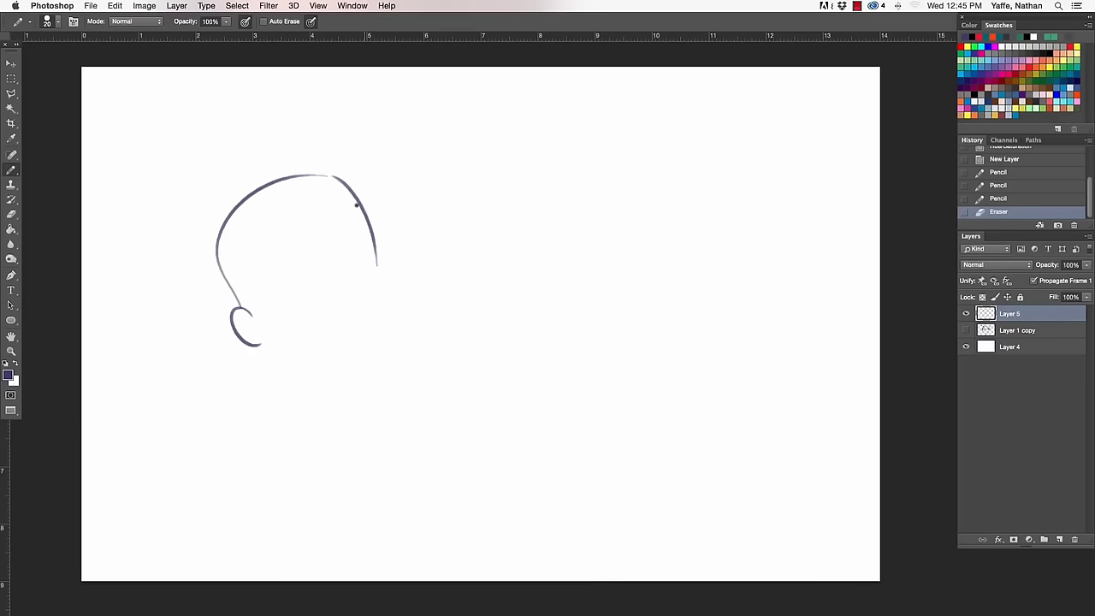
Draw the man's frowning mouth, small round eyes, eyebrows, nose, hairline and cheek within the head outline using the Pencil tool.
{"action": "left_click", "coordinate": [313, 312]}
{"action": "mouse_move", "coordinate": [309, 302]}
{"action": "left_mouse_down"}
{"action": "mouse_move", "coordinate": [331, 285]}
{"action": "mouse_move", "coordinate": [361, 285]}
{"action": "left_mouse_up"}
{"action": "left_click_drag", "start_coordinate": [272, 275], "coordinate": [273, 273]}
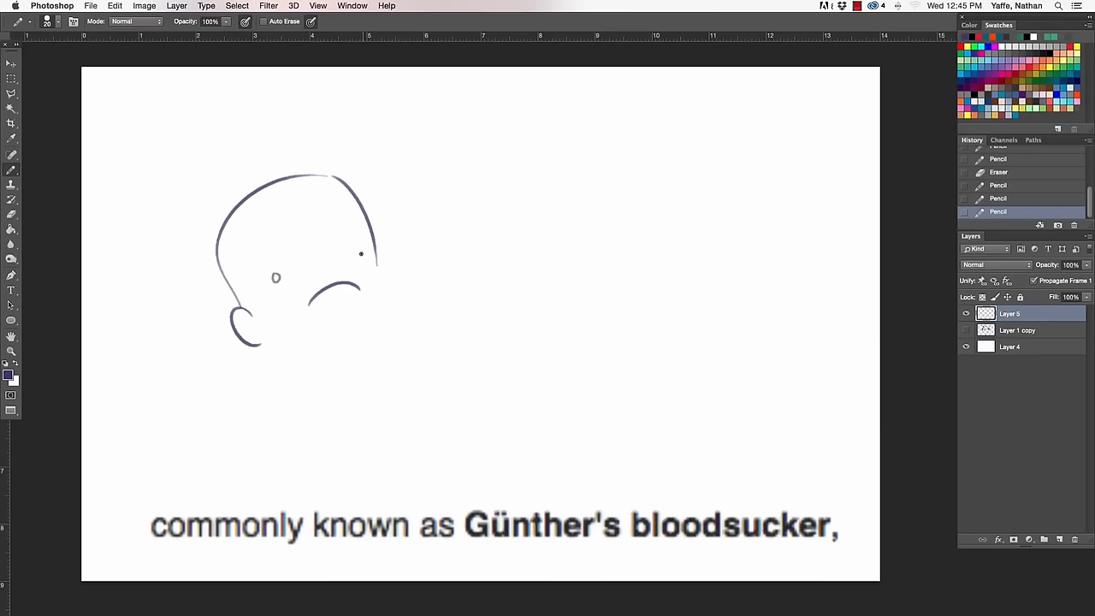
{"action": "left_click_drag", "start_coordinate": [361, 253], "coordinate": [362, 251]}
{"action": "left_click_drag", "start_coordinate": [262, 274], "coordinate": [276, 266]}
{"action": "mouse_move", "coordinate": [351, 244]}
{"action": "left_mouse_down"}
{"action": "mouse_move", "coordinate": [367, 242]}
{"action": "mouse_move", "coordinate": [332, 278]}
{"action": "left_mouse_up"}
{"action": "mouse_move", "coordinate": [248, 310]}
{"action": "left_mouse_down"}
{"action": "mouse_move", "coordinate": [237, 269]}
{"action": "mouse_move", "coordinate": [246, 227]}
{"action": "mouse_move", "coordinate": [338, 182]}
{"action": "mouse_move", "coordinate": [350, 190]}
{"action": "left_mouse_up"}
{"action": "left_click_drag", "start_coordinate": [377, 260], "coordinate": [370, 325]}
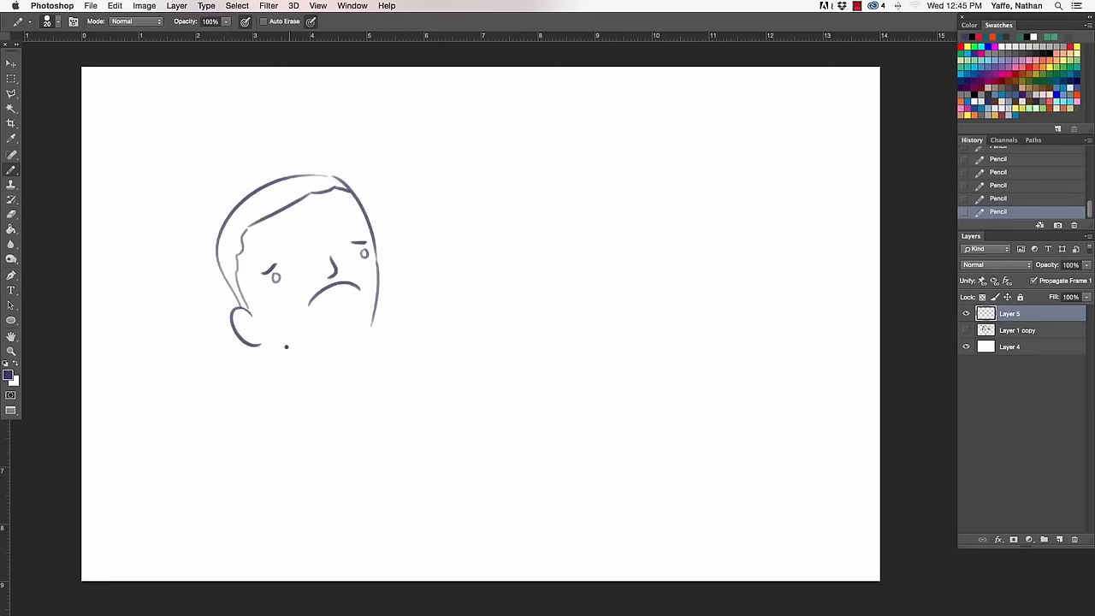
Draw a round-headed lizard biting the man's neck below his ear, with its eyes, nostrils and open mouth.
{"action": "left_click_drag", "start_coordinate": [288, 345], "coordinate": [295, 384]}
{"action": "mouse_move", "coordinate": [236, 398]}
{"action": "left_mouse_down"}
{"action": "mouse_move", "coordinate": [257, 362]}
{"action": "mouse_move", "coordinate": [296, 371]}
{"action": "mouse_move", "coordinate": [293, 400]}
{"action": "mouse_move", "coordinate": [296, 383]}
{"action": "mouse_move", "coordinate": [271, 416]}
{"action": "mouse_move", "coordinate": [300, 399]}
{"action": "mouse_move", "coordinate": [298, 384]}
{"action": "mouse_move", "coordinate": [305, 423]}
{"action": "left_mouse_up"}
{"action": "mouse_move", "coordinate": [306, 381]}
{"action": "left_mouse_down"}
{"action": "mouse_move", "coordinate": [304, 402]}
{"action": "mouse_move", "coordinate": [255, 390]}
{"action": "mouse_move", "coordinate": [269, 352]}
{"action": "mouse_move", "coordinate": [290, 367]}
{"action": "left_mouse_up"}
{"action": "left_click", "coordinate": [253, 390]}
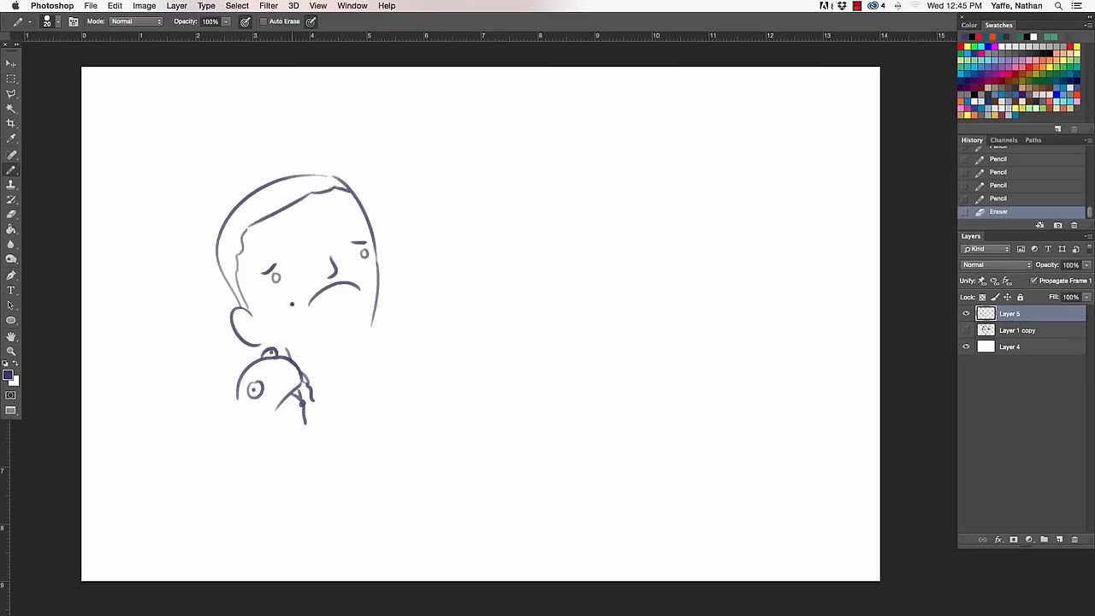
{"action": "left_click", "coordinate": [286, 375]}
{"action": "left_click", "coordinate": [289, 371]}
{"action": "mouse_move", "coordinate": [280, 404]}
{"action": "left_mouse_down"}
{"action": "mouse_move", "coordinate": [275, 416]}
{"action": "mouse_move", "coordinate": [292, 431]}
{"action": "left_mouse_up"}
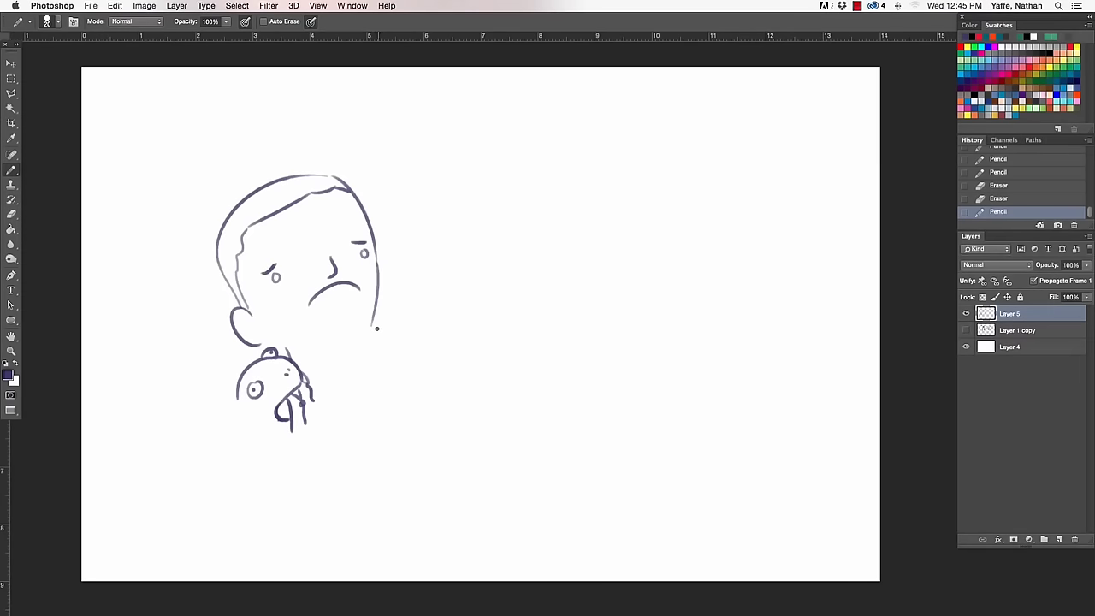
Draw the man's neck, collar and far shoulder, and the lizard's raised hind leg across his chest.
{"action": "left_click_drag", "start_coordinate": [375, 325], "coordinate": [372, 397]}
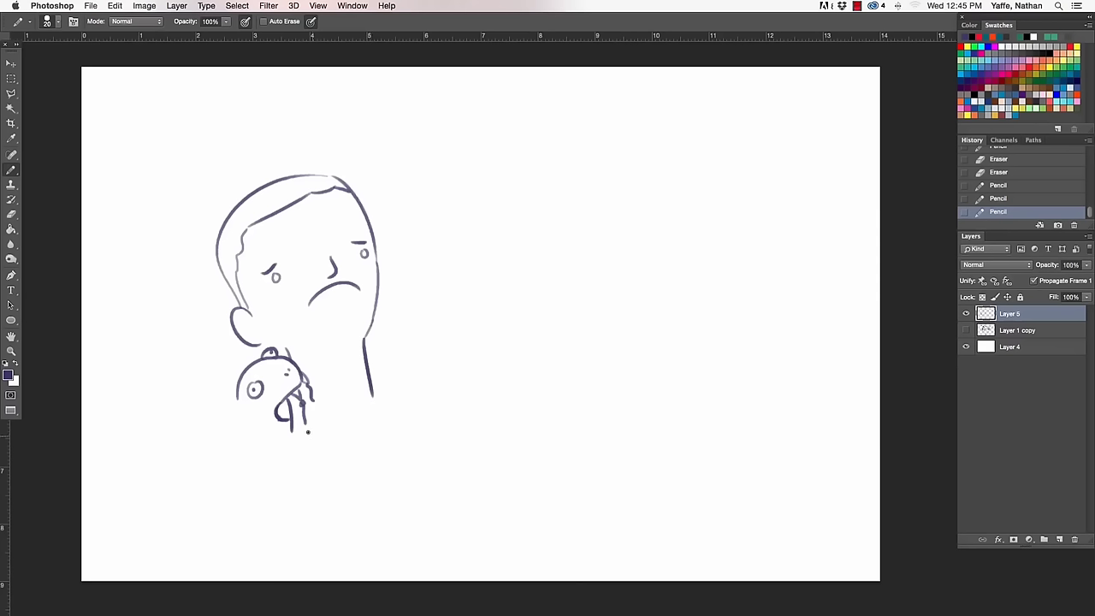
{"action": "mouse_move", "coordinate": [292, 423]}
{"action": "left_mouse_down"}
{"action": "mouse_move", "coordinate": [371, 428]}
{"action": "mouse_move", "coordinate": [374, 392]}
{"action": "mouse_move", "coordinate": [360, 433]}
{"action": "left_mouse_up"}
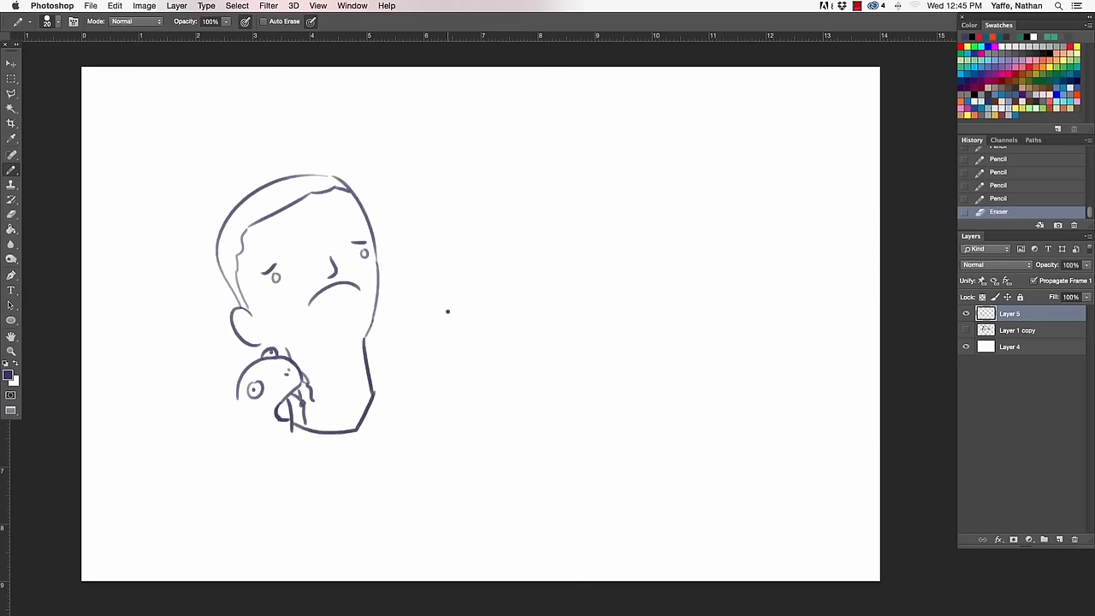
{"action": "left_click_drag", "start_coordinate": [374, 389], "coordinate": [519, 430]}
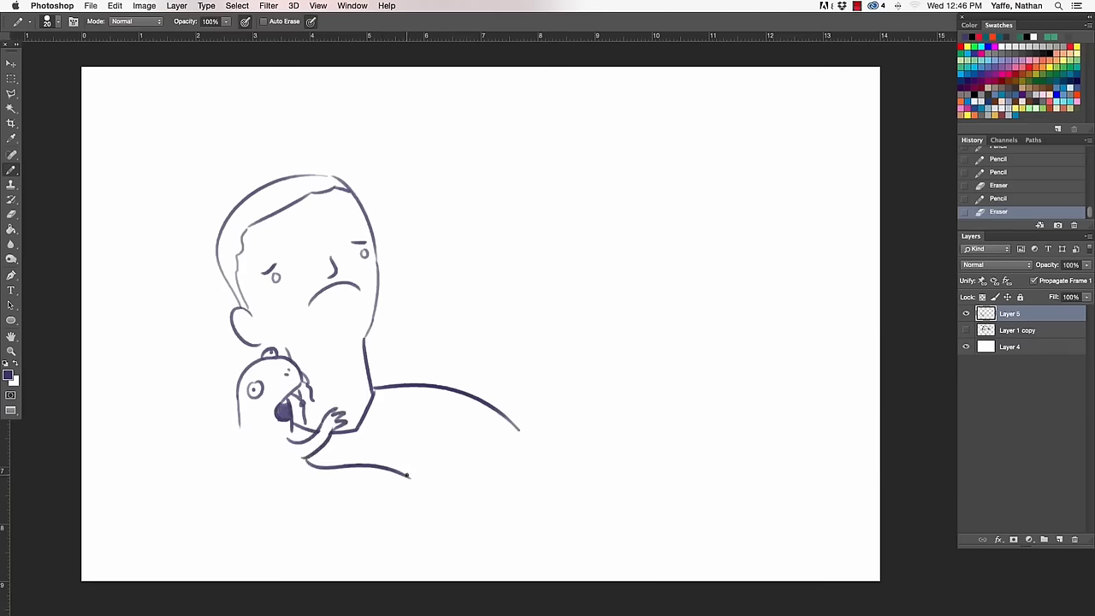
{"action": "mouse_move", "coordinate": [408, 475]}
{"action": "left_mouse_down"}
{"action": "mouse_move", "coordinate": [403, 454]}
{"action": "mouse_move", "coordinate": [433, 487]}
{"action": "mouse_move", "coordinate": [421, 433]}
{"action": "mouse_move", "coordinate": [432, 431]}
{"action": "mouse_move", "coordinate": [443, 438]}
{"action": "mouse_move", "coordinate": [423, 461]}
{"action": "left_mouse_up"}
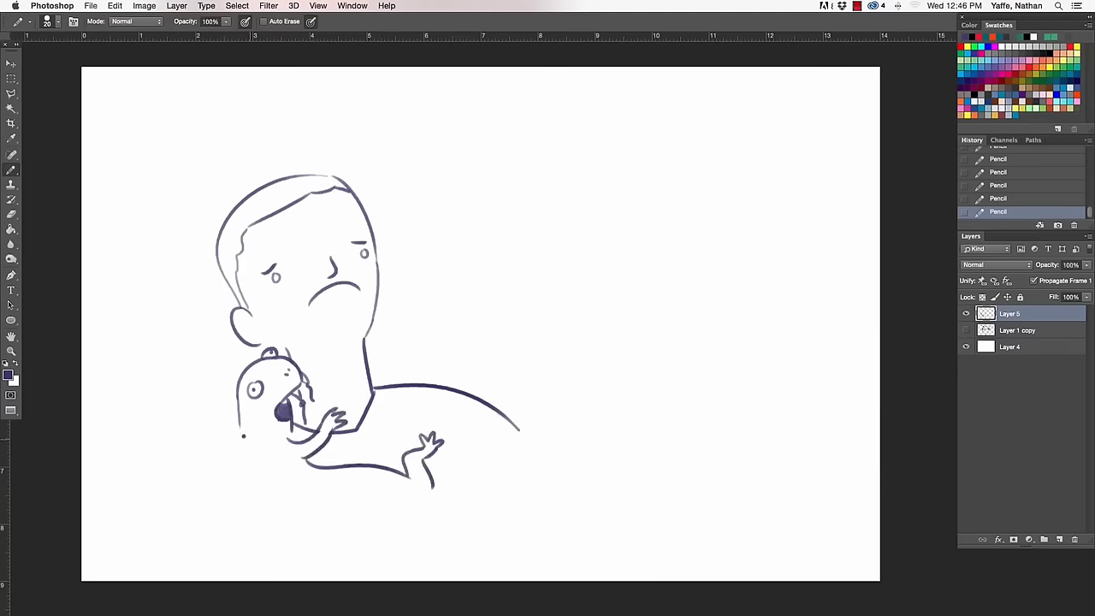
Draw the lizard's upper back, the man's near shoulder and the lizard's far hand gripping his neck.
{"action": "left_click_drag", "start_coordinate": [239, 410], "coordinate": [286, 505]}
{"action": "left_click_drag", "start_coordinate": [243, 430], "coordinate": [197, 513]}
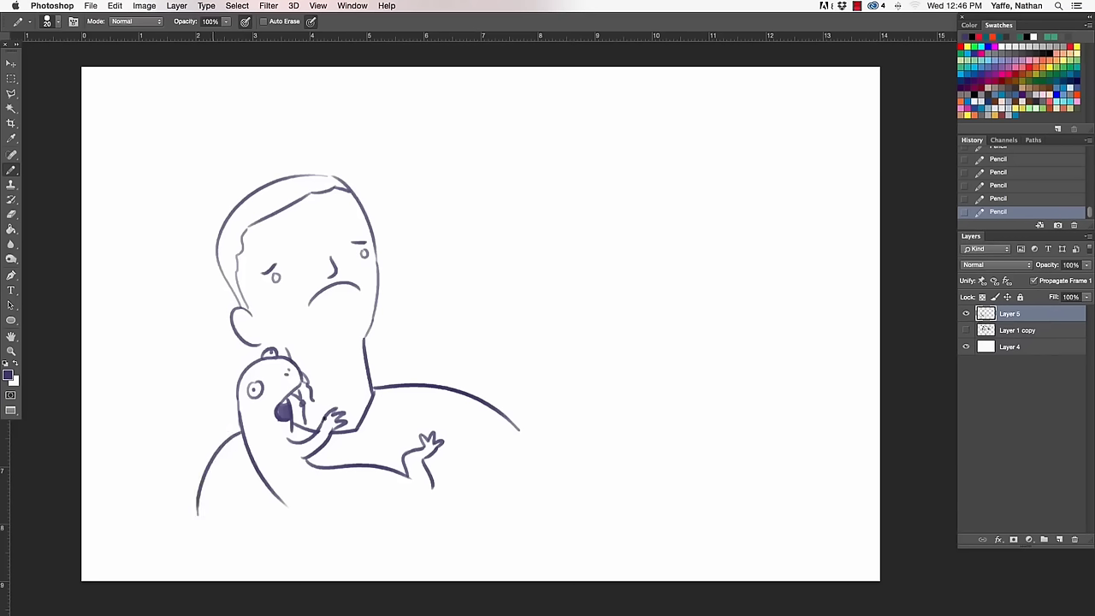
{"action": "left_click_drag", "start_coordinate": [292, 424], "coordinate": [291, 440]}
{"action": "mouse_move", "coordinate": [361, 358]}
{"action": "left_mouse_down"}
{"action": "mouse_move", "coordinate": [369, 389]}
{"action": "mouse_move", "coordinate": [366, 362]}
{"action": "left_mouse_up"}
{"action": "left_click_drag", "start_coordinate": [365, 357], "coordinate": [373, 377]}
Continue the lizard's back and belly lines into a long curved tail ending in a point.
{"action": "left_click_drag", "start_coordinate": [284, 505], "coordinate": [400, 541]}
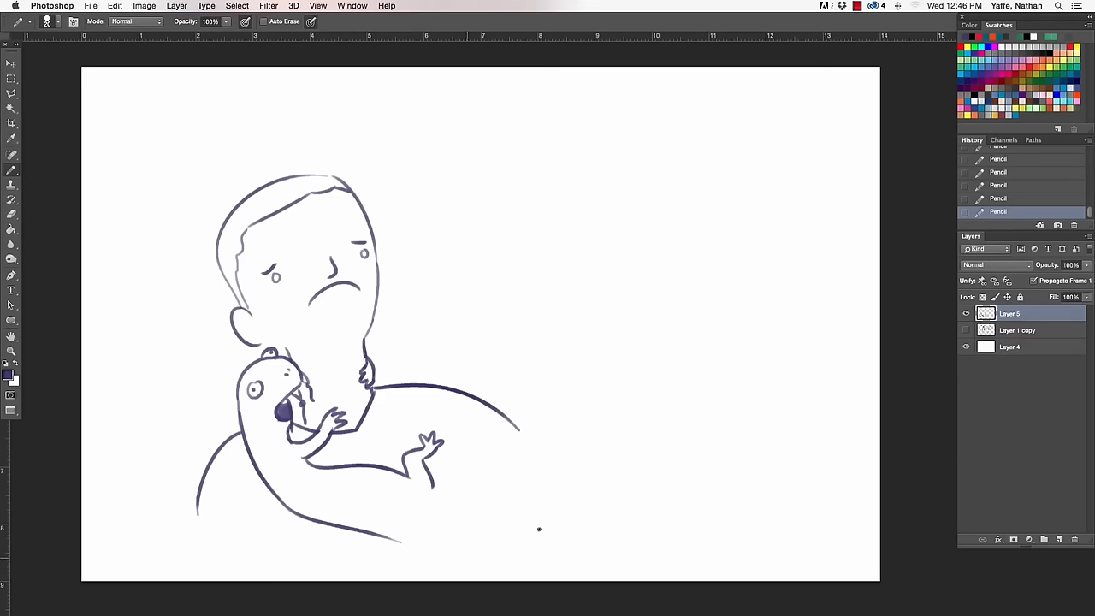
{"action": "left_click_drag", "start_coordinate": [539, 529], "coordinate": [573, 503]}
{"action": "mouse_move", "coordinate": [432, 486]}
{"action": "left_mouse_down"}
{"action": "mouse_move", "coordinate": [429, 504]}
{"action": "mouse_move", "coordinate": [523, 516]}
{"action": "mouse_move", "coordinate": [543, 489]}
{"action": "mouse_move", "coordinate": [606, 501]}
{"action": "mouse_move", "coordinate": [612, 513]}
{"action": "left_mouse_up"}
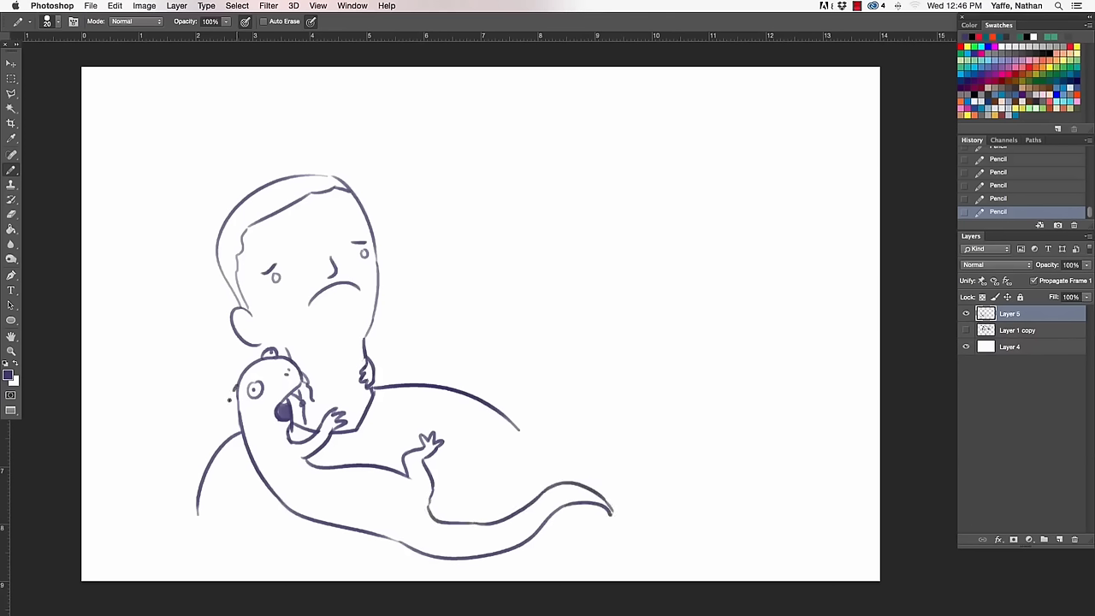
Add small spikes along the lizard's back, spots on its body and an inner line in the man's ear.
{"action": "mouse_move", "coordinate": [230, 390]}
{"action": "left_mouse_down"}
{"action": "mouse_move", "coordinate": [272, 500]}
{"action": "mouse_move", "coordinate": [305, 522]}
{"action": "mouse_move", "coordinate": [398, 541]}
{"action": "left_mouse_up"}
{"action": "left_click_drag", "start_coordinate": [335, 484], "coordinate": [344, 485]}
{"action": "left_click", "coordinate": [359, 484]}
{"action": "left_click", "coordinate": [363, 491]}
{"action": "left_click", "coordinate": [359, 497]}
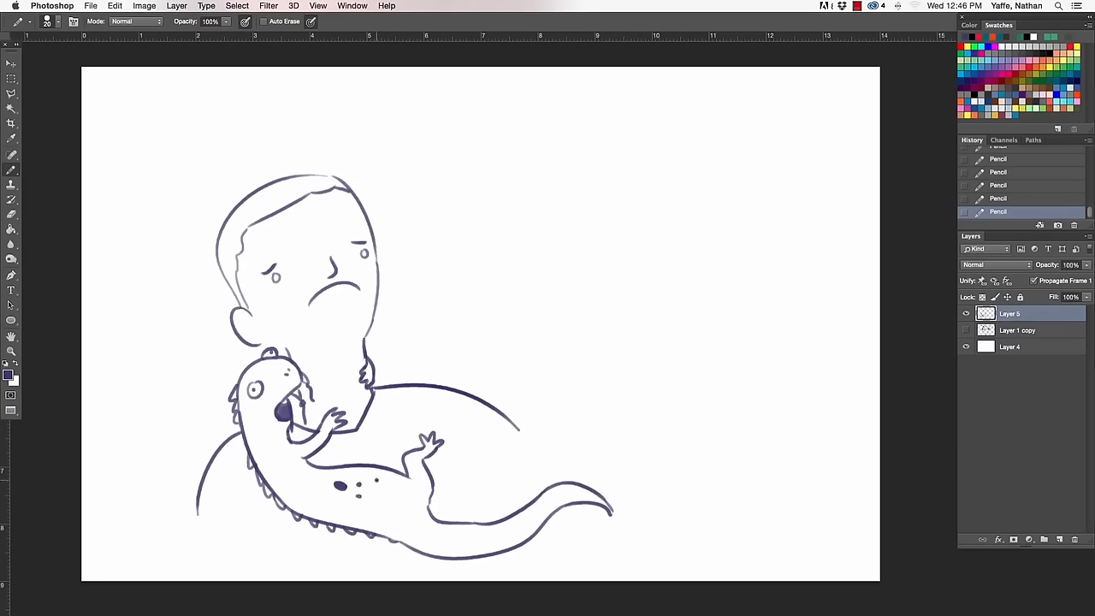
{"action": "left_click_drag", "start_coordinate": [248, 324], "coordinate": [254, 334]}
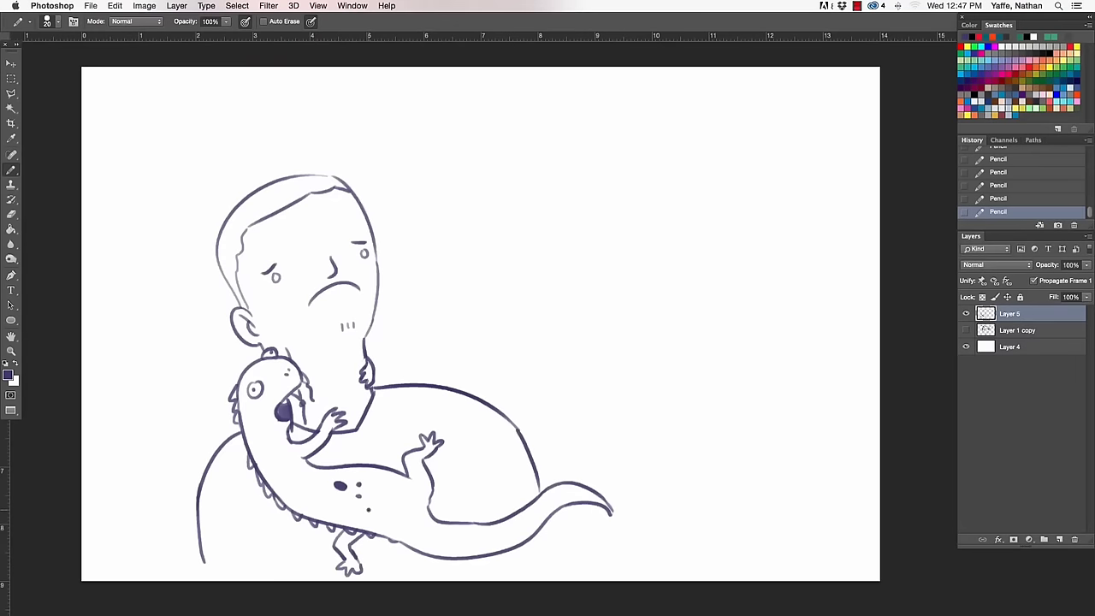
Erase the lizard's lower back with its spikes, then redraw a smooth back line with a jagged ridge inside the body.
{"action": "key", "text": "e"}
{"action": "left_click_drag", "start_coordinate": [351, 531], "coordinate": [374, 520]}
{"action": "left_click_drag", "start_coordinate": [261, 489], "coordinate": [336, 523]}
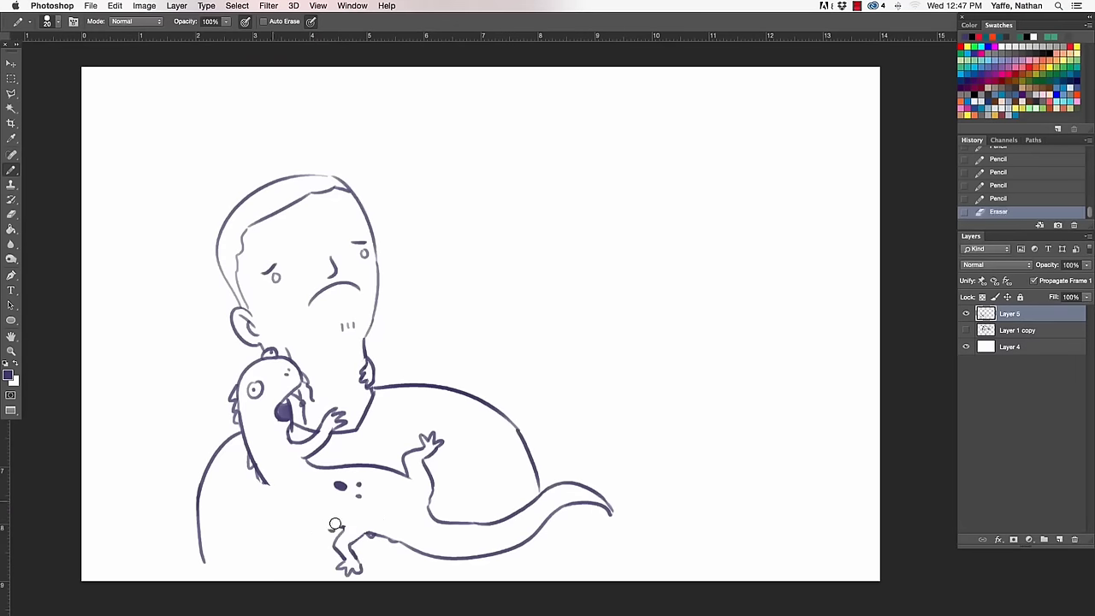
{"action": "left_click_drag", "start_coordinate": [261, 477], "coordinate": [342, 526]}
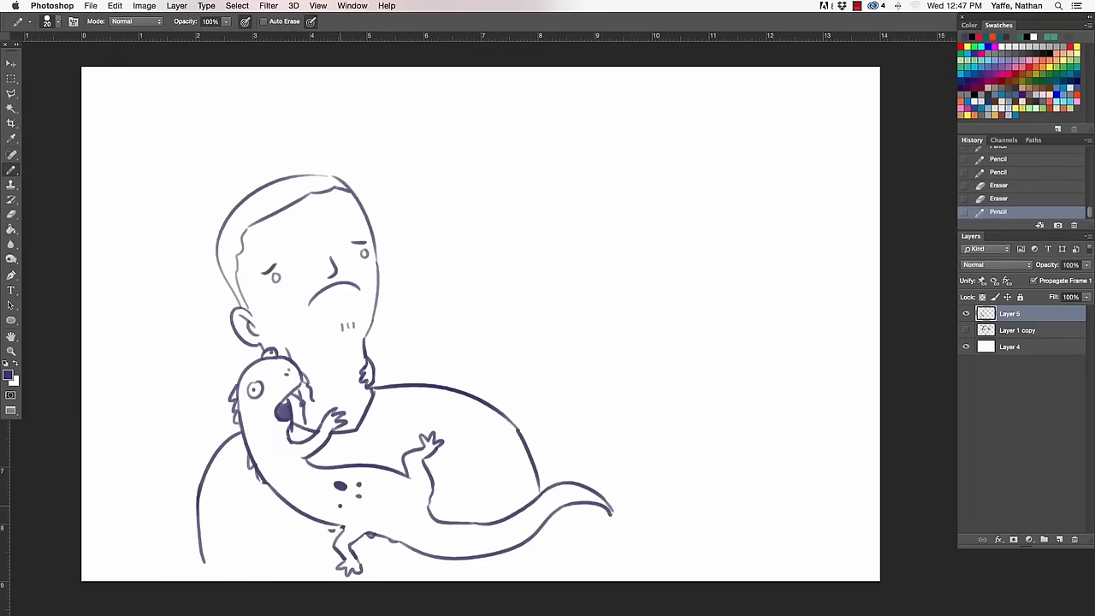
{"action": "mouse_move", "coordinate": [255, 475]}
{"action": "left_mouse_down"}
{"action": "mouse_move", "coordinate": [319, 508]}
{"action": "mouse_move", "coordinate": [449, 546]}
{"action": "left_mouse_up"}
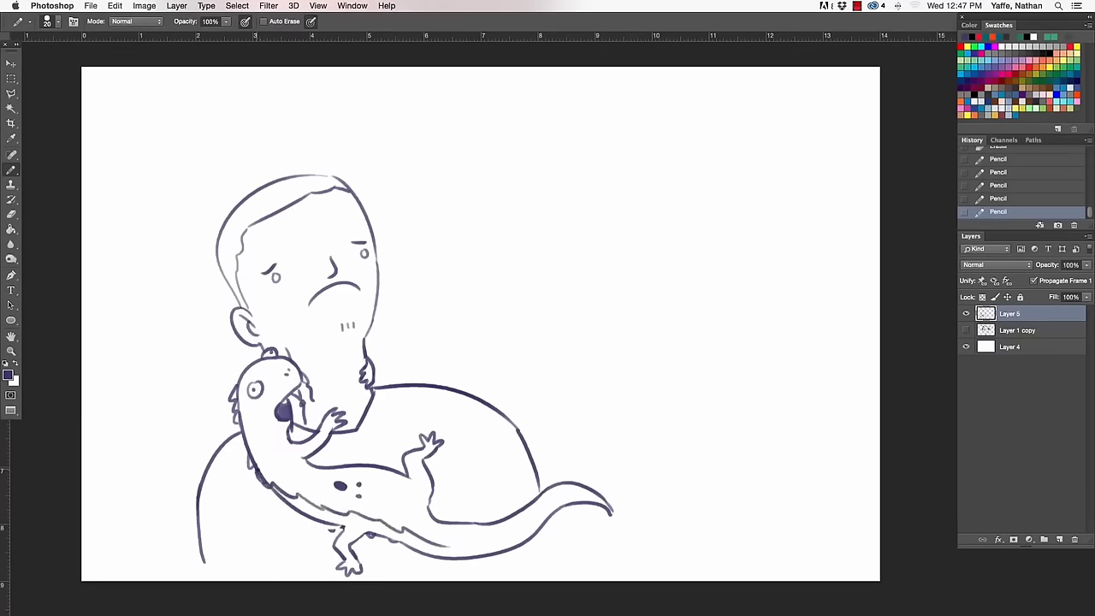
{"action": "left_click_drag", "start_coordinate": [254, 469], "coordinate": [377, 520]}
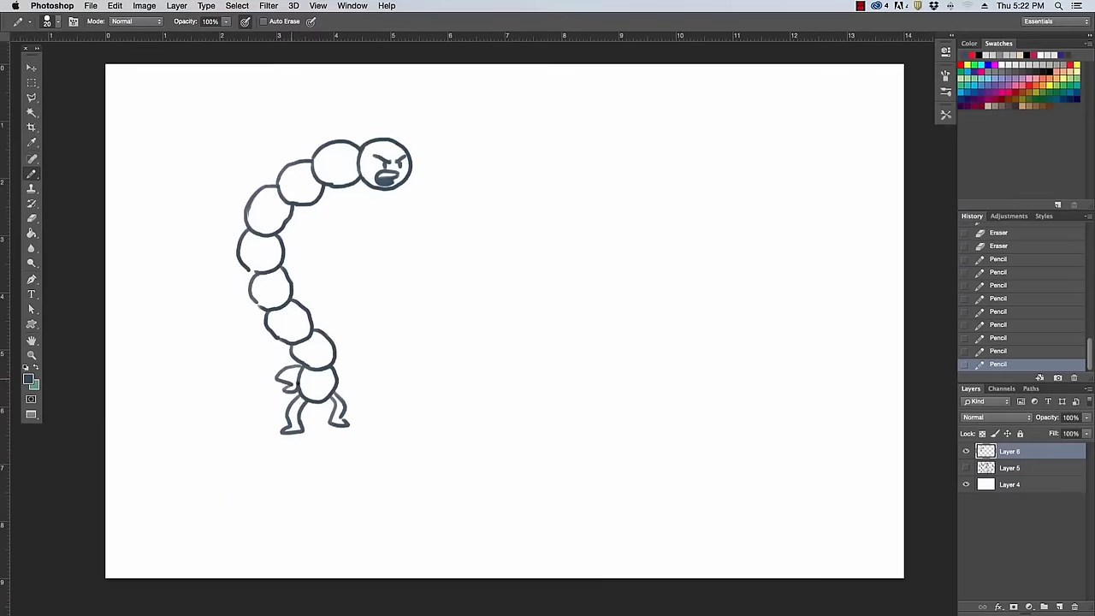
Draw the segmented creature's pointing arm and close the gaps in the outlines of its body circles.
{"action": "mouse_move", "coordinate": [290, 382]}
{"action": "left_mouse_down"}
{"action": "mouse_move", "coordinate": [391, 354]}
{"action": "mouse_move", "coordinate": [337, 374]}
{"action": "mouse_move", "coordinate": [375, 370]}
{"action": "mouse_move", "coordinate": [377, 358]}
{"action": "left_mouse_up"}
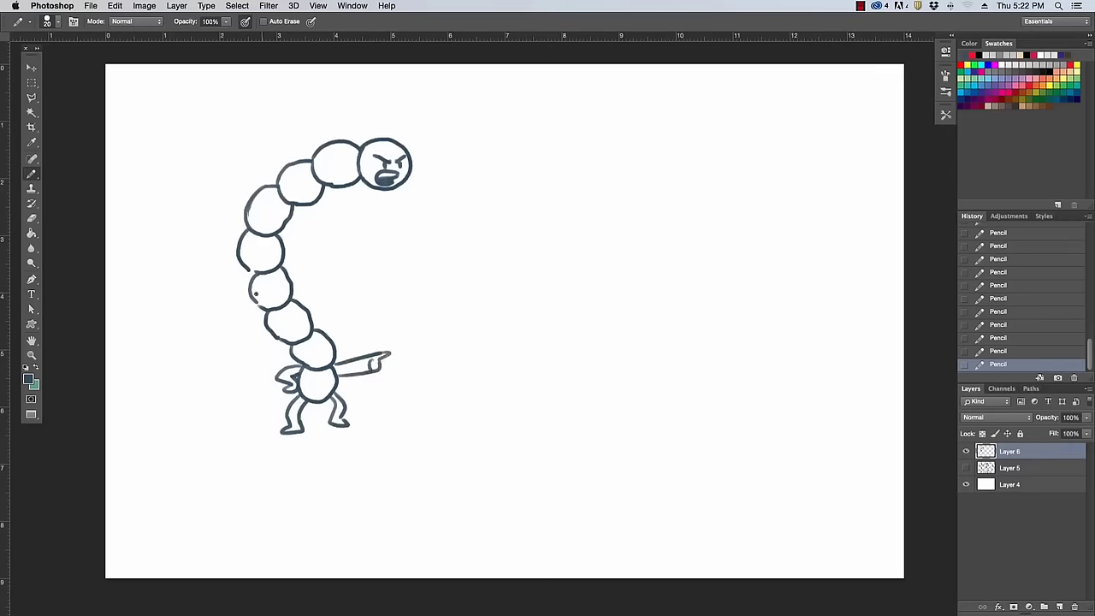
{"action": "left_click_drag", "start_coordinate": [258, 305], "coordinate": [250, 270]}
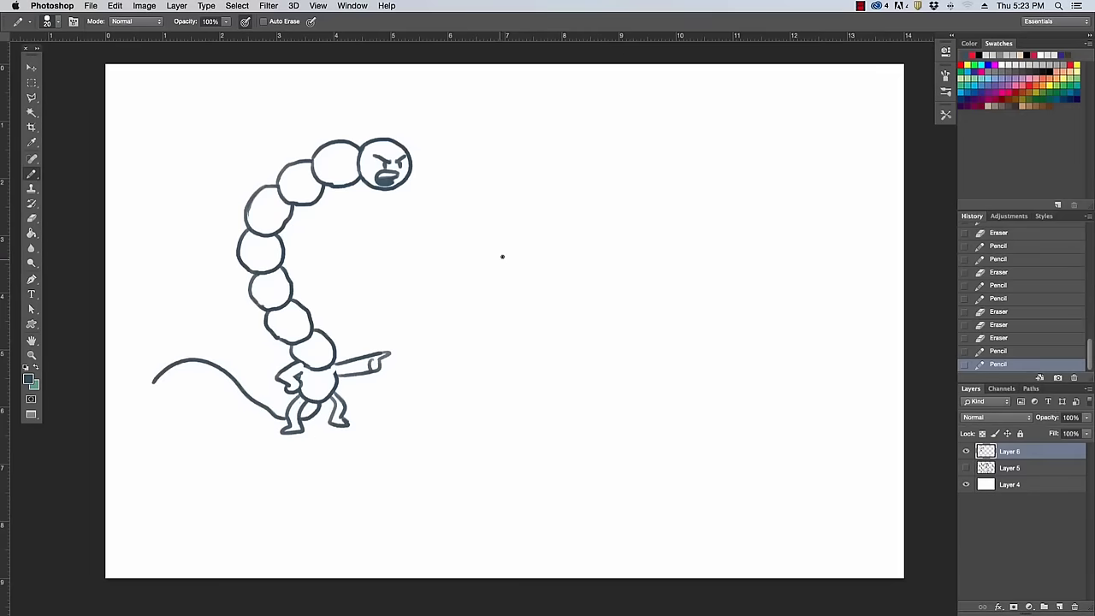
Sketch the face of a second character opposite the segmented creature, with a curved cheek, glasses and a mouth.
{"action": "left_click_drag", "start_coordinate": [490, 271], "coordinate": [505, 312]}
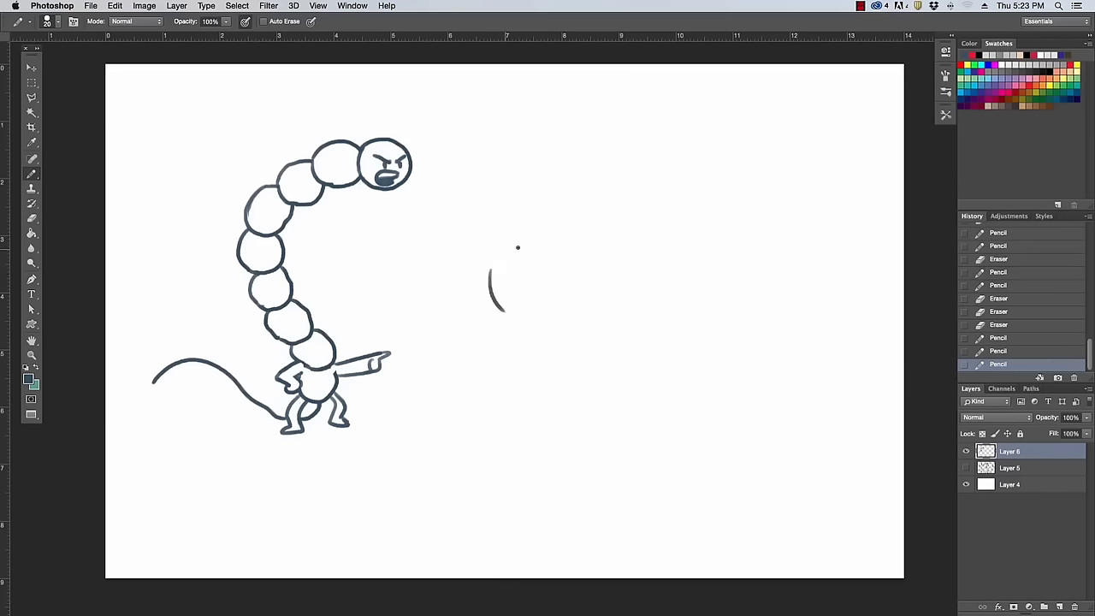
{"action": "mouse_move", "coordinate": [498, 273]}
{"action": "left_mouse_down"}
{"action": "mouse_move", "coordinate": [501, 296]}
{"action": "mouse_move", "coordinate": [537, 268]}
{"action": "mouse_move", "coordinate": [527, 279]}
{"action": "mouse_move", "coordinate": [505, 265]}
{"action": "mouse_move", "coordinate": [544, 265]}
{"action": "left_mouse_up"}
{"action": "left_click_drag", "start_coordinate": [514, 304], "coordinate": [529, 299]}
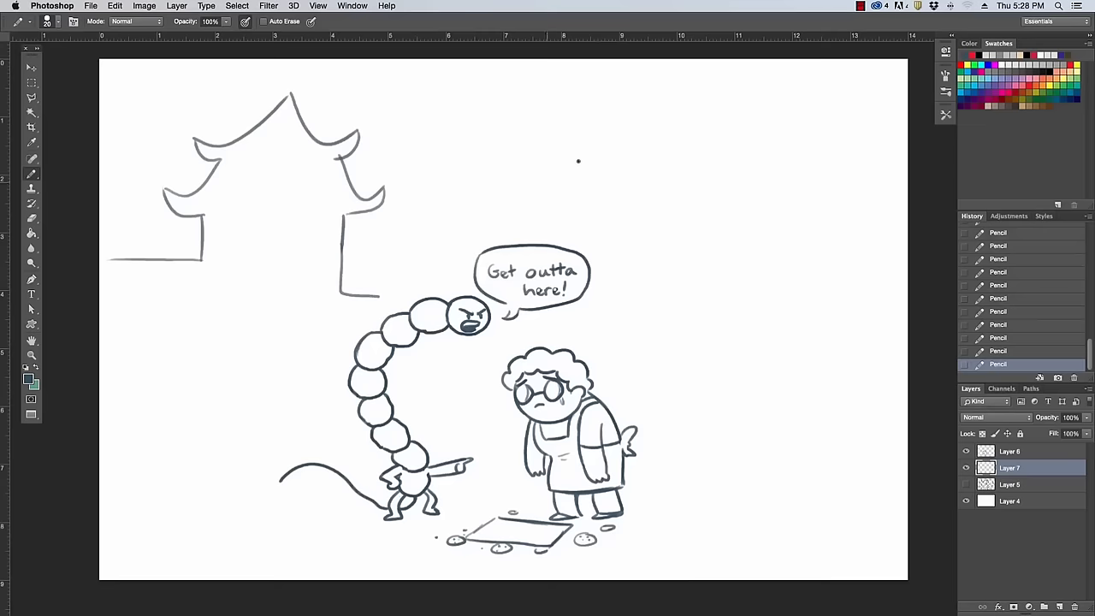
Draw a curved roof line for another building beside the pagoda, undoing the first stroke and redrawing it.
{"action": "mouse_move", "coordinate": [463, 288]}
{"action": "left_mouse_down"}
{"action": "mouse_move", "coordinate": [464, 228]}
{"action": "mouse_move", "coordinate": [432, 192]}
{"action": "mouse_move", "coordinate": [443, 204]}
{"action": "mouse_move", "coordinate": [534, 132]}
{"action": "mouse_move", "coordinate": [599, 177]}
{"action": "left_mouse_up"}
{"action": "key", "text": "super+z"}
{"action": "left_click_drag", "start_coordinate": [535, 132], "coordinate": [598, 178]}
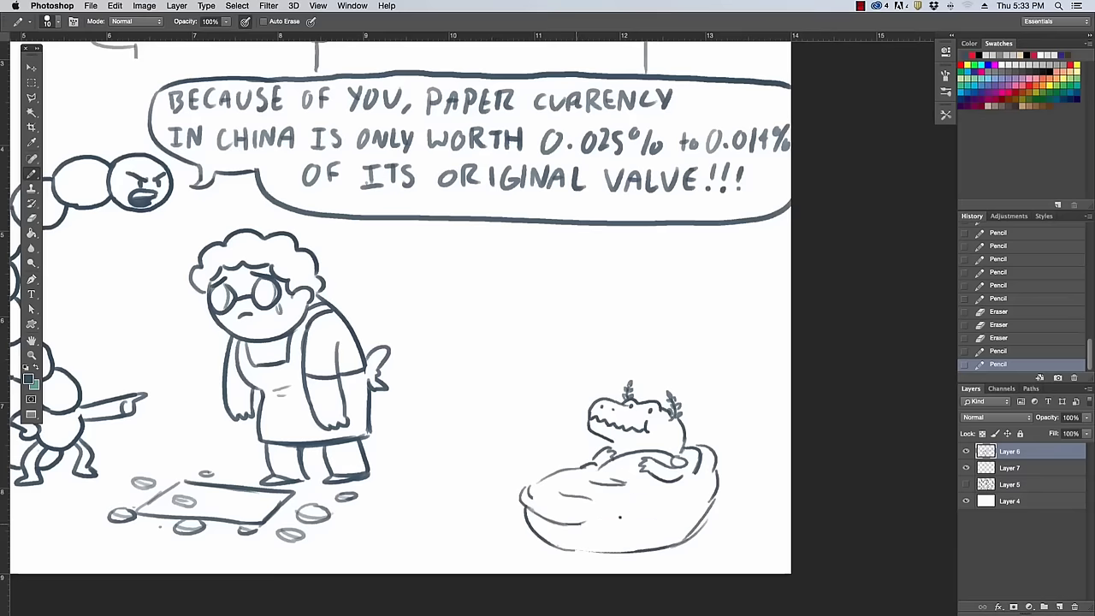
Draw the rim of the crocodile's basket and fill its side with crosshatched weave lines.
{"action": "mouse_move", "coordinate": [658, 508]}
{"action": "left_mouse_down"}
{"action": "mouse_move", "coordinate": [592, 502]}
{"action": "mouse_move", "coordinate": [588, 514]}
{"action": "mouse_move", "coordinate": [664, 497]}
{"action": "mouse_move", "coordinate": [695, 474]}
{"action": "mouse_move", "coordinate": [717, 479]}
{"action": "left_mouse_up"}
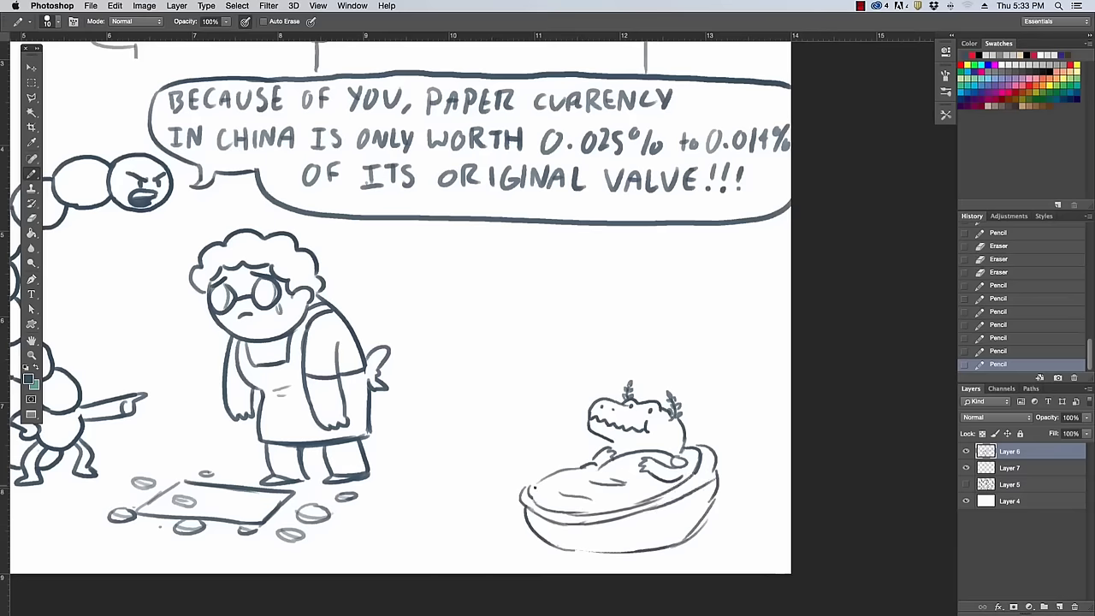
{"action": "left_click_drag", "start_coordinate": [533, 490], "coordinate": [555, 471]}
{"action": "mouse_move", "coordinate": [666, 453]}
{"action": "left_mouse_down"}
{"action": "mouse_move", "coordinate": [680, 452]}
{"action": "mouse_move", "coordinate": [690, 471]}
{"action": "left_mouse_up"}
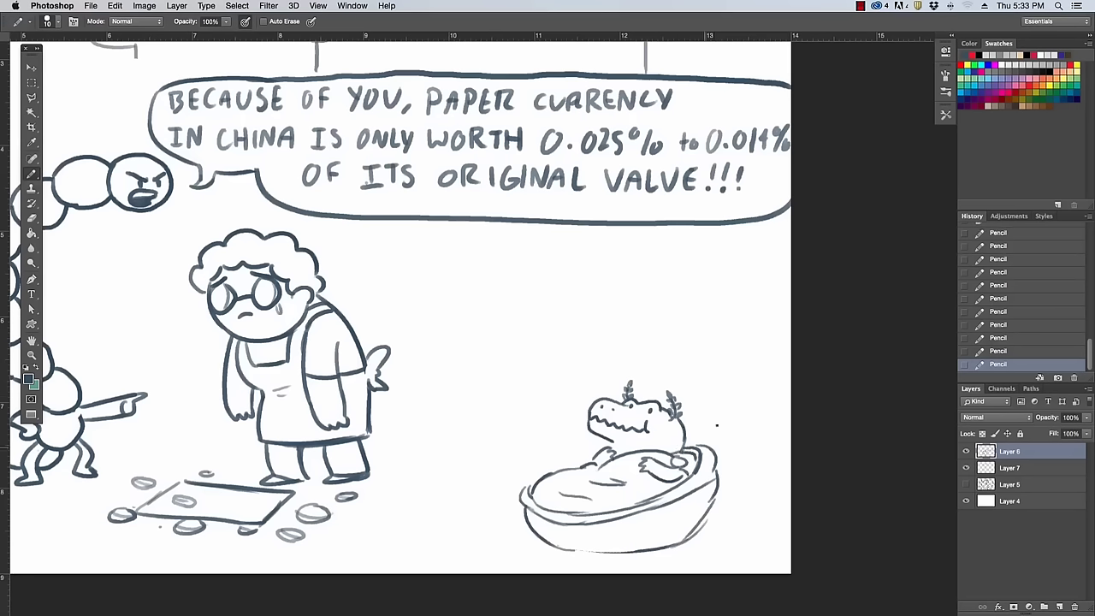
{"action": "mouse_move", "coordinate": [561, 554]}
{"action": "left_mouse_down"}
{"action": "mouse_move", "coordinate": [655, 557]}
{"action": "mouse_move", "coordinate": [684, 536]}
{"action": "mouse_move", "coordinate": [663, 541]}
{"action": "left_mouse_up"}
{"action": "mouse_move", "coordinate": [688, 498]}
{"action": "left_mouse_down"}
{"action": "mouse_move", "coordinate": [676, 539]}
{"action": "mouse_move", "coordinate": [685, 533]}
{"action": "mouse_move", "coordinate": [638, 549]}
{"action": "left_mouse_up"}
{"action": "mouse_move", "coordinate": [661, 510]}
{"action": "left_mouse_down"}
{"action": "mouse_move", "coordinate": [647, 546]}
{"action": "mouse_move", "coordinate": [590, 556]}
{"action": "mouse_move", "coordinate": [672, 515]}
{"action": "left_mouse_up"}
{"action": "left_click_drag", "start_coordinate": [594, 544], "coordinate": [673, 522]}
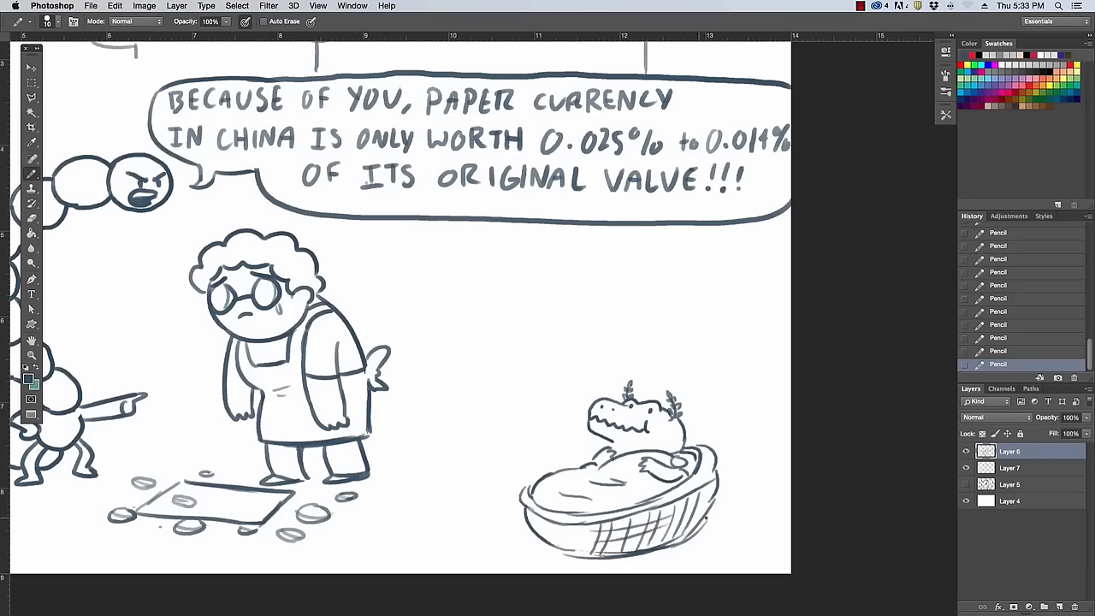
Draw an ear and short dark hair on the puffing man's head behind the segmented creature.
{"action": "scroll", "coordinate": [754, 488], "scroll_direction": "left", "scroll_amount": 15}
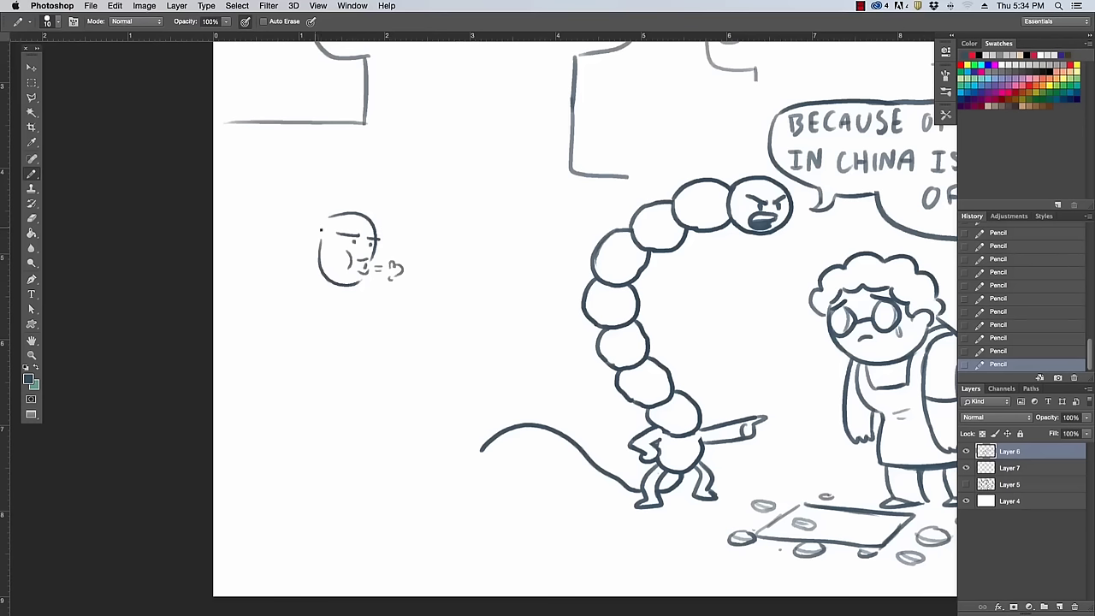
{"action": "left_click_drag", "start_coordinate": [320, 236], "coordinate": [316, 257]}
{"action": "mouse_move", "coordinate": [329, 208]}
{"action": "left_mouse_down"}
{"action": "mouse_move", "coordinate": [317, 241]}
{"action": "mouse_move", "coordinate": [364, 207]}
{"action": "mouse_move", "coordinate": [376, 221]}
{"action": "mouse_move", "coordinate": [361, 229]}
{"action": "mouse_move", "coordinate": [358, 209]}
{"action": "left_mouse_up"}
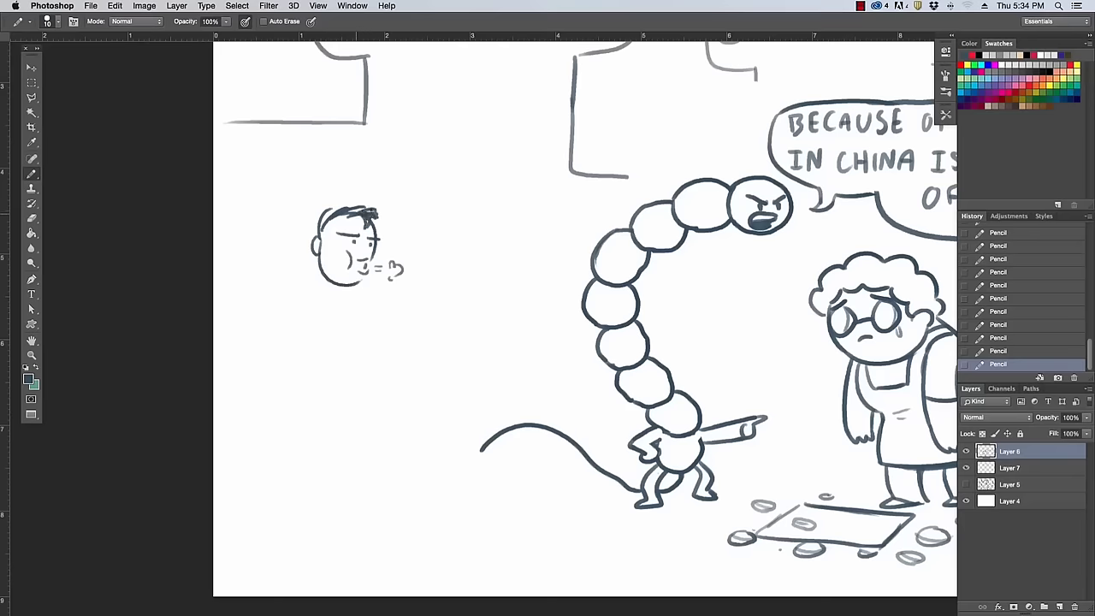
Sketch flames and blast lines behind the puffing man and outline his torso, undoing the last stray stroke.
{"action": "left_click_drag", "start_coordinate": [260, 156], "coordinate": [222, 239]}
{"action": "left_click_drag", "start_coordinate": [243, 185], "coordinate": [222, 275]}
{"action": "mouse_move", "coordinate": [291, 170]}
{"action": "left_mouse_down"}
{"action": "mouse_move", "coordinate": [258, 210]}
{"action": "mouse_move", "coordinate": [287, 198]}
{"action": "left_mouse_up"}
{"action": "left_click_drag", "start_coordinate": [318, 181], "coordinate": [377, 134]}
{"action": "mouse_move", "coordinate": [320, 283]}
{"action": "left_mouse_down"}
{"action": "mouse_move", "coordinate": [246, 326]}
{"action": "mouse_move", "coordinate": [252, 314]}
{"action": "mouse_move", "coordinate": [267, 293]}
{"action": "mouse_move", "coordinate": [313, 306]}
{"action": "mouse_move", "coordinate": [282, 349]}
{"action": "left_mouse_up"}
{"action": "key", "text": "super+z"}
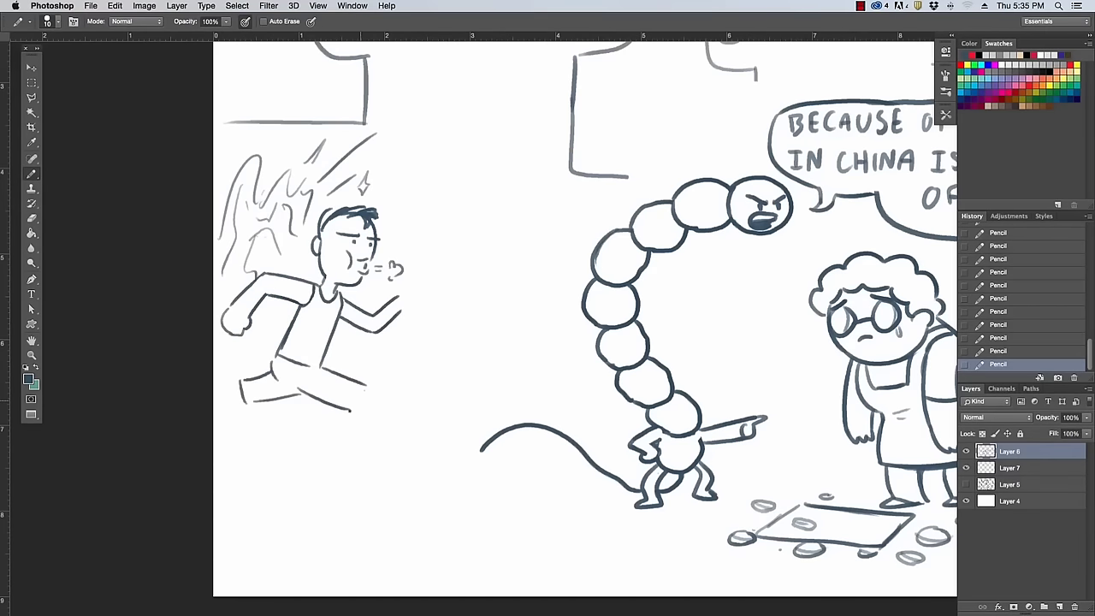
Draw the running man's outstretched front leg and foot, and rework his bent rear leg with the Pencil and Eraser.
{"action": "mouse_move", "coordinate": [362, 385]}
{"action": "left_mouse_down"}
{"action": "mouse_move", "coordinate": [351, 411]}
{"action": "mouse_move", "coordinate": [401, 417]}
{"action": "mouse_move", "coordinate": [399, 428]}
{"action": "mouse_move", "coordinate": [417, 411]}
{"action": "mouse_move", "coordinate": [433, 445]}
{"action": "mouse_move", "coordinate": [448, 414]}
{"action": "left_mouse_up"}
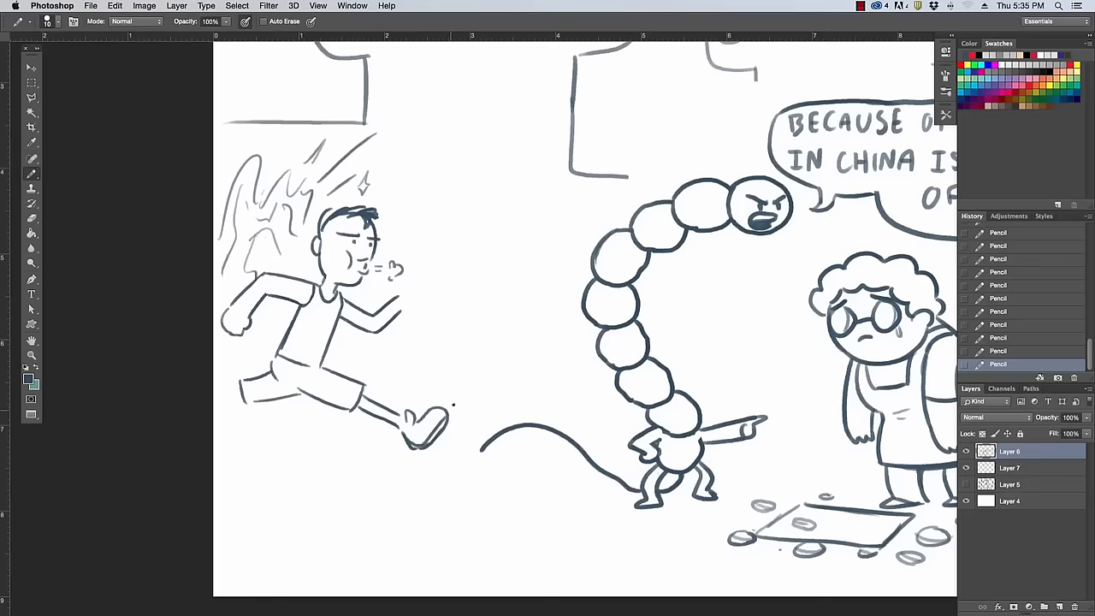
{"action": "mouse_move", "coordinate": [240, 396]}
{"action": "left_mouse_down"}
{"action": "mouse_move", "coordinate": [217, 366]}
{"action": "mouse_move", "coordinate": [287, 404]}
{"action": "left_mouse_up"}
{"action": "key", "text": "e"}
{"action": "mouse_move", "coordinate": [224, 360]}
{"action": "left_mouse_down"}
{"action": "mouse_move", "coordinate": [287, 375]}
{"action": "mouse_move", "coordinate": [254, 396]}
{"action": "mouse_move", "coordinate": [276, 417]}
{"action": "mouse_move", "coordinate": [248, 413]}
{"action": "mouse_move", "coordinate": [276, 426]}
{"action": "mouse_move", "coordinate": [241, 429]}
{"action": "mouse_move", "coordinate": [248, 415]}
{"action": "left_mouse_up"}
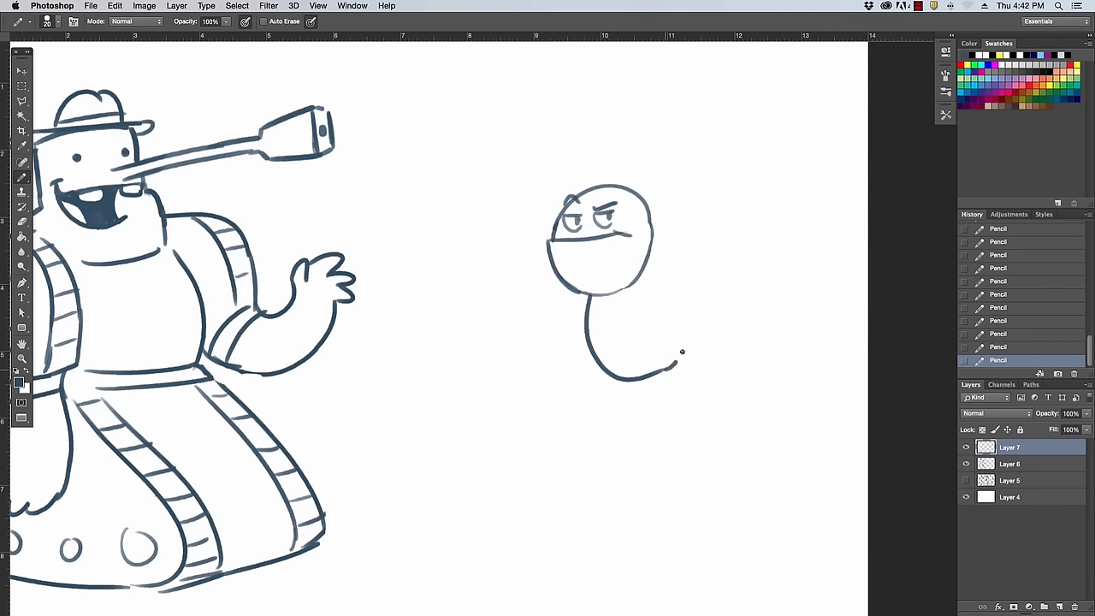
{"action": "left_click_drag", "start_coordinate": [682, 350], "coordinate": [652, 262]}
{"action": "key", "text": "ctrl+alt+z"}
{"action": "key", "text": "ctrl+alt+z"}
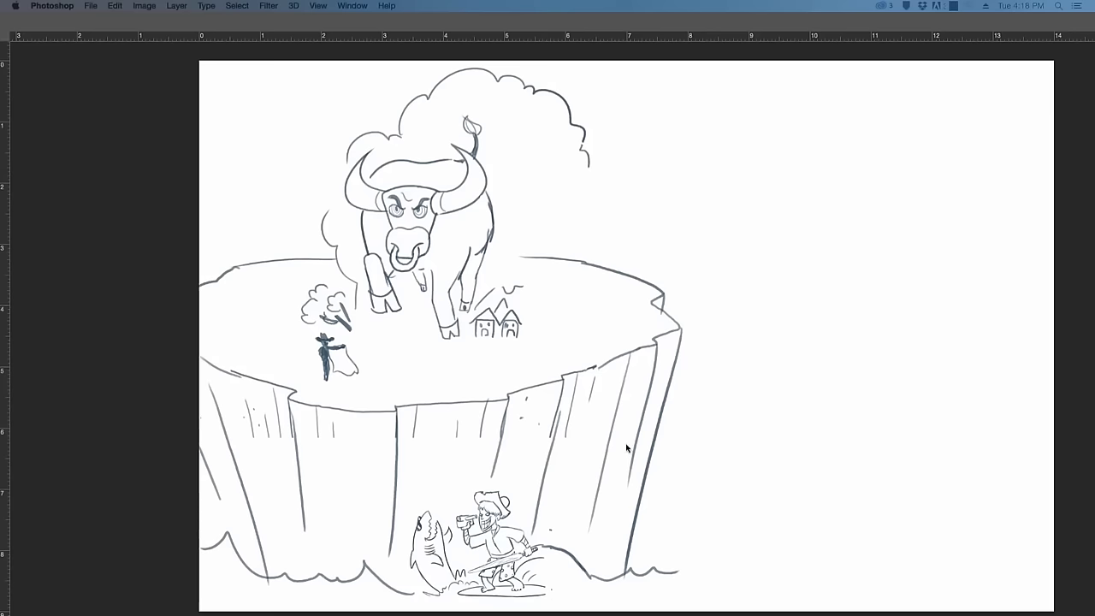
Draw an angry man's head with square glasses, gritted teeth and swept hair in the empty area beside the bull's cliff using the Pencil tool.
{"action": "key", "text": "Tab"}
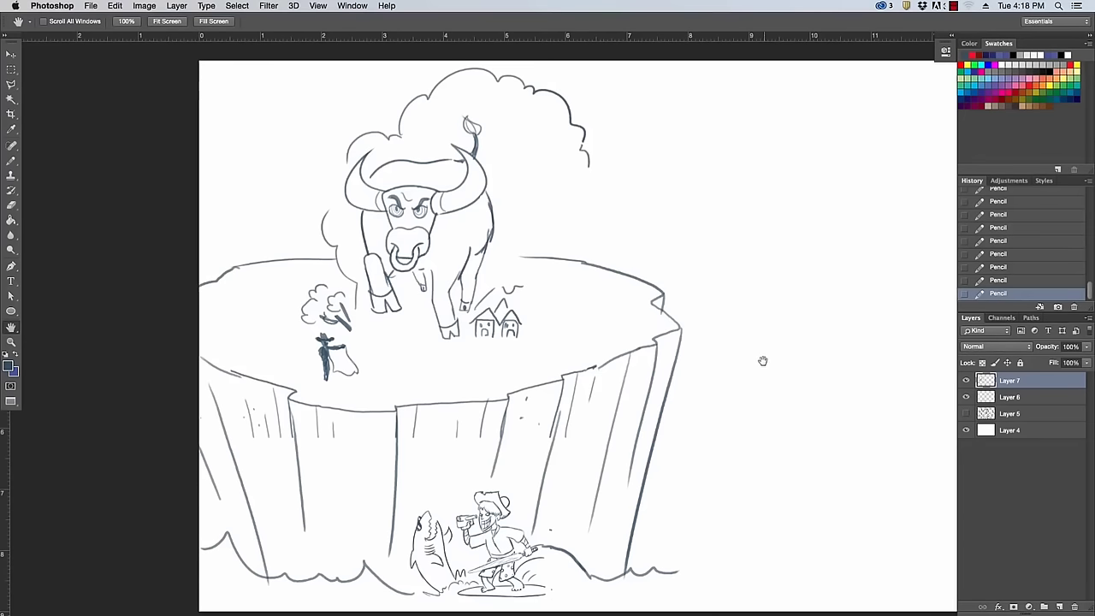
{"action": "left_click_drag", "start_coordinate": [760, 364], "coordinate": [521, 396]}
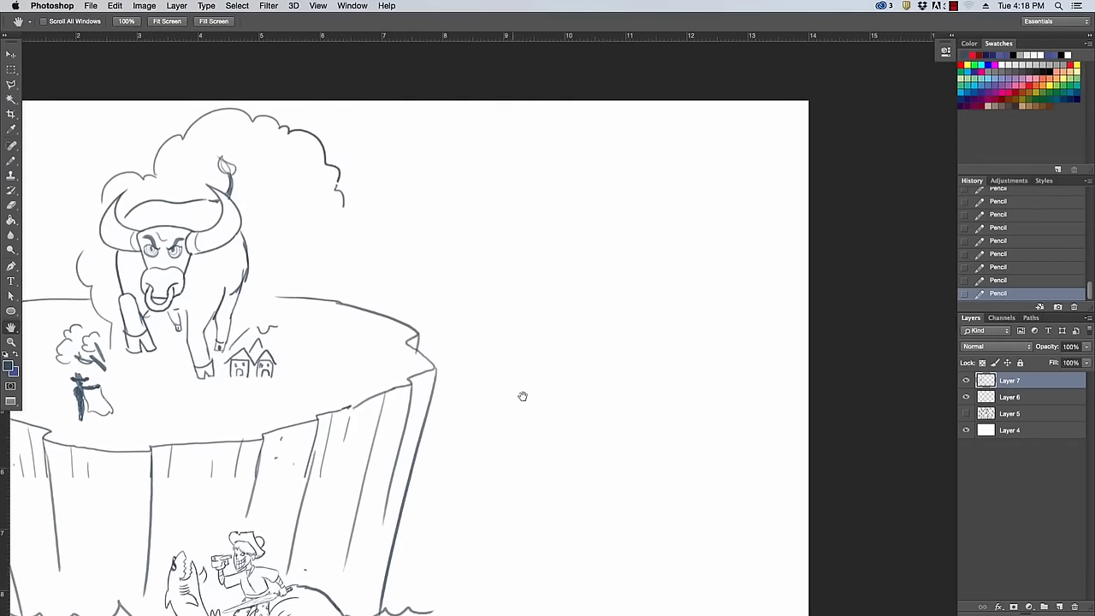
{"action": "left_click", "coordinate": [13, 162]}
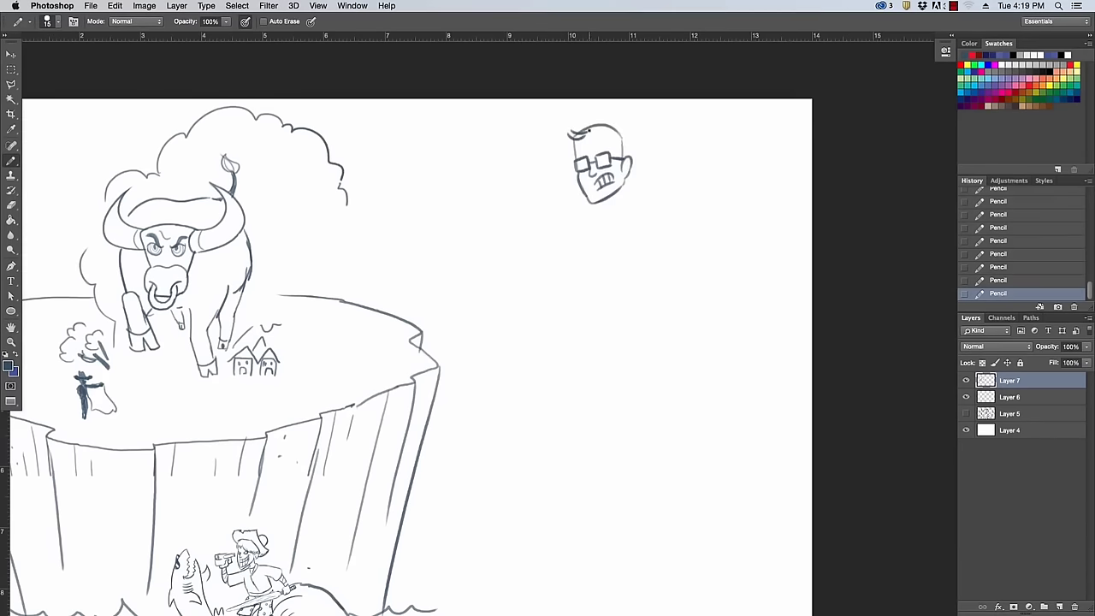
{"action": "mouse_move", "coordinate": [580, 129]}
{"action": "left_mouse_down"}
{"action": "mouse_move", "coordinate": [616, 130]}
{"action": "mouse_move", "coordinate": [596, 130]}
{"action": "mouse_move", "coordinate": [604, 118]}
{"action": "left_mouse_up"}
{"action": "mouse_move", "coordinate": [597, 122]}
{"action": "left_mouse_down"}
{"action": "mouse_move", "coordinate": [613, 122]}
{"action": "mouse_move", "coordinate": [617, 152]}
{"action": "mouse_move", "coordinate": [631, 151]}
{"action": "mouse_move", "coordinate": [609, 145]}
{"action": "mouse_move", "coordinate": [602, 163]}
{"action": "mouse_move", "coordinate": [629, 194]}
{"action": "mouse_move", "coordinate": [612, 203]}
{"action": "left_mouse_up"}
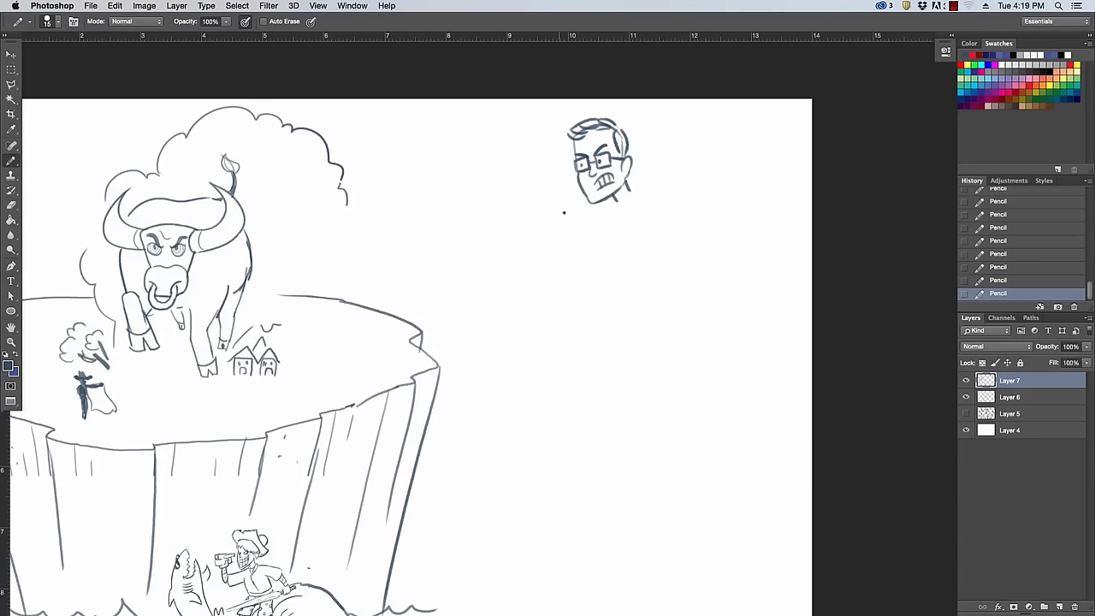
Draw the angry man's shoulder line and his outstretched arm gripping a sword pointed toward the bull.
{"action": "left_click_drag", "start_coordinate": [633, 190], "coordinate": [697, 203]}
{"action": "mouse_move", "coordinate": [613, 198]}
{"action": "left_mouse_down"}
{"action": "mouse_move", "coordinate": [508, 214]}
{"action": "mouse_move", "coordinate": [513, 231]}
{"action": "mouse_move", "coordinate": [489, 224]}
{"action": "mouse_move", "coordinate": [507, 226]}
{"action": "mouse_move", "coordinate": [485, 239]}
{"action": "mouse_move", "coordinate": [397, 224]}
{"action": "left_mouse_up"}
{"action": "left_click_drag", "start_coordinate": [379, 210], "coordinate": [484, 219]}
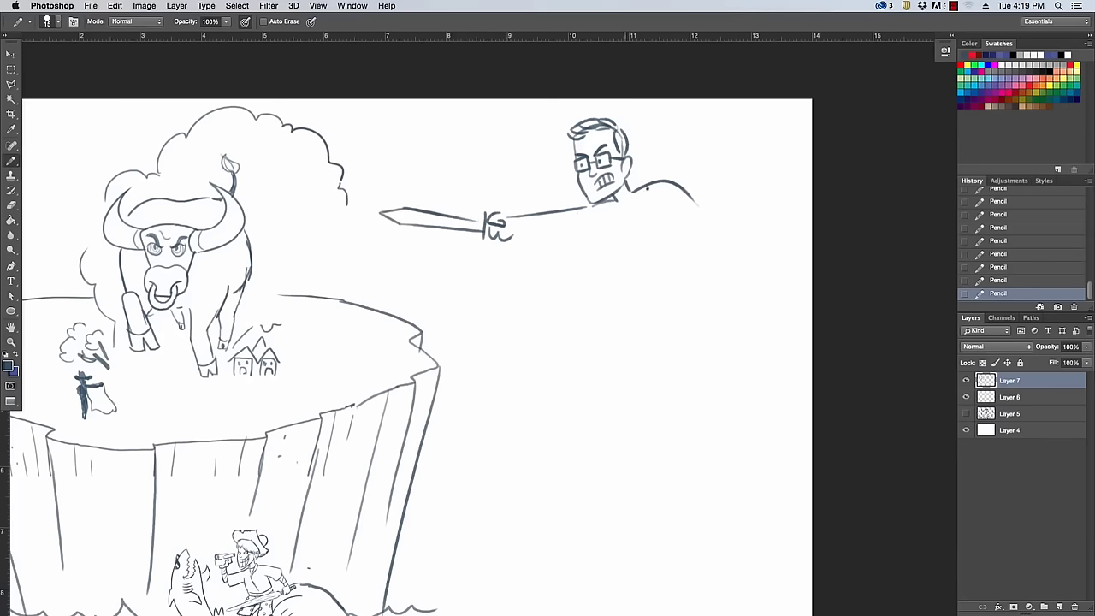
Draw the swordsman's collar, the underside of his sword arm and his bent rear arm ending in a fist.
{"action": "left_click_drag", "start_coordinate": [620, 202], "coordinate": [633, 189]}
{"action": "left_click_drag", "start_coordinate": [514, 232], "coordinate": [580, 233]}
{"action": "mouse_move", "coordinate": [663, 205]}
{"action": "left_mouse_down"}
{"action": "mouse_move", "coordinate": [680, 225]}
{"action": "mouse_move", "coordinate": [675, 262]}
{"action": "mouse_move", "coordinate": [700, 232]}
{"action": "mouse_move", "coordinate": [657, 271]}
{"action": "mouse_move", "coordinate": [689, 252]}
{"action": "mouse_move", "coordinate": [670, 253]}
{"action": "mouse_move", "coordinate": [687, 219]}
{"action": "left_mouse_up"}
{"action": "key", "text": "e"}
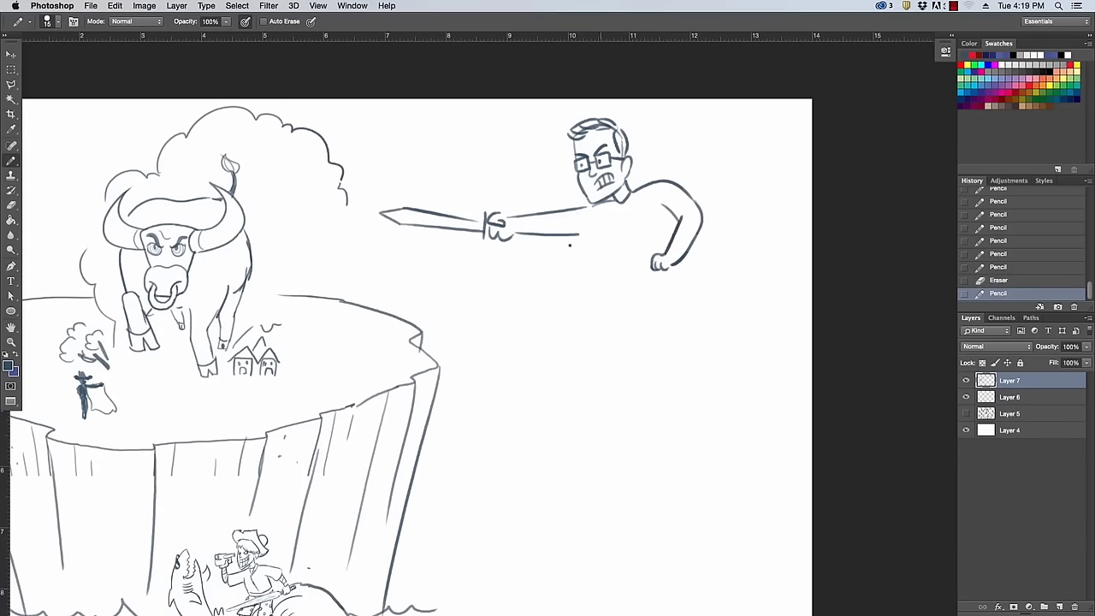
Sketch the rounded crown and brow of a second head beneath the sword arm, cleaning the lines with the Eraser.
{"action": "left_click_drag", "start_coordinate": [575, 267], "coordinate": [599, 247]}
{"action": "mouse_move", "coordinate": [599, 248]}
{"action": "left_mouse_down"}
{"action": "mouse_move", "coordinate": [622, 257]}
{"action": "mouse_move", "coordinate": [603, 272]}
{"action": "mouse_move", "coordinate": [572, 270]}
{"action": "left_mouse_up"}
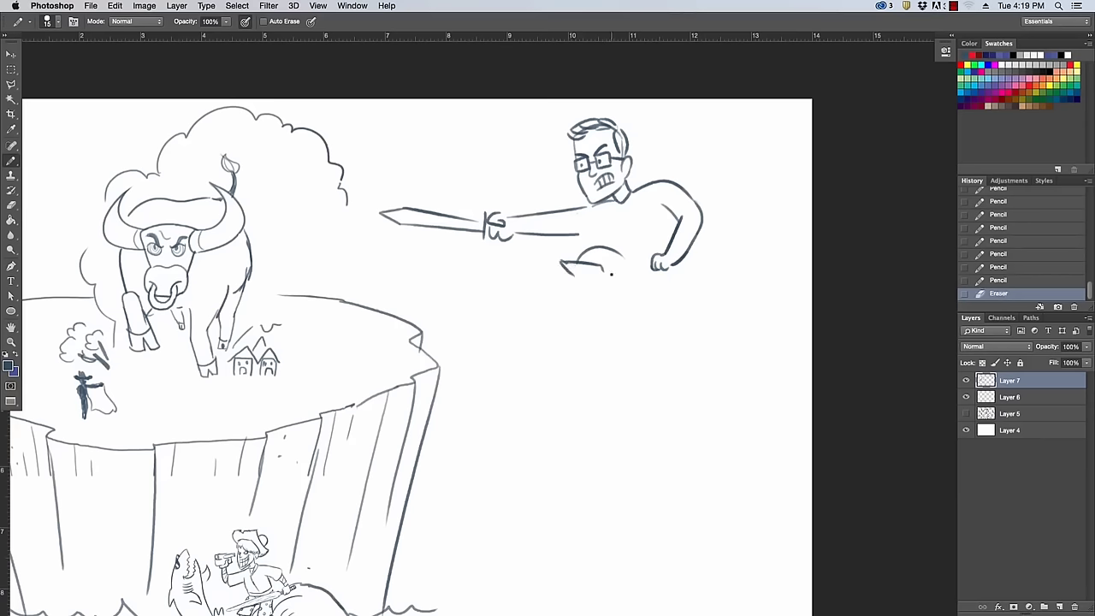
{"action": "left_click", "coordinate": [626, 265]}
Add the swordsman's chest and inner elbow lines and draw his bent leg, undoing the first leg stroke.
{"action": "left_click_drag", "start_coordinate": [571, 233], "coordinate": [599, 245]}
{"action": "left_click_drag", "start_coordinate": [663, 205], "coordinate": [677, 224]}
{"action": "left_click_drag", "start_coordinate": [676, 219], "coordinate": [669, 235]}
{"action": "left_click_drag", "start_coordinate": [683, 273], "coordinate": [655, 318]}
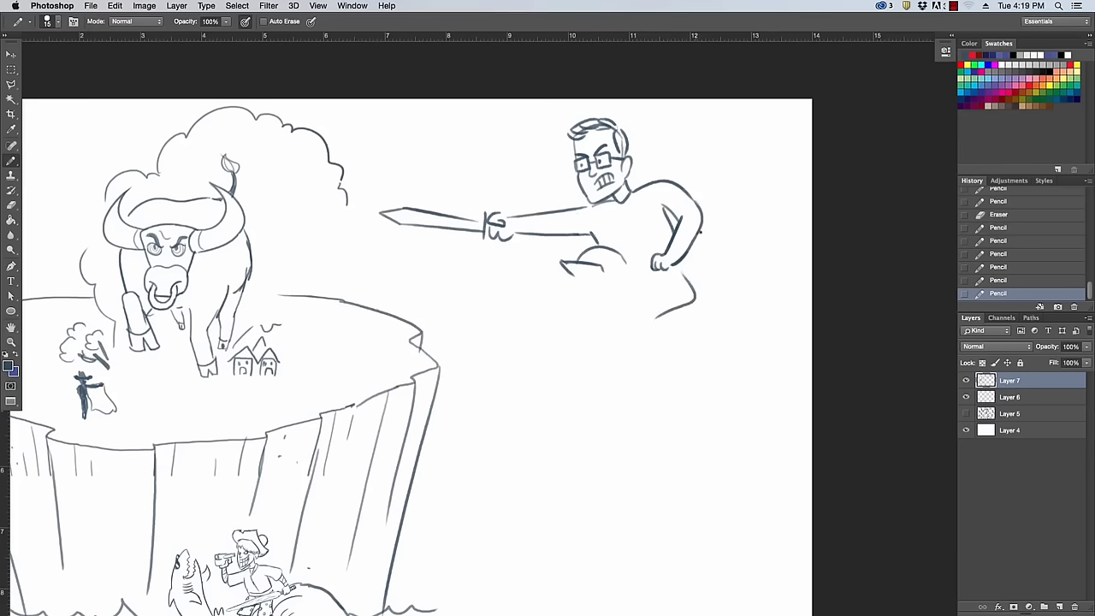
{"action": "key", "text": "super+z"}
{"action": "mouse_move", "coordinate": [689, 257]}
{"action": "left_mouse_down"}
{"action": "mouse_move", "coordinate": [658, 332]}
{"action": "mouse_move", "coordinate": [670, 356]}
{"action": "mouse_move", "coordinate": [691, 329]}
{"action": "left_mouse_up"}
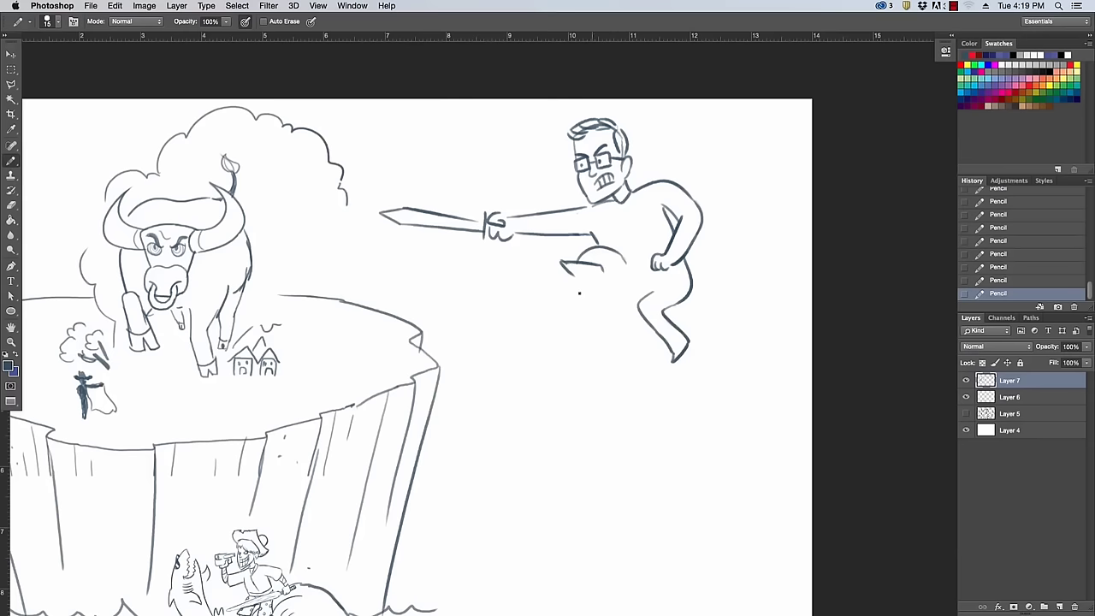
Draw the lower head's glasses, angry brows, gritted teeth and scalloped beard.
{"action": "mouse_move", "coordinate": [571, 290]}
{"action": "left_mouse_down"}
{"action": "mouse_move", "coordinate": [605, 288]}
{"action": "mouse_move", "coordinate": [592, 296]}
{"action": "mouse_move", "coordinate": [602, 272]}
{"action": "mouse_move", "coordinate": [586, 286]}
{"action": "mouse_move", "coordinate": [602, 317]}
{"action": "mouse_move", "coordinate": [593, 313]}
{"action": "mouse_move", "coordinate": [613, 301]}
{"action": "left_mouse_up"}
{"action": "key", "text": "e"}
{"action": "key", "text": "b"}
{"action": "mouse_move", "coordinate": [591, 306]}
{"action": "left_mouse_down"}
{"action": "mouse_move", "coordinate": [611, 310]}
{"action": "mouse_move", "coordinate": [609, 320]}
{"action": "mouse_move", "coordinate": [621, 301]}
{"action": "mouse_move", "coordinate": [581, 332]}
{"action": "mouse_move", "coordinate": [618, 337]}
{"action": "left_mouse_up"}
{"action": "left_click_drag", "start_coordinate": [615, 317], "coordinate": [624, 332]}
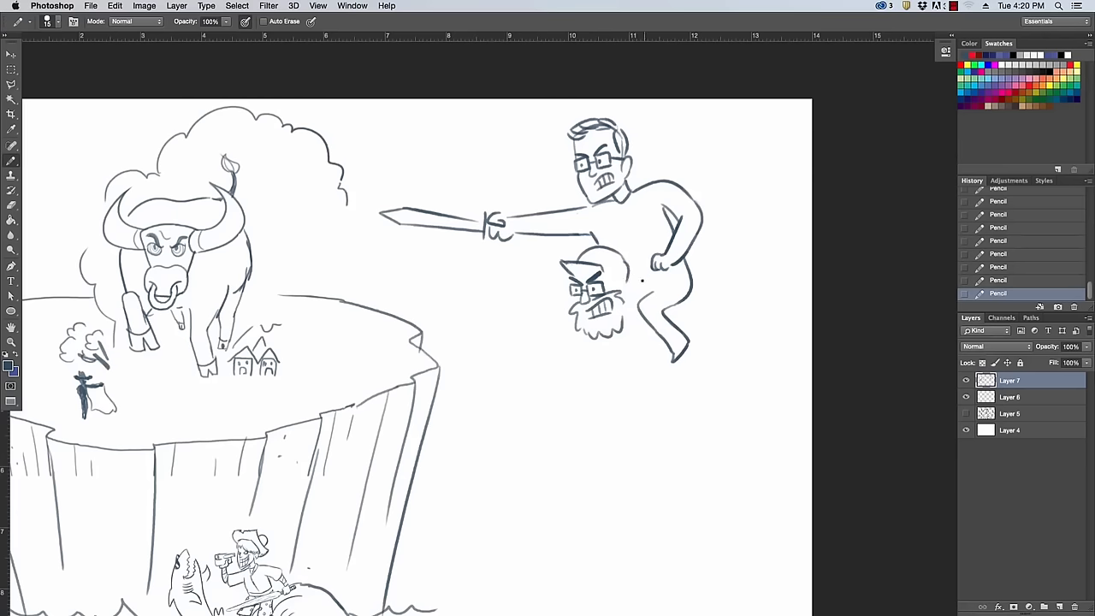
Draw the bearded head's ear, the strap held in the rider's fist, and the rider's sleeve bands and chest lines.
{"action": "left_click_drag", "start_coordinate": [628, 299], "coordinate": [629, 287]}
{"action": "mouse_move", "coordinate": [634, 286]}
{"action": "left_mouse_down"}
{"action": "mouse_move", "coordinate": [661, 287]}
{"action": "mouse_move", "coordinate": [656, 265]}
{"action": "left_mouse_up"}
{"action": "left_click_drag", "start_coordinate": [665, 186], "coordinate": [695, 236]}
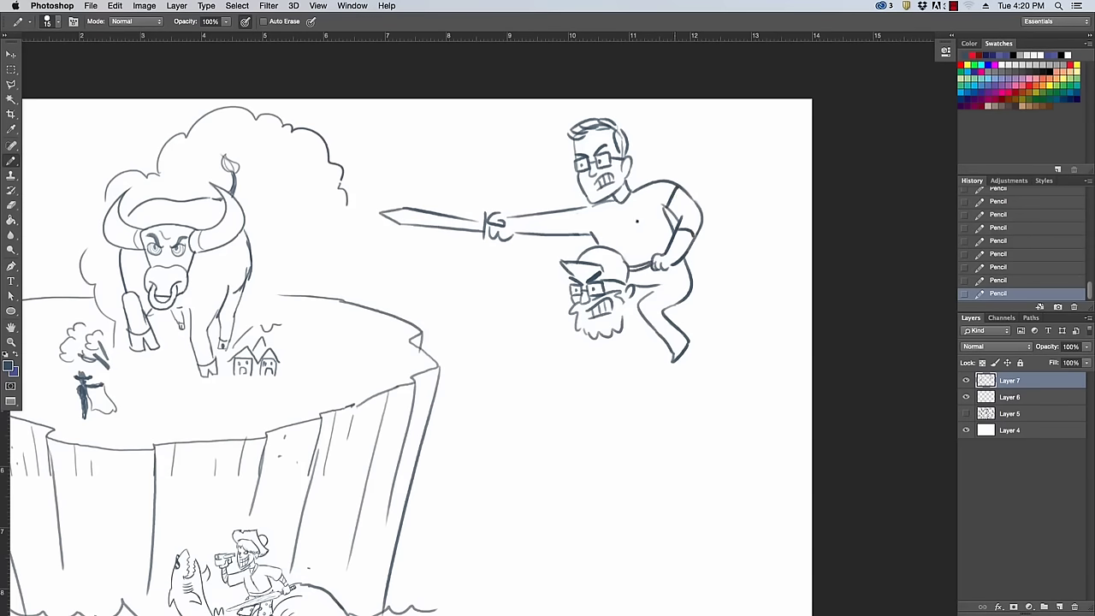
{"action": "mouse_move", "coordinate": [548, 214]}
{"action": "left_mouse_down"}
{"action": "mouse_move", "coordinate": [546, 235]}
{"action": "mouse_move", "coordinate": [598, 248]}
{"action": "mouse_move", "coordinate": [671, 233]}
{"action": "left_mouse_up"}
{"action": "left_click_drag", "start_coordinate": [597, 217], "coordinate": [597, 241]}
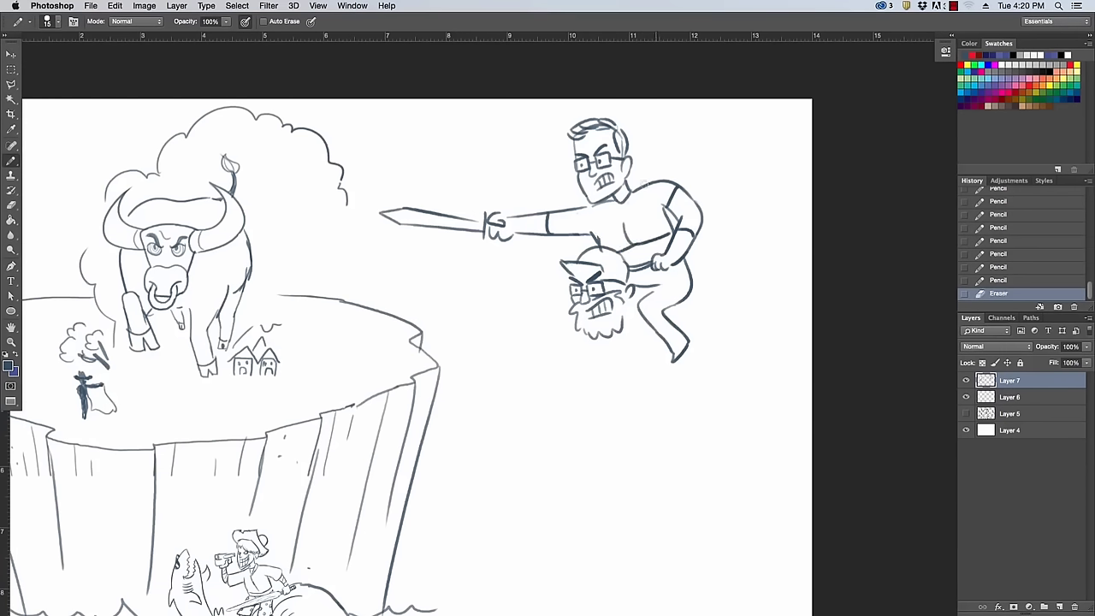
Refine the rider's neckline and add segment lines to his shoulder armour and shading under his chin.
{"action": "mouse_move", "coordinate": [657, 183]}
{"action": "left_mouse_down"}
{"action": "mouse_move", "coordinate": [633, 188]}
{"action": "mouse_move", "coordinate": [665, 190]}
{"action": "mouse_move", "coordinate": [633, 201]}
{"action": "mouse_move", "coordinate": [663, 191]}
{"action": "left_mouse_up"}
{"action": "left_click", "coordinate": [620, 195]}
{"action": "mouse_move", "coordinate": [582, 205]}
{"action": "left_mouse_down"}
{"action": "mouse_move", "coordinate": [583, 221]}
{"action": "mouse_move", "coordinate": [615, 203]}
{"action": "left_mouse_up"}
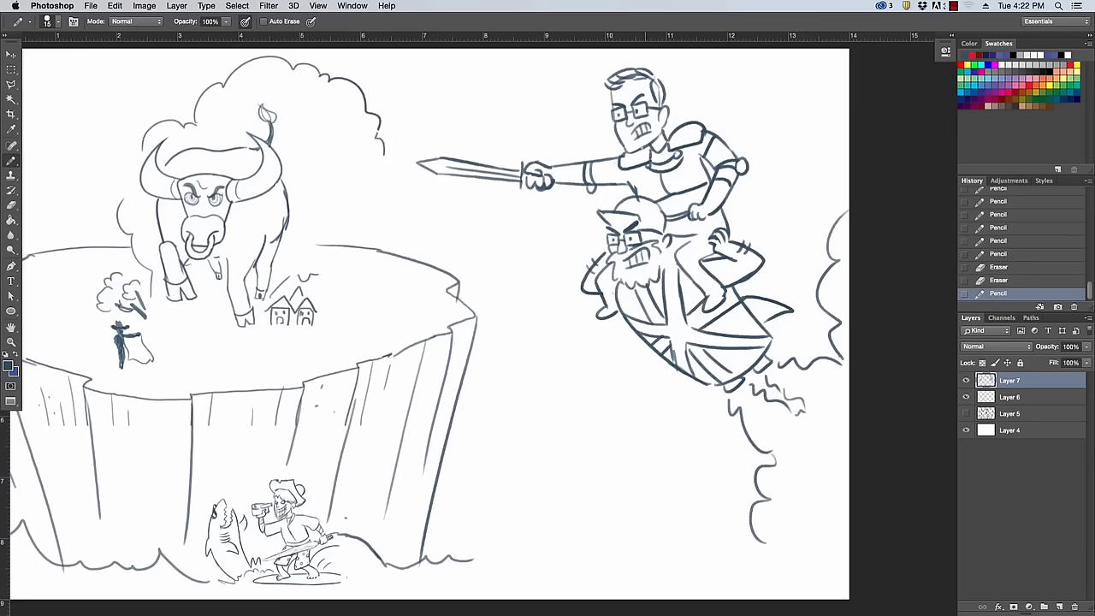
{"action": "mouse_move", "coordinate": [691, 129]}
{"action": "left_mouse_down"}
{"action": "mouse_move", "coordinate": [679, 145]}
{"action": "mouse_move", "coordinate": [698, 141]}
{"action": "left_mouse_up"}
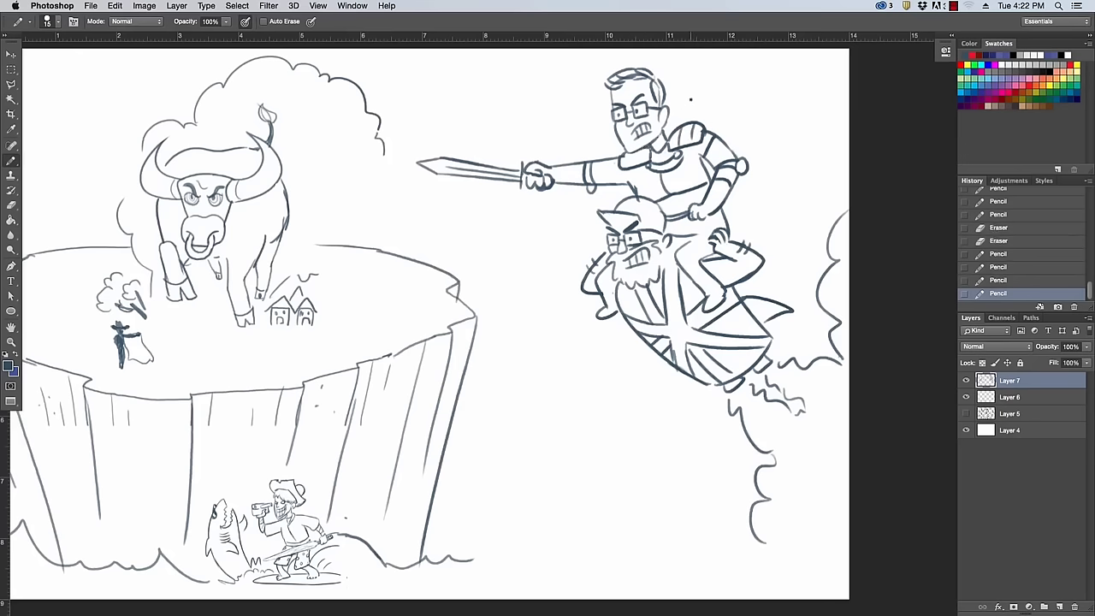
{"action": "left_click_drag", "start_coordinate": [632, 150], "coordinate": [642, 163]}
{"action": "key", "text": "super+minus"}
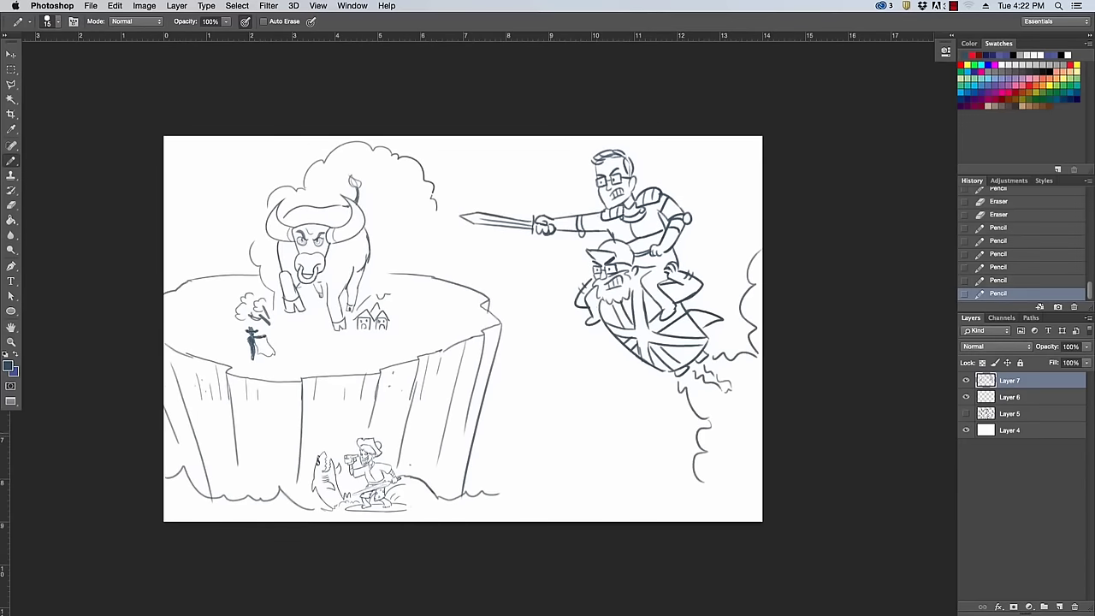
{"action": "mouse_move", "coordinate": [535, 484]}
{"action": "left_mouse_down"}
{"action": "mouse_move", "coordinate": [535, 451]}
{"action": "mouse_move", "coordinate": [571, 436]}
{"action": "mouse_move", "coordinate": [581, 403]}
{"action": "mouse_move", "coordinate": [602, 453]}
{"action": "left_mouse_up"}
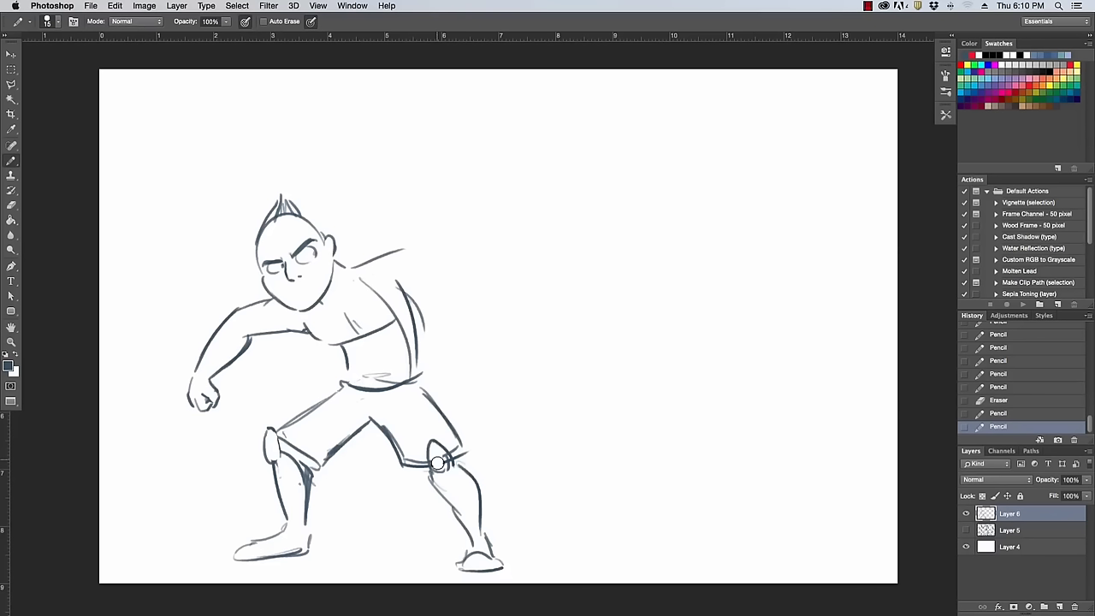
Clean the crouching warrior's rear kneepad with the Eraser and draw a large pointed shield over his far side.
{"action": "left_click_drag", "start_coordinate": [433, 452], "coordinate": [450, 470]}
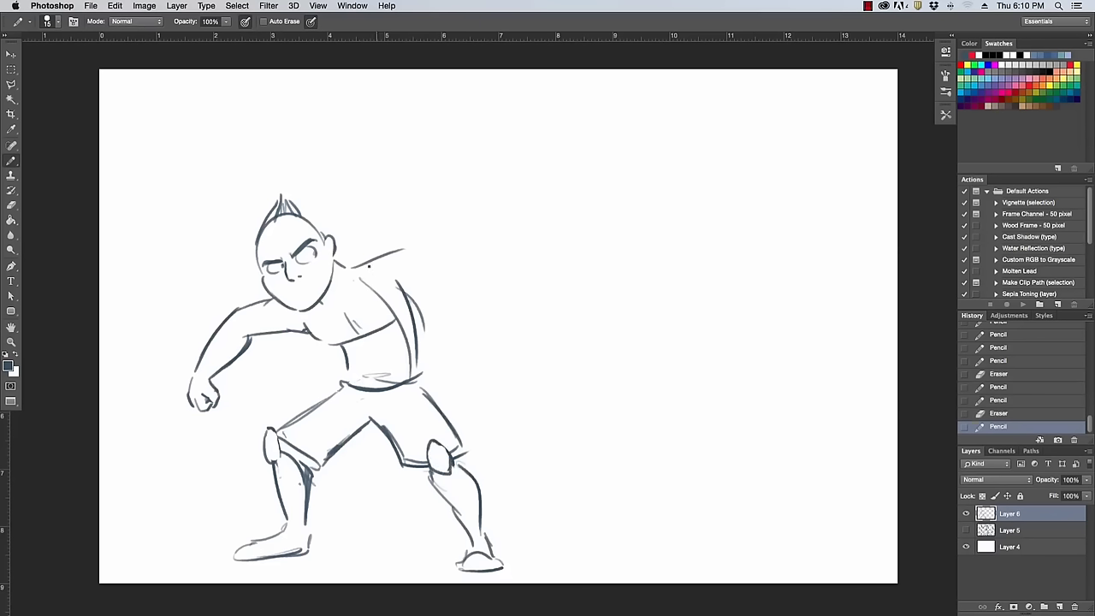
{"action": "left_click_drag", "start_coordinate": [367, 221], "coordinate": [361, 300]}
{"action": "left_click_drag", "start_coordinate": [367, 243], "coordinate": [363, 288]}
{"action": "mouse_move", "coordinate": [368, 220]}
{"action": "left_mouse_down"}
{"action": "mouse_move", "coordinate": [349, 321]}
{"action": "mouse_move", "coordinate": [430, 433]}
{"action": "left_mouse_up"}
{"action": "mouse_move", "coordinate": [355, 329]}
{"action": "left_mouse_down"}
{"action": "mouse_move", "coordinate": [463, 447]}
{"action": "mouse_move", "coordinate": [507, 458]}
{"action": "left_mouse_up"}
{"action": "left_click_drag", "start_coordinate": [509, 377], "coordinate": [506, 450]}
{"action": "left_click_drag", "start_coordinate": [511, 283], "coordinate": [506, 451]}
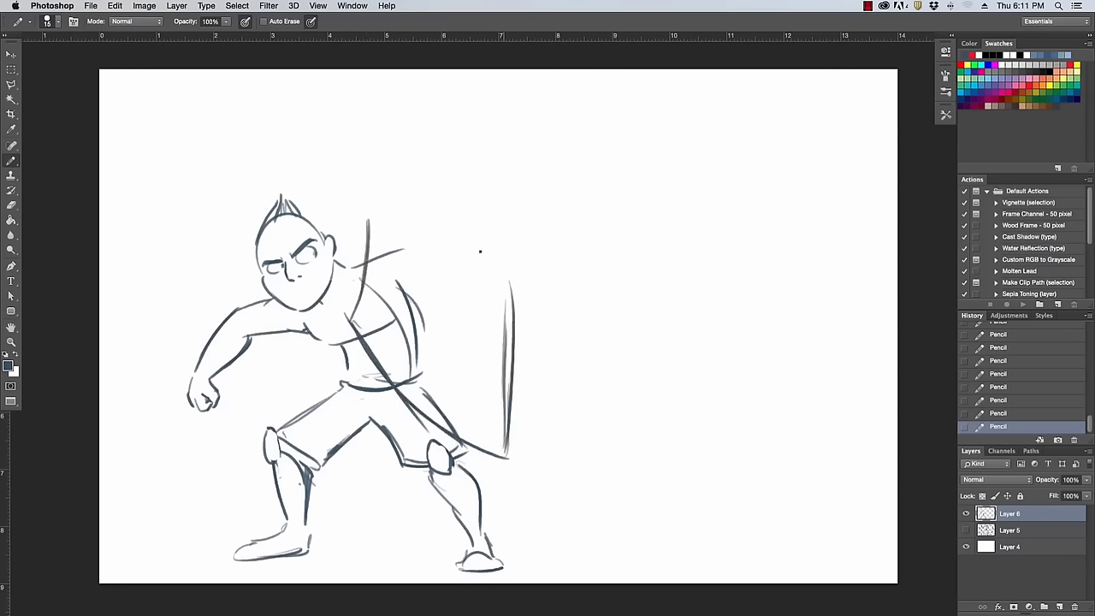
{"action": "left_click_drag", "start_coordinate": [373, 262], "coordinate": [348, 316]}
{"action": "mouse_move", "coordinate": [379, 210]}
{"action": "left_mouse_down"}
{"action": "mouse_move", "coordinate": [359, 300]}
{"action": "mouse_move", "coordinate": [492, 243]}
{"action": "mouse_move", "coordinate": [511, 375]}
{"action": "left_mouse_up"}
{"action": "left_click_drag", "start_coordinate": [500, 257], "coordinate": [506, 433]}
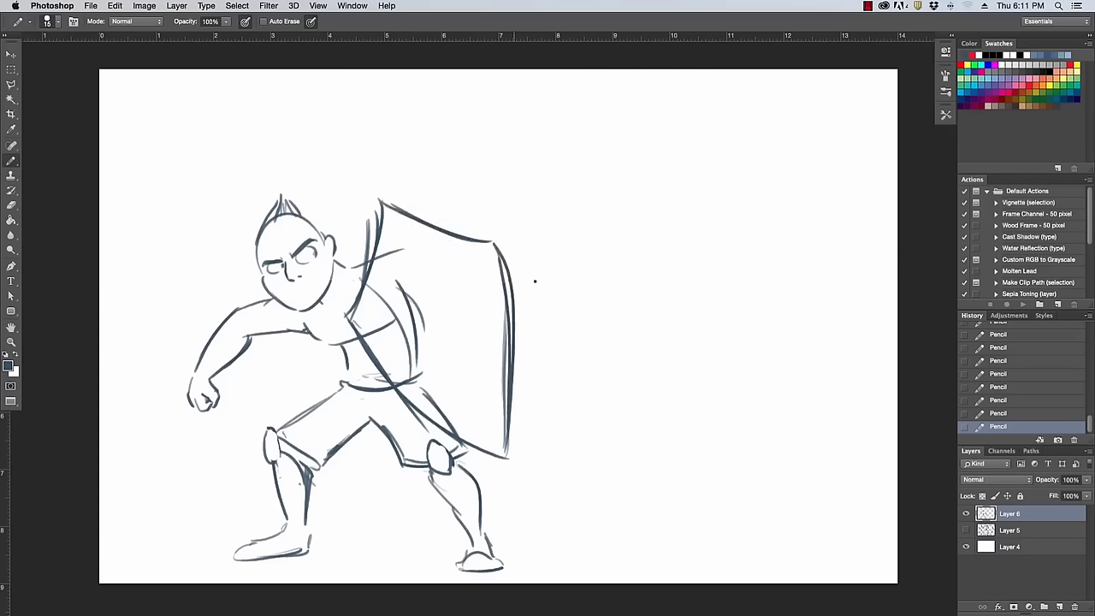
Erase the warrior's body lines showing through the shield and redraw the shield's outer edge.
{"action": "mouse_move", "coordinate": [389, 342]}
{"action": "left_mouse_down"}
{"action": "mouse_move", "coordinate": [442, 410]}
{"action": "mouse_move", "coordinate": [379, 291]}
{"action": "mouse_move", "coordinate": [393, 232]}
{"action": "mouse_move", "coordinate": [393, 258]}
{"action": "mouse_move", "coordinate": [367, 245]}
{"action": "mouse_move", "coordinate": [370, 224]}
{"action": "left_mouse_up"}
{"action": "left_click_drag", "start_coordinate": [396, 322], "coordinate": [362, 288]}
{"action": "left_click_drag", "start_coordinate": [489, 256], "coordinate": [501, 426]}
{"action": "mouse_move", "coordinate": [500, 305]}
{"action": "left_mouse_down"}
{"action": "mouse_move", "coordinate": [507, 421]}
{"action": "mouse_move", "coordinate": [504, 251]}
{"action": "mouse_move", "coordinate": [513, 313]}
{"action": "left_mouse_up"}
{"action": "left_click_drag", "start_coordinate": [503, 257], "coordinate": [509, 462]}
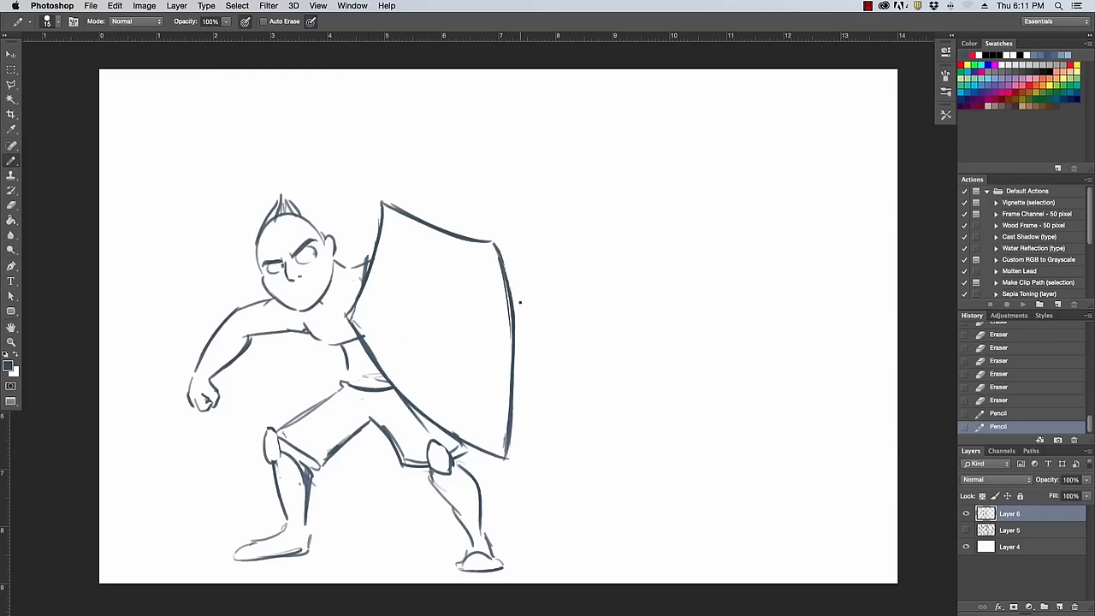
Detail the warrior's ear, draw a soccer ball emblem on the shield and add scale marks to his shorts.
{"action": "left_click_drag", "start_coordinate": [326, 242], "coordinate": [330, 251]}
{"action": "left_click_drag", "start_coordinate": [439, 291], "coordinate": [473, 351]}
{"action": "mouse_move", "coordinate": [441, 289]}
{"action": "left_mouse_down"}
{"action": "mouse_move", "coordinate": [480, 322]}
{"action": "mouse_move", "coordinate": [470, 349]}
{"action": "mouse_move", "coordinate": [441, 329]}
{"action": "mouse_move", "coordinate": [460, 315]}
{"action": "mouse_move", "coordinate": [452, 342]}
{"action": "mouse_move", "coordinate": [466, 334]}
{"action": "mouse_move", "coordinate": [453, 354]}
{"action": "mouse_move", "coordinate": [420, 337]}
{"action": "mouse_move", "coordinate": [441, 363]}
{"action": "mouse_move", "coordinate": [457, 354]}
{"action": "mouse_move", "coordinate": [445, 363]}
{"action": "mouse_move", "coordinate": [455, 358]}
{"action": "mouse_move", "coordinate": [428, 342]}
{"action": "mouse_move", "coordinate": [434, 303]}
{"action": "mouse_move", "coordinate": [419, 306]}
{"action": "mouse_move", "coordinate": [435, 304]}
{"action": "mouse_move", "coordinate": [430, 296]}
{"action": "mouse_move", "coordinate": [478, 312]}
{"action": "mouse_move", "coordinate": [467, 301]}
{"action": "mouse_move", "coordinate": [466, 342]}
{"action": "mouse_move", "coordinate": [456, 339]}
{"action": "mouse_move", "coordinate": [460, 320]}
{"action": "left_mouse_up"}
{"action": "mouse_move", "coordinate": [335, 406]}
{"action": "left_mouse_down"}
{"action": "mouse_move", "coordinate": [344, 413]}
{"action": "mouse_move", "coordinate": [353, 400]}
{"action": "mouse_move", "coordinate": [355, 426]}
{"action": "mouse_move", "coordinate": [327, 443]}
{"action": "left_mouse_up"}
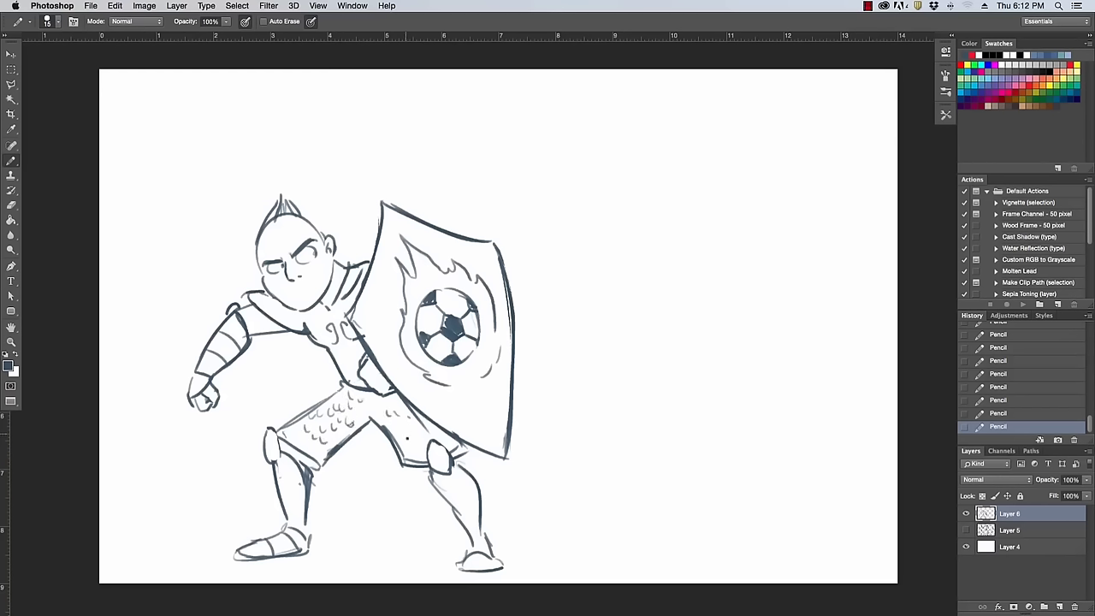
{"action": "left_click_drag", "start_coordinate": [406, 433], "coordinate": [410, 441]}
{"action": "left_click_drag", "start_coordinate": [413, 422], "coordinate": [419, 428]}
Draw studs under both of the warrior's shoes and add ankle and shin details to his legs.
{"action": "left_click_drag", "start_coordinate": [473, 543], "coordinate": [487, 538]}
{"action": "left_click", "coordinate": [259, 560]}
{"action": "left_click", "coordinate": [272, 560]}
{"action": "left_click", "coordinate": [285, 558]}
{"action": "left_click", "coordinate": [299, 556]}
{"action": "left_click", "coordinate": [477, 573]}
{"action": "left_click_drag", "start_coordinate": [460, 515], "coordinate": [475, 519]}
{"action": "mouse_move", "coordinate": [284, 506]}
{"action": "left_mouse_down"}
{"action": "mouse_move", "coordinate": [306, 503]}
{"action": "mouse_move", "coordinate": [302, 482]}
{"action": "left_mouse_up"}
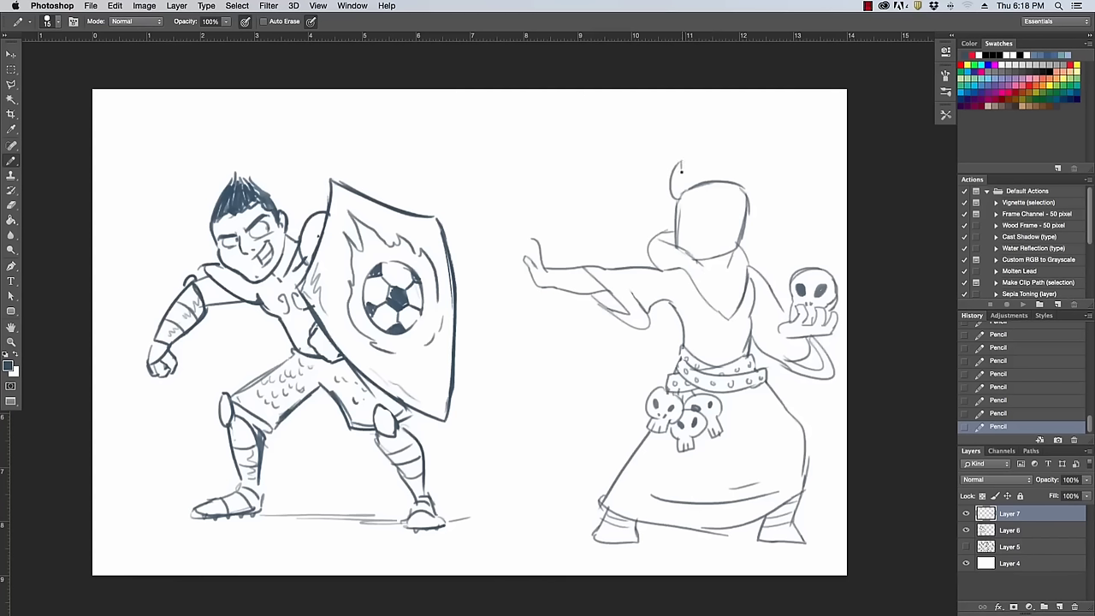
Draw spiky swept hair around the robed figure's blank head, undoing a stray stroke beside the ear.
{"action": "mouse_move", "coordinate": [683, 167]}
{"action": "left_mouse_down"}
{"action": "mouse_move", "coordinate": [707, 151]}
{"action": "mouse_move", "coordinate": [705, 169]}
{"action": "mouse_move", "coordinate": [715, 157]}
{"action": "mouse_move", "coordinate": [761, 181]}
{"action": "mouse_move", "coordinate": [752, 214]}
{"action": "left_mouse_up"}
{"action": "mouse_move", "coordinate": [751, 206]}
{"action": "left_mouse_down"}
{"action": "mouse_move", "coordinate": [746, 229]}
{"action": "mouse_move", "coordinate": [760, 190]}
{"action": "mouse_move", "coordinate": [766, 216]}
{"action": "mouse_move", "coordinate": [751, 224]}
{"action": "left_mouse_up"}
{"action": "key", "text": "super+z"}
{"action": "key", "text": "e"}
{"action": "key", "text": "b"}
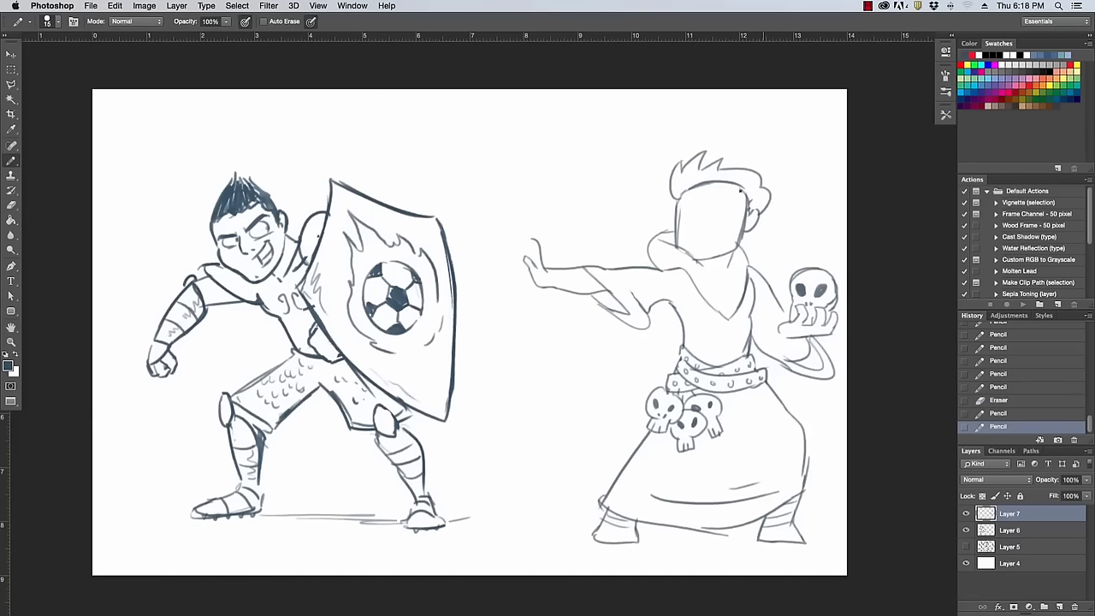
Draw the robed figure's narrowed eyes, nose and smirk, undoing misplaced strokes and cleaning lines with the Eraser.
{"action": "mouse_move", "coordinate": [685, 194]}
{"action": "left_mouse_down"}
{"action": "mouse_move", "coordinate": [703, 183]}
{"action": "mouse_move", "coordinate": [743, 215]}
{"action": "mouse_move", "coordinate": [755, 209]}
{"action": "mouse_move", "coordinate": [737, 221]}
{"action": "mouse_move", "coordinate": [751, 217]}
{"action": "mouse_move", "coordinate": [738, 183]}
{"action": "mouse_move", "coordinate": [682, 206]}
{"action": "mouse_move", "coordinate": [666, 184]}
{"action": "mouse_move", "coordinate": [666, 206]}
{"action": "mouse_move", "coordinate": [681, 207]}
{"action": "mouse_move", "coordinate": [668, 211]}
{"action": "mouse_move", "coordinate": [731, 202]}
{"action": "mouse_move", "coordinate": [705, 227]}
{"action": "mouse_move", "coordinate": [700, 211]}
{"action": "mouse_move", "coordinate": [684, 220]}
{"action": "mouse_move", "coordinate": [679, 235]}
{"action": "left_mouse_up"}
{"action": "key", "text": "e"}
{"action": "key", "text": "b"}
{"action": "key", "text": "super+space"}
{"action": "key", "text": "super+z"}
{"action": "key", "text": "e"}
{"action": "key", "text": "b"}
{"action": "left_click", "coordinate": [665, 207]}
{"action": "key", "text": "super+z"}
{"action": "key", "text": "super+z"}
{"action": "key", "text": "e"}
{"action": "mouse_move", "coordinate": [675, 233]}
{"action": "left_mouse_down"}
{"action": "mouse_move", "coordinate": [691, 233]}
{"action": "mouse_move", "coordinate": [675, 247]}
{"action": "mouse_move", "coordinate": [732, 224]}
{"action": "left_mouse_up"}
{"action": "key", "text": "b"}
{"action": "key", "text": "e"}
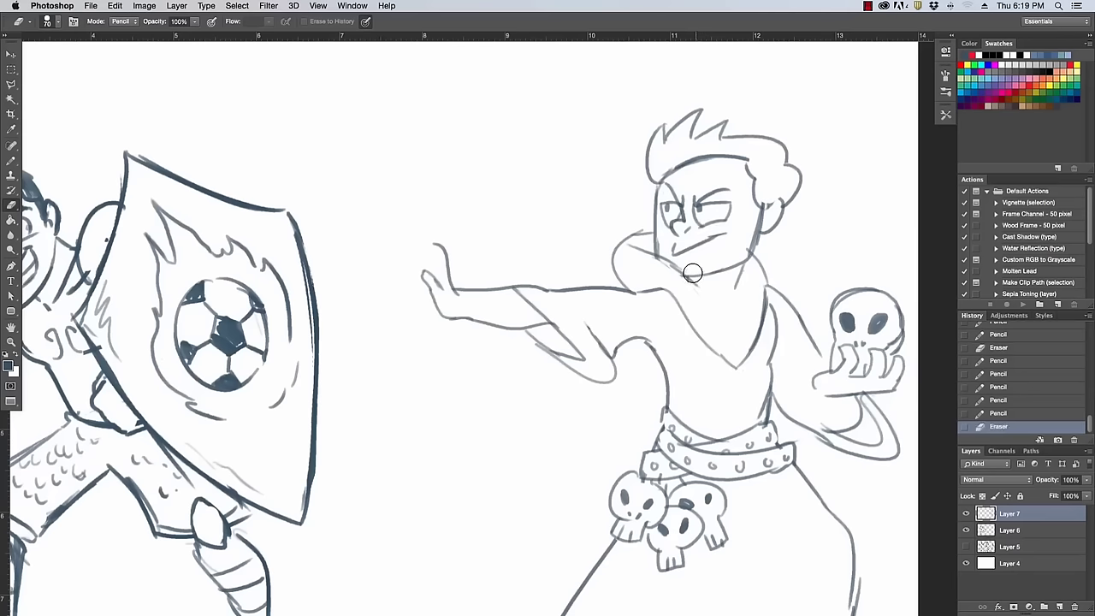
Erase the robed figure's overlapping jaw line and redraw the inner edge of the collar.
{"action": "mouse_move", "coordinate": [695, 274]}
{"action": "left_mouse_down"}
{"action": "mouse_move", "coordinate": [733, 264]}
{"action": "mouse_move", "coordinate": [743, 224]}
{"action": "mouse_move", "coordinate": [781, 207]}
{"action": "mouse_move", "coordinate": [709, 260]}
{"action": "mouse_move", "coordinate": [729, 343]}
{"action": "left_mouse_up"}
{"action": "key", "text": "b"}
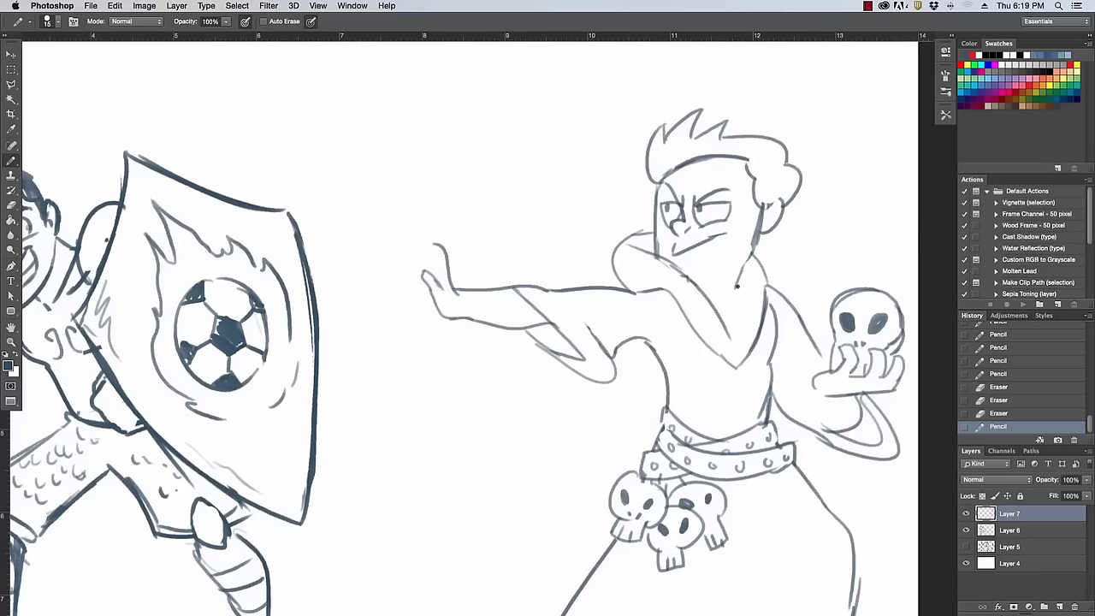
{"action": "mouse_move", "coordinate": [751, 255]}
{"action": "left_mouse_down"}
{"action": "mouse_move", "coordinate": [738, 289]}
{"action": "mouse_move", "coordinate": [749, 260]}
{"action": "left_mouse_up"}
Rework the robed figure's ear and the hair above it, and complete the V-shaped neckline.
{"action": "key", "text": "e"}
{"action": "mouse_move", "coordinate": [765, 217]}
{"action": "left_mouse_down"}
{"action": "mouse_move", "coordinate": [779, 207]}
{"action": "mouse_move", "coordinate": [758, 241]}
{"action": "mouse_move", "coordinate": [783, 219]}
{"action": "mouse_move", "coordinate": [767, 206]}
{"action": "mouse_move", "coordinate": [781, 210]}
{"action": "left_mouse_up"}
{"action": "key", "text": "b"}
{"action": "key", "text": "super+z"}
{"action": "left_click_drag", "start_coordinate": [792, 202], "coordinate": [733, 303]}
{"action": "left_click_drag", "start_coordinate": [734, 303], "coordinate": [729, 336]}
{"action": "key", "text": "z"}
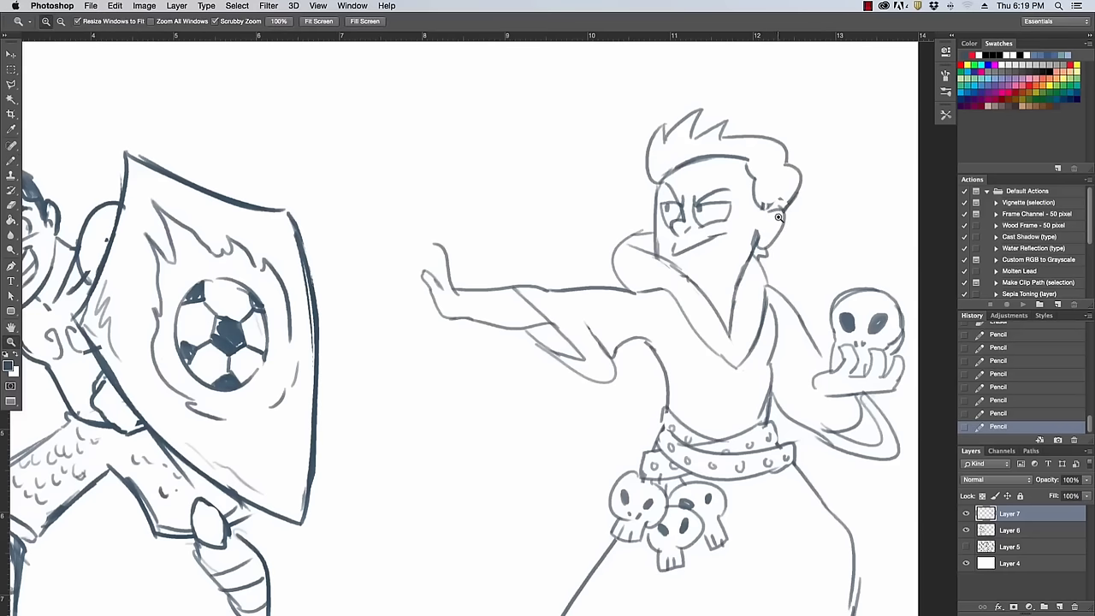
{"action": "left_click_drag", "start_coordinate": [788, 215], "coordinate": [757, 202]}
{"action": "key", "text": "b"}
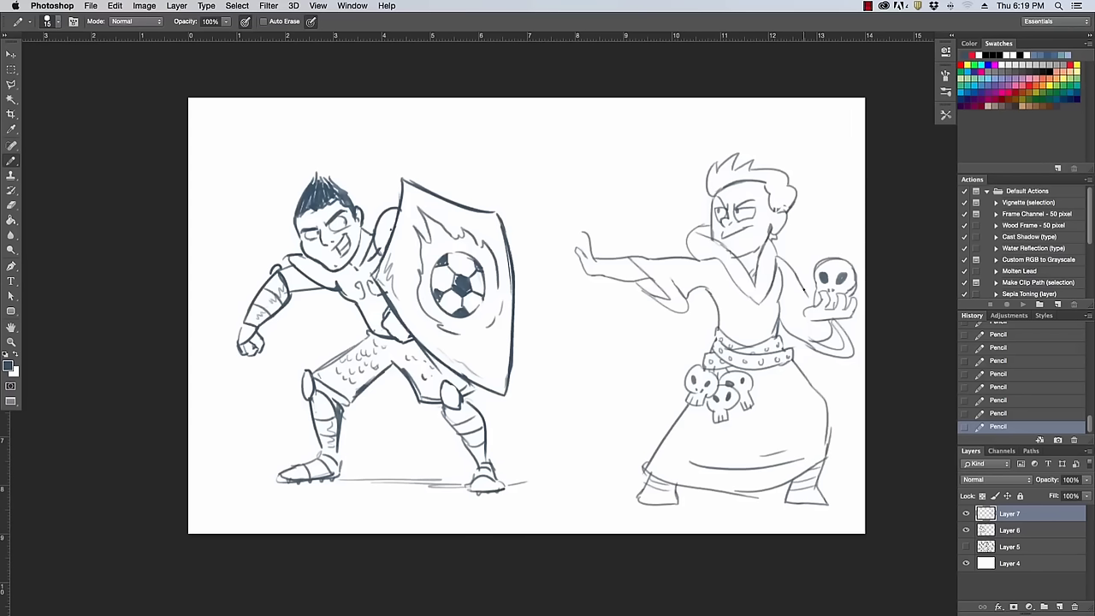
Clean up the sleeve of the robed figure's skull-holding arm and add a line to the fire blast at the outstretched palm.
{"action": "left_click_drag", "start_coordinate": [811, 318], "coordinate": [797, 339]}
{"action": "key", "text": "e"}
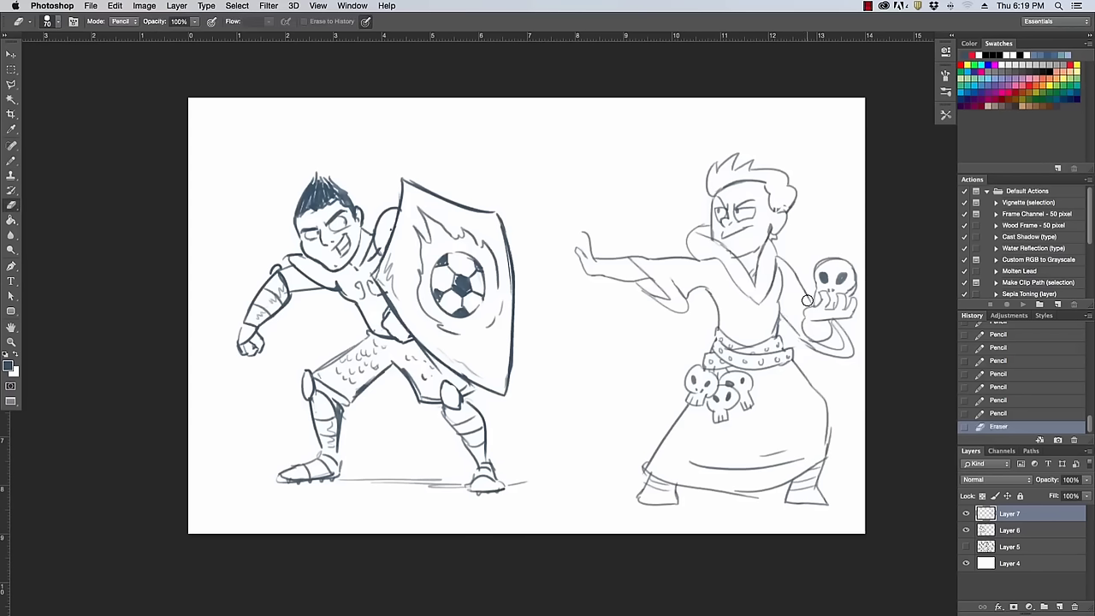
{"action": "key", "text": "b"}
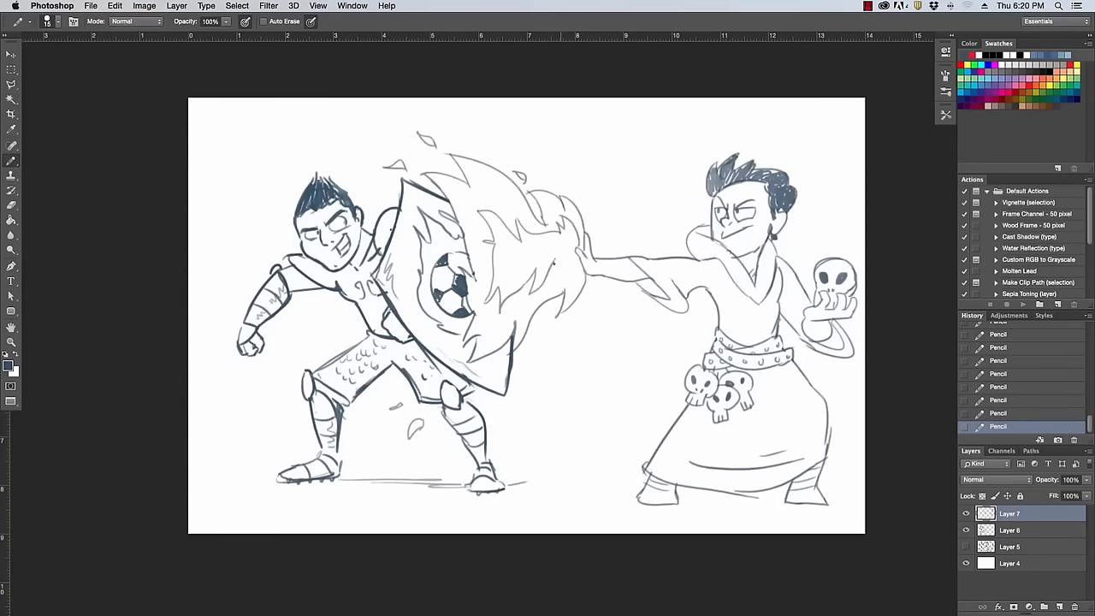
{"action": "mouse_move", "coordinate": [550, 261]}
{"action": "left_mouse_down"}
{"action": "mouse_move", "coordinate": [556, 275]}
{"action": "mouse_move", "coordinate": [580, 267]}
{"action": "left_mouse_up"}
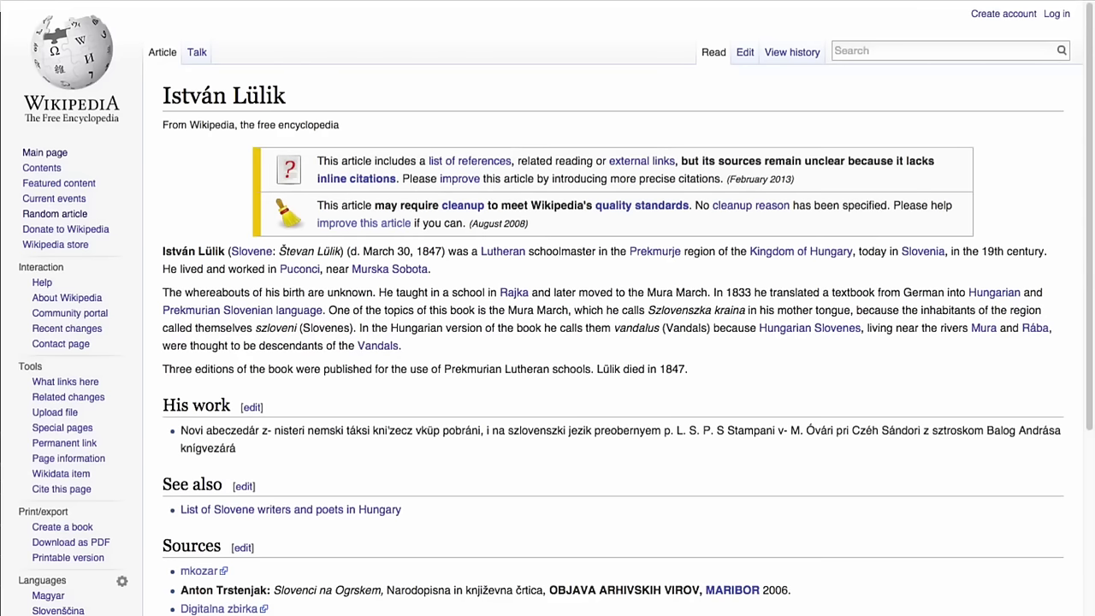
Draw the small clown's legs and big shoes in front of the robe, undoing the unsuccessful strokes.
{"action": "mouse_move", "coordinate": [558, 520]}
{"action": "left_mouse_down"}
{"action": "mouse_move", "coordinate": [551, 548]}
{"action": "mouse_move", "coordinate": [572, 545]}
{"action": "mouse_move", "coordinate": [580, 512]}
{"action": "mouse_move", "coordinate": [608, 503]}
{"action": "left_mouse_up"}
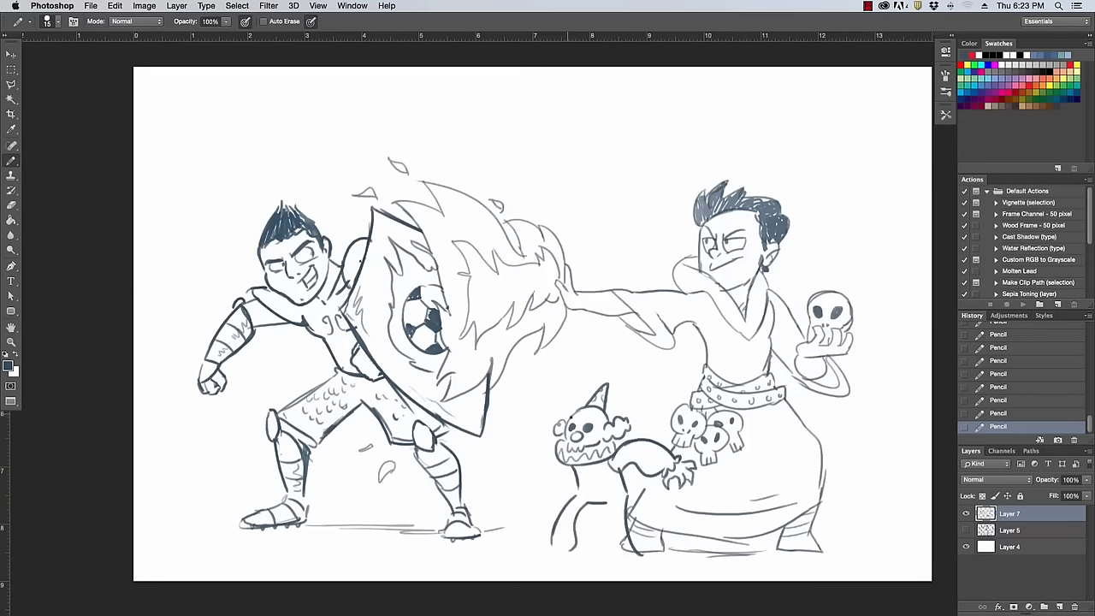
{"action": "mouse_move", "coordinate": [584, 417]}
{"action": "left_mouse_down"}
{"action": "mouse_move", "coordinate": [597, 420]}
{"action": "mouse_move", "coordinate": [594, 440]}
{"action": "mouse_move", "coordinate": [602, 429]}
{"action": "mouse_move", "coordinate": [571, 455]}
{"action": "mouse_move", "coordinate": [593, 441]}
{"action": "left_mouse_up"}
{"action": "key", "text": "super+z"}
{"action": "left_click_drag", "start_coordinate": [607, 503], "coordinate": [610, 559]}
{"action": "key", "text": "super+z"}
{"action": "mouse_move", "coordinate": [607, 504]}
{"action": "left_mouse_down"}
{"action": "mouse_move", "coordinate": [598, 545]}
{"action": "mouse_move", "coordinate": [632, 549]}
{"action": "left_mouse_up"}
{"action": "mouse_move", "coordinate": [551, 549]}
{"action": "left_mouse_down"}
{"action": "mouse_move", "coordinate": [527, 552]}
{"action": "mouse_move", "coordinate": [561, 553]}
{"action": "mouse_move", "coordinate": [512, 552]}
{"action": "mouse_move", "coordinate": [637, 554]}
{"action": "left_mouse_up"}
{"action": "key", "text": "super+z"}
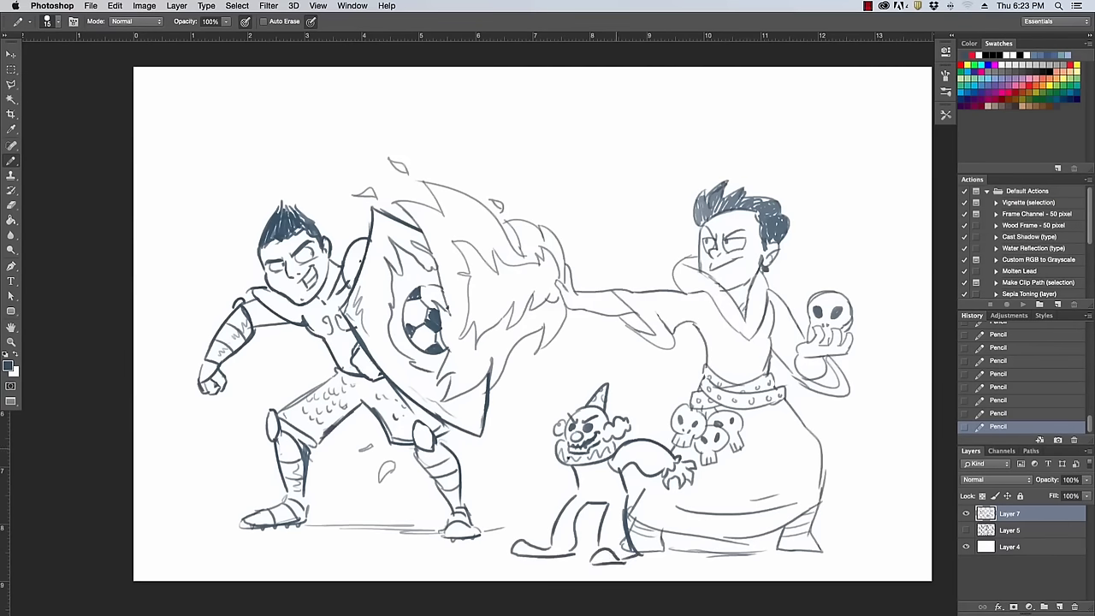
Draw the clown's outstretched arm, retrying undone strokes, and add dots to his sleeve and overalls to his body.
{"action": "mouse_move", "coordinate": [552, 454]}
{"action": "left_mouse_down"}
{"action": "mouse_move", "coordinate": [528, 429]}
{"action": "mouse_move", "coordinate": [541, 392]}
{"action": "mouse_move", "coordinate": [532, 434]}
{"action": "mouse_move", "coordinate": [543, 429]}
{"action": "mouse_move", "coordinate": [533, 434]}
{"action": "mouse_move", "coordinate": [548, 446]}
{"action": "mouse_move", "coordinate": [519, 427]}
{"action": "mouse_move", "coordinate": [542, 458]}
{"action": "mouse_move", "coordinate": [511, 441]}
{"action": "mouse_move", "coordinate": [520, 431]}
{"action": "mouse_move", "coordinate": [536, 471]}
{"action": "mouse_move", "coordinate": [508, 451]}
{"action": "mouse_move", "coordinate": [500, 410]}
{"action": "mouse_move", "coordinate": [517, 434]}
{"action": "mouse_move", "coordinate": [498, 413]}
{"action": "mouse_move", "coordinate": [514, 450]}
{"action": "mouse_move", "coordinate": [524, 427]}
{"action": "left_mouse_up"}
{"action": "key", "text": "super+z"}
{"action": "key", "text": "super+z"}
{"action": "key", "text": "super+z"}
{"action": "mouse_move", "coordinate": [631, 444]}
{"action": "left_mouse_down"}
{"action": "mouse_move", "coordinate": [650, 472]}
{"action": "mouse_move", "coordinate": [662, 454]}
{"action": "left_mouse_up"}
{"action": "mouse_move", "coordinate": [583, 466]}
{"action": "left_mouse_down"}
{"action": "mouse_move", "coordinate": [599, 480]}
{"action": "mouse_move", "coordinate": [601, 465]}
{"action": "mouse_move", "coordinate": [612, 489]}
{"action": "mouse_move", "coordinate": [608, 480]}
{"action": "mouse_move", "coordinate": [580, 487]}
{"action": "mouse_move", "coordinate": [639, 550]}
{"action": "left_mouse_up"}
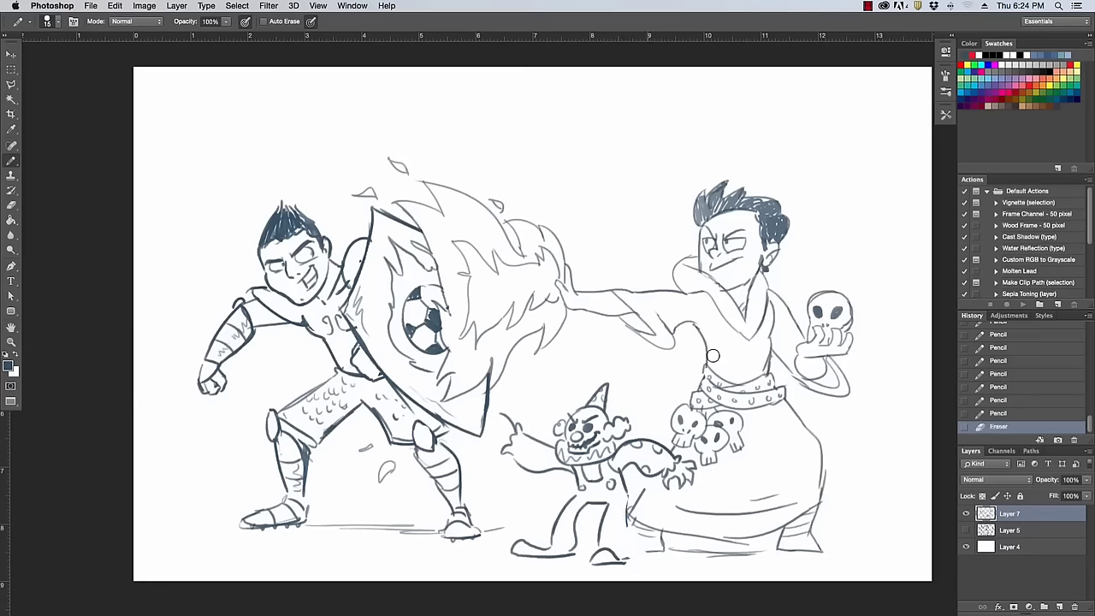
Erase the robe lines behind the clown's leg and the shield's lower corner, and draw a splatter around the clown's raised hand.
{"action": "left_click_drag", "start_coordinate": [625, 498], "coordinate": [630, 554]}
{"action": "left_click_drag", "start_coordinate": [488, 384], "coordinate": [471, 440]}
{"action": "mouse_move", "coordinate": [496, 363]}
{"action": "left_mouse_down"}
{"action": "mouse_move", "coordinate": [478, 432]}
{"action": "mouse_move", "coordinate": [483, 408]}
{"action": "left_mouse_up"}
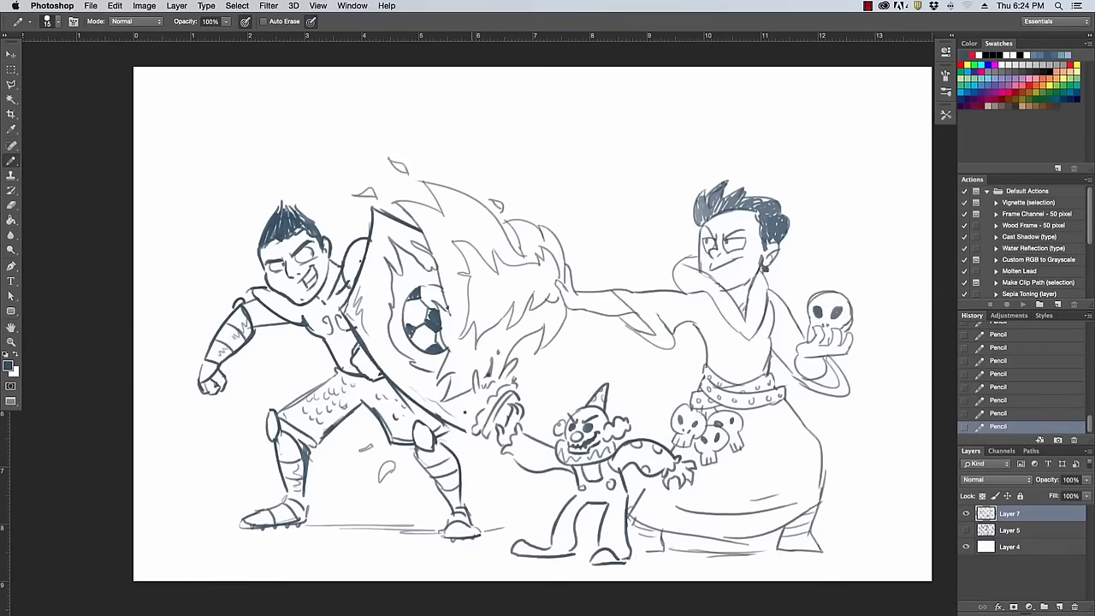
{"action": "left_click_drag", "start_coordinate": [469, 433], "coordinate": [463, 445]}
{"action": "left_click", "coordinate": [496, 382]}
Redraw the clown's rear leg kicked back in a running stride, erase overlapping lines, and touch up his front shoe and cuff.
{"action": "mouse_move", "coordinate": [598, 518]}
{"action": "left_mouse_down"}
{"action": "mouse_move", "coordinate": [599, 556]}
{"action": "mouse_move", "coordinate": [620, 552]}
{"action": "mouse_move", "coordinate": [631, 513]}
{"action": "mouse_move", "coordinate": [624, 534]}
{"action": "mouse_move", "coordinate": [648, 530]}
{"action": "mouse_move", "coordinate": [627, 518]}
{"action": "mouse_move", "coordinate": [662, 510]}
{"action": "mouse_move", "coordinate": [667, 491]}
{"action": "left_mouse_up"}
{"action": "mouse_move", "coordinate": [633, 532]}
{"action": "left_mouse_down"}
{"action": "mouse_move", "coordinate": [667, 519]}
{"action": "mouse_move", "coordinate": [663, 529]}
{"action": "mouse_move", "coordinate": [691, 555]}
{"action": "mouse_move", "coordinate": [681, 515]}
{"action": "mouse_move", "coordinate": [663, 553]}
{"action": "mouse_move", "coordinate": [661, 535]}
{"action": "left_mouse_up"}
{"action": "key", "text": "e"}
{"action": "mouse_move", "coordinate": [651, 495]}
{"action": "left_mouse_down"}
{"action": "mouse_move", "coordinate": [669, 504]}
{"action": "mouse_move", "coordinate": [648, 499]}
{"action": "mouse_move", "coordinate": [684, 551]}
{"action": "left_mouse_up"}
{"action": "key", "text": "e"}
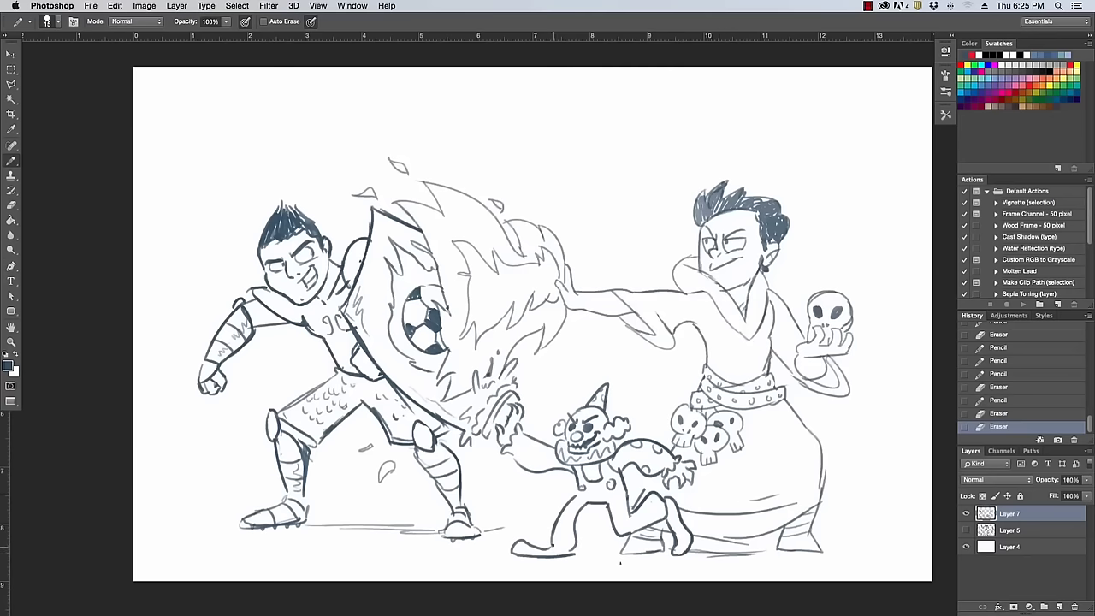
{"action": "key", "text": "b"}
{"action": "left_click_drag", "start_coordinate": [553, 551], "coordinate": [578, 546]}
{"action": "mouse_move", "coordinate": [526, 440]}
{"action": "left_mouse_down"}
{"action": "mouse_move", "coordinate": [537, 446]}
{"action": "mouse_move", "coordinate": [513, 453]}
{"action": "left_mouse_up"}
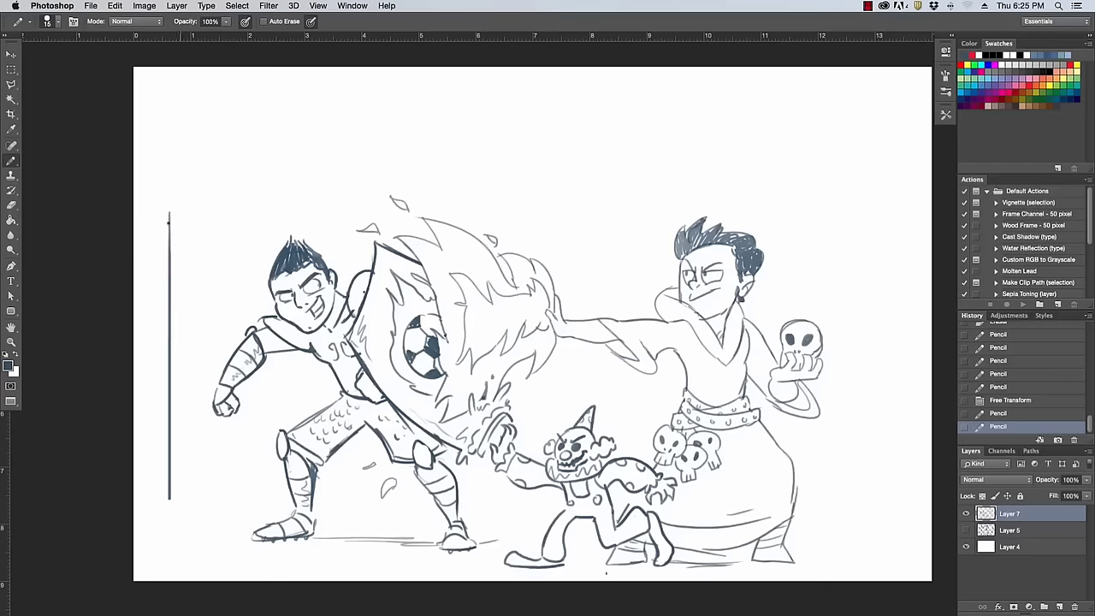
Draw a building outline with sloping roof, peaked central turret and side wall around the characters, redoing the second roof slope.
{"action": "left_click_drag", "start_coordinate": [166, 213], "coordinate": [458, 144]}
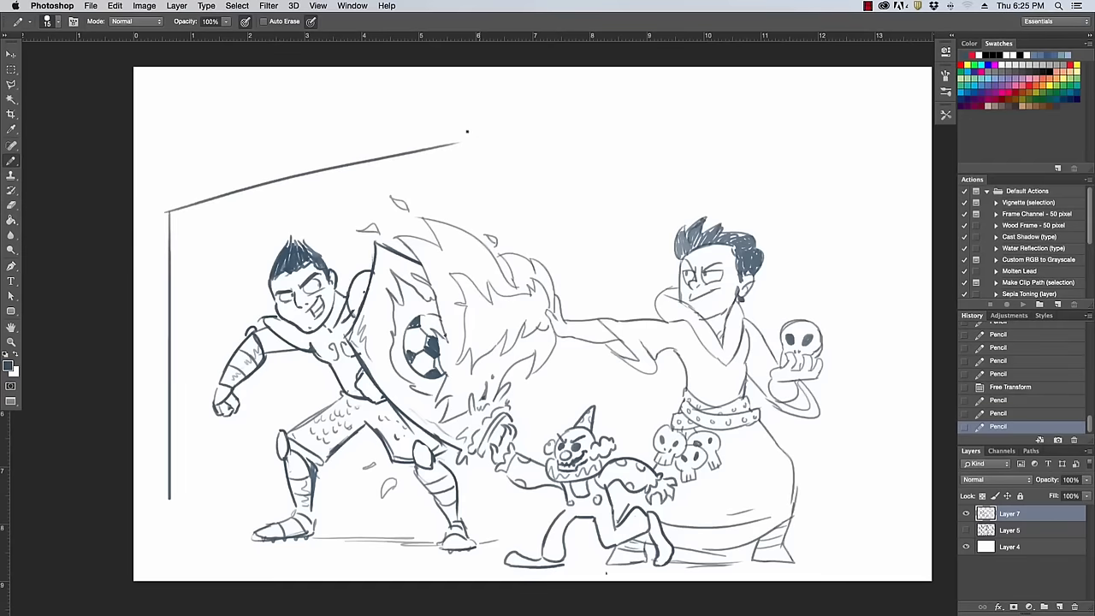
{"action": "mouse_move", "coordinate": [458, 103]}
{"action": "left_mouse_down"}
{"action": "mouse_move", "coordinate": [457, 140]}
{"action": "mouse_move", "coordinate": [506, 78]}
{"action": "left_mouse_up"}
{"action": "mouse_move", "coordinate": [455, 106]}
{"action": "left_mouse_down"}
{"action": "mouse_move", "coordinate": [521, 71]}
{"action": "mouse_move", "coordinate": [592, 102]}
{"action": "left_mouse_up"}
{"action": "mouse_move", "coordinate": [524, 72]}
{"action": "left_mouse_down"}
{"action": "mouse_move", "coordinate": [589, 101]}
{"action": "mouse_move", "coordinate": [587, 134]}
{"action": "mouse_move", "coordinate": [874, 239]}
{"action": "left_mouse_up"}
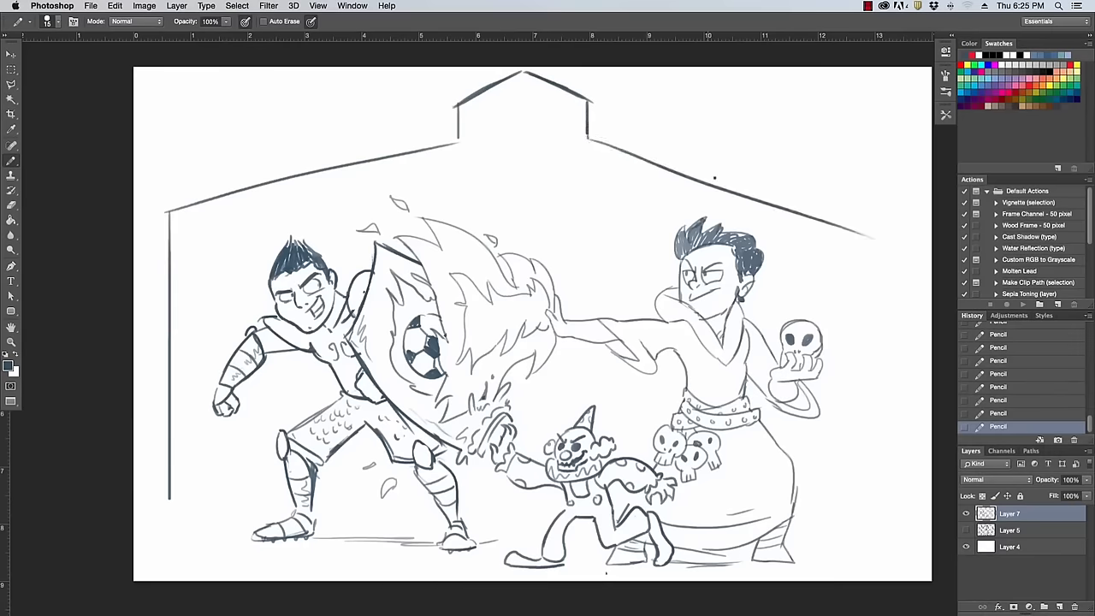
{"action": "key", "text": "super+z"}
{"action": "mouse_move", "coordinate": [588, 138]}
{"action": "left_mouse_down"}
{"action": "mouse_move", "coordinate": [885, 216]}
{"action": "mouse_move", "coordinate": [886, 536]}
{"action": "left_mouse_up"}
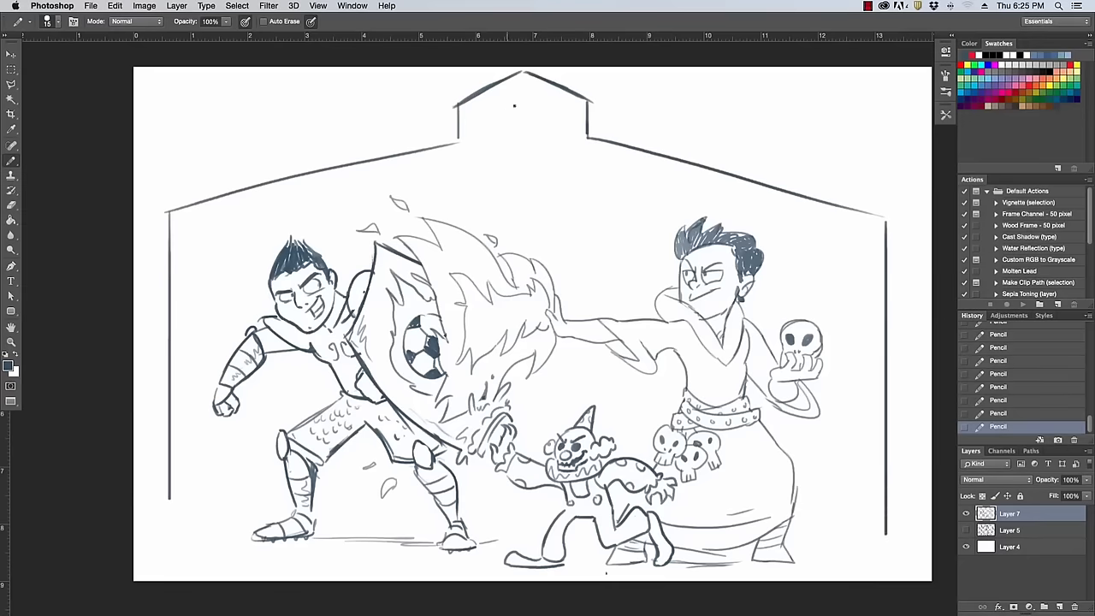
Draw a horned skull emblem in the building's turret and a frame around the bell below it.
{"action": "left_click_drag", "start_coordinate": [522, 89], "coordinate": [537, 129]}
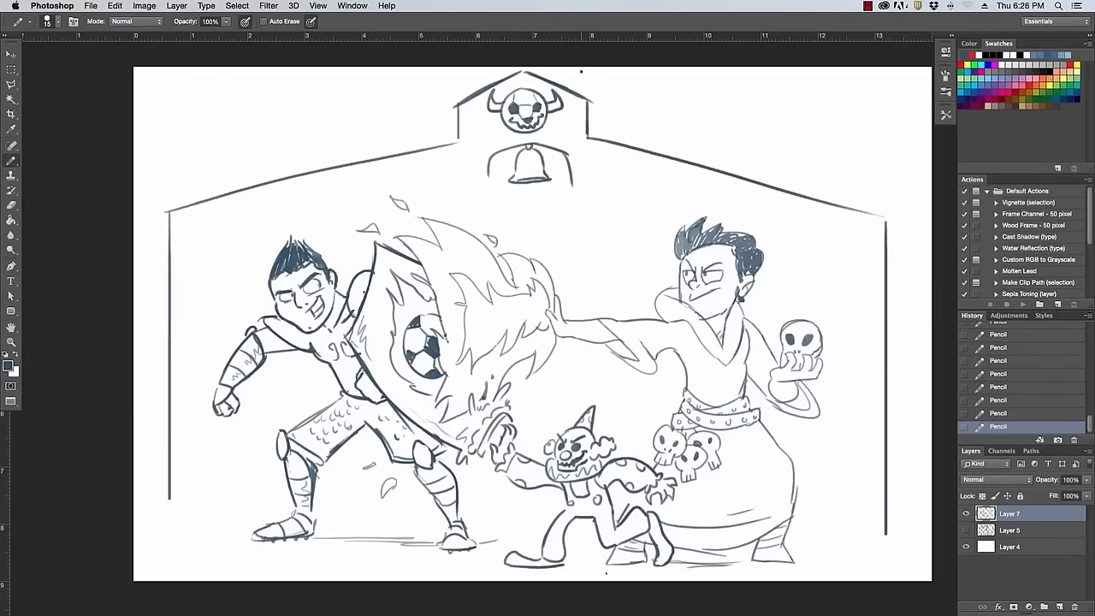
{"action": "mouse_move", "coordinate": [488, 161]}
{"action": "left_mouse_down"}
{"action": "mouse_move", "coordinate": [489, 202]}
{"action": "mouse_move", "coordinate": [506, 217]}
{"action": "mouse_move", "coordinate": [487, 221]}
{"action": "mouse_move", "coordinate": [569, 208]}
{"action": "left_mouse_up"}
{"action": "left_click_drag", "start_coordinate": [572, 169], "coordinate": [575, 209]}
Draw a narrow tower with a pointed roof and small window on the roof slope above the warrior, redoing its first edge.
{"action": "left_click_drag", "start_coordinate": [241, 110], "coordinate": [244, 190]}
{"action": "key", "text": "ctrl+z"}
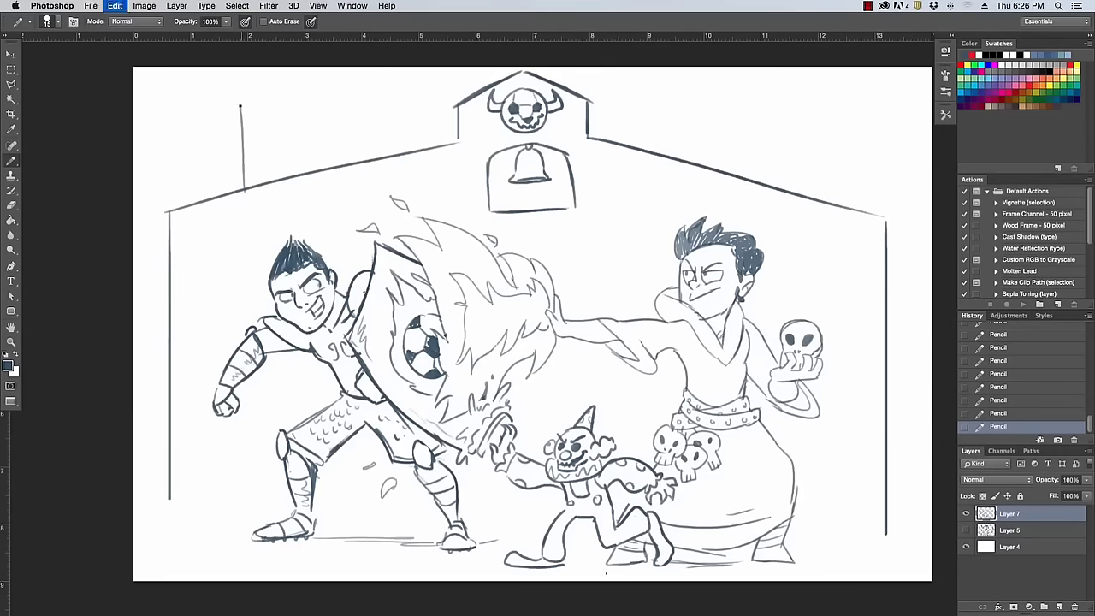
{"action": "left_click_drag", "start_coordinate": [238, 103], "coordinate": [244, 190]}
{"action": "key", "text": "ctrl+z"}
{"action": "left_click_drag", "start_coordinate": [236, 102], "coordinate": [237, 189]}
{"action": "left_click_drag", "start_coordinate": [269, 106], "coordinate": [271, 175]}
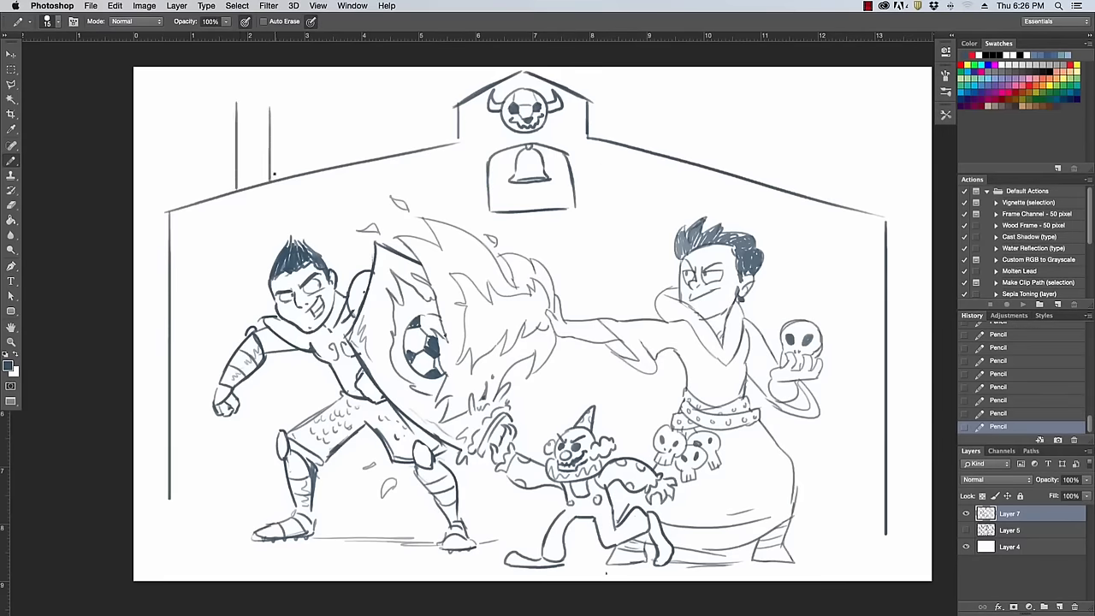
{"action": "mouse_move", "coordinate": [234, 103]}
{"action": "left_mouse_down"}
{"action": "mouse_move", "coordinate": [270, 104]}
{"action": "mouse_move", "coordinate": [249, 76]}
{"action": "mouse_move", "coordinate": [256, 66]}
{"action": "mouse_move", "coordinate": [271, 102]}
{"action": "mouse_move", "coordinate": [253, 109]}
{"action": "mouse_move", "coordinate": [258, 120]}
{"action": "mouse_move", "coordinate": [266, 102]}
{"action": "mouse_move", "coordinate": [252, 103]}
{"action": "mouse_move", "coordinate": [275, 101]}
{"action": "mouse_move", "coordinate": [249, 64]}
{"action": "mouse_move", "coordinate": [270, 102]}
{"action": "left_mouse_up"}
{"action": "mouse_move", "coordinate": [254, 73]}
{"action": "left_mouse_down"}
{"action": "mouse_move", "coordinate": [272, 101]}
{"action": "mouse_move", "coordinate": [260, 87]}
{"action": "mouse_move", "coordinate": [237, 117]}
{"action": "mouse_move", "coordinate": [270, 114]}
{"action": "left_mouse_up"}
{"action": "left_click", "coordinate": [239, 108]}
Draw a matching tower with a pointed roof and small window on the roof slope above the sorcerer.
{"action": "left_click_drag", "start_coordinate": [759, 183], "coordinate": [759, 122]}
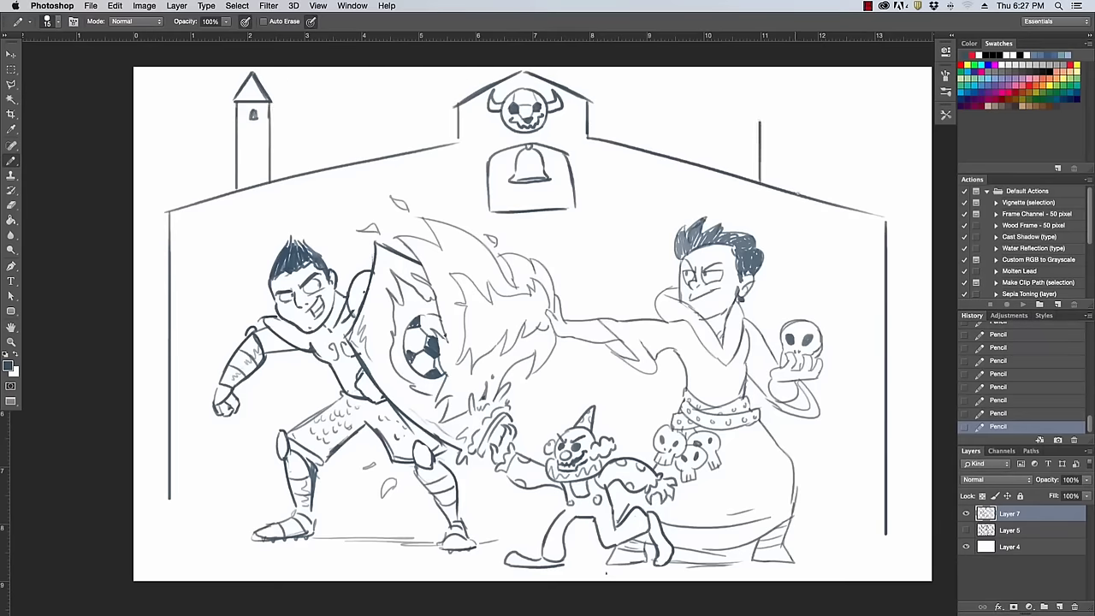
{"action": "mouse_move", "coordinate": [799, 195]}
{"action": "left_mouse_down"}
{"action": "mouse_move", "coordinate": [790, 118]}
{"action": "mouse_move", "coordinate": [804, 118]}
{"action": "mouse_move", "coordinate": [773, 78]}
{"action": "mouse_move", "coordinate": [802, 110]}
{"action": "mouse_move", "coordinate": [779, 135]}
{"action": "left_mouse_up"}
{"action": "mouse_move", "coordinate": [783, 71]}
{"action": "left_mouse_down"}
{"action": "mouse_move", "coordinate": [812, 118]}
{"action": "mouse_move", "coordinate": [761, 101]}
{"action": "mouse_move", "coordinate": [766, 85]}
{"action": "mouse_move", "coordinate": [762, 111]}
{"action": "mouse_move", "coordinate": [779, 78]}
{"action": "left_mouse_up"}
{"action": "key", "text": "b"}
{"action": "mouse_move", "coordinate": [758, 119]}
{"action": "left_mouse_down"}
{"action": "mouse_move", "coordinate": [779, 79]}
{"action": "mouse_move", "coordinate": [808, 120]}
{"action": "left_mouse_up"}
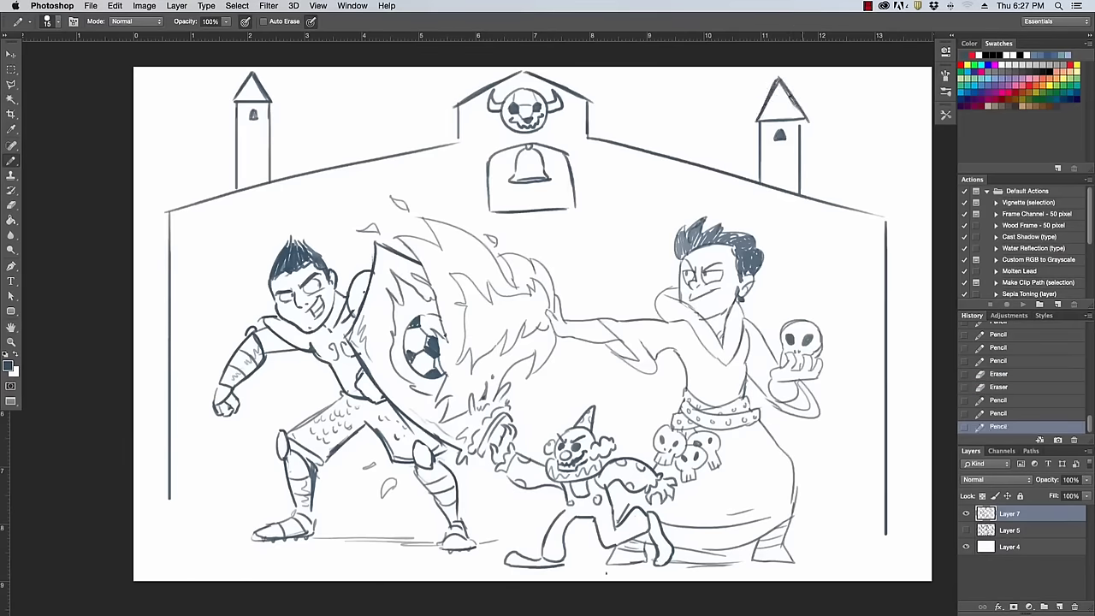
Draw scalloped bushes at both lower corners of the scene and erase the building's wall lines behind them.
{"action": "left_click", "coordinate": [711, 541]}
{"action": "left_click_drag", "start_coordinate": [169, 477], "coordinate": [169, 520]}
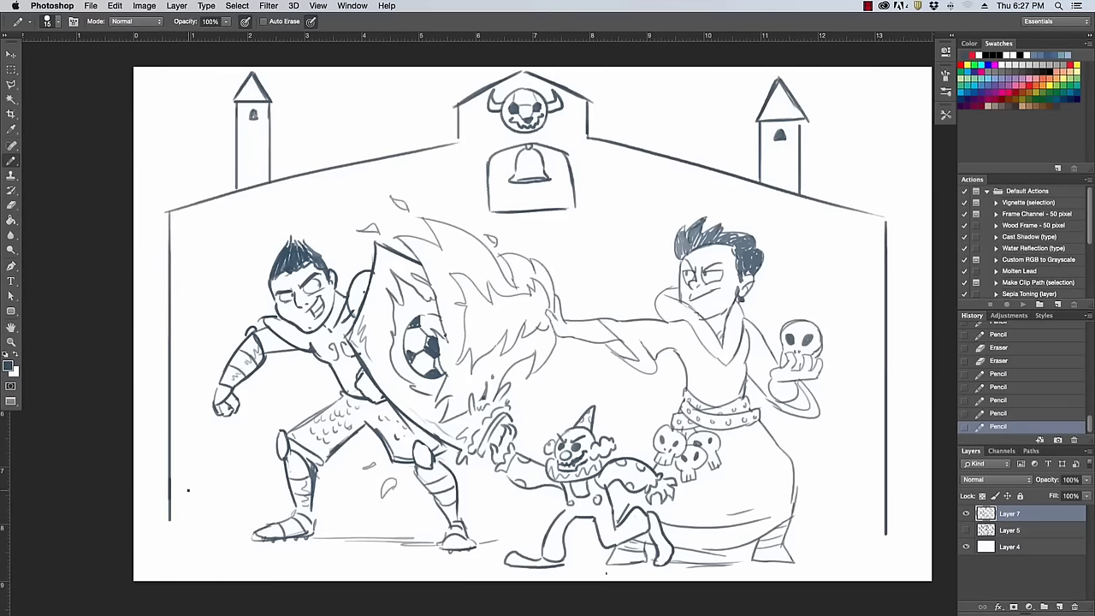
{"action": "mouse_move", "coordinate": [135, 458]}
{"action": "left_mouse_down"}
{"action": "mouse_move", "coordinate": [186, 470]}
{"action": "mouse_move", "coordinate": [209, 497]}
{"action": "left_mouse_up"}
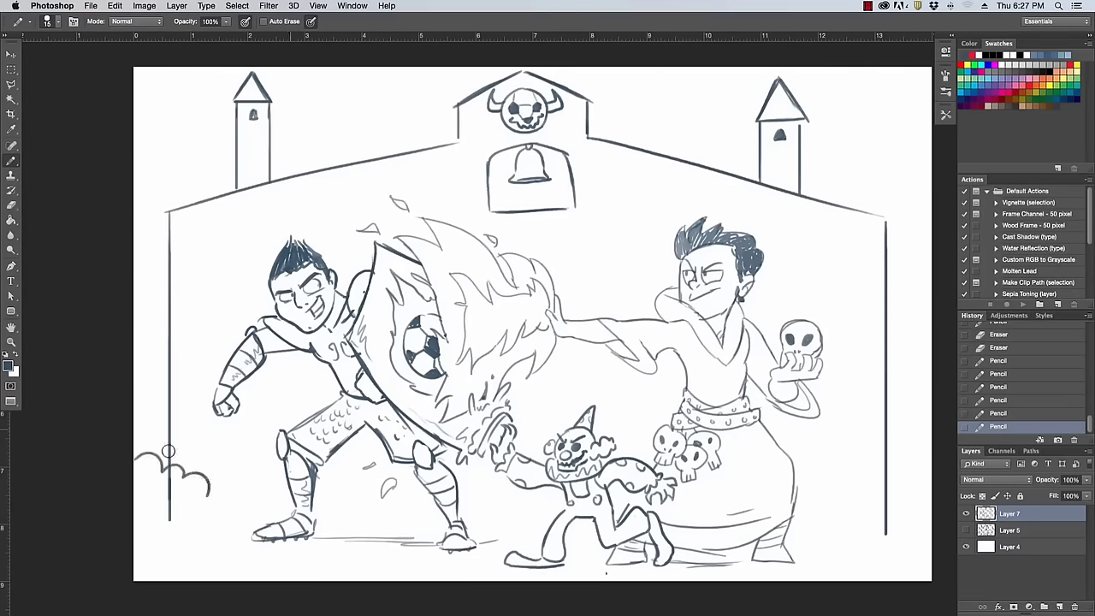
{"action": "mouse_move", "coordinate": [168, 450]}
{"action": "left_mouse_down"}
{"action": "mouse_move", "coordinate": [170, 505]}
{"action": "mouse_move", "coordinate": [237, 519]}
{"action": "left_mouse_up"}
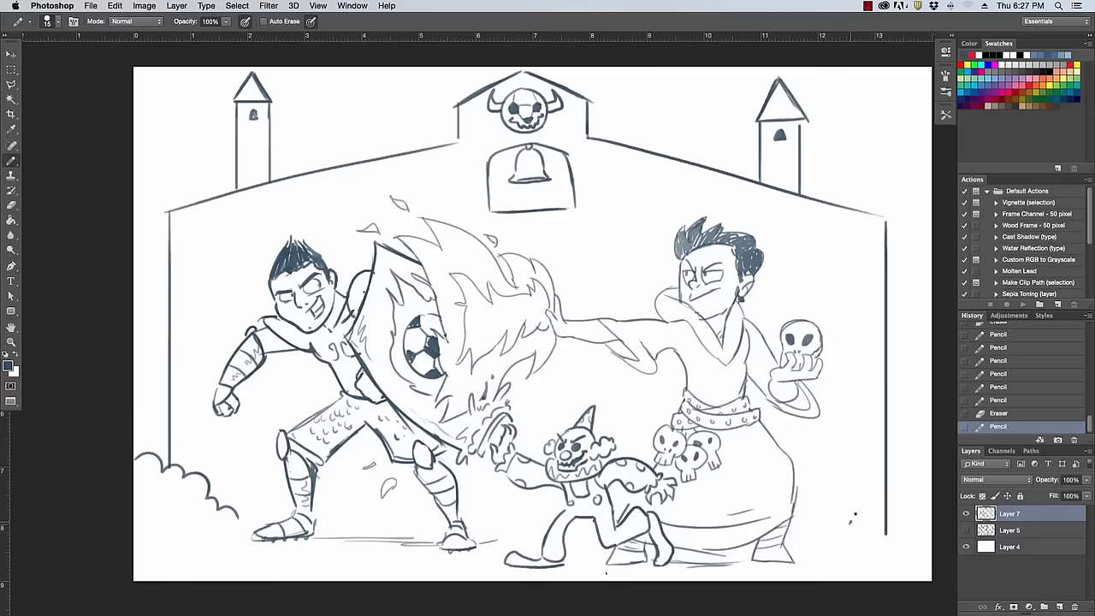
{"action": "mouse_move", "coordinate": [852, 516]}
{"action": "left_mouse_down"}
{"action": "mouse_move", "coordinate": [929, 477]}
{"action": "mouse_move", "coordinate": [885, 526]}
{"action": "mouse_move", "coordinate": [829, 539]}
{"action": "left_mouse_up"}
{"action": "key", "text": "e"}
{"action": "key", "text": "ctrl+z"}
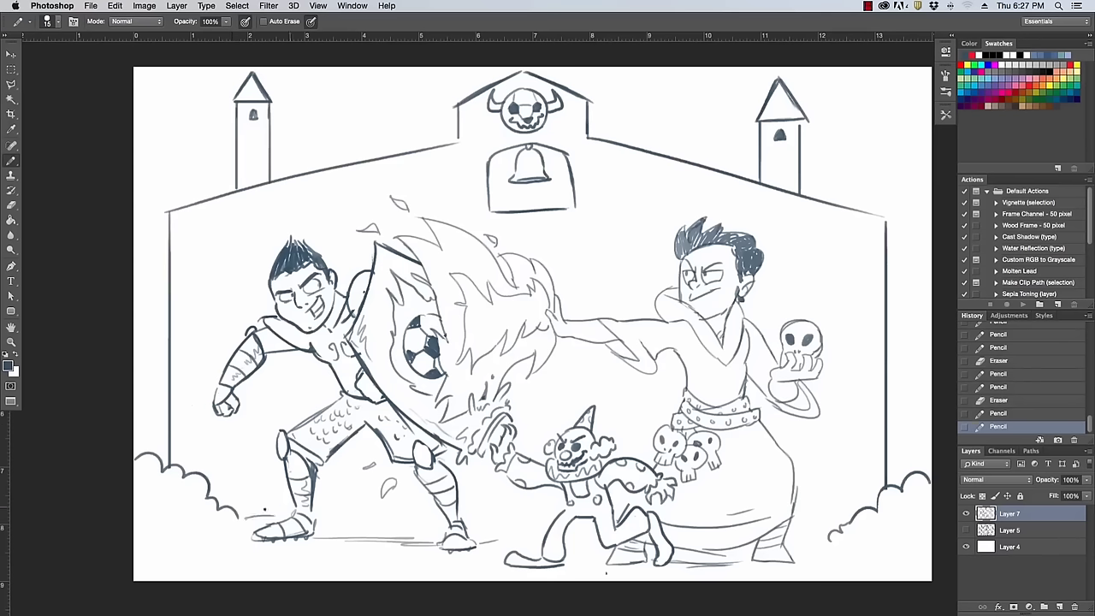
Add grass tufts beside the bushes and looping rings around both towers, and touch up the bell and its frame.
{"action": "left_click_drag", "start_coordinate": [241, 523], "coordinate": [252, 520]}
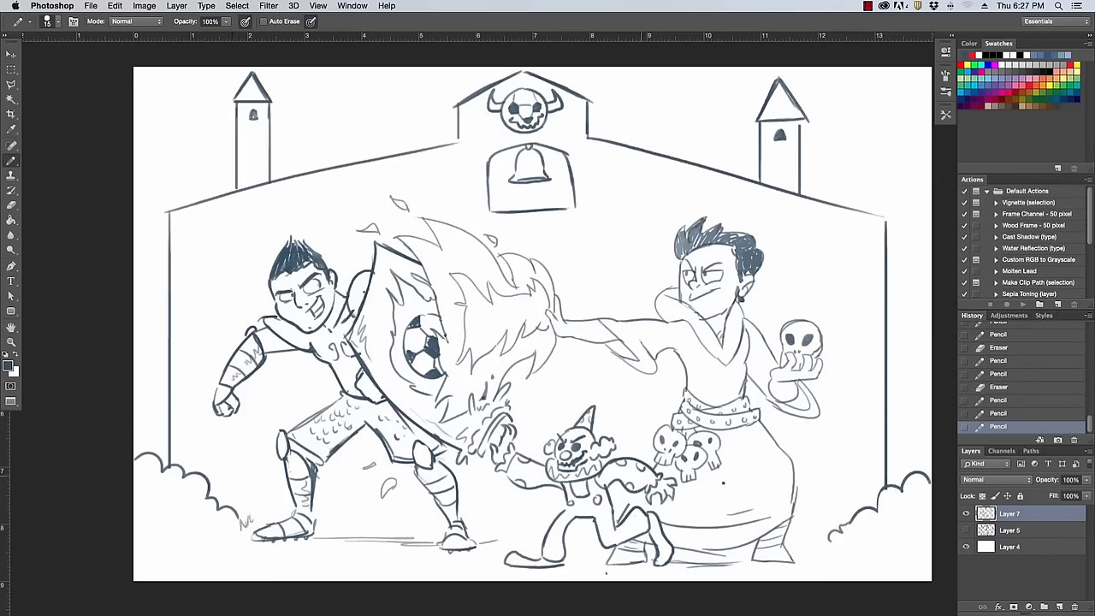
{"action": "mouse_move", "coordinate": [801, 531]}
{"action": "left_mouse_down"}
{"action": "mouse_move", "coordinate": [805, 551]}
{"action": "mouse_move", "coordinate": [873, 541]}
{"action": "mouse_move", "coordinate": [895, 505]}
{"action": "mouse_move", "coordinate": [877, 500]}
{"action": "mouse_move", "coordinate": [898, 484]}
{"action": "left_mouse_up"}
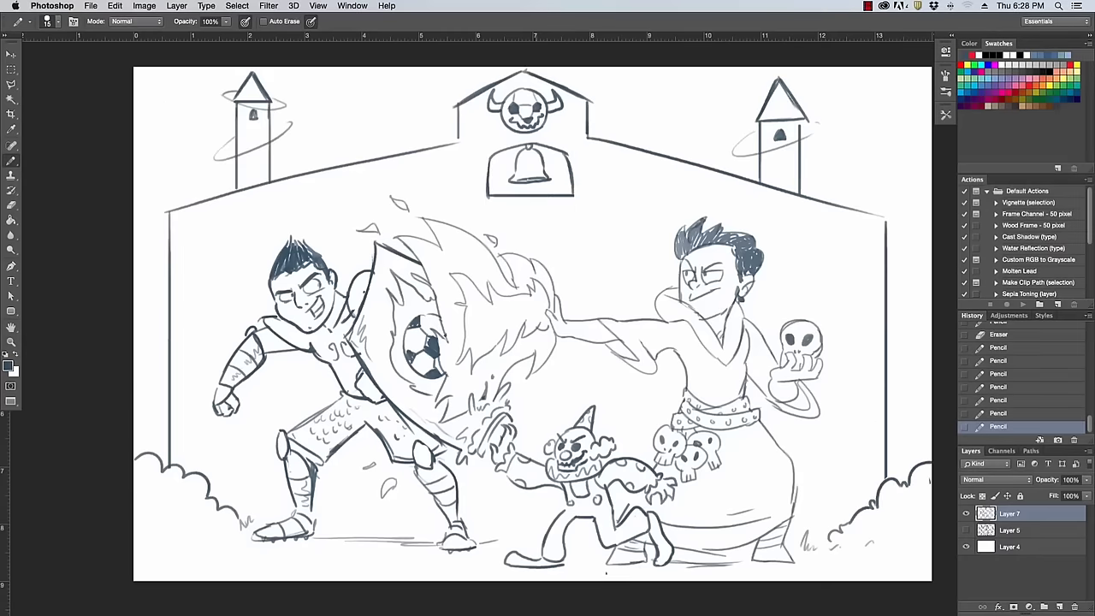
{"action": "left_click_drag", "start_coordinate": [530, 177], "coordinate": [531, 187]}
{"action": "left_click", "coordinate": [529, 183]}
{"action": "left_click", "coordinate": [532, 185]}
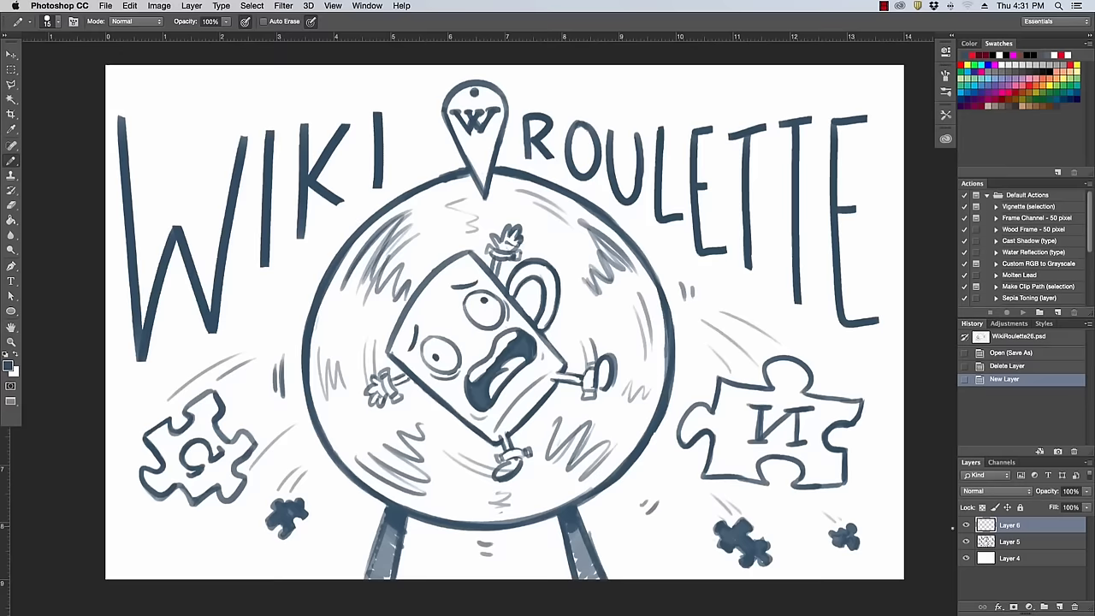
Hide the Wiki Roulette drawing on Layer 5 and draw a buckled pilgrim hat above a football-shaped body on Layer 6.
{"action": "left_click", "coordinate": [967, 542]}
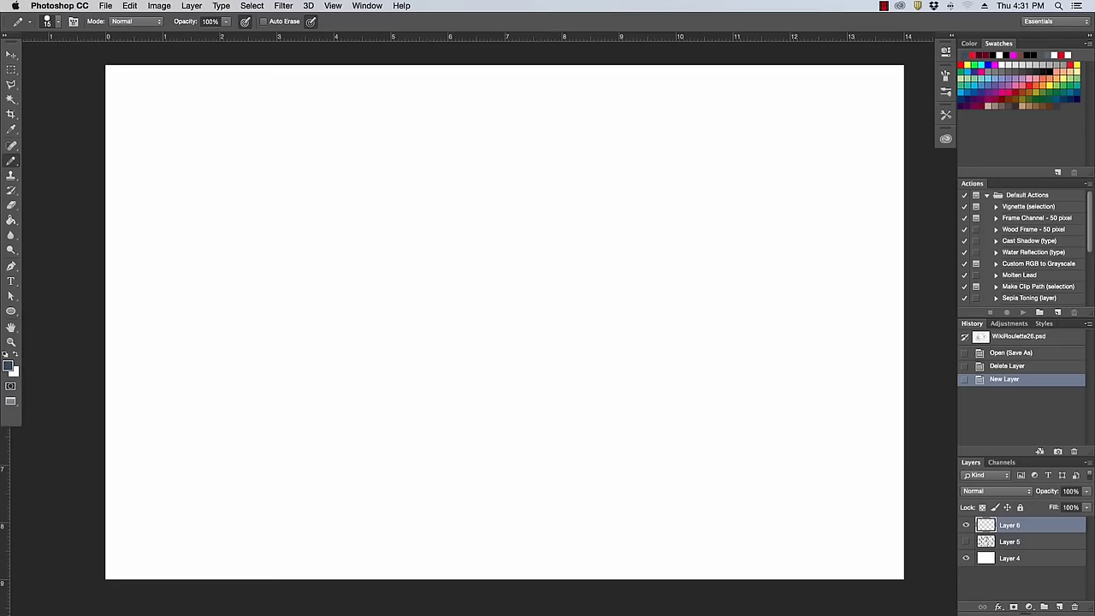
{"action": "key", "text": "Tab"}
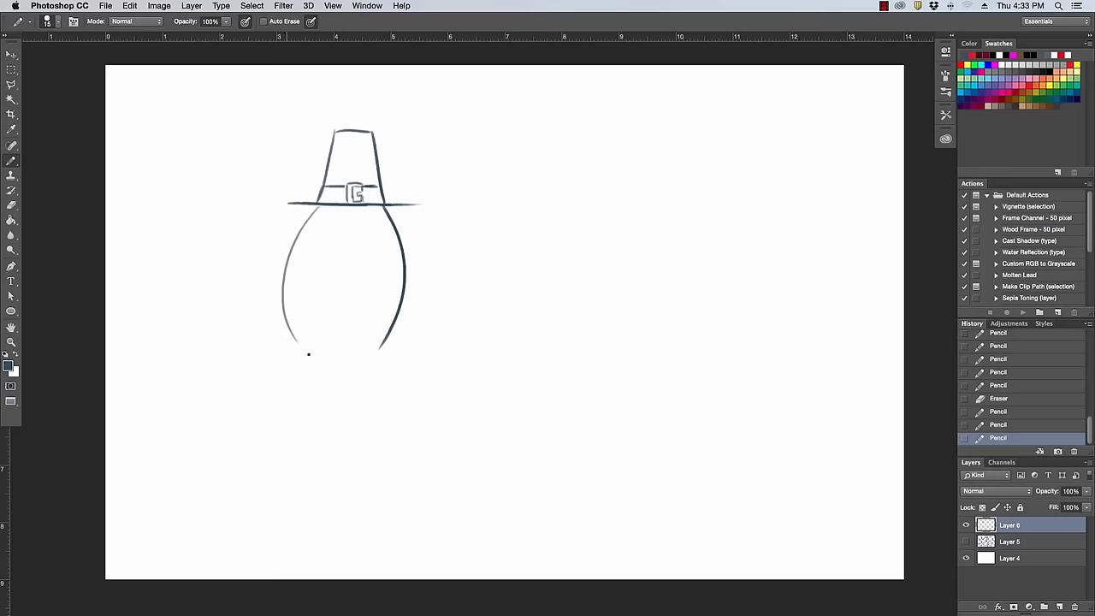
{"action": "left_click_drag", "start_coordinate": [286, 318], "coordinate": [320, 364]}
{"action": "left_click_drag", "start_coordinate": [391, 325], "coordinate": [359, 368]}
Draw a vertical lace strip down the football's centre, erase gaps in it, and draw three cross-laces through the gaps.
{"action": "left_click_drag", "start_coordinate": [348, 252], "coordinate": [346, 306]}
{"action": "key", "text": "super+z"}
{"action": "left_click_drag", "start_coordinate": [349, 248], "coordinate": [346, 307]}
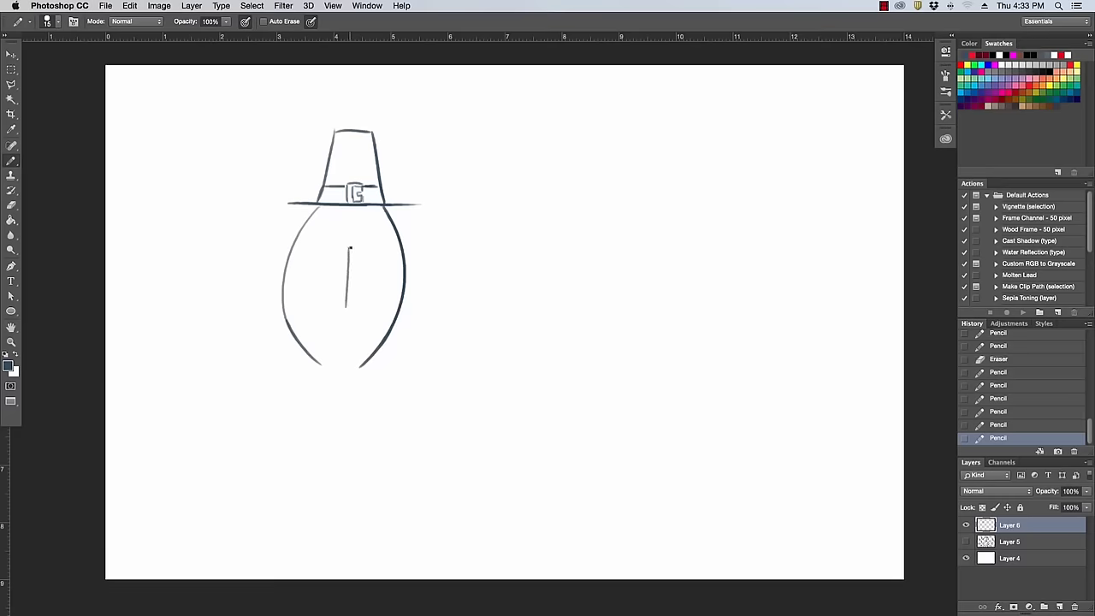
{"action": "left_click_drag", "start_coordinate": [350, 248], "coordinate": [352, 310]}
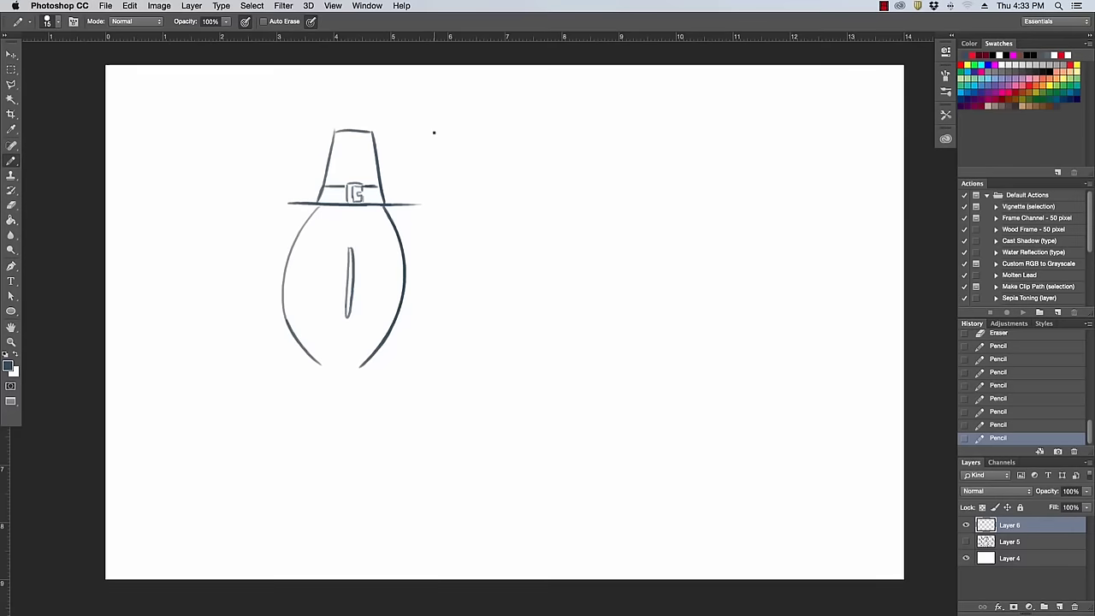
{"action": "key", "text": "e"}
{"action": "mouse_move", "coordinate": [353, 250]}
{"action": "left_mouse_down"}
{"action": "mouse_move", "coordinate": [350, 291]}
{"action": "mouse_move", "coordinate": [349, 240]}
{"action": "mouse_move", "coordinate": [356, 277]}
{"action": "mouse_move", "coordinate": [352, 245]}
{"action": "mouse_move", "coordinate": [352, 265]}
{"action": "left_mouse_up"}
{"action": "key", "text": "e"}
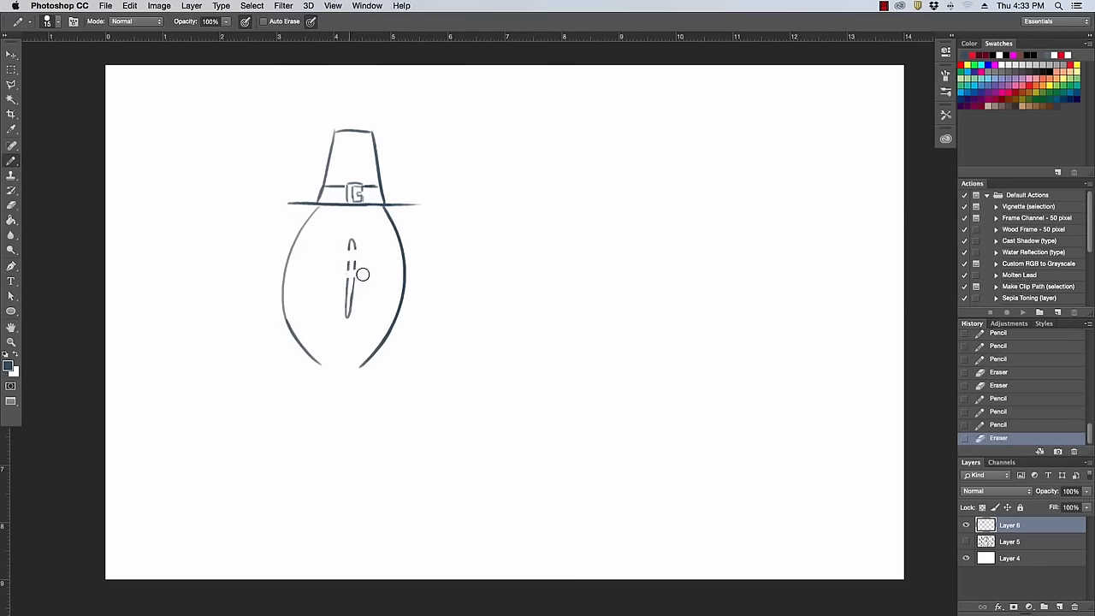
{"action": "left_click", "coordinate": [344, 293]}
{"action": "left_click", "coordinate": [360, 292]}
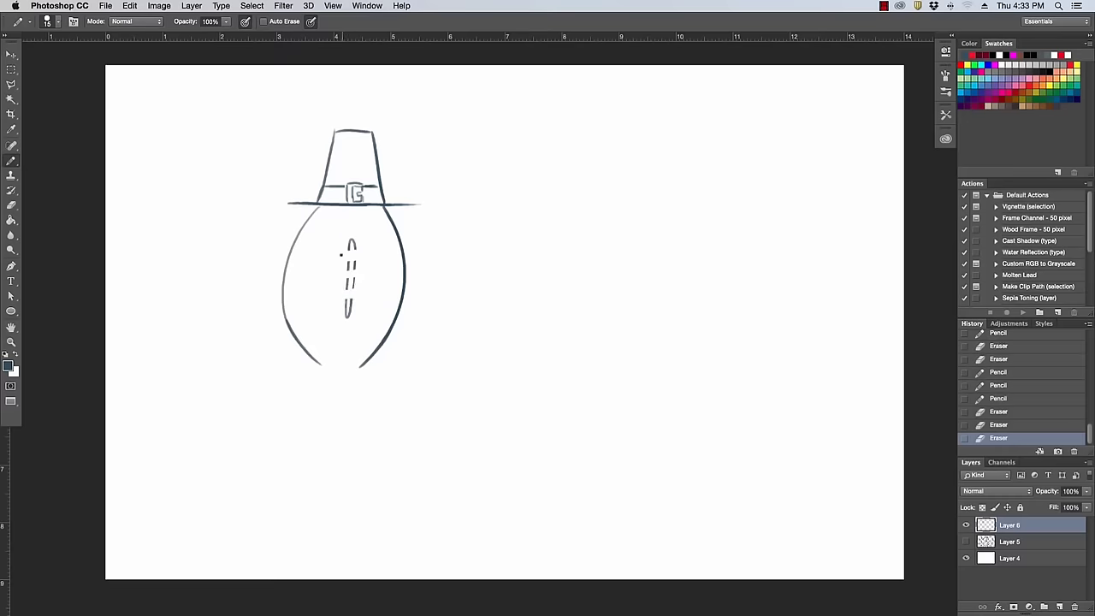
{"action": "mouse_move", "coordinate": [344, 257]}
{"action": "left_mouse_down"}
{"action": "mouse_move", "coordinate": [361, 258]}
{"action": "mouse_move", "coordinate": [340, 279]}
{"action": "mouse_move", "coordinate": [361, 279]}
{"action": "mouse_move", "coordinate": [341, 301]}
{"action": "mouse_move", "coordinate": [351, 299]}
{"action": "left_mouse_up"}
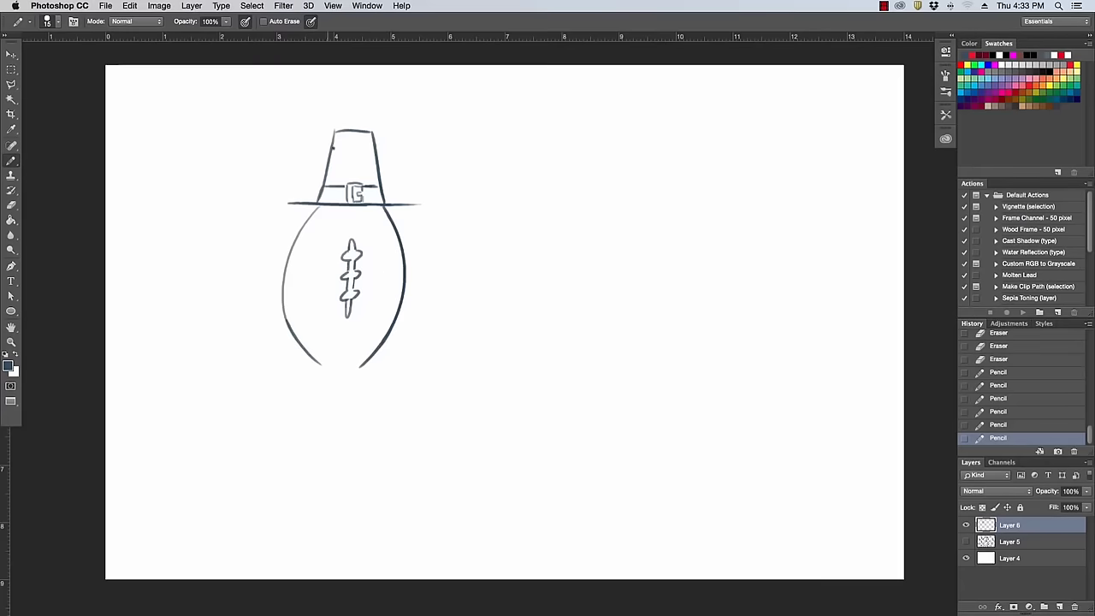
Draw the football character's round eyes, eyebrows and small nose above the laces, and touch up the hat buckle.
{"action": "mouse_move", "coordinate": [324, 225]}
{"action": "left_mouse_down"}
{"action": "mouse_move", "coordinate": [318, 241]}
{"action": "mouse_move", "coordinate": [325, 224]}
{"action": "mouse_move", "coordinate": [372, 222]}
{"action": "left_mouse_up"}
{"action": "left_click", "coordinate": [377, 229]}
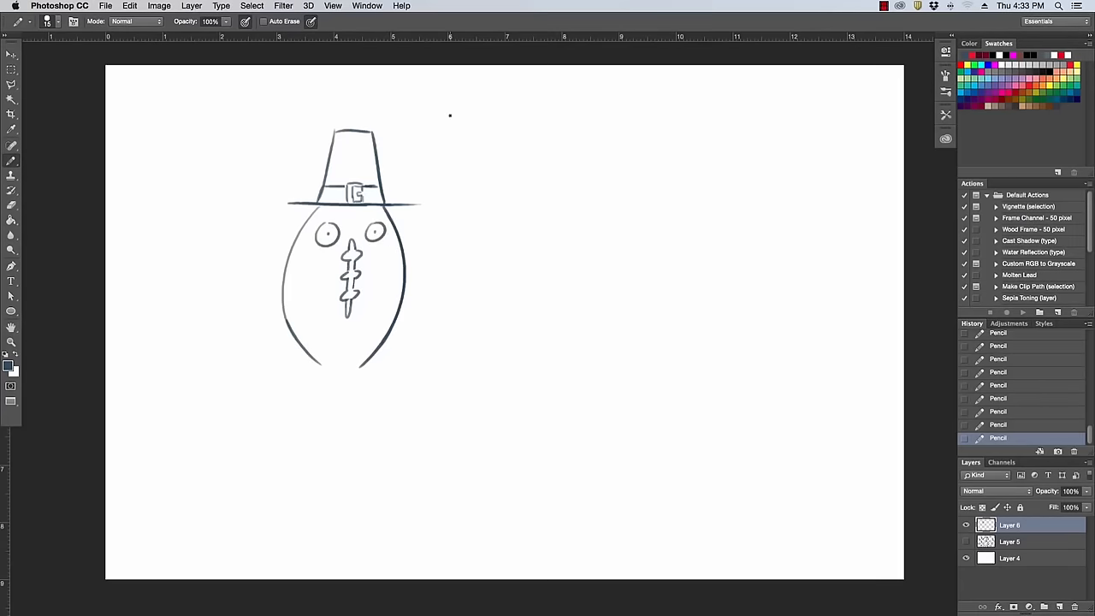
{"action": "left_click_drag", "start_coordinate": [322, 216], "coordinate": [333, 213]}
{"action": "mouse_move", "coordinate": [347, 231]}
{"action": "left_mouse_down"}
{"action": "mouse_move", "coordinate": [359, 231]}
{"action": "mouse_move", "coordinate": [331, 213]}
{"action": "mouse_move", "coordinate": [379, 214]}
{"action": "mouse_move", "coordinate": [359, 188]}
{"action": "left_mouse_up"}
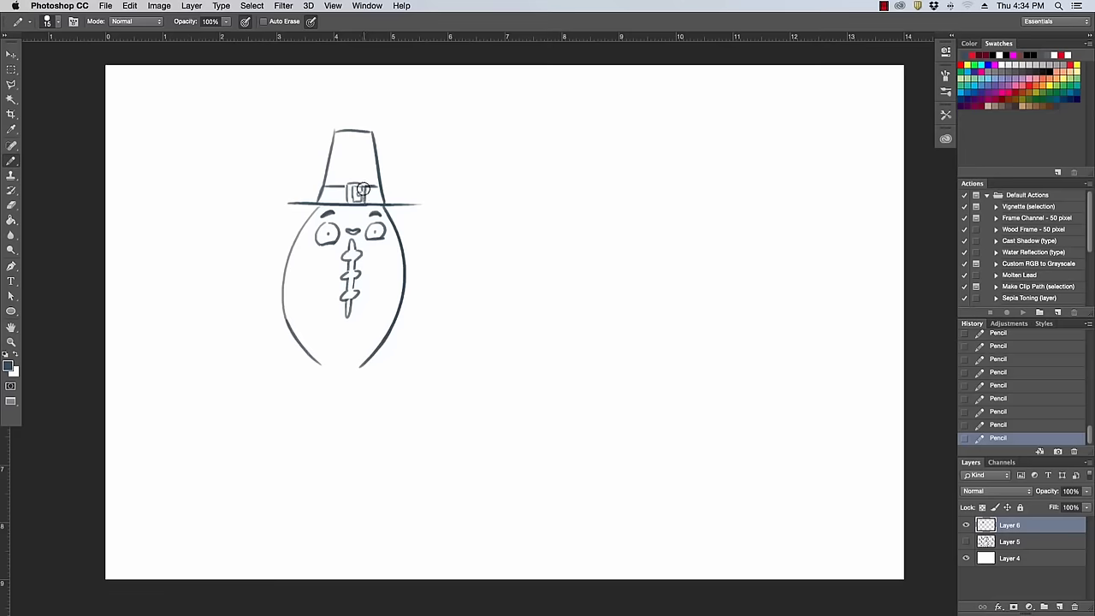
{"action": "left_click", "coordinate": [367, 168]}
{"action": "left_click", "coordinate": [363, 189]}
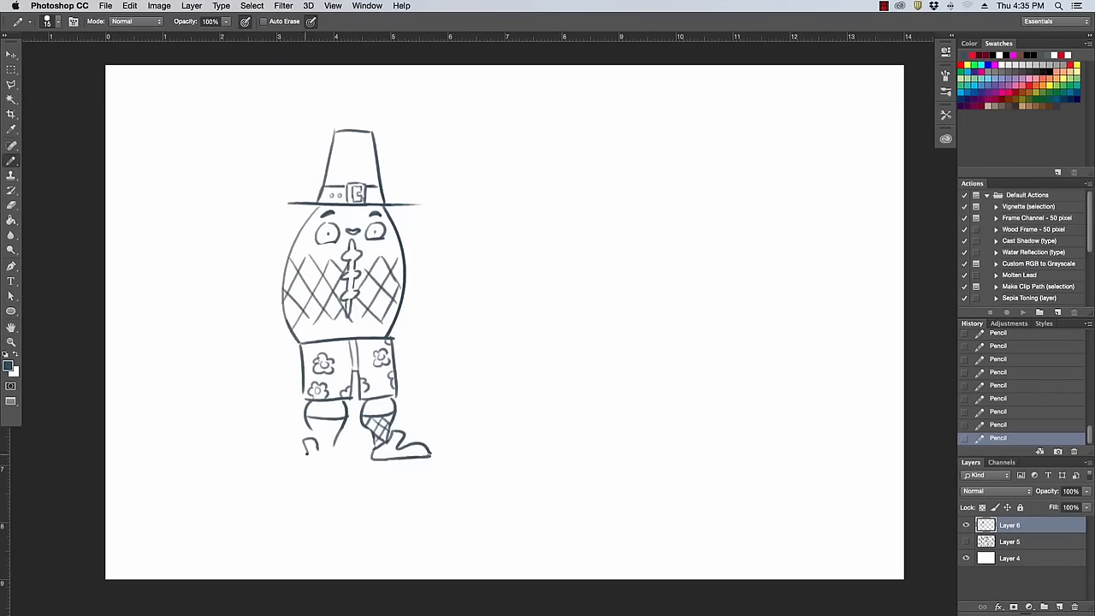
Complete the second leg with a shoe and a cross-hatched sock, and add cleats under the other shoe.
{"action": "mouse_move", "coordinate": [306, 452]}
{"action": "left_mouse_down"}
{"action": "mouse_move", "coordinate": [328, 467]}
{"action": "mouse_move", "coordinate": [336, 438]}
{"action": "mouse_move", "coordinate": [332, 449]}
{"action": "mouse_move", "coordinate": [413, 463]}
{"action": "left_mouse_up"}
{"action": "mouse_move", "coordinate": [308, 419]}
{"action": "left_mouse_down"}
{"action": "mouse_move", "coordinate": [336, 447]}
{"action": "mouse_move", "coordinate": [318, 450]}
{"action": "mouse_move", "coordinate": [332, 436]}
{"action": "mouse_move", "coordinate": [321, 447]}
{"action": "left_mouse_up"}
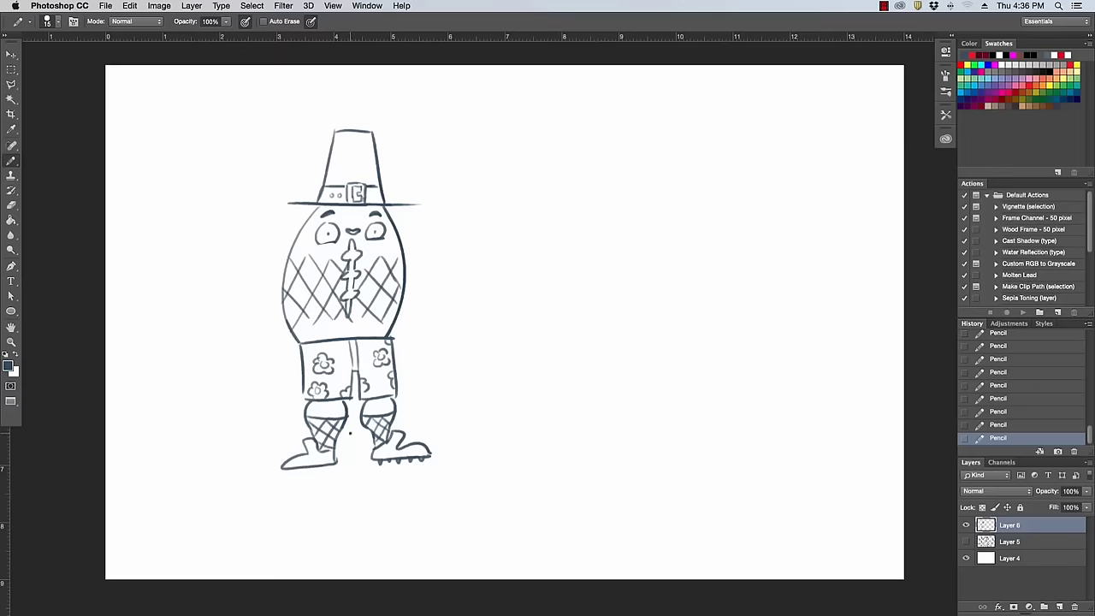
Draw curved upper sleeve lines at both shoulders, erase the body outline between them, and start the lower sleeve line.
{"action": "left_click_drag", "start_coordinate": [403, 244], "coordinate": [443, 264]}
{"action": "left_click_drag", "start_coordinate": [289, 246], "coordinate": [269, 275]}
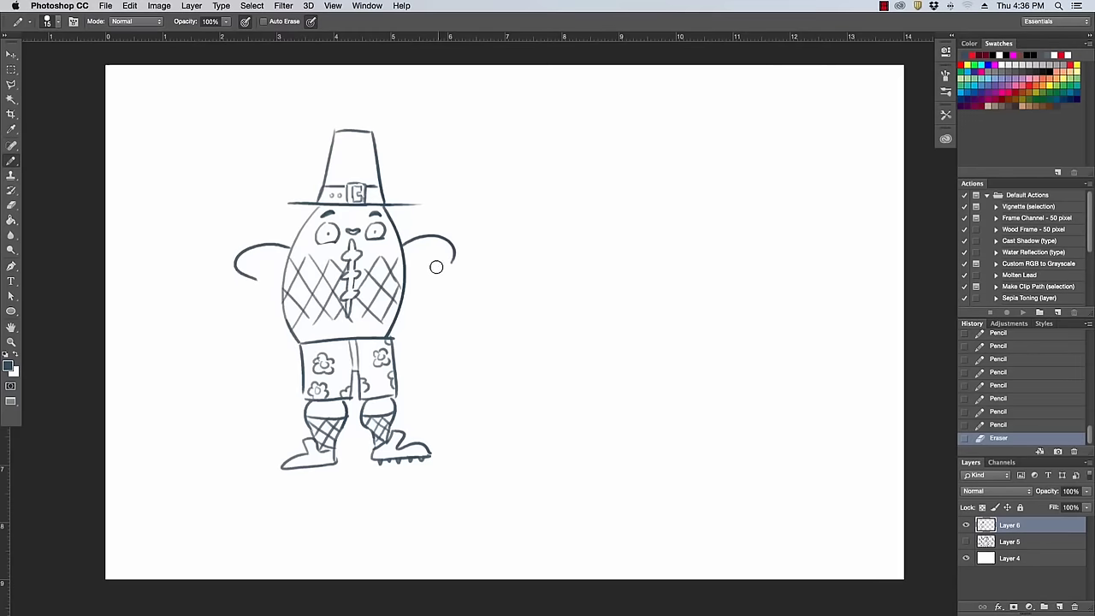
{"action": "left_click_drag", "start_coordinate": [406, 246], "coordinate": [412, 276]}
{"action": "left_click_drag", "start_coordinate": [286, 280], "coordinate": [294, 249]}
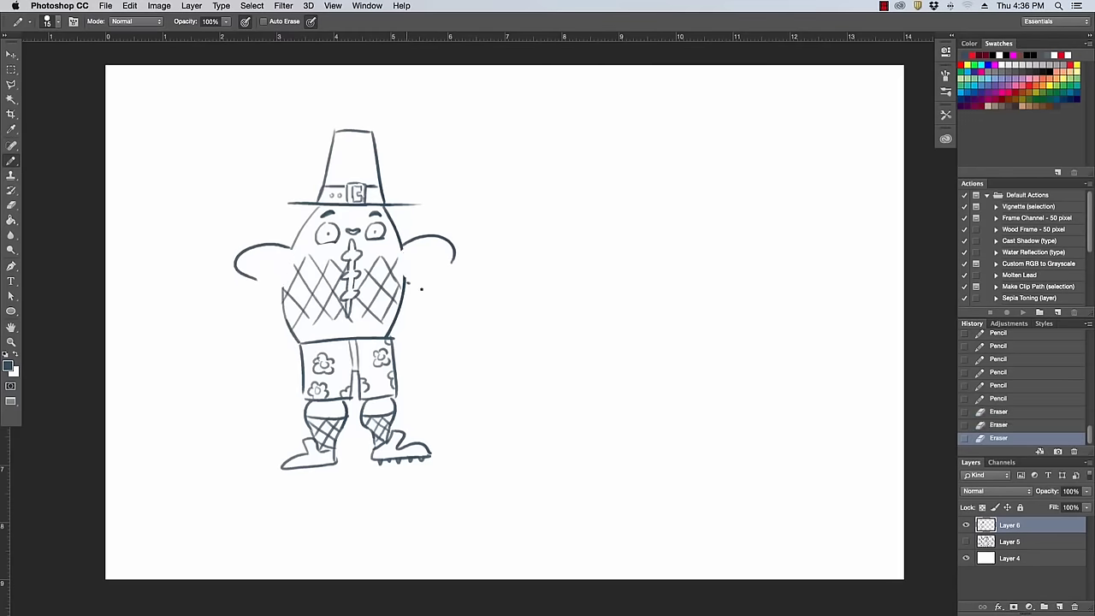
{"action": "left_click_drag", "start_coordinate": [421, 289], "coordinate": [422, 291]}
Add a waistband and short crease lines to the top of the flowered shorts.
{"action": "left_click_drag", "start_coordinate": [303, 387], "coordinate": [304, 400]}
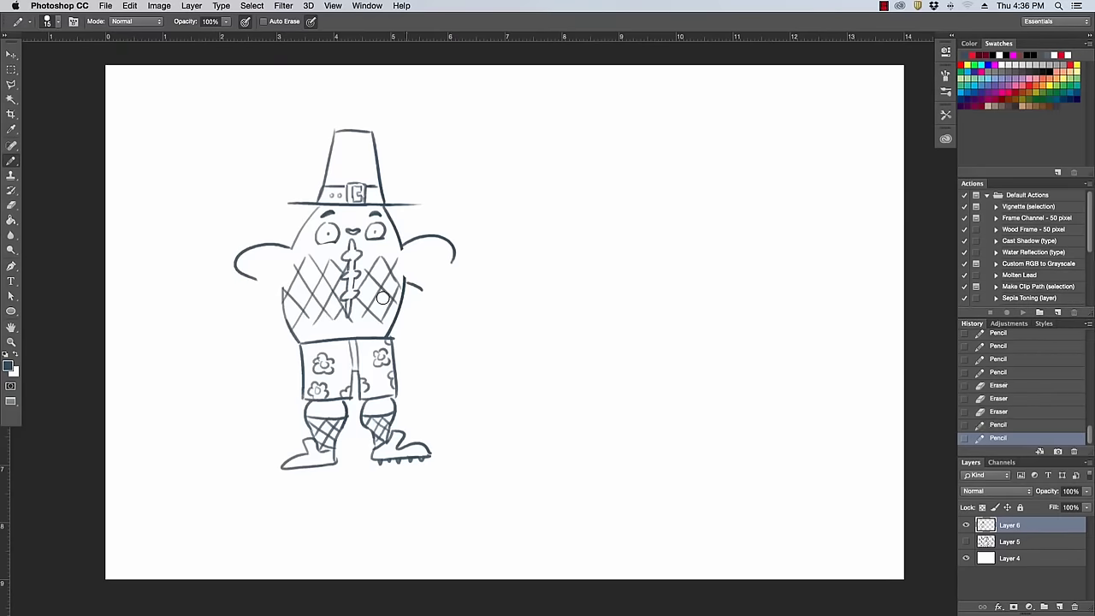
{"action": "mouse_move", "coordinate": [395, 335]}
{"action": "left_mouse_down"}
{"action": "mouse_move", "coordinate": [300, 342]}
{"action": "mouse_move", "coordinate": [377, 327]}
{"action": "mouse_move", "coordinate": [396, 340]}
{"action": "left_mouse_up"}
{"action": "mouse_move", "coordinate": [301, 346]}
{"action": "left_mouse_down"}
{"action": "mouse_move", "coordinate": [396, 342]}
{"action": "mouse_move", "coordinate": [343, 357]}
{"action": "mouse_move", "coordinate": [357, 368]}
{"action": "left_mouse_up"}
{"action": "mouse_move", "coordinate": [363, 338]}
{"action": "left_mouse_down"}
{"action": "mouse_move", "coordinate": [367, 349]}
{"action": "mouse_move", "coordinate": [388, 348]}
{"action": "left_mouse_up"}
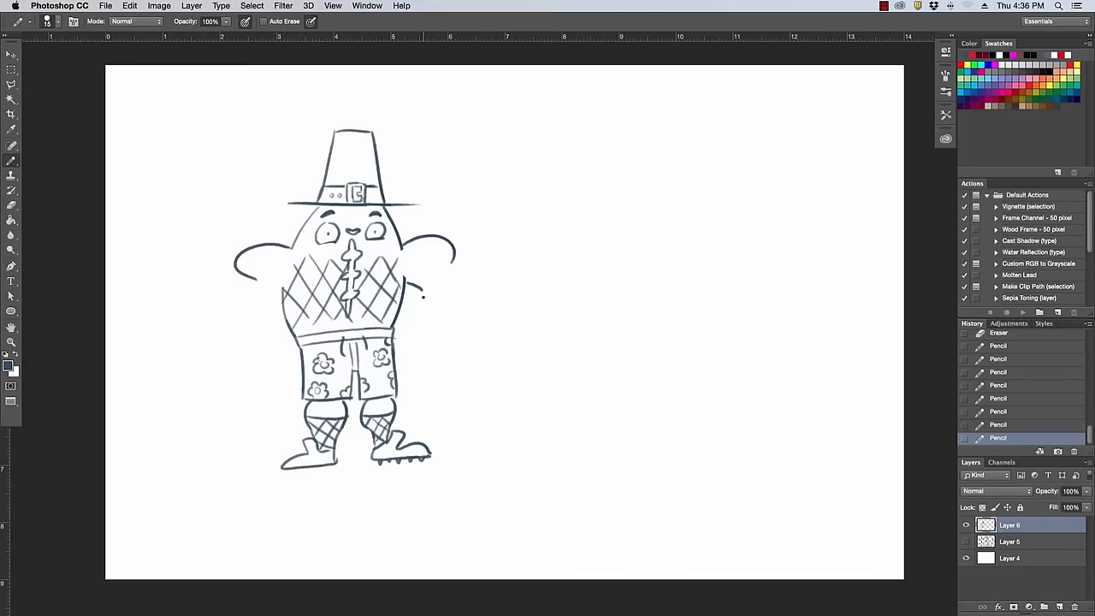
Underline the eyes and draw the puffed sleeve's ruffled cuff with a straight arm and hand hanging from it.
{"action": "left_click_drag", "start_coordinate": [313, 241], "coordinate": [340, 246]}
{"action": "mouse_move", "coordinate": [419, 289]}
{"action": "left_mouse_down"}
{"action": "mouse_move", "coordinate": [456, 289]}
{"action": "mouse_move", "coordinate": [459, 244]}
{"action": "left_mouse_up"}
{"action": "mouse_move", "coordinate": [435, 294]}
{"action": "left_mouse_down"}
{"action": "mouse_move", "coordinate": [431, 337]}
{"action": "mouse_move", "coordinate": [446, 345]}
{"action": "mouse_move", "coordinate": [427, 386]}
{"action": "left_mouse_up"}
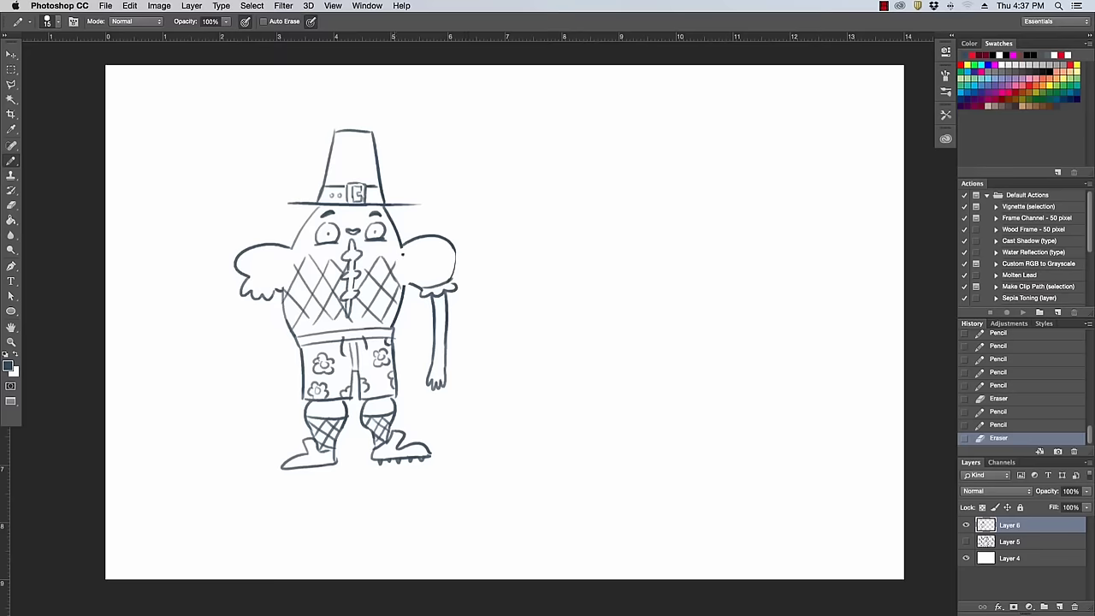
Close both puffed sleeves with rounded inner edges where they meet the body, undoing and retrying the first strokes.
{"action": "left_click_drag", "start_coordinate": [402, 253], "coordinate": [419, 287]}
{"action": "key", "text": "super+z"}
{"action": "mouse_move", "coordinate": [402, 248]}
{"action": "left_mouse_down"}
{"action": "mouse_move", "coordinate": [417, 285]}
{"action": "mouse_move", "coordinate": [404, 285]}
{"action": "left_mouse_up"}
{"action": "key", "text": "super+z"}
{"action": "key", "text": "super+z"}
{"action": "key", "text": "super+z"}
{"action": "key", "text": "super+z"}
{"action": "key", "text": "super+z"}
{"action": "left_click_drag", "start_coordinate": [402, 282], "coordinate": [404, 288]}
{"action": "left_click_drag", "start_coordinate": [286, 287], "coordinate": [294, 252]}
{"action": "mouse_move", "coordinate": [288, 282]}
{"action": "left_mouse_down"}
{"action": "mouse_move", "coordinate": [292, 247]}
{"action": "mouse_move", "coordinate": [275, 290]}
{"action": "mouse_move", "coordinate": [296, 270]}
{"action": "mouse_move", "coordinate": [304, 232]}
{"action": "left_mouse_up"}
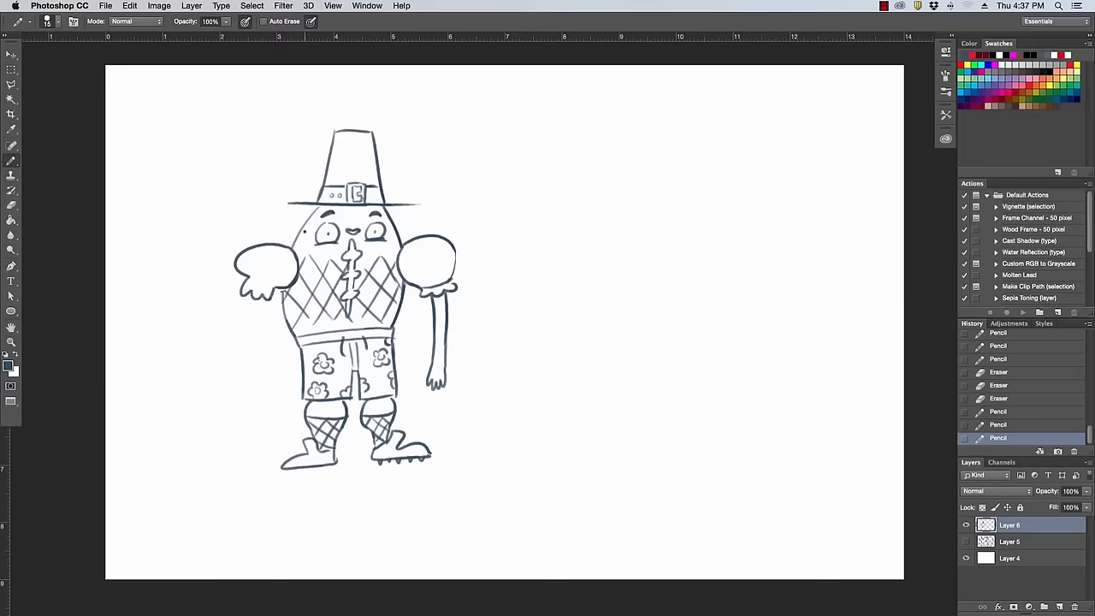
Draw the other arm bent with its hand on the hip, erase overlapping lines, and add a curved collar across the chest.
{"action": "mouse_move", "coordinate": [250, 278]}
{"action": "left_mouse_down"}
{"action": "mouse_move", "coordinate": [272, 349]}
{"action": "mouse_move", "coordinate": [276, 320]}
{"action": "mouse_move", "coordinate": [294, 343]}
{"action": "left_mouse_up"}
{"action": "mouse_move", "coordinate": [284, 298]}
{"action": "left_mouse_down"}
{"action": "mouse_move", "coordinate": [263, 331]}
{"action": "mouse_move", "coordinate": [306, 346]}
{"action": "left_mouse_up"}
{"action": "key", "text": "e"}
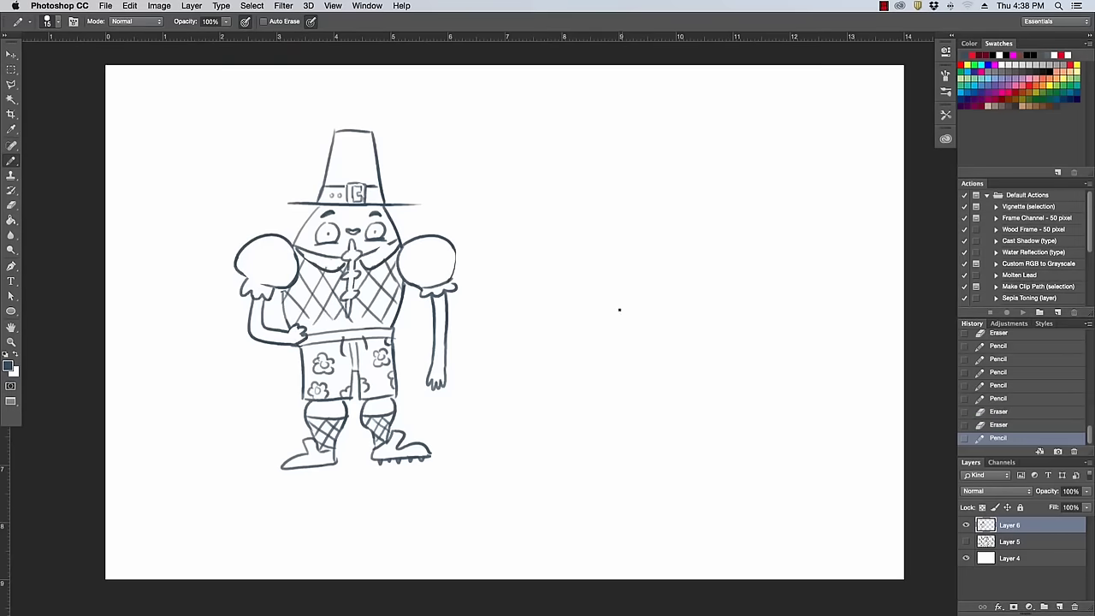
Add a row of round cleats and a small buckle to the shoe on the bent-arm side.
{"action": "key", "text": "z"}
{"action": "left_click_drag", "start_coordinate": [620, 309], "coordinate": [637, 304]}
{"action": "key", "text": "b"}
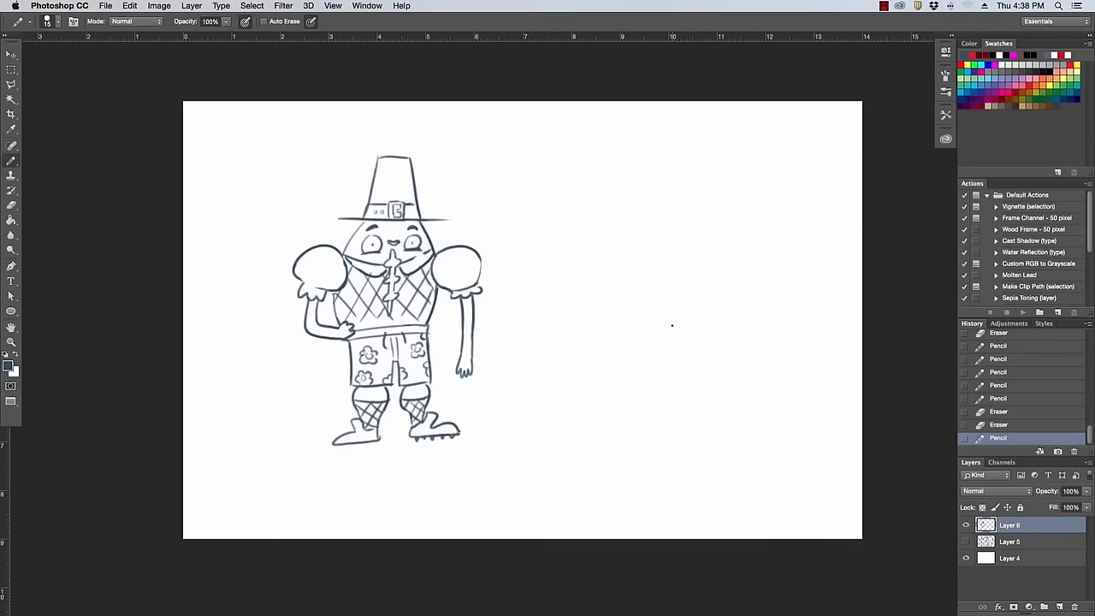
{"action": "key", "text": "z"}
{"action": "left_click_drag", "start_coordinate": [520, 432], "coordinate": [528, 428]}
{"action": "key", "text": "b"}
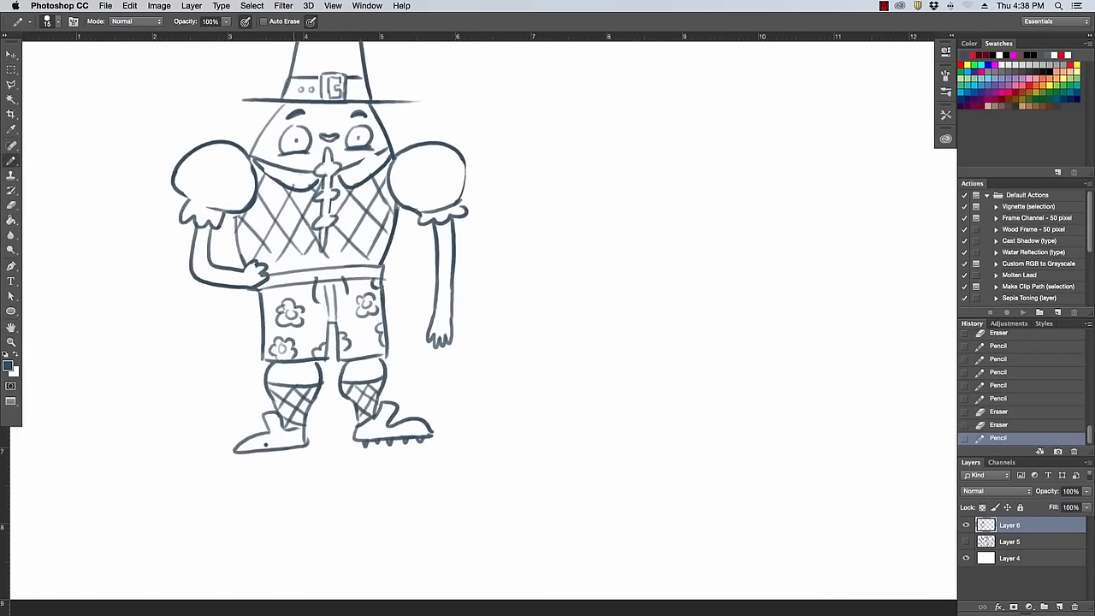
{"action": "mouse_move", "coordinate": [243, 459]}
{"action": "left_mouse_down"}
{"action": "mouse_move", "coordinate": [305, 451]}
{"action": "mouse_move", "coordinate": [274, 418]}
{"action": "left_mouse_up"}
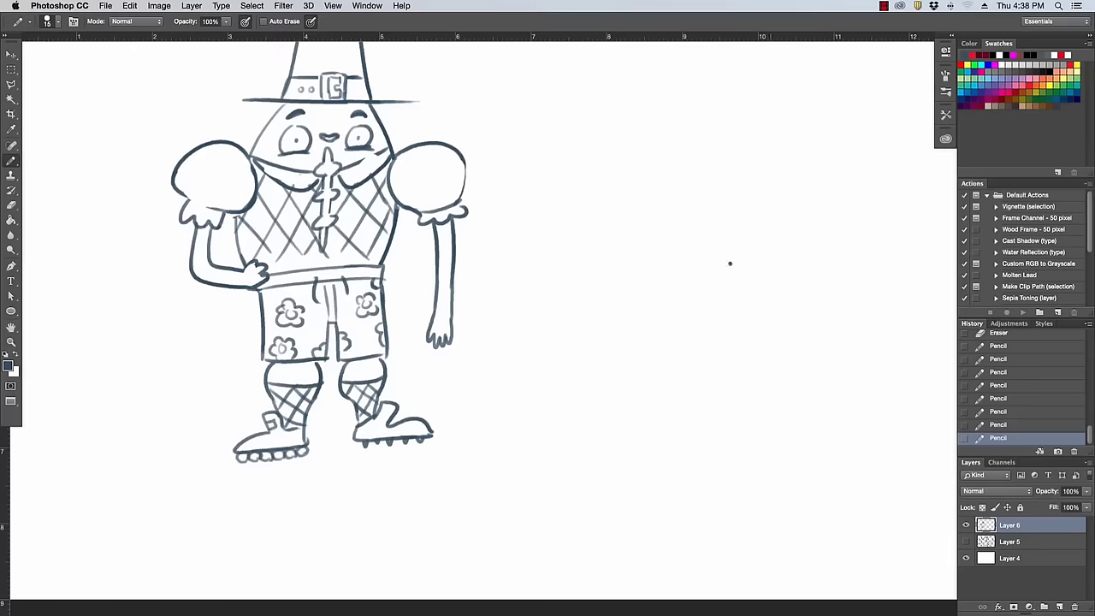
Draw a wide bell-shaped skirt beside the football pilgrim, with a dipped waistline, rounded sides and a curved hem.
{"action": "key", "text": "super+space"}
{"action": "left_click_drag", "start_coordinate": [687, 257], "coordinate": [677, 288]}
{"action": "key", "text": "space"}
{"action": "mouse_move", "coordinate": [684, 226]}
{"action": "left_mouse_down"}
{"action": "mouse_move", "coordinate": [670, 252]}
{"action": "mouse_move", "coordinate": [673, 234]}
{"action": "mouse_move", "coordinate": [736, 264]}
{"action": "left_mouse_up"}
{"action": "key", "text": "super+space"}
{"action": "key", "text": "b"}
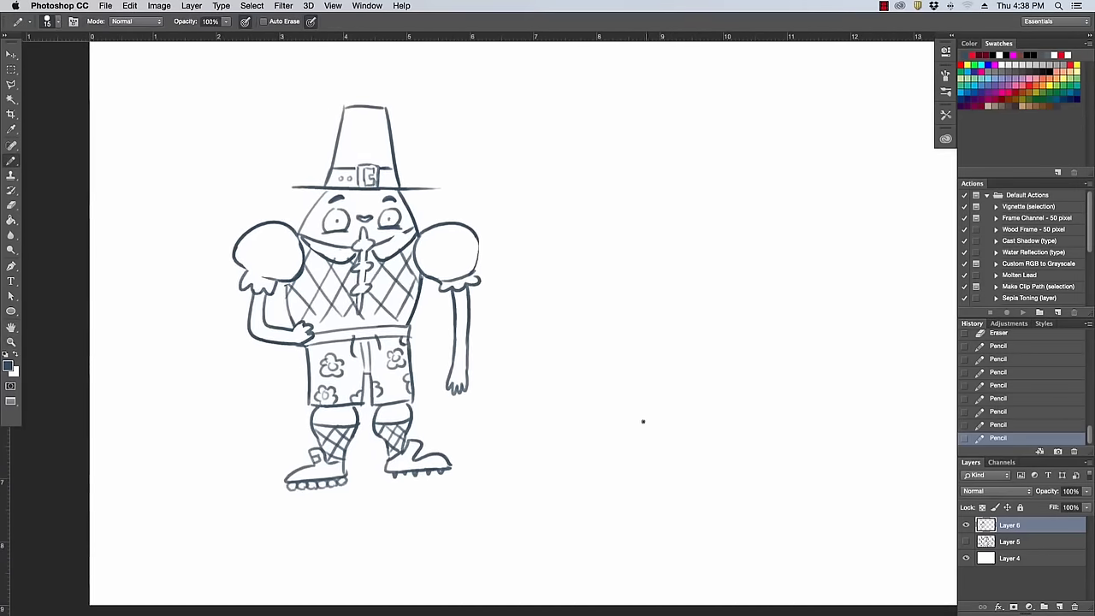
{"action": "left_click_drag", "start_coordinate": [634, 444], "coordinate": [683, 273]}
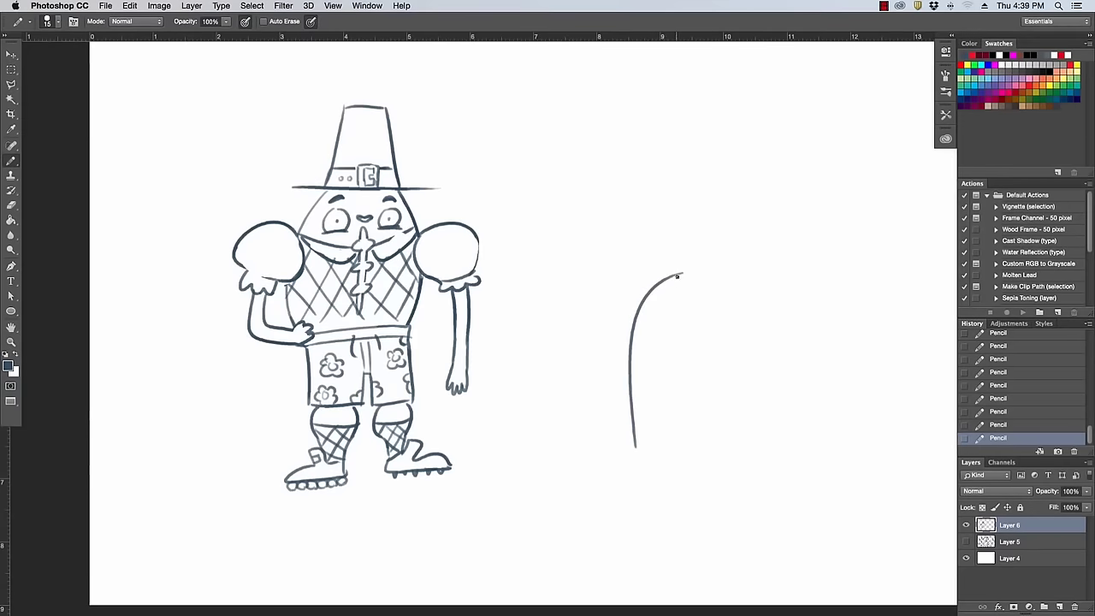
{"action": "mouse_move", "coordinate": [679, 273]}
{"action": "left_mouse_down"}
{"action": "mouse_move", "coordinate": [770, 251]}
{"action": "mouse_move", "coordinate": [737, 267]}
{"action": "mouse_move", "coordinate": [773, 268]}
{"action": "mouse_move", "coordinate": [742, 266]}
{"action": "mouse_move", "coordinate": [831, 425]}
{"action": "left_mouse_up"}
{"action": "key", "text": "ctrl+z"}
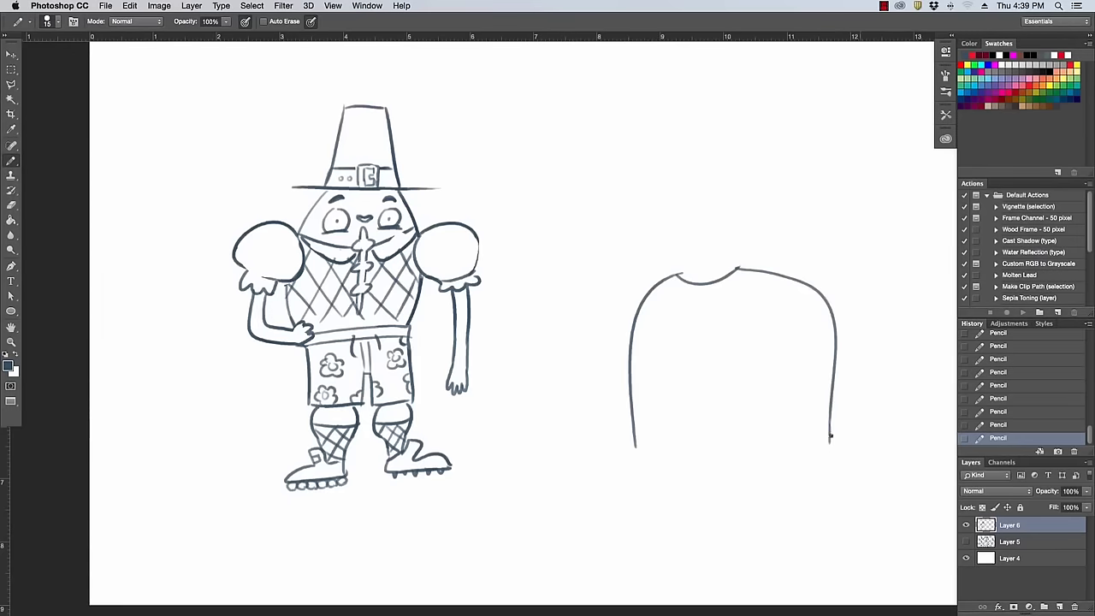
{"action": "left_click_drag", "start_coordinate": [829, 442], "coordinate": [630, 440]}
{"action": "right_click", "coordinate": [734, 453]}
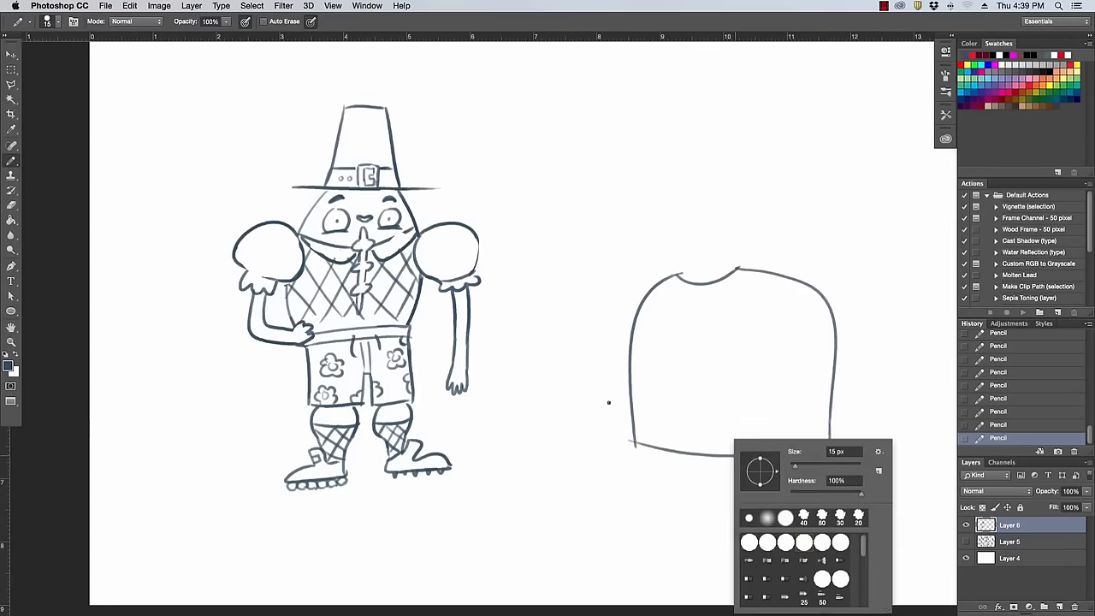
{"action": "left_click", "coordinate": [847, 367]}
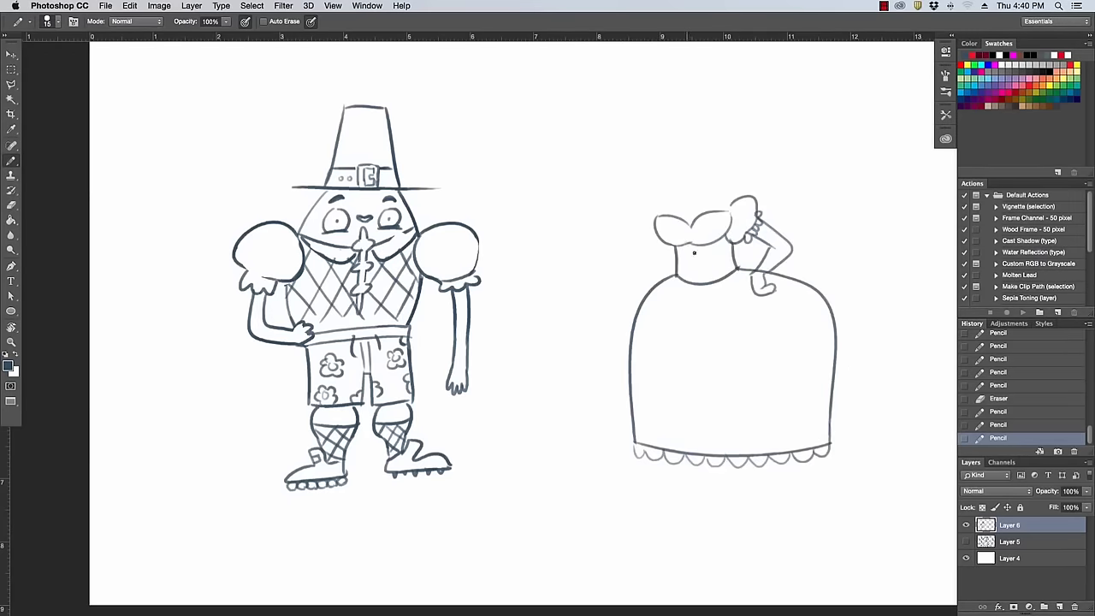
Add criss-cross lacing to the bodice and draw the second puffed sleeve with a frilled cuff, undoing and retrying strokes.
{"action": "left_click_drag", "start_coordinate": [683, 245], "coordinate": [695, 255]}
{"action": "left_click_drag", "start_coordinate": [687, 248], "coordinate": [693, 276]}
{"action": "key", "text": "super+z"}
{"action": "key", "text": "super+z"}
{"action": "mouse_move", "coordinate": [655, 202]}
{"action": "left_mouse_down"}
{"action": "mouse_move", "coordinate": [647, 228]}
{"action": "mouse_move", "coordinate": [664, 250]}
{"action": "mouse_move", "coordinate": [647, 241]}
{"action": "mouse_move", "coordinate": [657, 251]}
{"action": "mouse_move", "coordinate": [643, 283]}
{"action": "left_mouse_up"}
{"action": "key", "text": "ctrl+z"}
{"action": "key", "text": "super+z"}
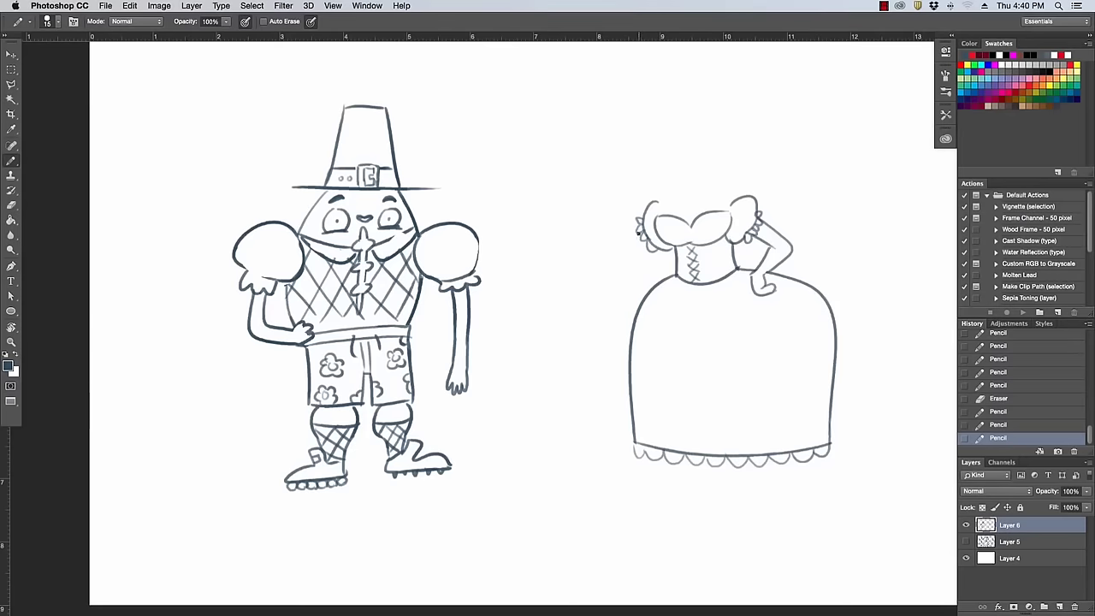
Draw the second arm bent with its hand on the hip and add two heeled boots below the skirt's hem.
{"action": "mouse_move", "coordinate": [642, 232]}
{"action": "left_mouse_down"}
{"action": "mouse_move", "coordinate": [615, 267]}
{"action": "mouse_move", "coordinate": [679, 274]}
{"action": "mouse_move", "coordinate": [689, 257]}
{"action": "mouse_move", "coordinate": [682, 241]}
{"action": "mouse_move", "coordinate": [634, 309]}
{"action": "left_mouse_up"}
{"action": "left_click", "coordinate": [648, 245]}
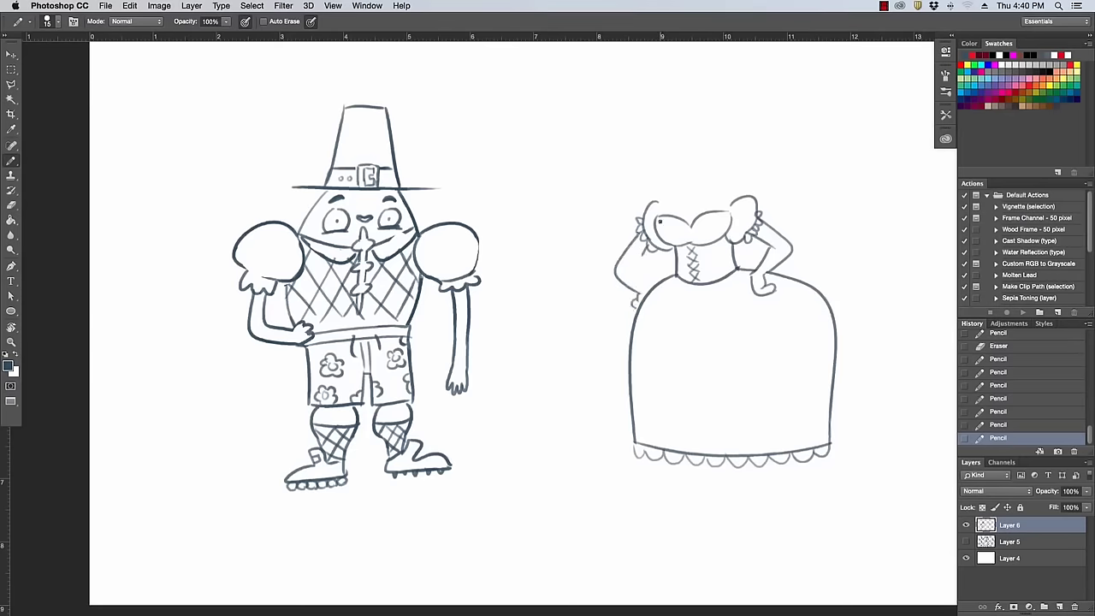
{"action": "key", "text": "super+z"}
{"action": "mouse_move", "coordinate": [649, 249]}
{"action": "left_mouse_down"}
{"action": "mouse_move", "coordinate": [627, 268]}
{"action": "mouse_move", "coordinate": [646, 284]}
{"action": "left_mouse_up"}
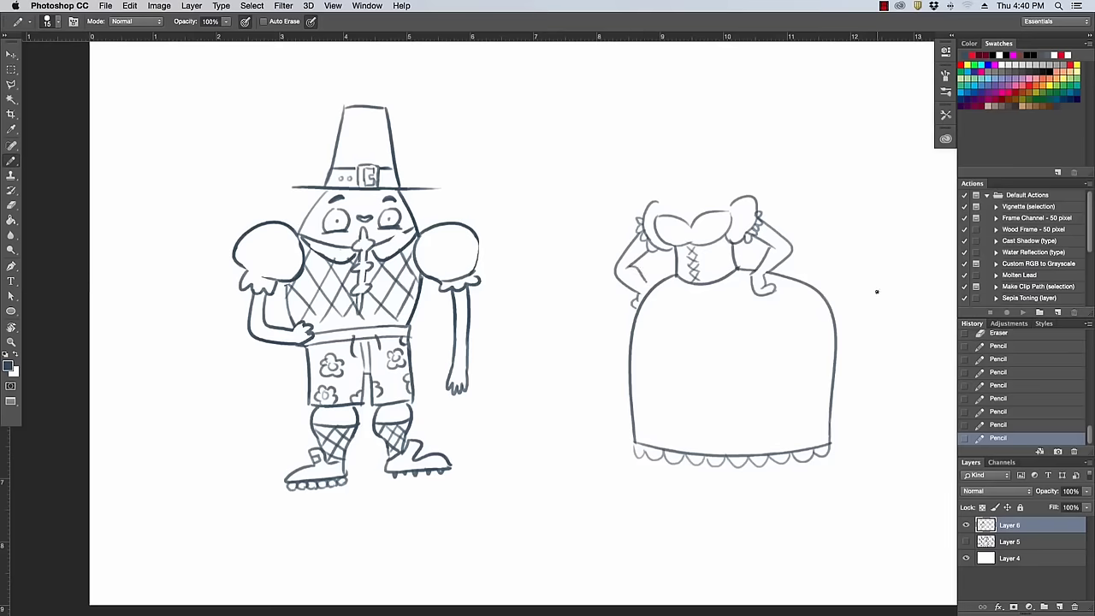
{"action": "mouse_move", "coordinate": [675, 465]}
{"action": "left_mouse_down"}
{"action": "mouse_move", "coordinate": [687, 475]}
{"action": "mouse_move", "coordinate": [694, 490]}
{"action": "mouse_move", "coordinate": [691, 462]}
{"action": "mouse_move", "coordinate": [730, 488]}
{"action": "left_mouse_up"}
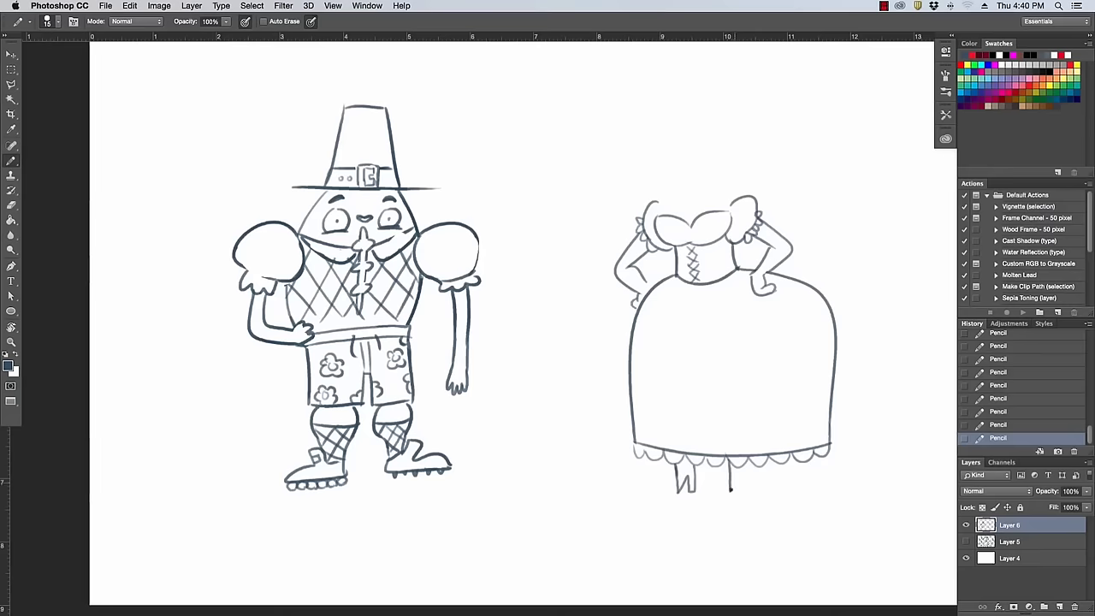
{"action": "mouse_move", "coordinate": [730, 475]}
{"action": "left_mouse_down"}
{"action": "mouse_move", "coordinate": [732, 492]}
{"action": "mouse_move", "coordinate": [747, 477]}
{"action": "left_mouse_up"}
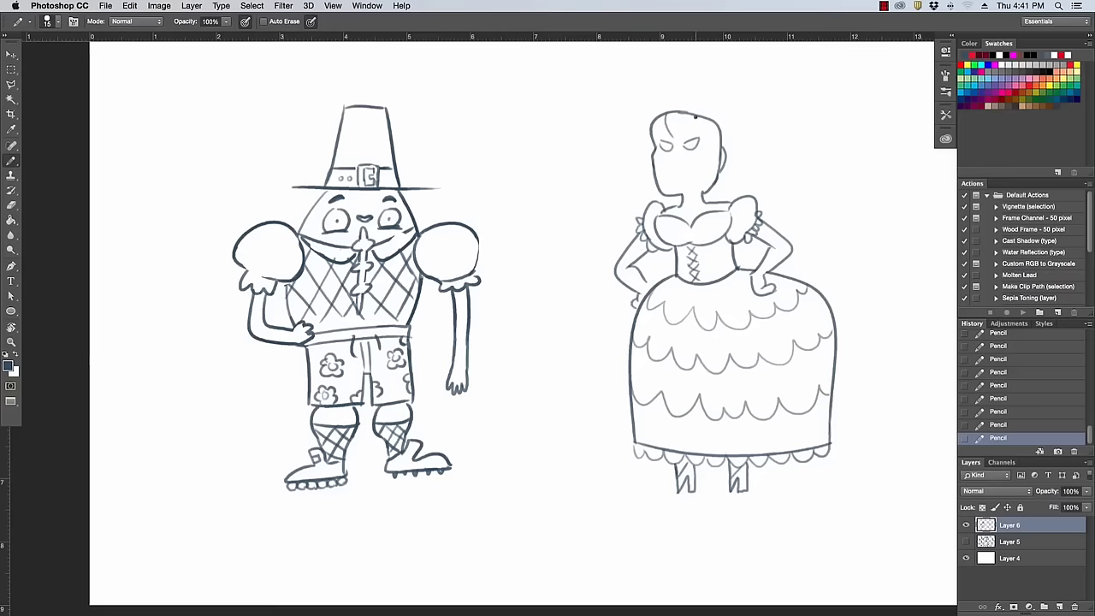
Add a hairline to the gowned figure's forehead and a full beard of long vertical strands over the lower face.
{"action": "left_click_drag", "start_coordinate": [696, 128], "coordinate": [690, 139]}
{"action": "left_click_drag", "start_coordinate": [658, 182], "coordinate": [668, 164]}
{"action": "mouse_move", "coordinate": [693, 159]}
{"action": "left_mouse_down"}
{"action": "mouse_move", "coordinate": [712, 185]}
{"action": "mouse_move", "coordinate": [662, 197]}
{"action": "mouse_move", "coordinate": [705, 187]}
{"action": "mouse_move", "coordinate": [667, 188]}
{"action": "mouse_move", "coordinate": [689, 198]}
{"action": "mouse_move", "coordinate": [692, 180]}
{"action": "left_mouse_up"}
{"action": "key", "text": "e"}
{"action": "key", "text": "b"}
{"action": "left_click_drag", "start_coordinate": [691, 171], "coordinate": [696, 188]}
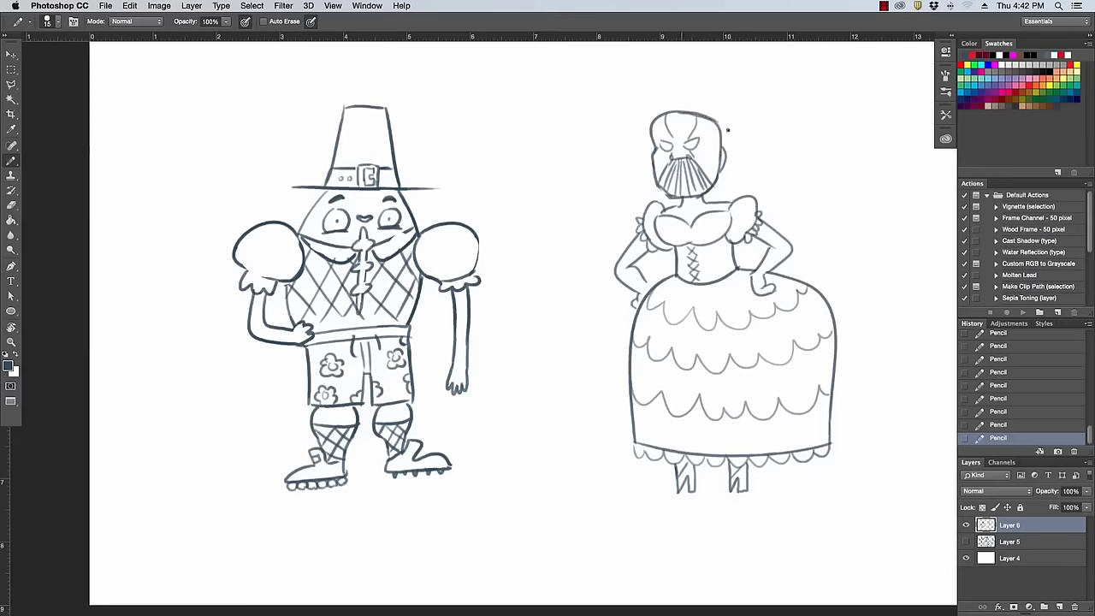
Clean up the lines on the gowned figure's head, erase the beard and draw a slanted frowning mouth instead.
{"action": "key", "text": "e"}
{"action": "mouse_move", "coordinate": [683, 117]}
{"action": "left_mouse_down"}
{"action": "mouse_move", "coordinate": [715, 149]}
{"action": "mouse_move", "coordinate": [727, 146]}
{"action": "mouse_move", "coordinate": [715, 161]}
{"action": "mouse_move", "coordinate": [700, 125]}
{"action": "mouse_move", "coordinate": [669, 130]}
{"action": "left_mouse_up"}
{"action": "key", "text": "b"}
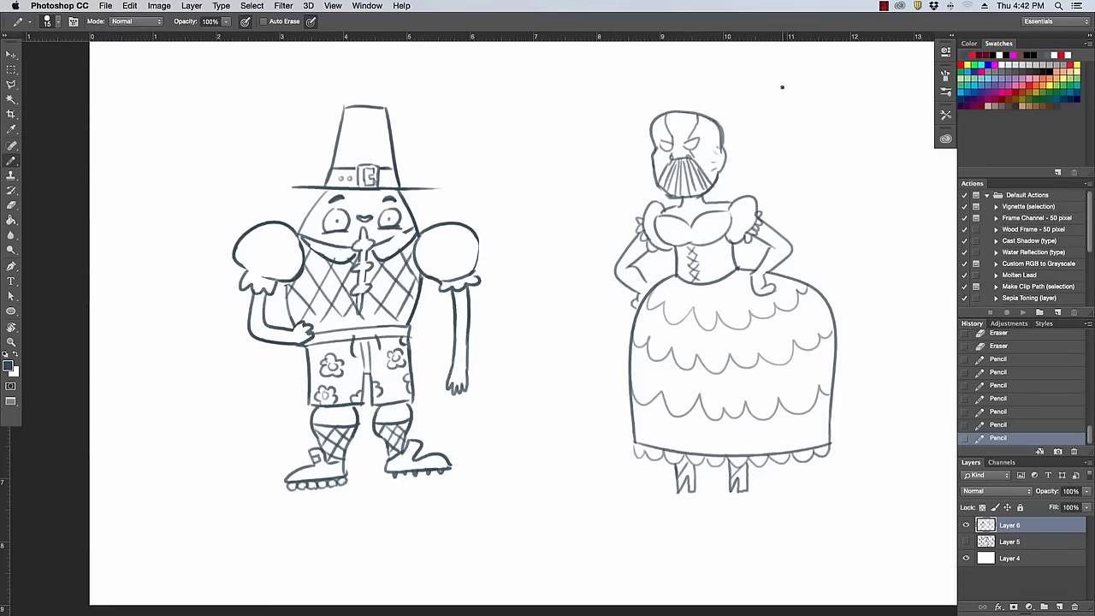
{"action": "left_click_drag", "start_coordinate": [655, 177], "coordinate": [665, 161]}
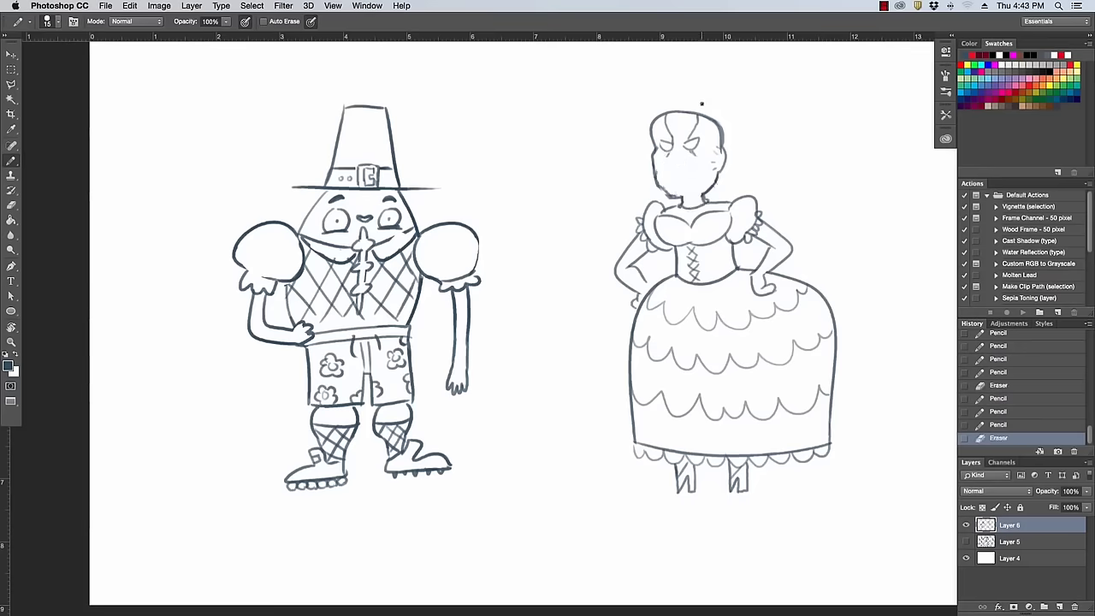
{"action": "left_click_drag", "start_coordinate": [669, 171], "coordinate": [693, 171]}
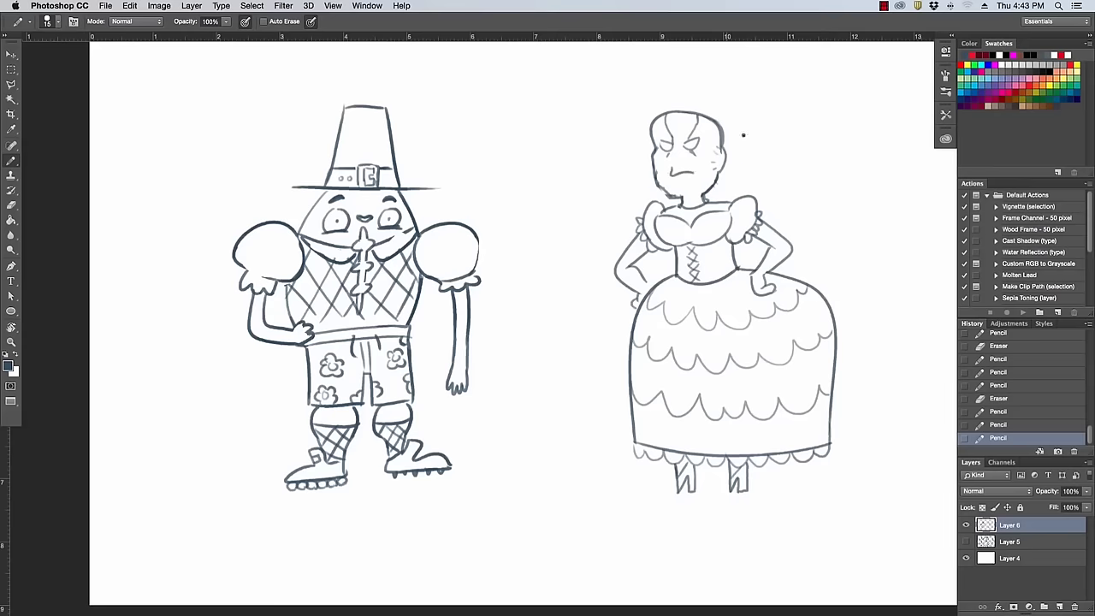
Erase rough spots along the gowned figure's head and jaw outline, and draw a line down each side of the mouth.
{"action": "key", "text": "e"}
{"action": "left_click_drag", "start_coordinate": [719, 120], "coordinate": [724, 151]}
{"action": "key", "text": "b"}
{"action": "key", "text": "e"}
{"action": "mouse_move", "coordinate": [654, 167]}
{"action": "left_mouse_down"}
{"action": "mouse_move", "coordinate": [660, 193]}
{"action": "mouse_move", "coordinate": [677, 196]}
{"action": "left_mouse_up"}
{"action": "key", "text": "b"}
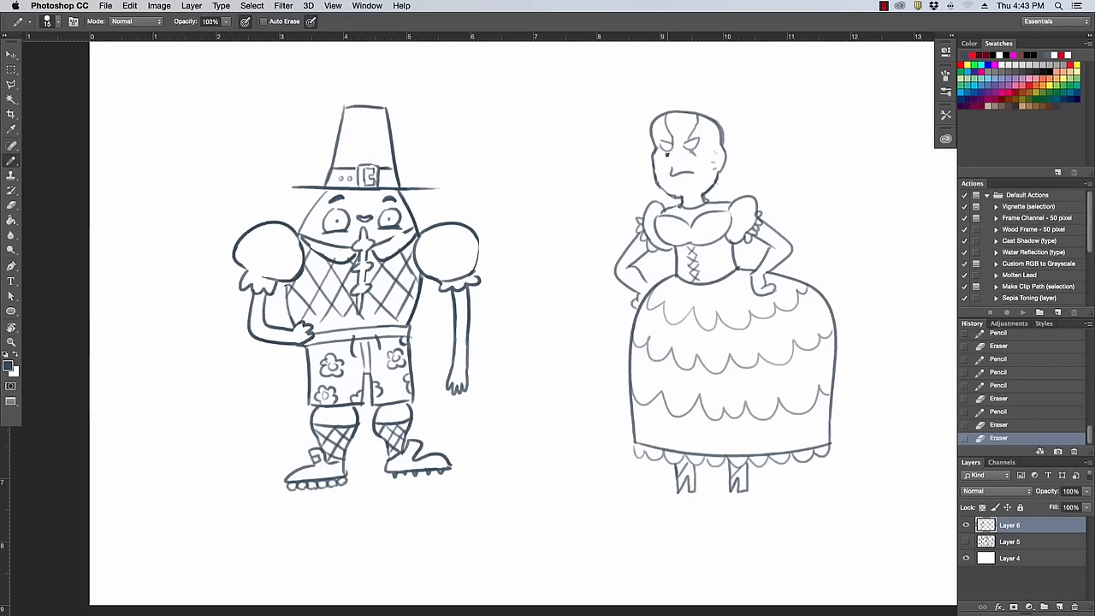
{"action": "left_click_drag", "start_coordinate": [668, 158], "coordinate": [666, 195]}
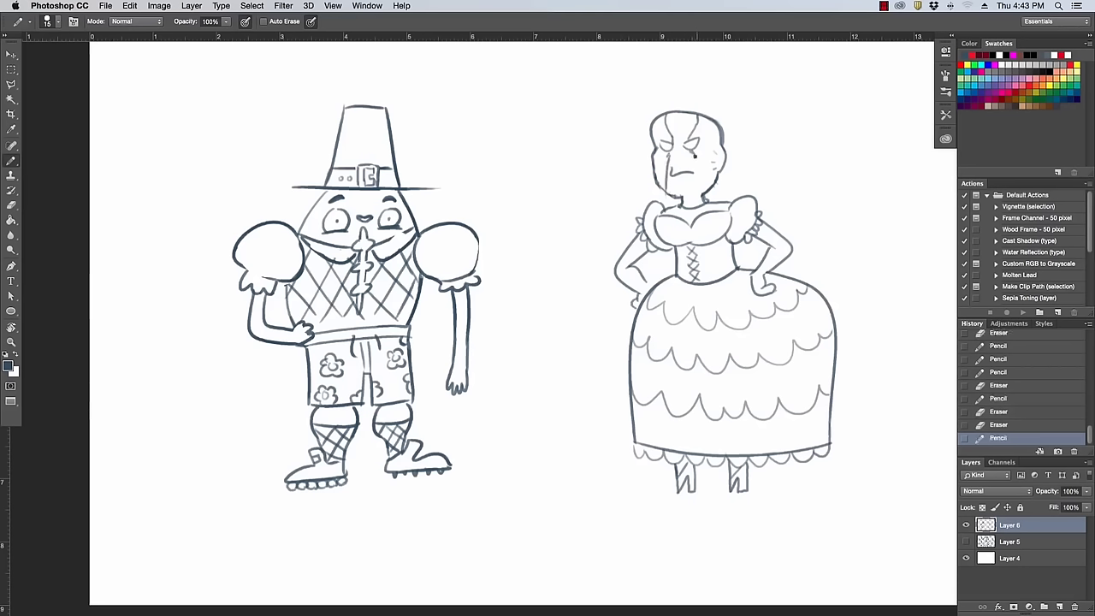
{"action": "left_click_drag", "start_coordinate": [695, 156], "coordinate": [703, 193]}
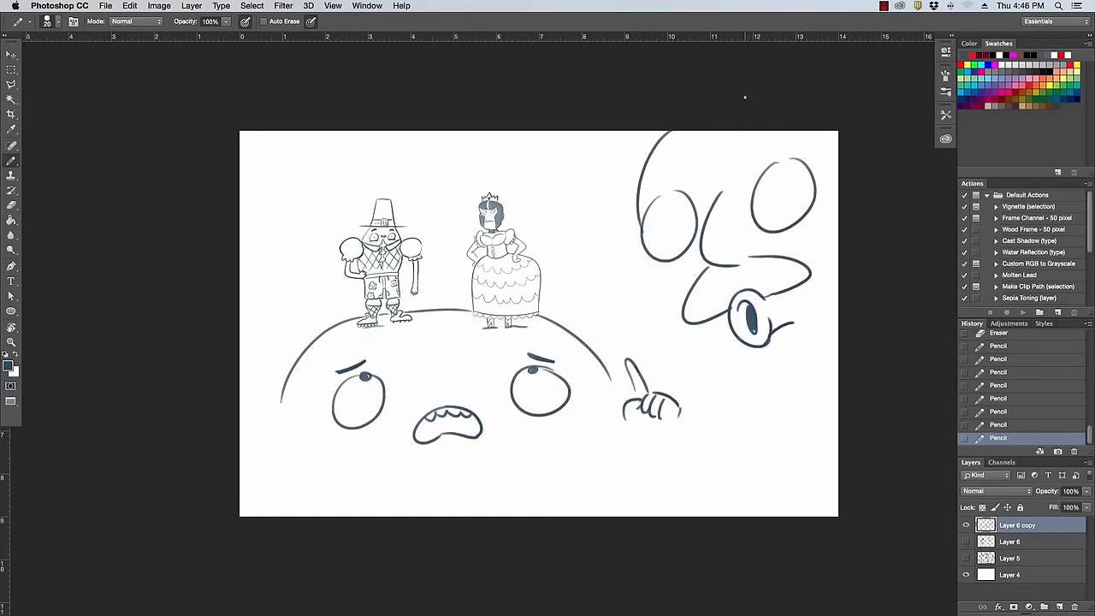
Redraw the large face's forehead curve closer to the nose and erase both of its oval eyes.
{"action": "mouse_move", "coordinate": [637, 229]}
{"action": "left_mouse_down"}
{"action": "mouse_move", "coordinate": [640, 187]}
{"action": "mouse_move", "coordinate": [667, 140]}
{"action": "mouse_move", "coordinate": [643, 36]}
{"action": "mouse_move", "coordinate": [748, 61]}
{"action": "left_mouse_up"}
{"action": "left_click_drag", "start_coordinate": [643, 203], "coordinate": [680, 94]}
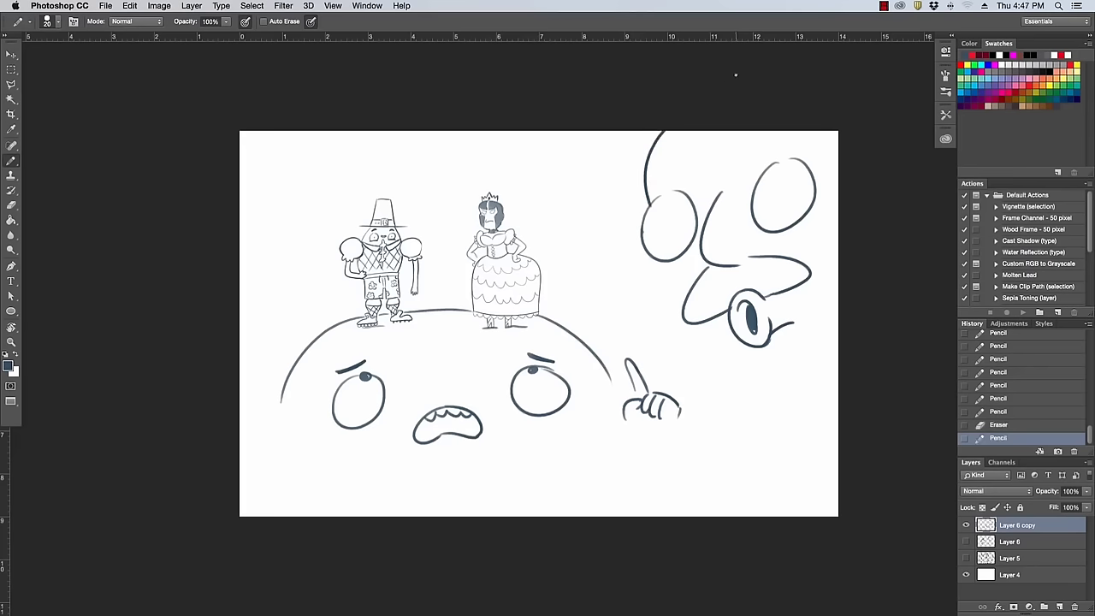
{"action": "mouse_move", "coordinate": [663, 195]}
{"action": "left_mouse_down"}
{"action": "mouse_move", "coordinate": [668, 220]}
{"action": "mouse_move", "coordinate": [684, 198]}
{"action": "mouse_move", "coordinate": [688, 247]}
{"action": "left_mouse_up"}
{"action": "mouse_move", "coordinate": [760, 228]}
{"action": "left_mouse_down"}
{"action": "mouse_move", "coordinate": [780, 159]}
{"action": "mouse_move", "coordinate": [762, 200]}
{"action": "mouse_move", "coordinate": [781, 230]}
{"action": "mouse_move", "coordinate": [816, 183]}
{"action": "left_mouse_up"}
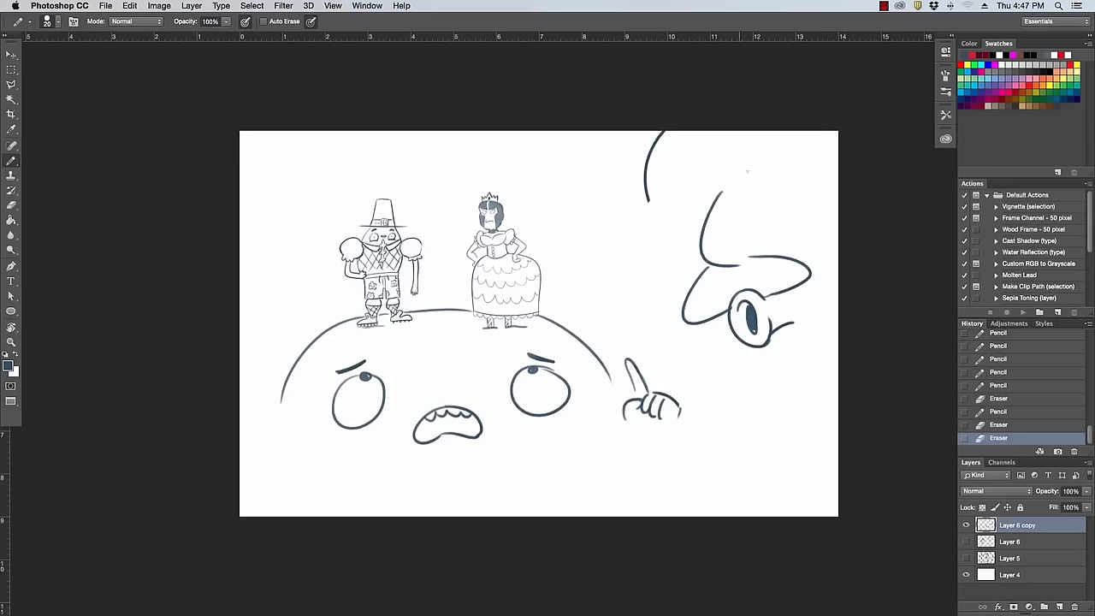
Draw a large round spectacle lens at the near eye, retrying the curve, with a small pupil and a second rim line.
{"action": "mouse_move", "coordinate": [761, 146]}
{"action": "left_mouse_down"}
{"action": "mouse_move", "coordinate": [802, 222]}
{"action": "mouse_move", "coordinate": [814, 174]}
{"action": "mouse_move", "coordinate": [809, 229]}
{"action": "mouse_move", "coordinate": [834, 201]}
{"action": "mouse_move", "coordinate": [807, 223]}
{"action": "mouse_move", "coordinate": [826, 199]}
{"action": "left_mouse_up"}
{"action": "key", "text": "super+z"}
{"action": "key", "text": "super+z"}
{"action": "left_click_drag", "start_coordinate": [799, 140], "coordinate": [827, 192]}
{"action": "key", "text": "super+z"}
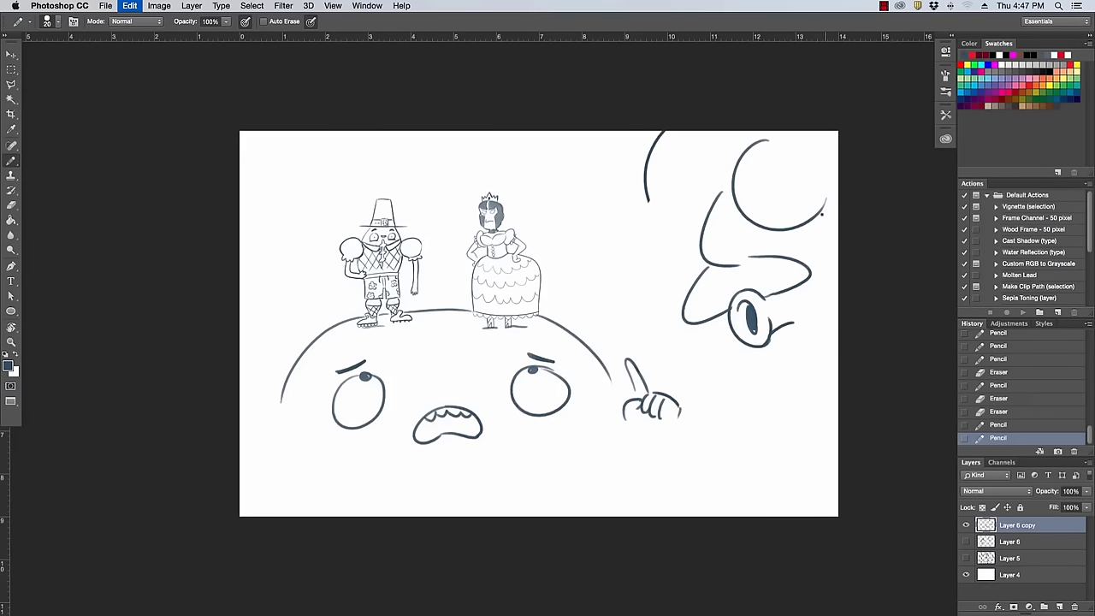
{"action": "left_click_drag", "start_coordinate": [800, 140], "coordinate": [826, 203]}
{"action": "left_click_drag", "start_coordinate": [762, 138], "coordinate": [806, 139]}
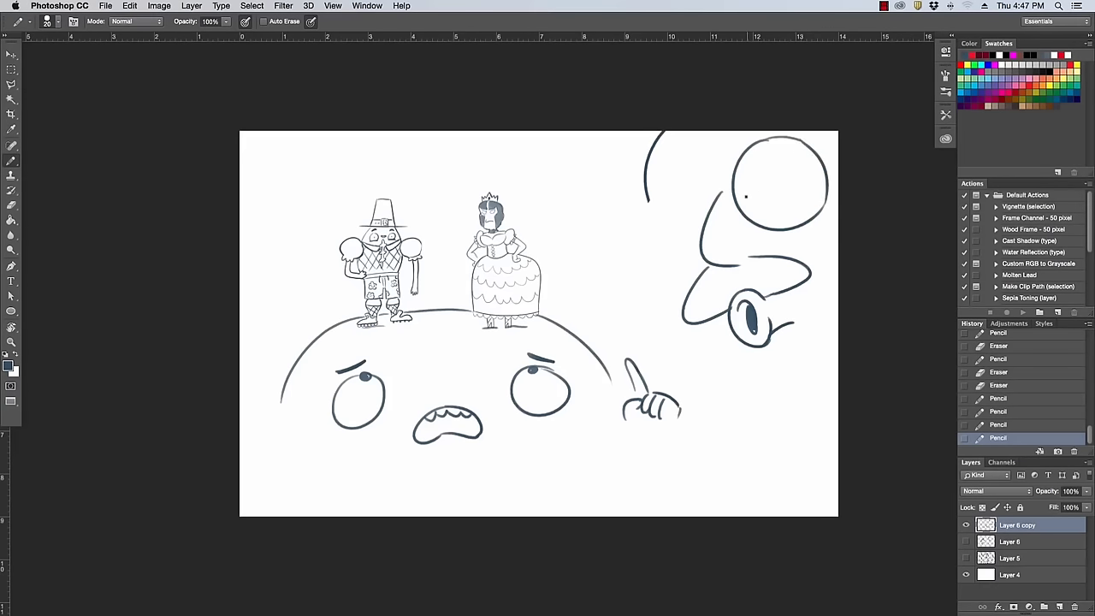
{"action": "left_click_drag", "start_coordinate": [745, 196], "coordinate": [748, 204]}
{"action": "mouse_move", "coordinate": [794, 137]}
{"action": "left_mouse_down"}
{"action": "mouse_move", "coordinate": [835, 185]}
{"action": "mouse_move", "coordinate": [830, 208]}
{"action": "mouse_move", "coordinate": [834, 180]}
{"action": "left_mouse_up"}
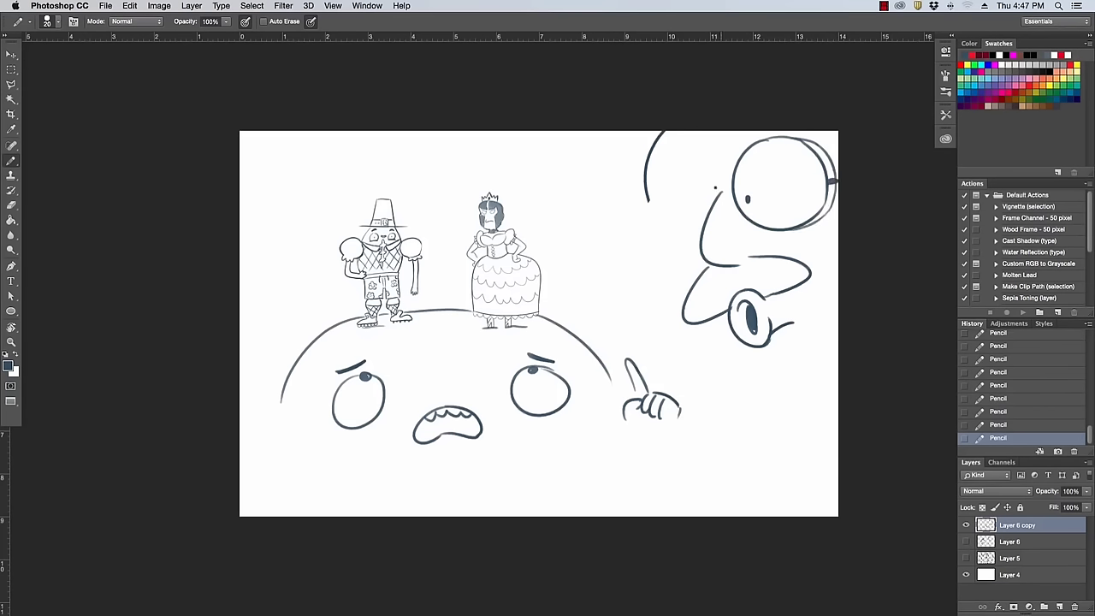
Draw the spectacles' bridge over the nose and a second round lens at the far eye, undoing and retrying its curve.
{"action": "mouse_move", "coordinate": [711, 188]}
{"action": "left_mouse_down"}
{"action": "mouse_move", "coordinate": [733, 187]}
{"action": "mouse_move", "coordinate": [619, 219]}
{"action": "left_mouse_up"}
{"action": "key", "text": "super+z"}
{"action": "left_click_drag", "start_coordinate": [712, 189], "coordinate": [642, 248]}
{"action": "left_click_drag", "start_coordinate": [635, 209], "coordinate": [701, 242]}
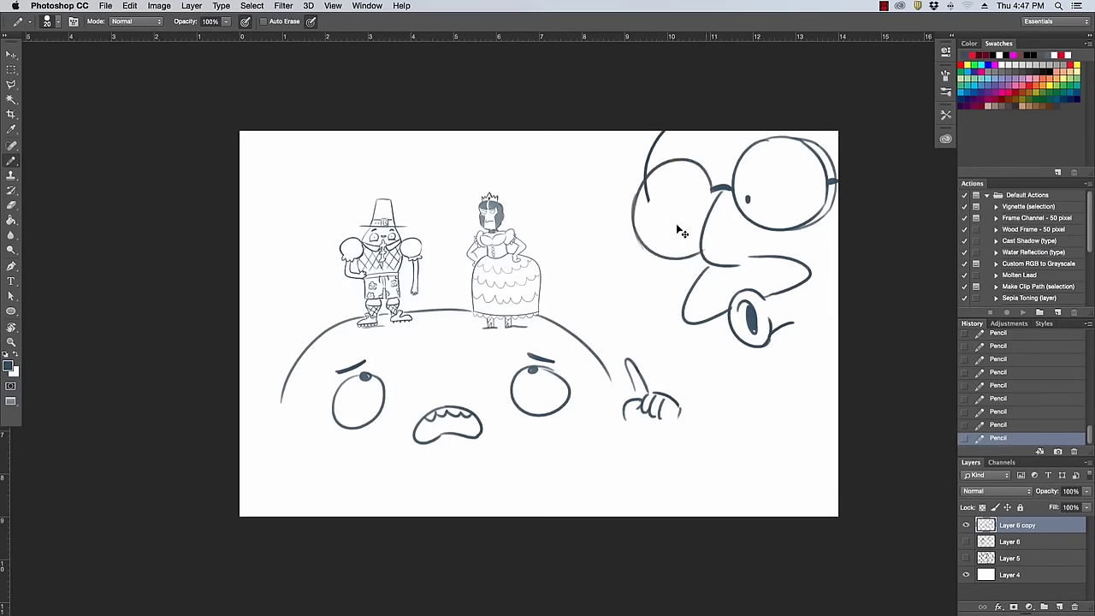
{"action": "key", "text": "super+z"}
{"action": "left_click_drag", "start_coordinate": [636, 237], "coordinate": [698, 243]}
{"action": "left_click_drag", "start_coordinate": [712, 183], "coordinate": [707, 224]}
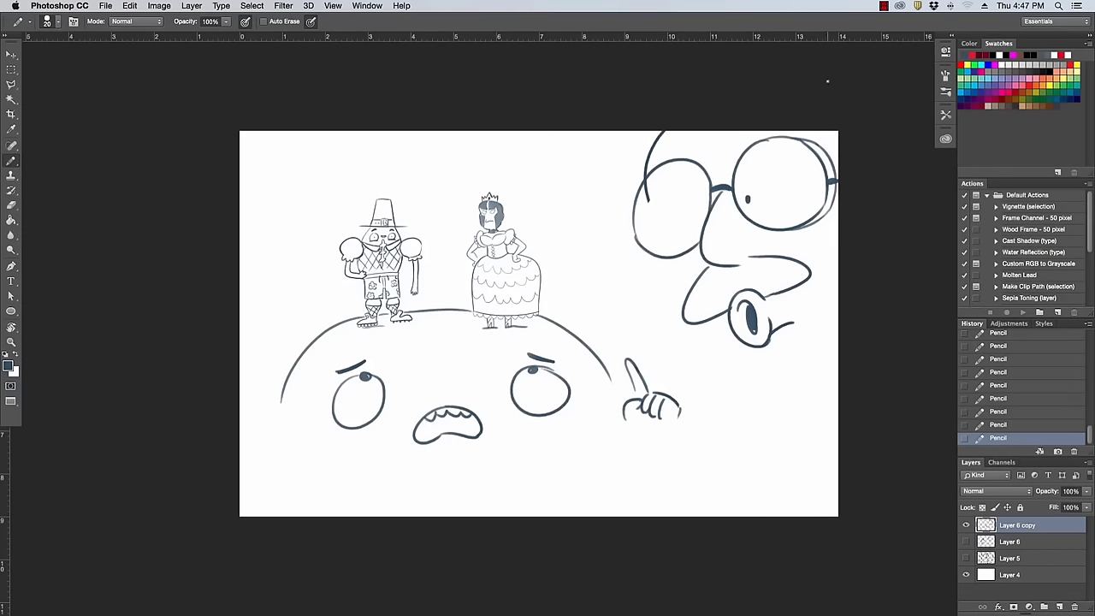
Erase the line inside the far lens, add its pupil and rim edge, and draw the face's cheek and rounded chin.
{"action": "mouse_move", "coordinate": [652, 200]}
{"action": "left_mouse_down"}
{"action": "mouse_move", "coordinate": [709, 174]}
{"action": "mouse_move", "coordinate": [706, 195]}
{"action": "mouse_move", "coordinate": [705, 172]}
{"action": "mouse_move", "coordinate": [719, 170]}
{"action": "mouse_move", "coordinate": [694, 177]}
{"action": "mouse_move", "coordinate": [699, 165]}
{"action": "mouse_move", "coordinate": [710, 202]}
{"action": "left_mouse_up"}
{"action": "mouse_move", "coordinate": [699, 164]}
{"action": "left_mouse_down"}
{"action": "mouse_move", "coordinate": [717, 184]}
{"action": "mouse_move", "coordinate": [709, 176]}
{"action": "left_mouse_up"}
{"action": "left_click_drag", "start_coordinate": [653, 215], "coordinate": [670, 319]}
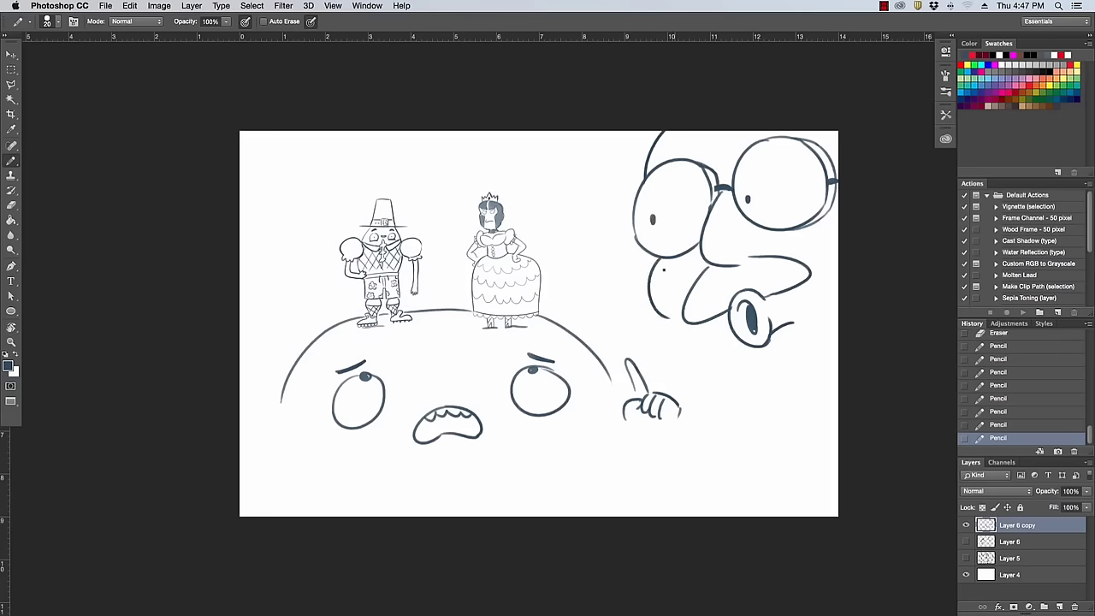
{"action": "key", "text": "super+z"}
{"action": "mouse_move", "coordinate": [647, 257]}
{"action": "left_mouse_down"}
{"action": "mouse_move", "coordinate": [672, 313]}
{"action": "mouse_move", "coordinate": [821, 360]}
{"action": "mouse_move", "coordinate": [861, 318]}
{"action": "left_mouse_up"}
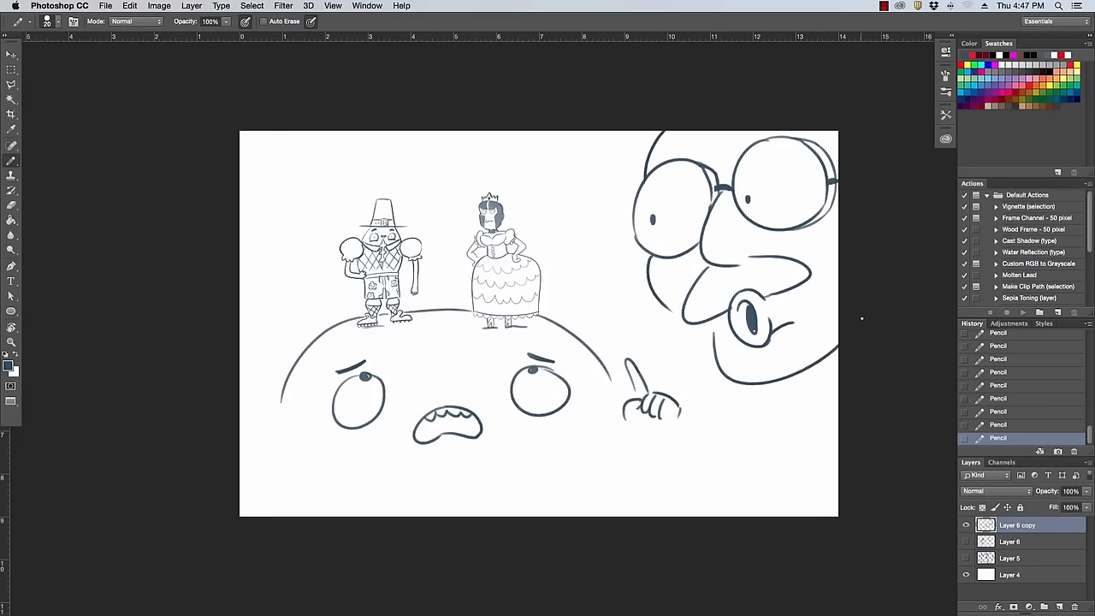
Replace the smooth moustache outline with a shaggy, jagged-edged moustache spreading to both sides under the nose.
{"action": "left_click_drag", "start_coordinate": [725, 310], "coordinate": [680, 321]}
{"action": "mouse_move", "coordinate": [705, 258]}
{"action": "left_mouse_down"}
{"action": "mouse_move", "coordinate": [675, 324]}
{"action": "mouse_move", "coordinate": [704, 312]}
{"action": "left_mouse_up"}
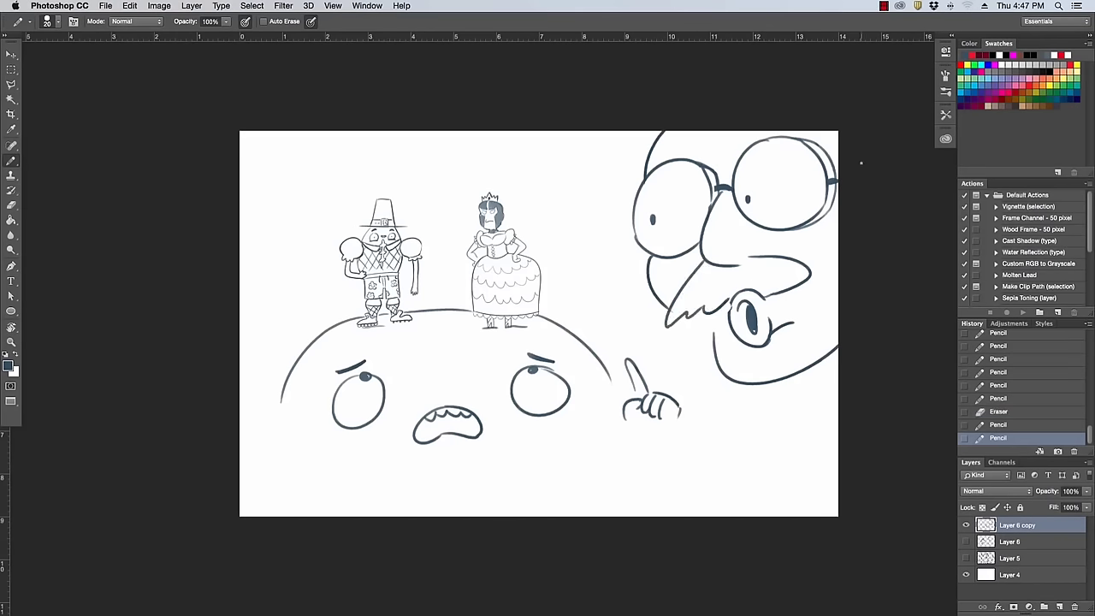
{"action": "mouse_move", "coordinate": [774, 282]}
{"action": "left_mouse_down"}
{"action": "mouse_move", "coordinate": [749, 258]}
{"action": "mouse_move", "coordinate": [800, 269]}
{"action": "mouse_move", "coordinate": [773, 293]}
{"action": "mouse_move", "coordinate": [821, 285]}
{"action": "left_mouse_up"}
{"action": "left_click", "coordinate": [747, 137]}
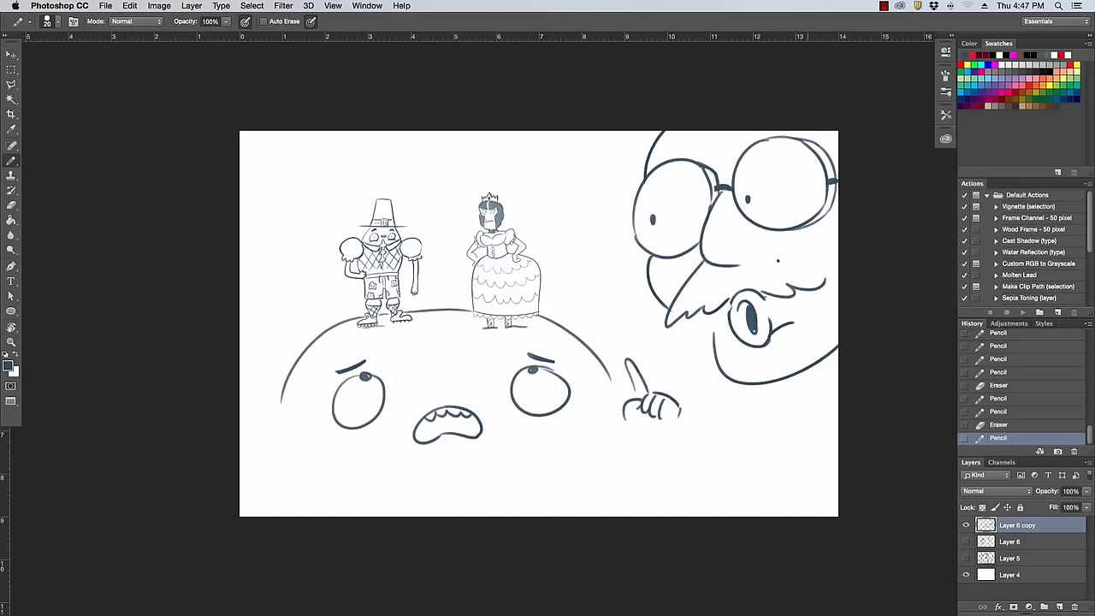
{"action": "left_click_drag", "start_coordinate": [757, 259], "coordinate": [826, 279]}
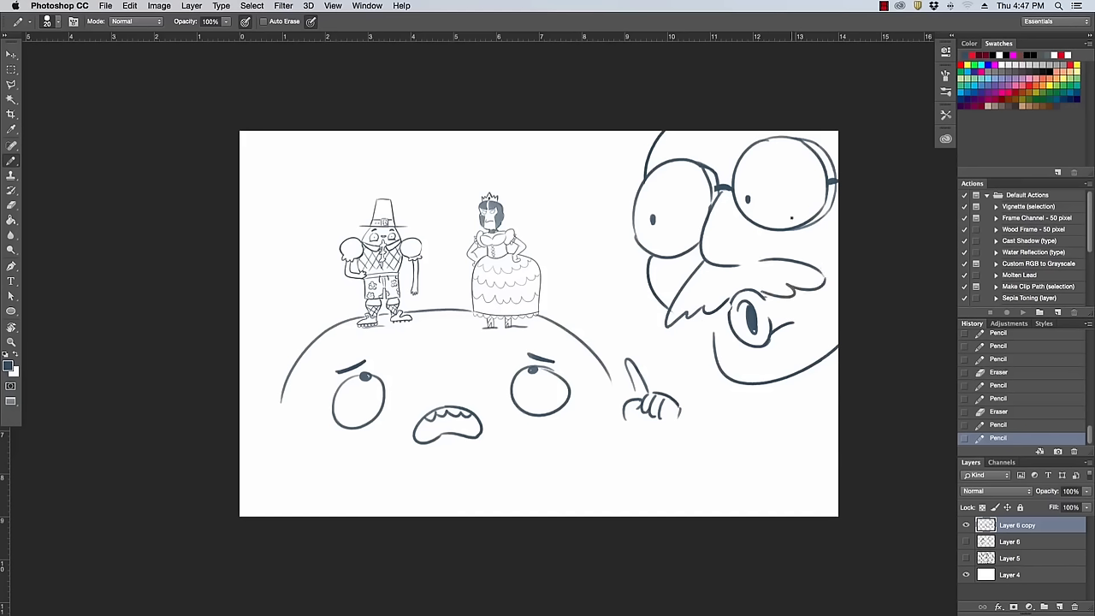
Draw a large round magnifying lens around the crowned figure with a double rim and reflection marks, undoing and retrying strokes.
{"action": "left_click_drag", "start_coordinate": [434, 178], "coordinate": [590, 301]}
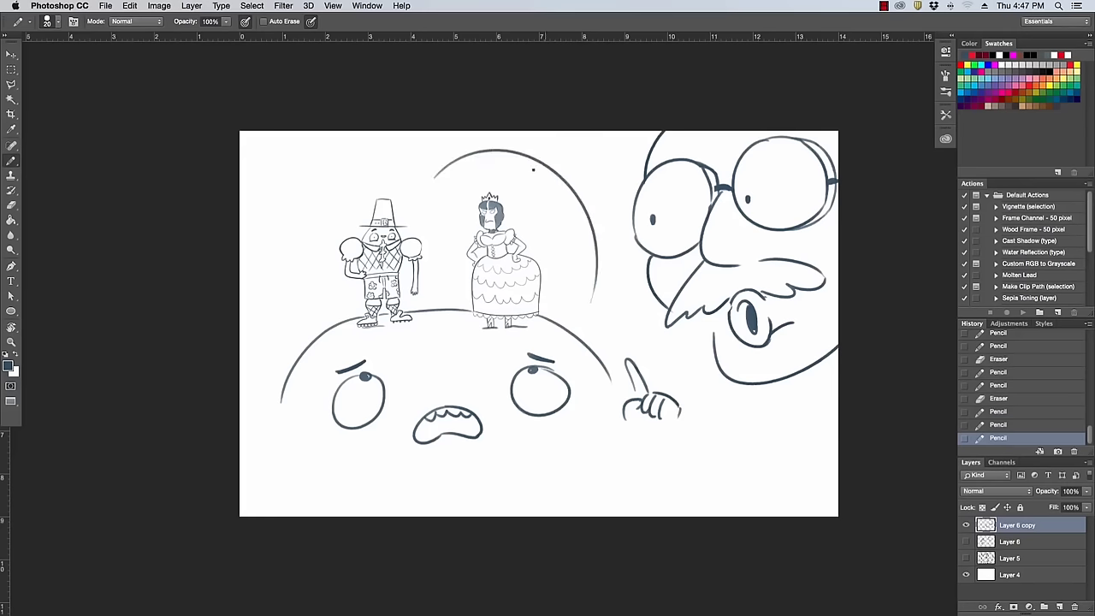
{"action": "mouse_move", "coordinate": [533, 170]}
{"action": "left_mouse_down"}
{"action": "mouse_move", "coordinate": [571, 215]}
{"action": "mouse_move", "coordinate": [581, 299]}
{"action": "left_mouse_up"}
{"action": "key", "text": "super+z"}
{"action": "left_click_drag", "start_coordinate": [501, 152], "coordinate": [569, 267]}
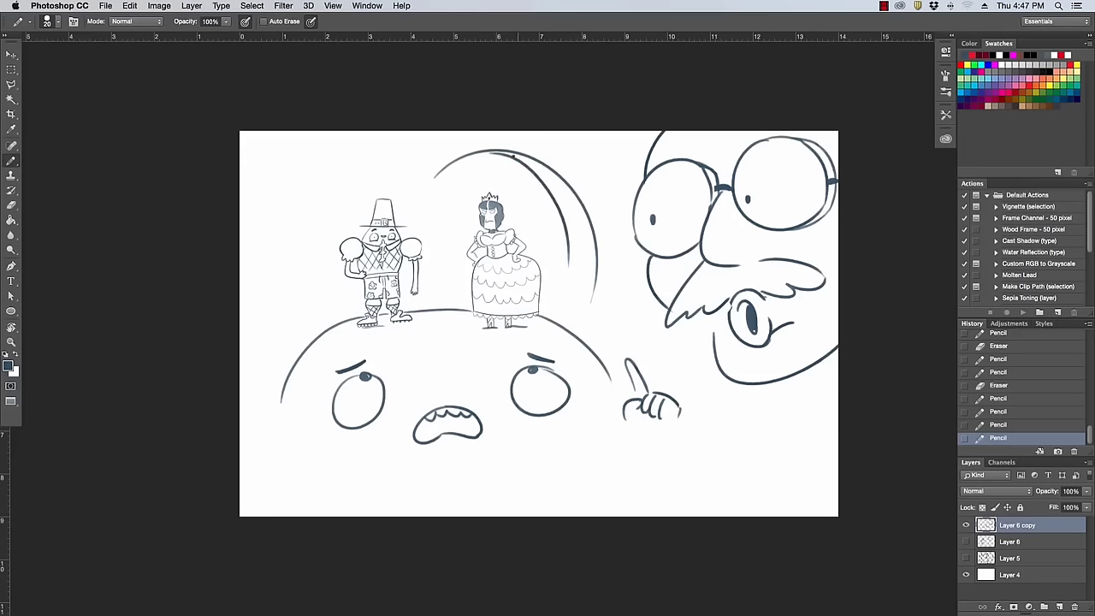
{"action": "key", "text": "super+z"}
{"action": "left_click_drag", "start_coordinate": [509, 153], "coordinate": [583, 298]}
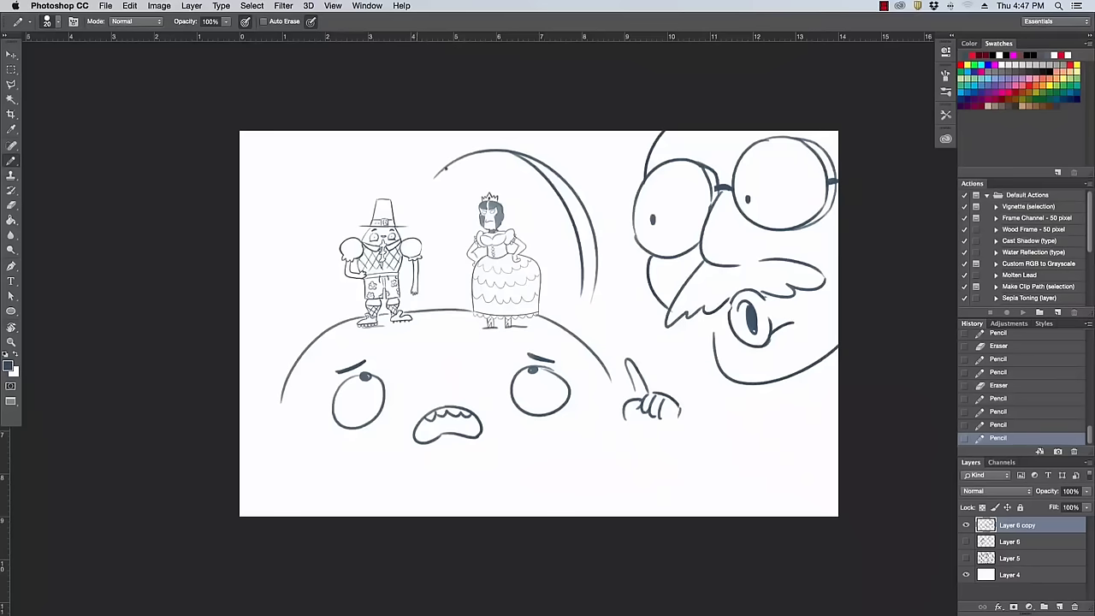
{"action": "mouse_move", "coordinate": [446, 168]}
{"action": "left_mouse_down"}
{"action": "mouse_move", "coordinate": [438, 234]}
{"action": "mouse_move", "coordinate": [432, 225]}
{"action": "mouse_move", "coordinate": [505, 156]}
{"action": "left_mouse_up"}
{"action": "key", "text": "super+z"}
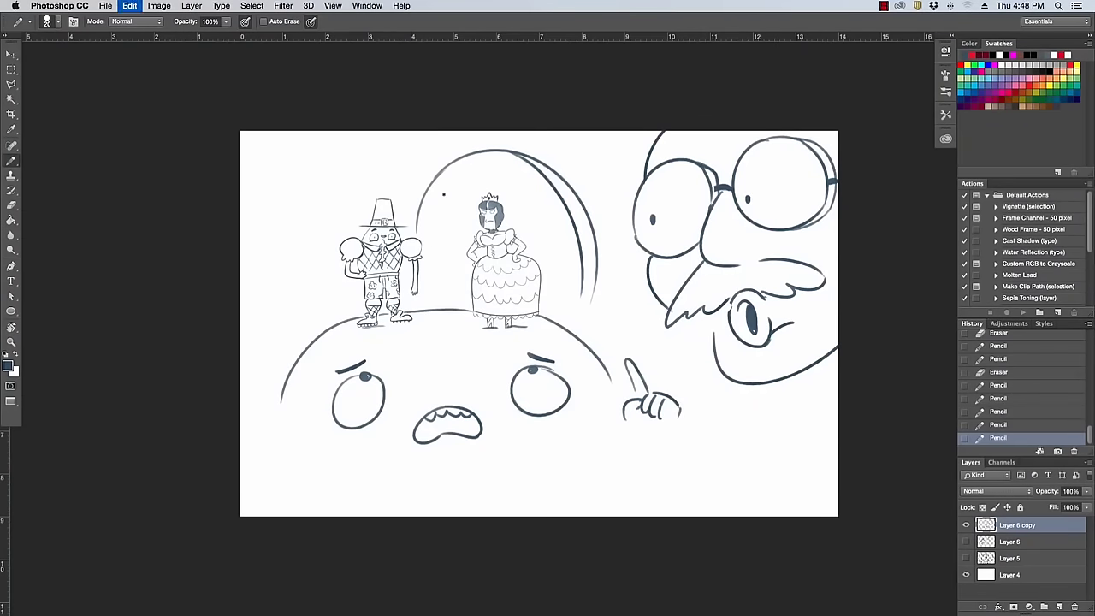
{"action": "mouse_move", "coordinate": [447, 185]}
{"action": "left_mouse_down"}
{"action": "mouse_move", "coordinate": [438, 230]}
{"action": "mouse_move", "coordinate": [447, 249]}
{"action": "mouse_move", "coordinate": [426, 301]}
{"action": "left_mouse_up"}
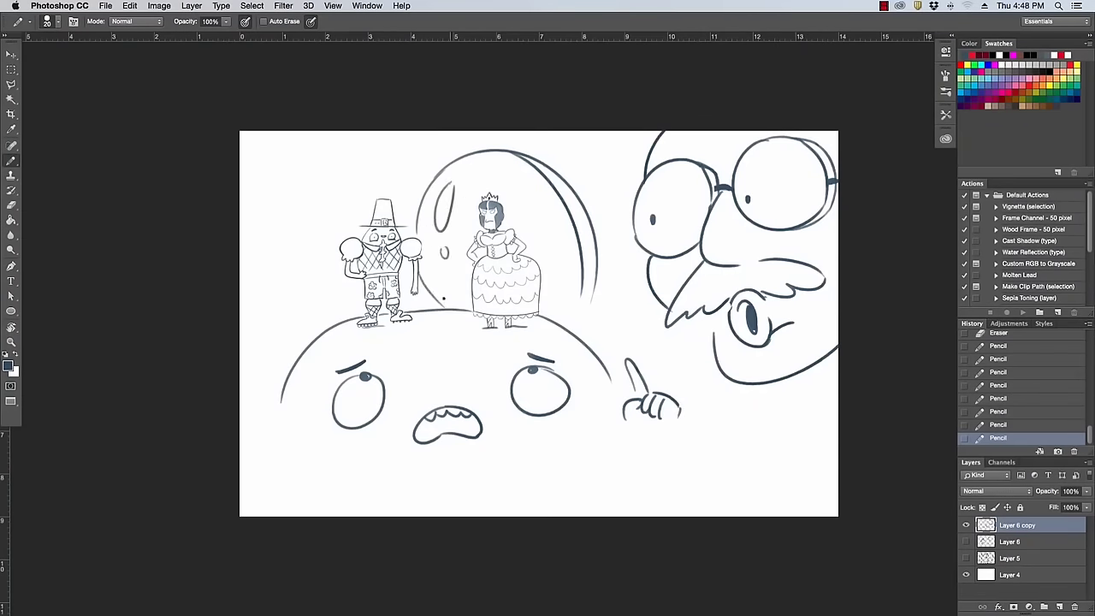
Draw the magnifying glass's long slanted handle with a fist gripping it in front of the moustached face.
{"action": "mouse_move", "coordinate": [581, 282]}
{"action": "left_mouse_down"}
{"action": "mouse_move", "coordinate": [630, 319]}
{"action": "mouse_move", "coordinate": [631, 308]}
{"action": "mouse_move", "coordinate": [642, 312]}
{"action": "mouse_move", "coordinate": [629, 325]}
{"action": "mouse_move", "coordinate": [611, 317]}
{"action": "mouse_move", "coordinate": [618, 344]}
{"action": "mouse_move", "coordinate": [635, 338]}
{"action": "mouse_move", "coordinate": [642, 277]}
{"action": "mouse_move", "coordinate": [608, 339]}
{"action": "mouse_move", "coordinate": [615, 313]}
{"action": "mouse_move", "coordinate": [618, 354]}
{"action": "mouse_move", "coordinate": [606, 343]}
{"action": "mouse_move", "coordinate": [624, 315]}
{"action": "mouse_move", "coordinate": [601, 352]}
{"action": "left_mouse_up"}
{"action": "mouse_move", "coordinate": [630, 317]}
{"action": "left_mouse_down"}
{"action": "mouse_move", "coordinate": [631, 351]}
{"action": "mouse_move", "coordinate": [646, 334]}
{"action": "mouse_move", "coordinate": [660, 363]}
{"action": "left_mouse_up"}
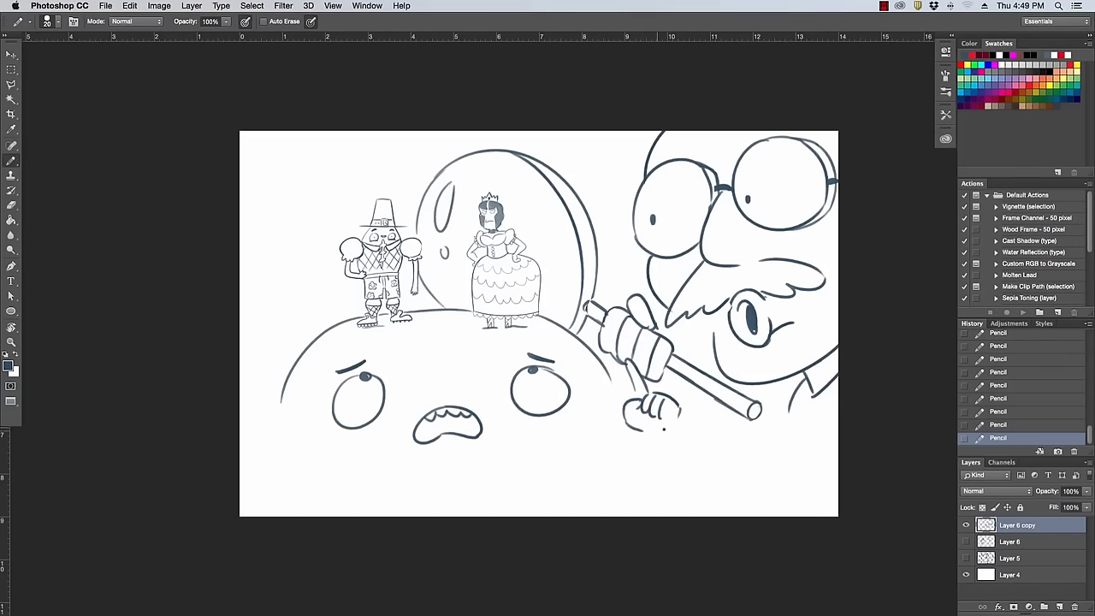
Draw the forearm below the small clenched hand, and extend the giant head's sides downward with an ear on each side.
{"action": "left_click_drag", "start_coordinate": [636, 427], "coordinate": [677, 511]}
{"action": "left_click_drag", "start_coordinate": [678, 421], "coordinate": [712, 516]}
{"action": "left_click_drag", "start_coordinate": [609, 375], "coordinate": [606, 477]}
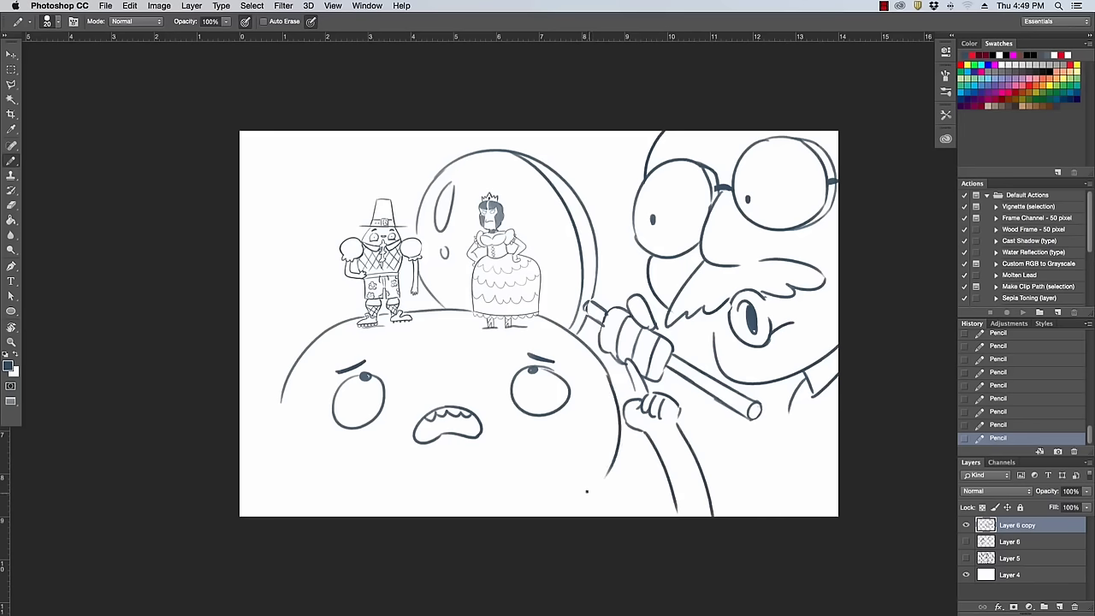
{"action": "left_click_drag", "start_coordinate": [282, 392], "coordinate": [301, 476]}
{"action": "mouse_move", "coordinate": [276, 422]}
{"action": "left_mouse_down"}
{"action": "mouse_move", "coordinate": [278, 457]}
{"action": "mouse_move", "coordinate": [292, 472]}
{"action": "left_mouse_up"}
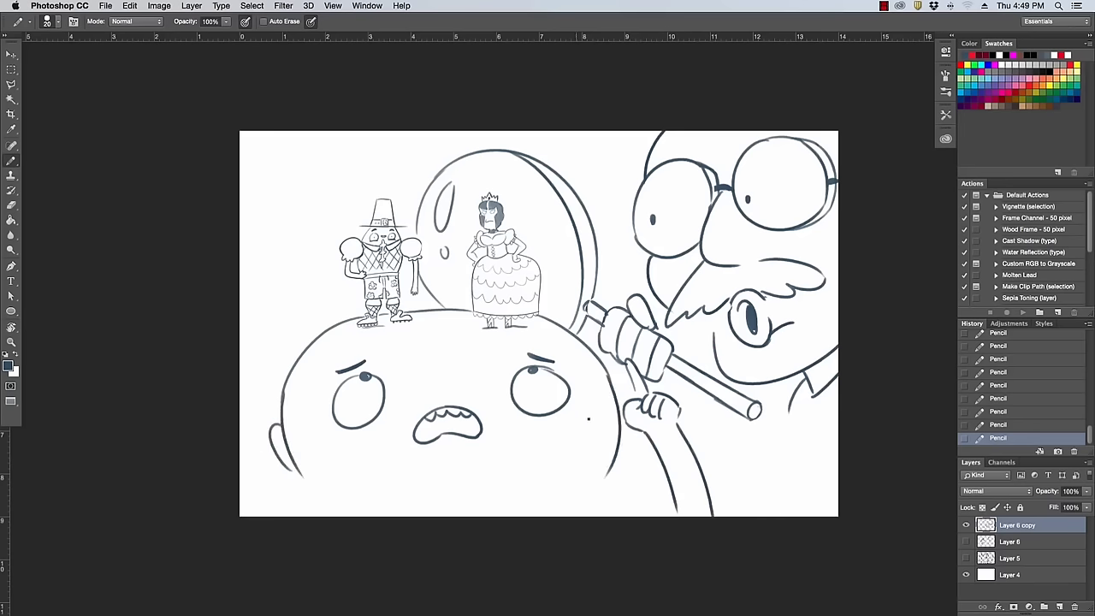
{"action": "left_click_drag", "start_coordinate": [625, 432], "coordinate": [618, 463]}
Add hair tufts and a chin crease to the giant head, and fill its open mouth dark around the teeth.
{"action": "mouse_move", "coordinate": [320, 323]}
{"action": "left_mouse_down"}
{"action": "mouse_move", "coordinate": [330, 336]}
{"action": "mouse_move", "coordinate": [344, 328]}
{"action": "left_mouse_up"}
{"action": "left_click_drag", "start_coordinate": [563, 316], "coordinate": [554, 327]}
{"action": "left_click_drag", "start_coordinate": [435, 476], "coordinate": [463, 476]}
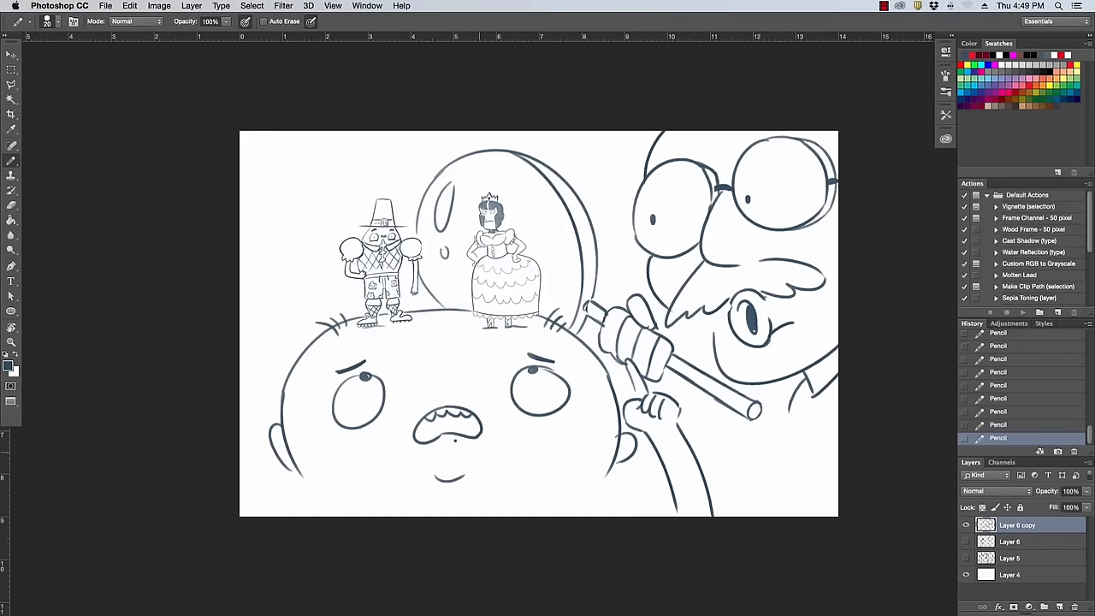
{"action": "mouse_move", "coordinate": [417, 432]}
{"action": "left_mouse_down"}
{"action": "mouse_move", "coordinate": [442, 435]}
{"action": "mouse_move", "coordinate": [422, 419]}
{"action": "mouse_move", "coordinate": [450, 425]}
{"action": "mouse_move", "coordinate": [440, 436]}
{"action": "mouse_move", "coordinate": [460, 432]}
{"action": "mouse_move", "coordinate": [454, 423]}
{"action": "mouse_move", "coordinate": [477, 428]}
{"action": "left_mouse_up"}
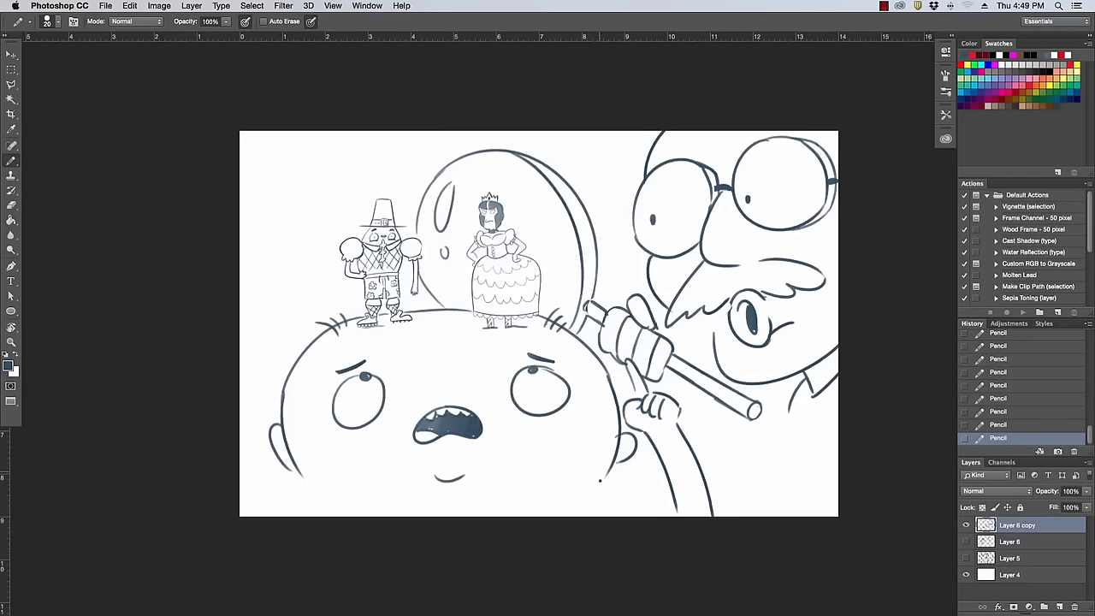
Erase the head outline where it crosses the ears, and add inner fold lines to both ears.
{"action": "key", "text": "e"}
{"action": "left_click_drag", "start_coordinate": [615, 455], "coordinate": [619, 446]}
{"action": "left_click_drag", "start_coordinate": [284, 433], "coordinate": [303, 474]}
{"action": "left_click_drag", "start_coordinate": [277, 435], "coordinate": [294, 456]}
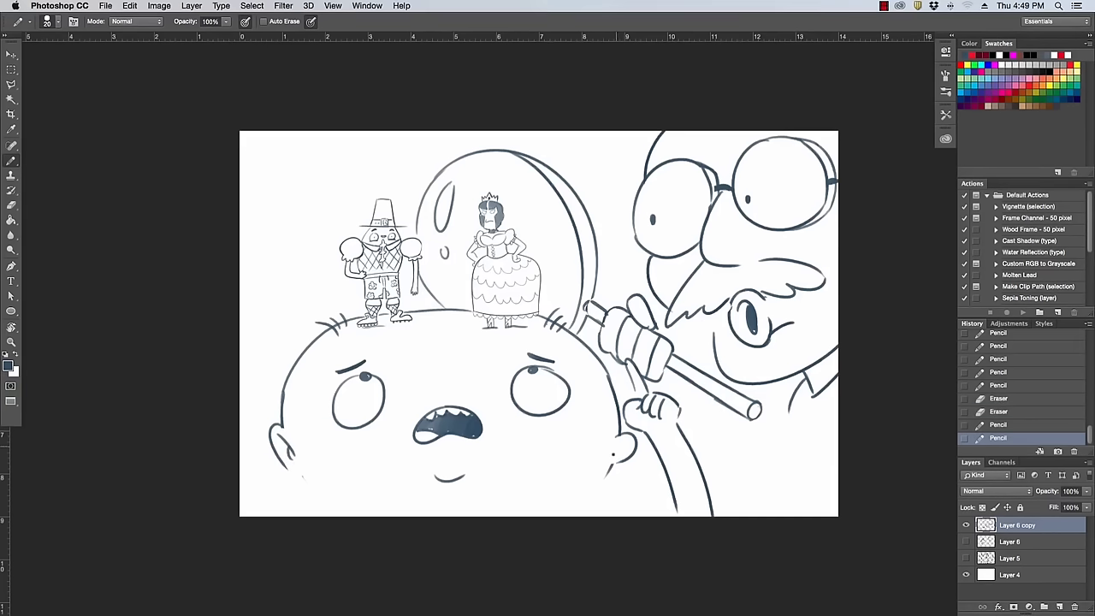
{"action": "left_click_drag", "start_coordinate": [613, 455], "coordinate": [617, 449]}
{"action": "left_click_drag", "start_coordinate": [616, 450], "coordinate": [633, 438]}
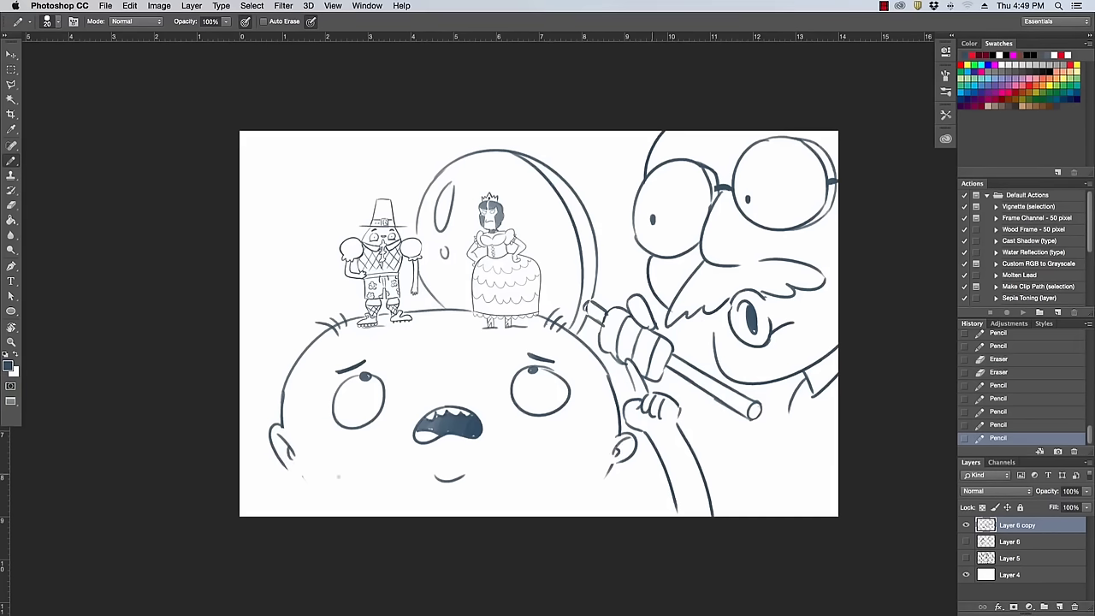
Draw the giant head's rounded jaw from each ear down to the canvas edge, undoing and retrying strokes.
{"action": "left_click_drag", "start_coordinate": [298, 462], "coordinate": [325, 506]}
{"action": "key", "text": "super+z"}
{"action": "mouse_move", "coordinate": [300, 465]}
{"action": "left_mouse_down"}
{"action": "mouse_move", "coordinate": [306, 480]}
{"action": "mouse_move", "coordinate": [384, 503]}
{"action": "left_mouse_up"}
{"action": "key", "text": "super+z"}
{"action": "key", "text": "super+z"}
{"action": "left_click_drag", "start_coordinate": [296, 464], "coordinate": [377, 516]}
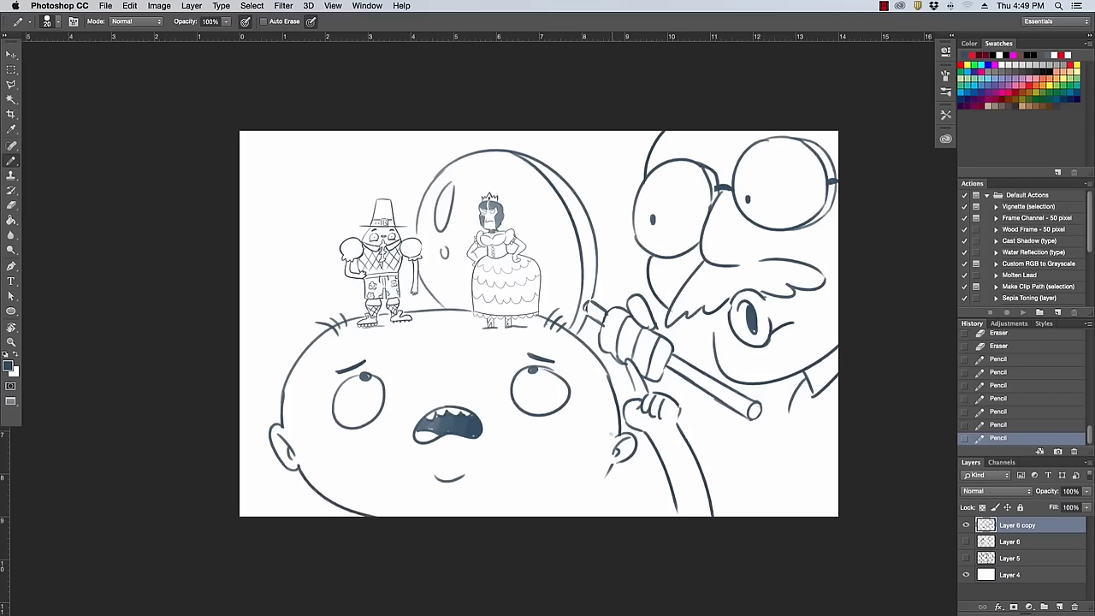
{"action": "left_click_drag", "start_coordinate": [559, 514], "coordinate": [612, 463]}
Sketch the sleeve lines behind the small clenched hand, undoing and retrying strokes.
{"action": "mouse_move", "coordinate": [615, 359]}
{"action": "left_mouse_down"}
{"action": "mouse_move", "coordinate": [627, 400]}
{"action": "mouse_move", "coordinate": [695, 433]}
{"action": "left_mouse_up"}
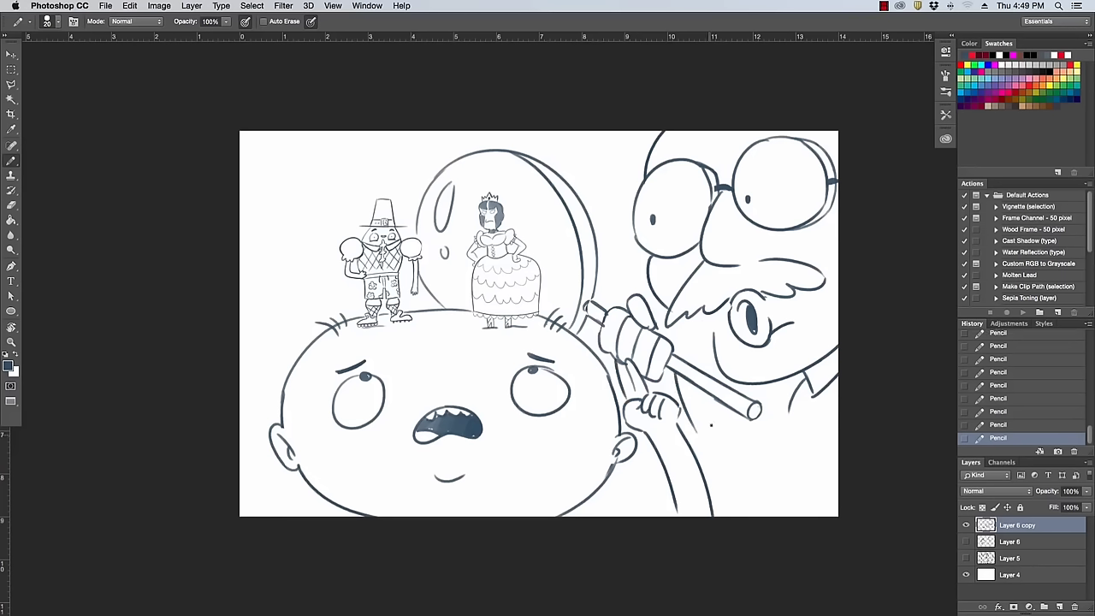
{"action": "key", "text": "super+z"}
{"action": "mouse_move", "coordinate": [676, 370]}
{"action": "left_mouse_down"}
{"action": "mouse_move", "coordinate": [718, 457]}
{"action": "mouse_move", "coordinate": [718, 403]}
{"action": "mouse_move", "coordinate": [774, 383]}
{"action": "mouse_move", "coordinate": [820, 416]}
{"action": "left_mouse_up"}
{"action": "key", "text": "super+z"}
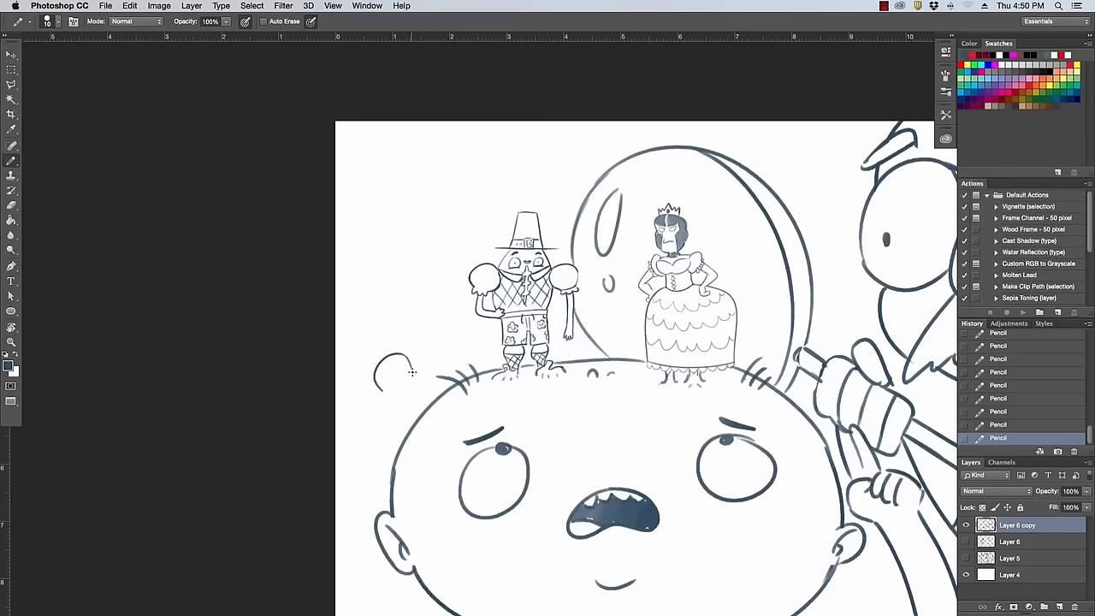
Draw a tiny skull-faced clown with curly hair, a flowered hat and a ruffled collar at the giant head's edge.
{"action": "mouse_move", "coordinate": [399, 388]}
{"action": "left_mouse_down"}
{"action": "mouse_move", "coordinate": [414, 374]}
{"action": "mouse_move", "coordinate": [390, 375]}
{"action": "mouse_move", "coordinate": [368, 396]}
{"action": "left_mouse_up"}
{"action": "left_click_drag", "start_coordinate": [368, 395], "coordinate": [363, 405]}
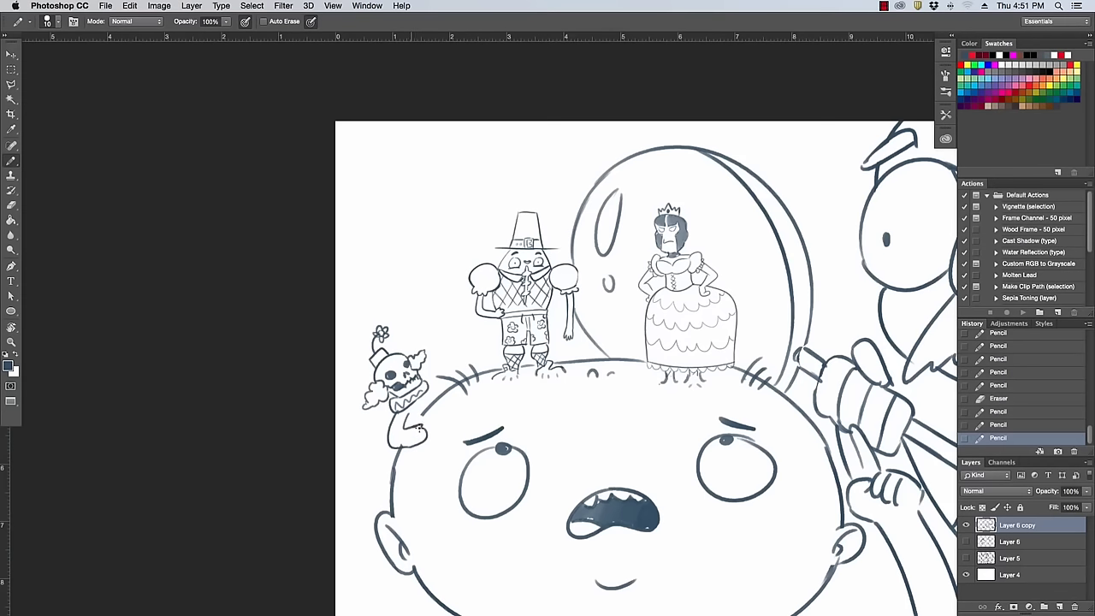
{"action": "left_click_drag", "start_coordinate": [418, 428], "coordinate": [417, 434]}
{"action": "mouse_move", "coordinate": [427, 385]}
{"action": "left_mouse_down"}
{"action": "mouse_move", "coordinate": [432, 349]}
{"action": "mouse_move", "coordinate": [459, 376]}
{"action": "left_mouse_up"}
{"action": "key", "text": "super+z"}
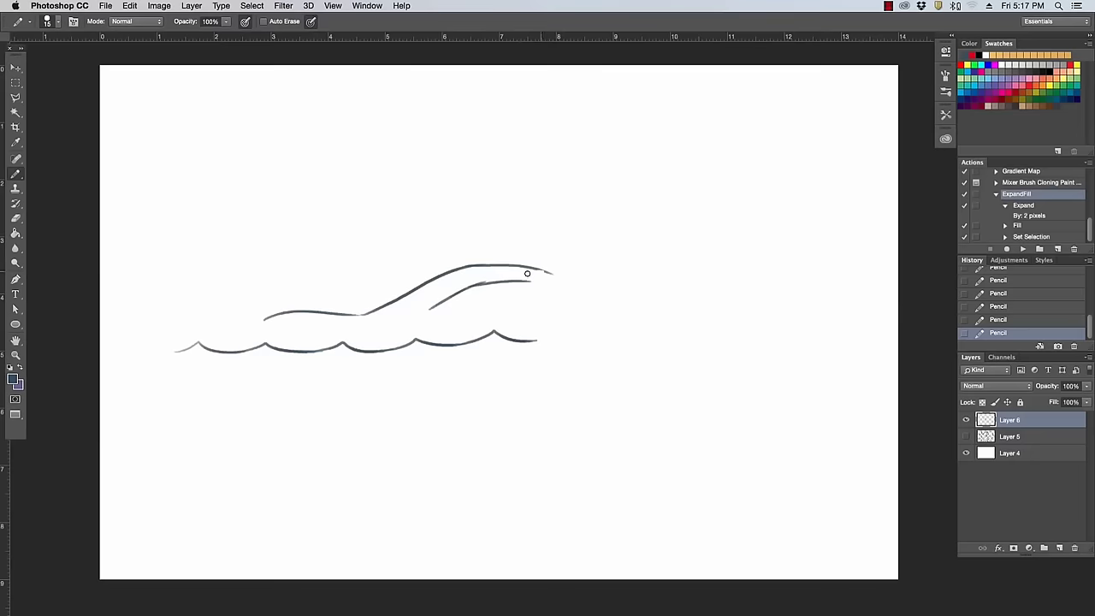
Draw the swimmer's outstretched hand with fingers, undoing and retrying strokes, and add splash lines and droplets above the arm.
{"action": "mouse_move", "coordinate": [527, 273]}
{"action": "left_mouse_down"}
{"action": "mouse_move", "coordinate": [578, 273]}
{"action": "mouse_move", "coordinate": [561, 295]}
{"action": "mouse_move", "coordinate": [581, 281]}
{"action": "mouse_move", "coordinate": [558, 270]}
{"action": "mouse_move", "coordinate": [582, 272]}
{"action": "mouse_move", "coordinate": [565, 282]}
{"action": "mouse_move", "coordinate": [578, 289]}
{"action": "mouse_move", "coordinate": [561, 284]}
{"action": "mouse_move", "coordinate": [564, 272]}
{"action": "left_mouse_up"}
{"action": "key", "text": "ctrl+z"}
{"action": "key", "text": "super+alt+z"}
{"action": "key", "text": "super+alt+z"}
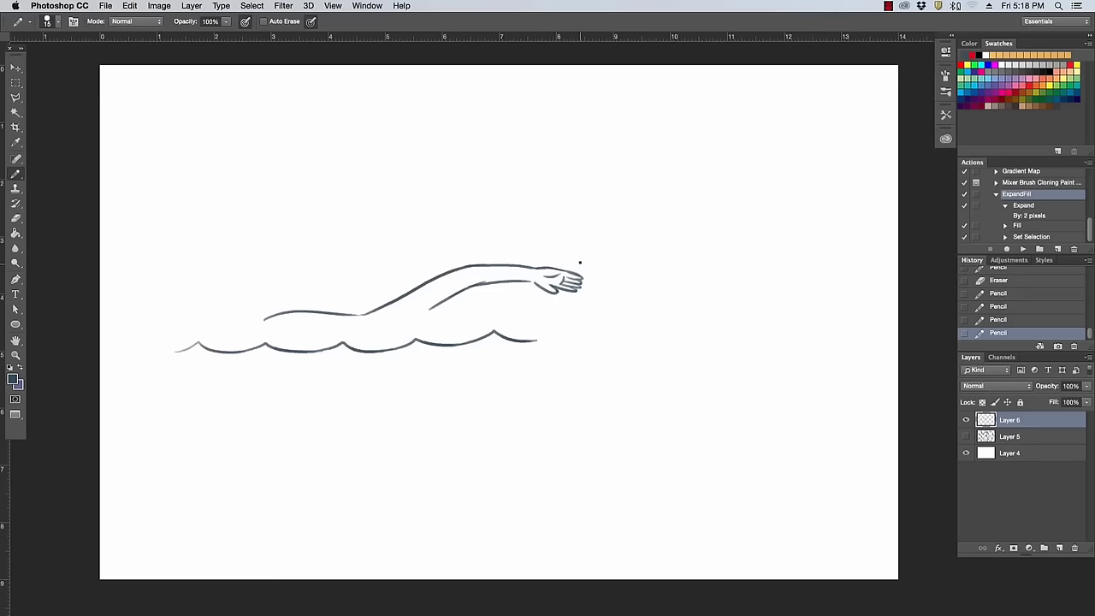
{"action": "mouse_move", "coordinate": [580, 263]}
{"action": "left_mouse_down"}
{"action": "mouse_move", "coordinate": [554, 240]}
{"action": "mouse_move", "coordinate": [487, 218]}
{"action": "mouse_move", "coordinate": [521, 231]}
{"action": "mouse_move", "coordinate": [486, 237]}
{"action": "mouse_move", "coordinate": [509, 252]}
{"action": "left_mouse_up"}
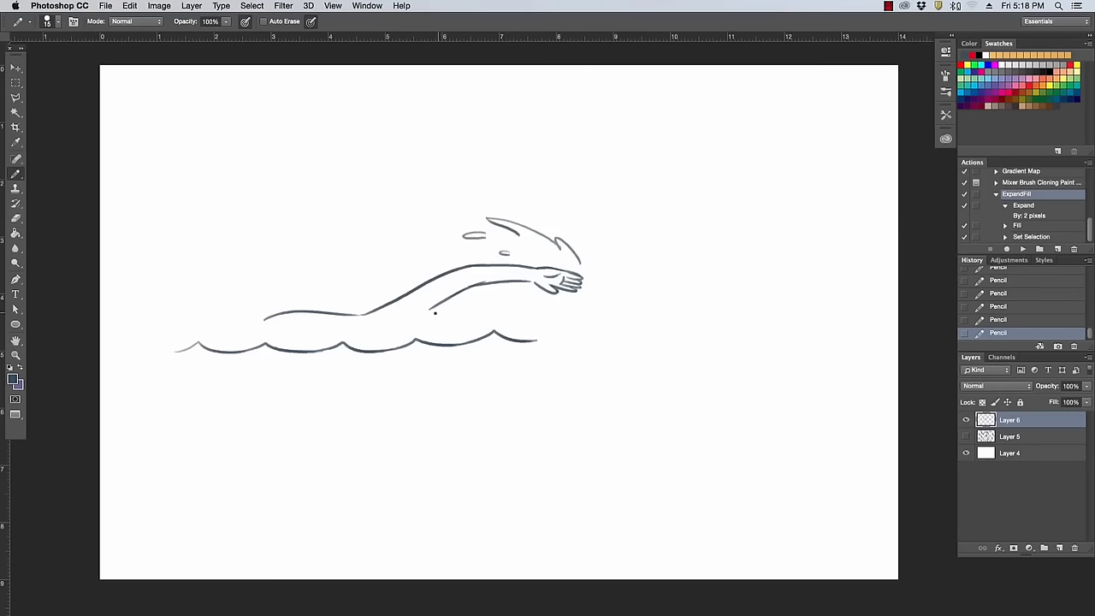
Draw the swimmer's head with cap and goggles, extend the waves ahead, and join the legs to the back line.
{"action": "left_click_drag", "start_coordinate": [435, 307], "coordinate": [483, 322]}
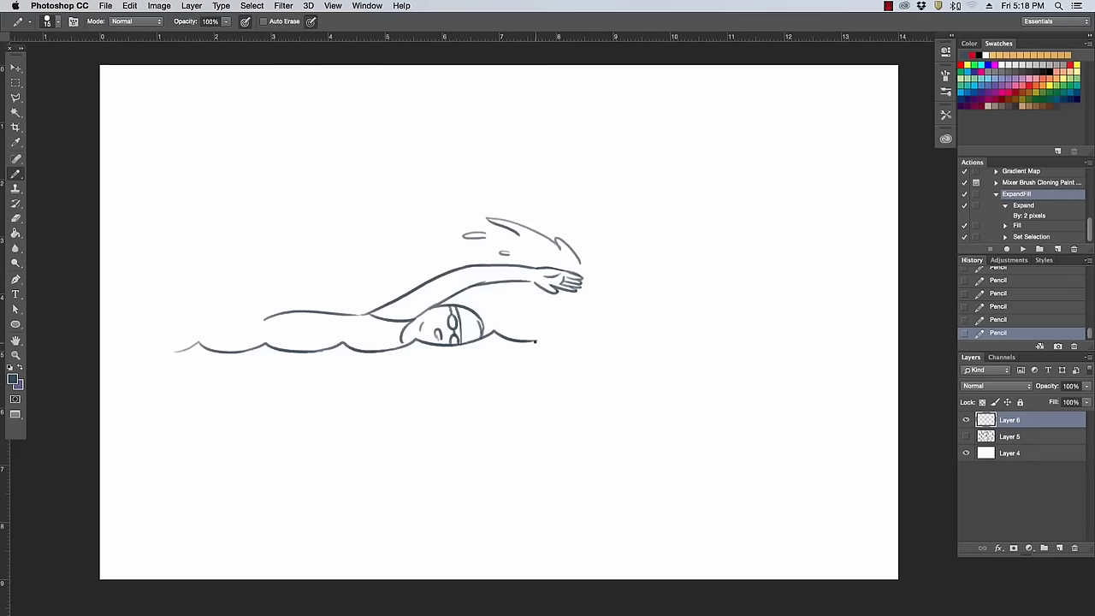
{"action": "left_click_drag", "start_coordinate": [535, 341], "coordinate": [601, 333]}
{"action": "key", "text": "ctrl+z"}
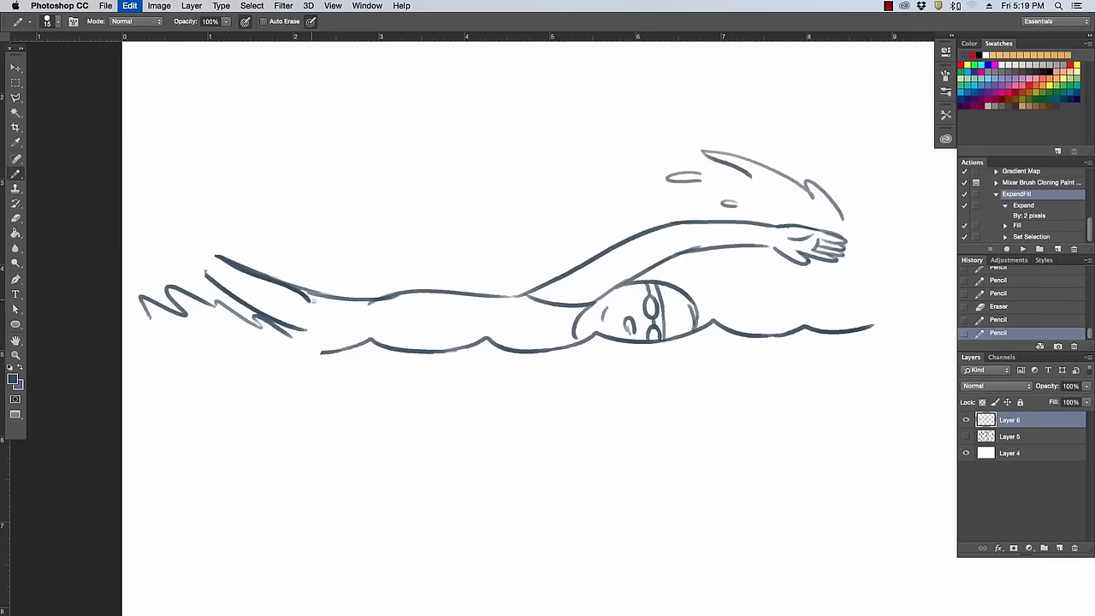
{"action": "left_click_drag", "start_coordinate": [313, 300], "coordinate": [407, 294]}
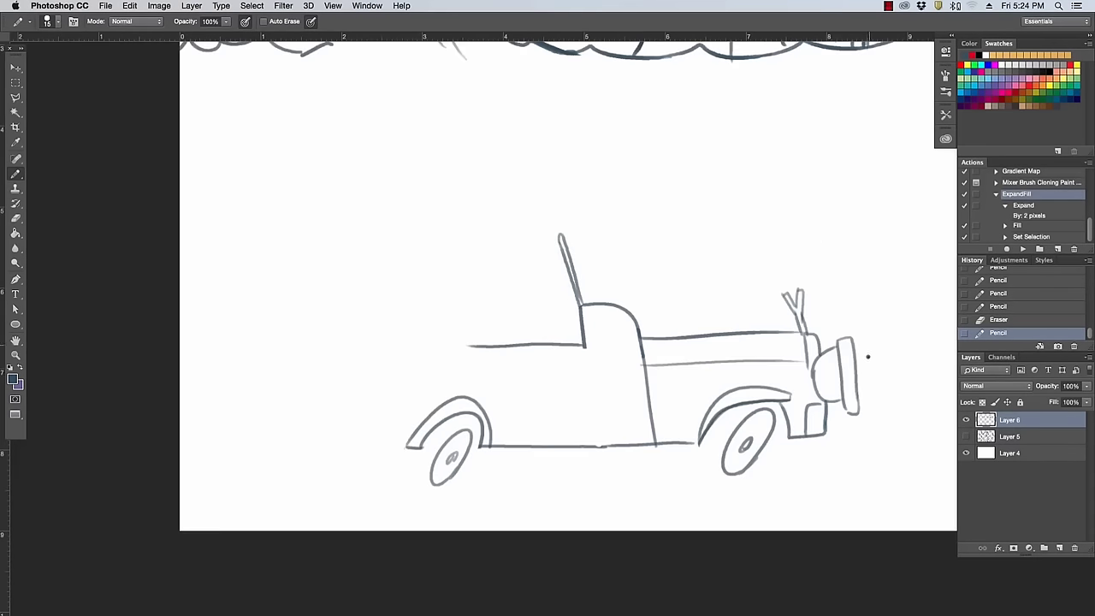
Lasso the headlight at the car's front, scale it to about 72 percent, and clean up its edge with the Eraser.
{"action": "key", "text": "l"}
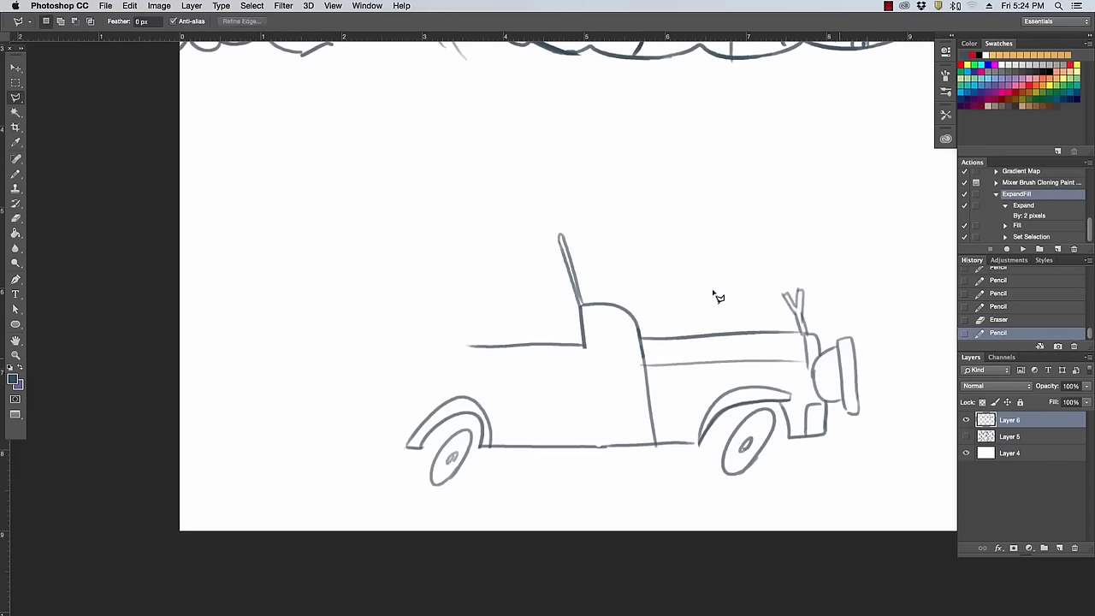
{"action": "left_click", "coordinate": [15, 97]}
{"action": "left_click", "coordinate": [53, 93]}
{"action": "mouse_move", "coordinate": [853, 436]}
{"action": "left_mouse_down"}
{"action": "mouse_move", "coordinate": [815, 371]}
{"action": "mouse_move", "coordinate": [827, 344]}
{"action": "mouse_move", "coordinate": [875, 420]}
{"action": "mouse_move", "coordinate": [844, 386]}
{"action": "left_mouse_up"}
{"action": "key", "text": "ctrl+t"}
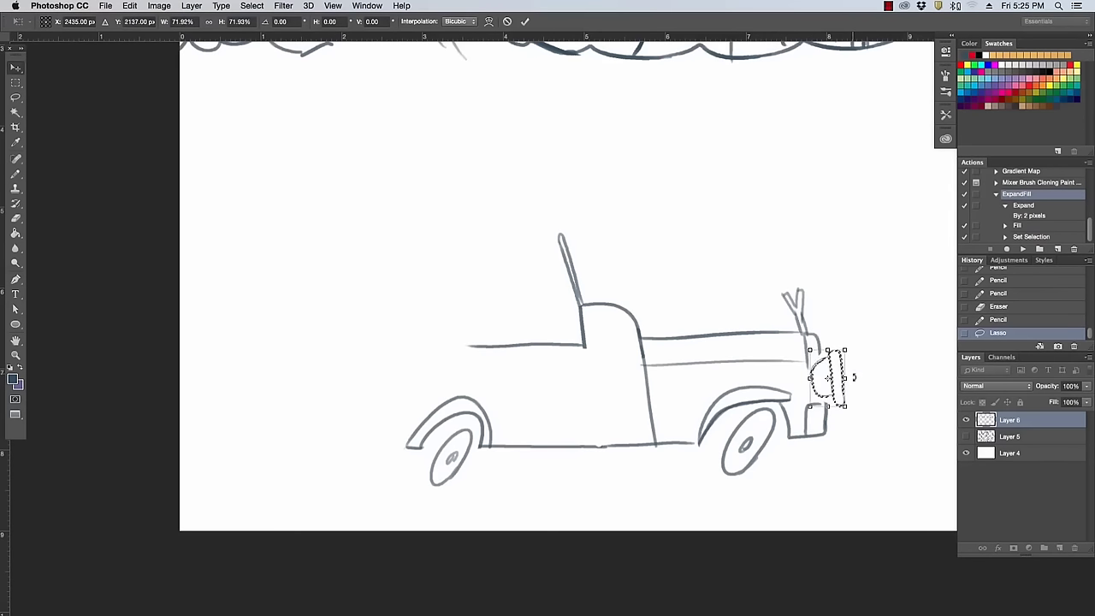
{"action": "key", "text": "Return"}
{"action": "key", "text": "ctrl+d"}
{"action": "key", "text": "e"}
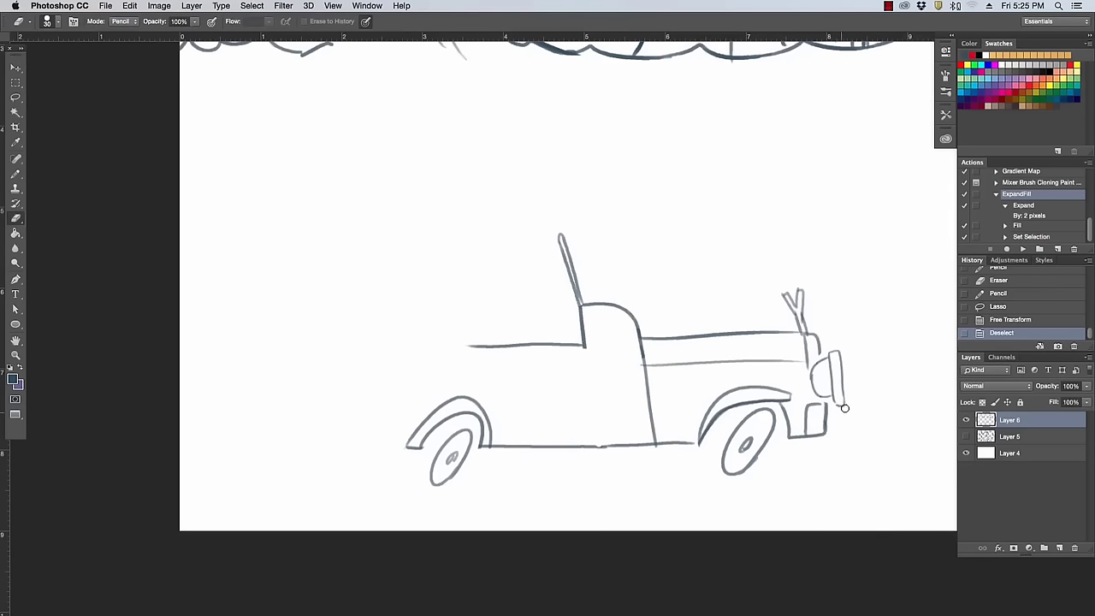
{"action": "left_click", "coordinate": [844, 409]}
{"action": "key", "text": "v"}
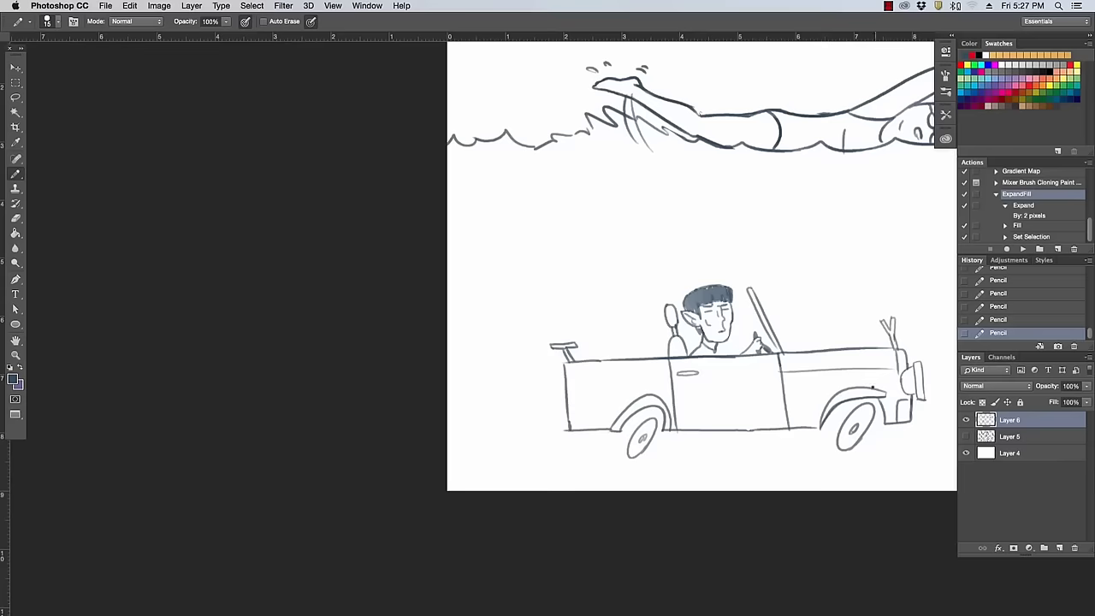
Erase the stray line at the car's front wheel arch.
{"action": "key", "text": "e"}
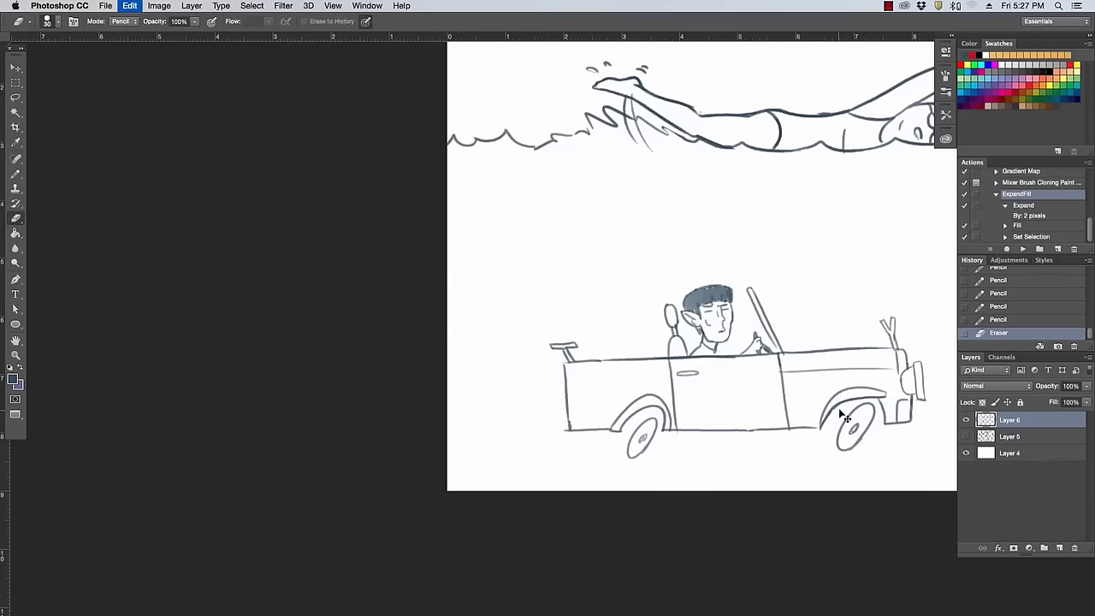
{"action": "mouse_move", "coordinate": [834, 412]}
{"action": "left_mouse_down"}
{"action": "mouse_move", "coordinate": [868, 399]}
{"action": "mouse_move", "coordinate": [790, 450]}
{"action": "mouse_move", "coordinate": [753, 454]}
{"action": "left_mouse_up"}
{"action": "key", "text": "z"}
{"action": "key", "text": "z"}
Lasso the car with its driver, enlarge it, and position it centrally beneath the swimmer.
{"action": "mouse_move", "coordinate": [848, 432]}
{"action": "left_mouse_down"}
{"action": "mouse_move", "coordinate": [648, 476]}
{"action": "mouse_move", "coordinate": [381, 473]}
{"action": "mouse_move", "coordinate": [586, 313]}
{"action": "mouse_move", "coordinate": [691, 455]}
{"action": "mouse_move", "coordinate": [667, 469]}
{"action": "left_mouse_up"}
{"action": "key", "text": "space"}
{"action": "key", "text": "l"}
{"action": "key", "text": "ctrl+t"}
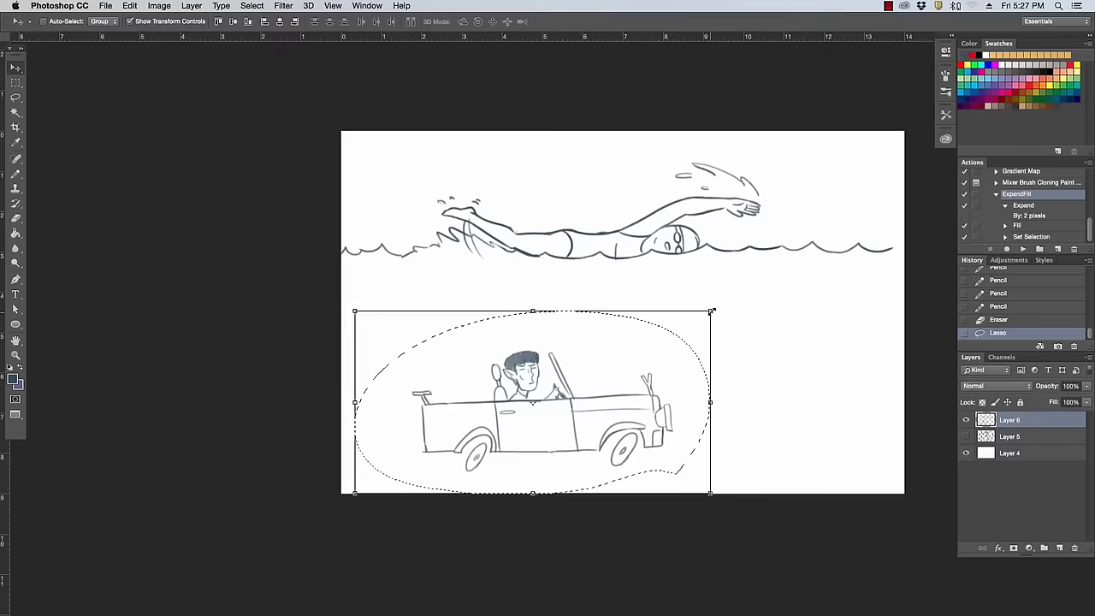
{"action": "mouse_move", "coordinate": [720, 310]}
{"action": "left_mouse_down"}
{"action": "mouse_move", "coordinate": [814, 276]}
{"action": "mouse_move", "coordinate": [861, 237]}
{"action": "left_mouse_up"}
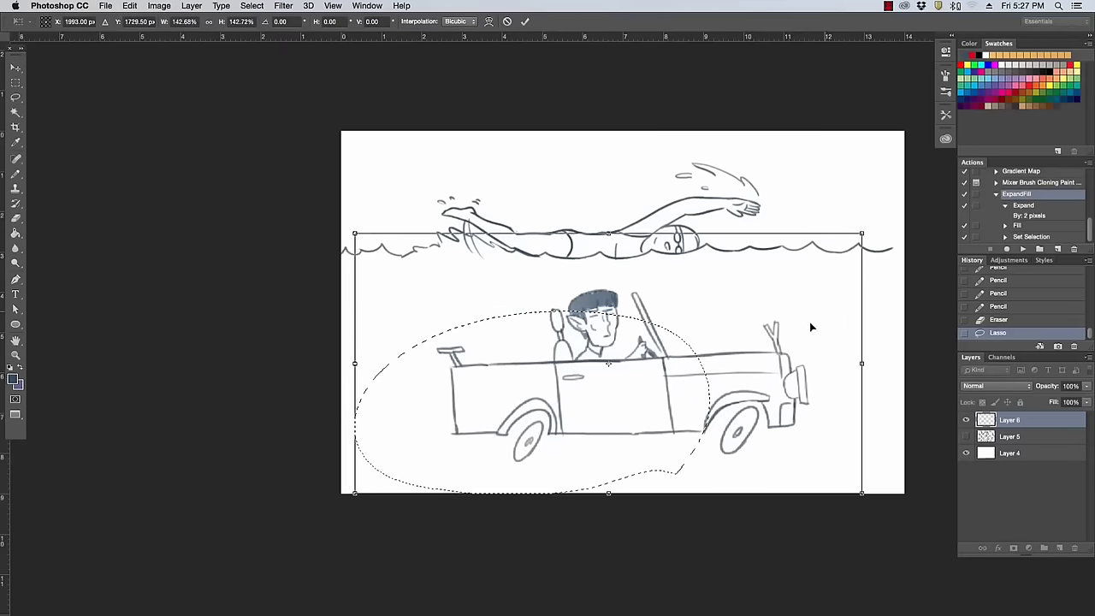
{"action": "mouse_move", "coordinate": [805, 339]}
{"action": "left_mouse_down"}
{"action": "mouse_move", "coordinate": [786, 369]}
{"action": "mouse_move", "coordinate": [794, 345]}
{"action": "left_mouse_up"}
{"action": "left_click_drag", "start_coordinate": [850, 247], "coordinate": [801, 273]}
{"action": "left_click_drag", "start_coordinate": [769, 348], "coordinate": [791, 330]}
{"action": "key", "text": "Return"}
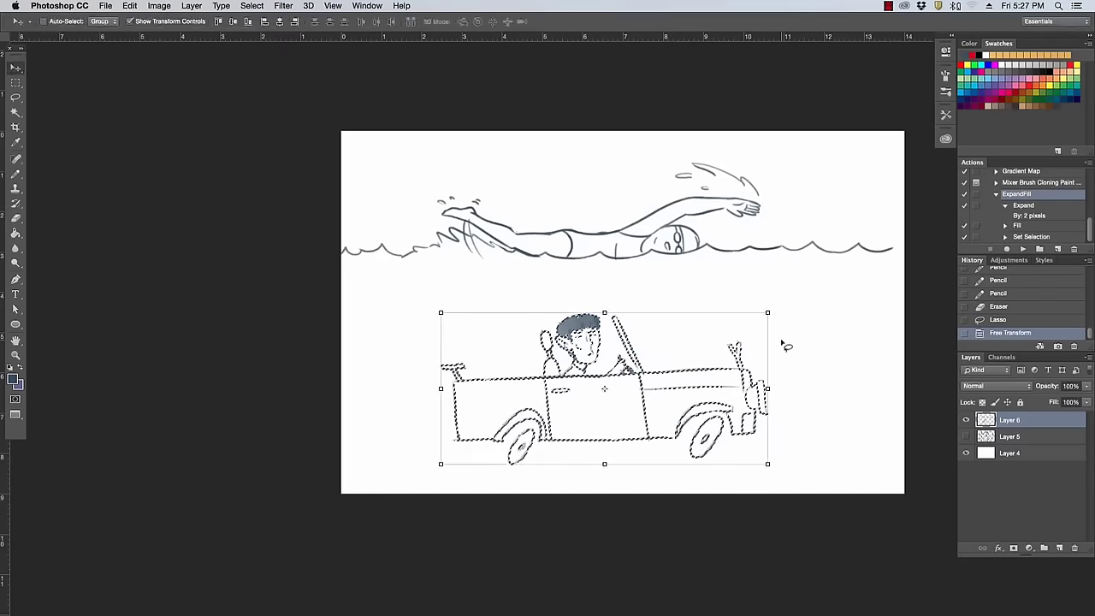
{"action": "key", "text": "ctrl+d"}
Lasso the swimmer with the waves and scale the selection down toward the canvas's right side.
{"action": "mouse_move", "coordinate": [659, 293]}
{"action": "left_mouse_down"}
{"action": "mouse_move", "coordinate": [306, 286]}
{"action": "mouse_move", "coordinate": [564, 118]}
{"action": "mouse_move", "coordinate": [919, 180]}
{"action": "mouse_move", "coordinate": [893, 287]}
{"action": "left_mouse_up"}
{"action": "key", "text": "ctrl+t"}
{"action": "mouse_move", "coordinate": [905, 131]}
{"action": "left_mouse_down"}
{"action": "mouse_move", "coordinate": [737, 193]}
{"action": "mouse_move", "coordinate": [714, 215]}
{"action": "mouse_move", "coordinate": [904, 216]}
{"action": "left_mouse_up"}
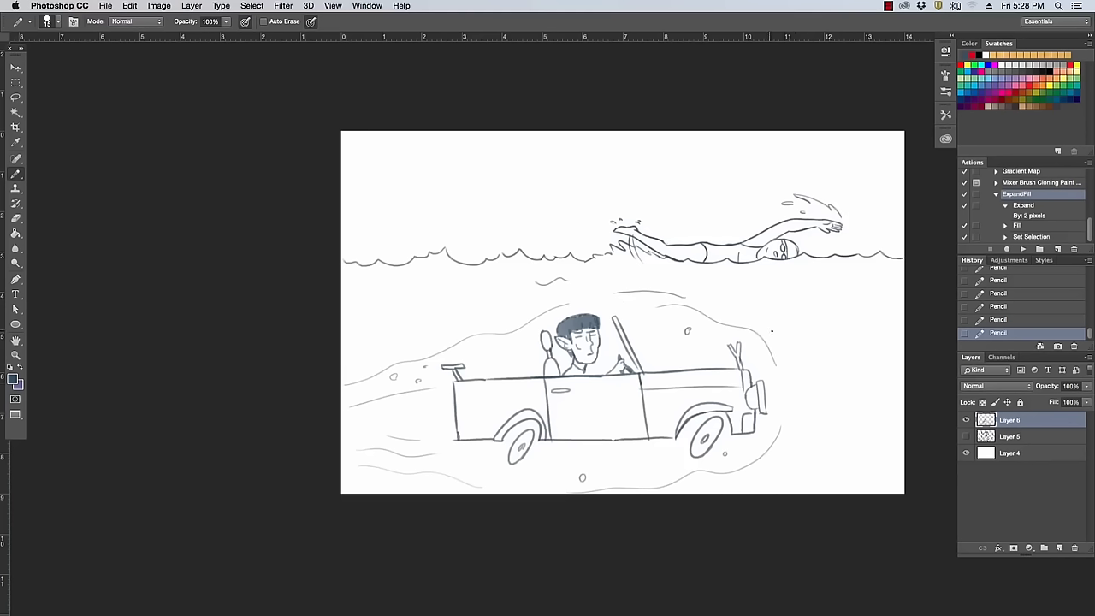
Draw curved water-flow lines wrapping around the front of the submerged car.
{"action": "mouse_move", "coordinate": [770, 329]}
{"action": "left_mouse_down"}
{"action": "mouse_move", "coordinate": [794, 422]}
{"action": "mouse_move", "coordinate": [765, 469]}
{"action": "left_mouse_up"}
{"action": "mouse_move", "coordinate": [740, 301]}
{"action": "left_mouse_down"}
{"action": "mouse_move", "coordinate": [764, 318]}
{"action": "mouse_move", "coordinate": [748, 293]}
{"action": "mouse_move", "coordinate": [780, 286]}
{"action": "left_mouse_up"}
{"action": "key", "text": "z"}
{"action": "key", "text": "b"}
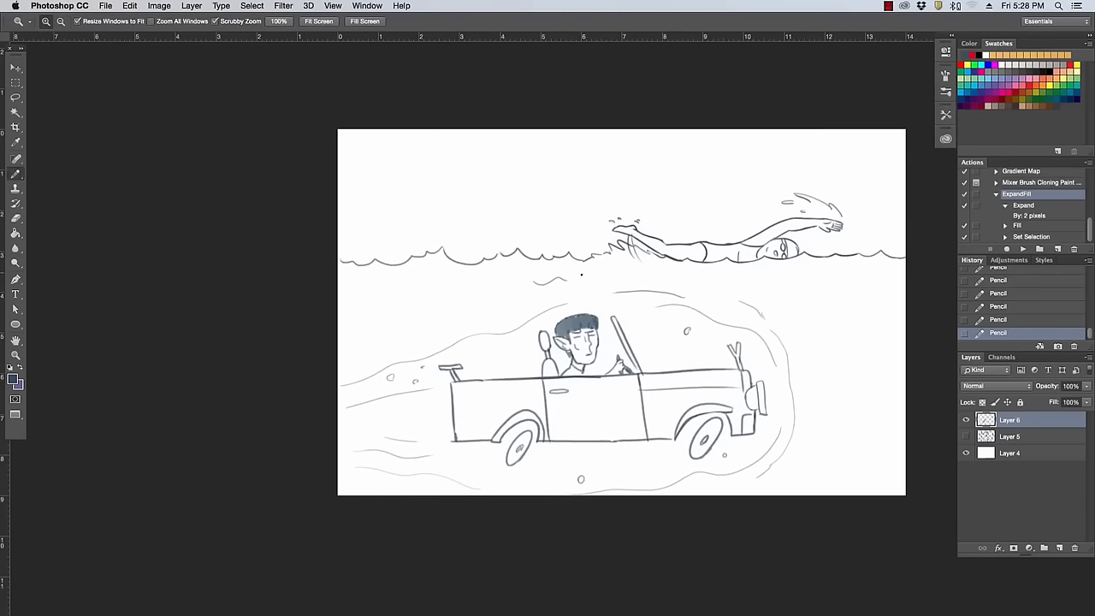
Erase the small wavy mark just beneath the water surface above the driver.
{"action": "left_click", "coordinate": [542, 270]}
{"action": "right_click", "coordinate": [541, 270]}
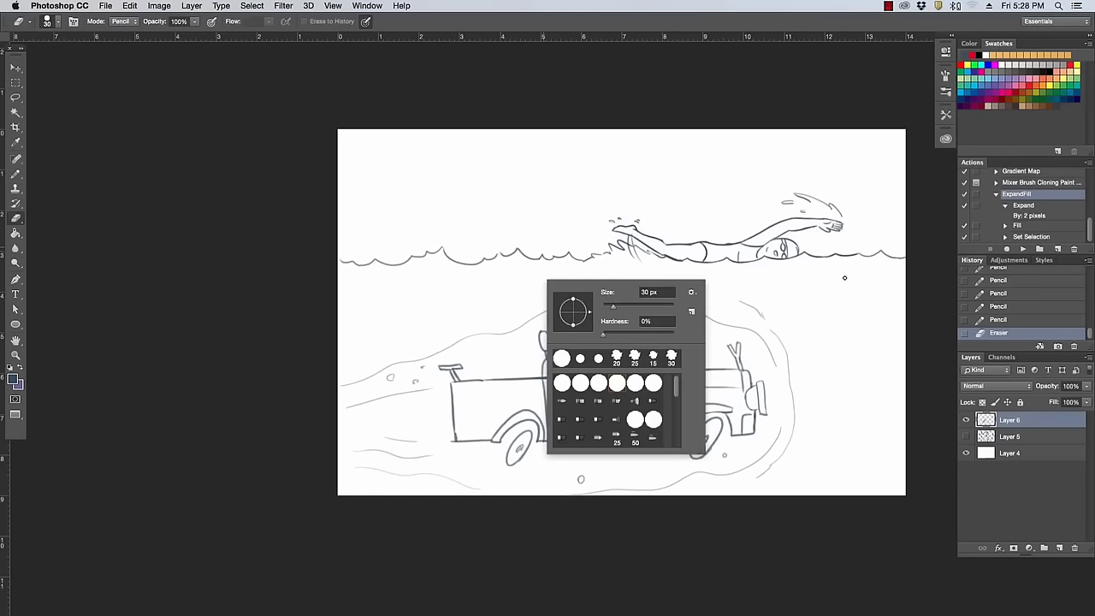
{"action": "left_click", "coordinate": [860, 285]}
{"action": "key", "text": "z"}
{"action": "left_click_drag", "start_coordinate": [905, 260], "coordinate": [887, 267]}
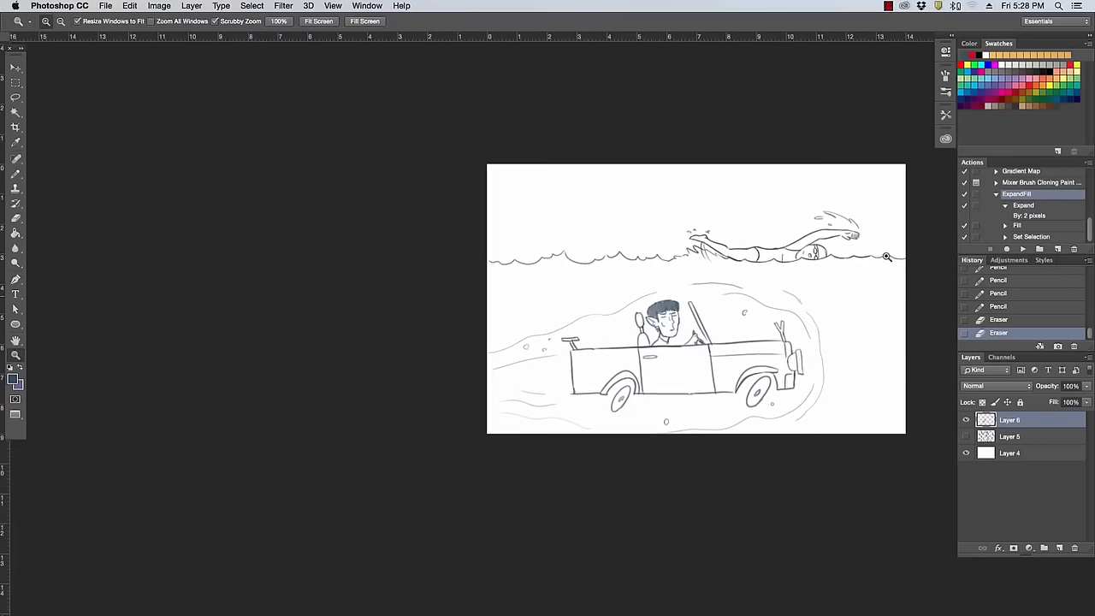
{"action": "key", "text": "e"}
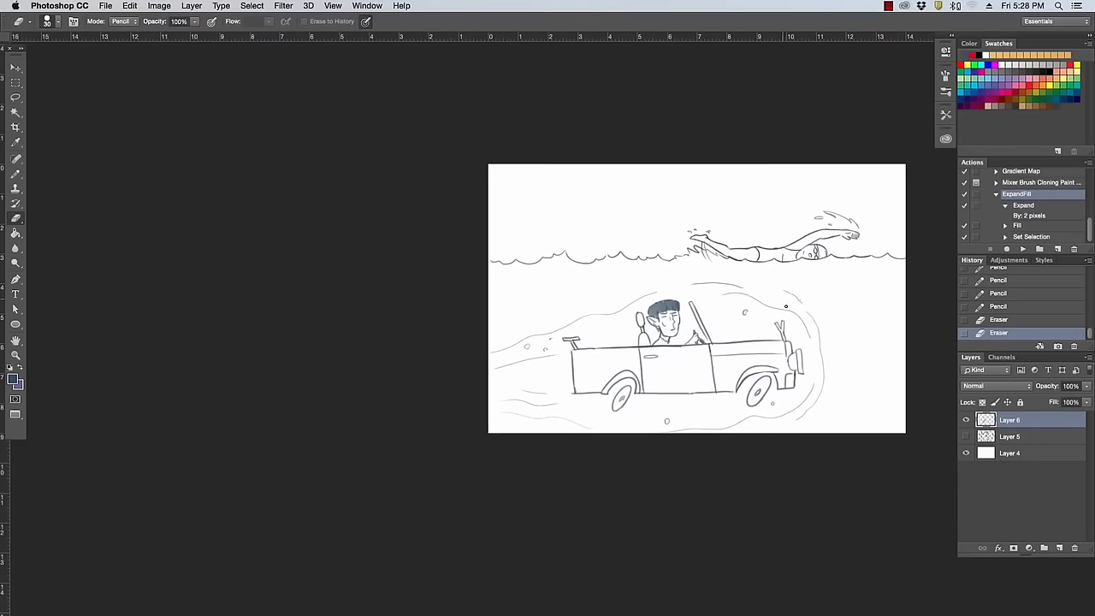
{"action": "key", "text": "b"}
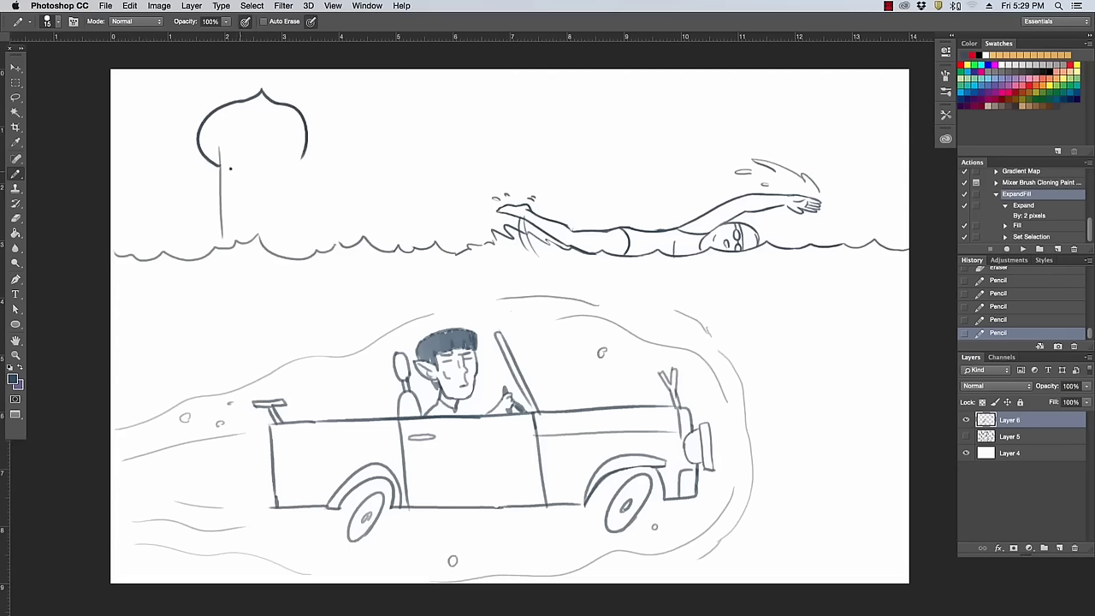
Draw the onion dome's flat base and redraw its curved sides and pointed tip, undoing and retrying strokes.
{"action": "left_click_drag", "start_coordinate": [225, 168], "coordinate": [297, 158]}
{"action": "mouse_move", "coordinate": [253, 102]}
{"action": "left_mouse_down"}
{"action": "mouse_move", "coordinate": [264, 92]}
{"action": "mouse_move", "coordinate": [281, 103]}
{"action": "mouse_move", "coordinate": [311, 148]}
{"action": "left_mouse_up"}
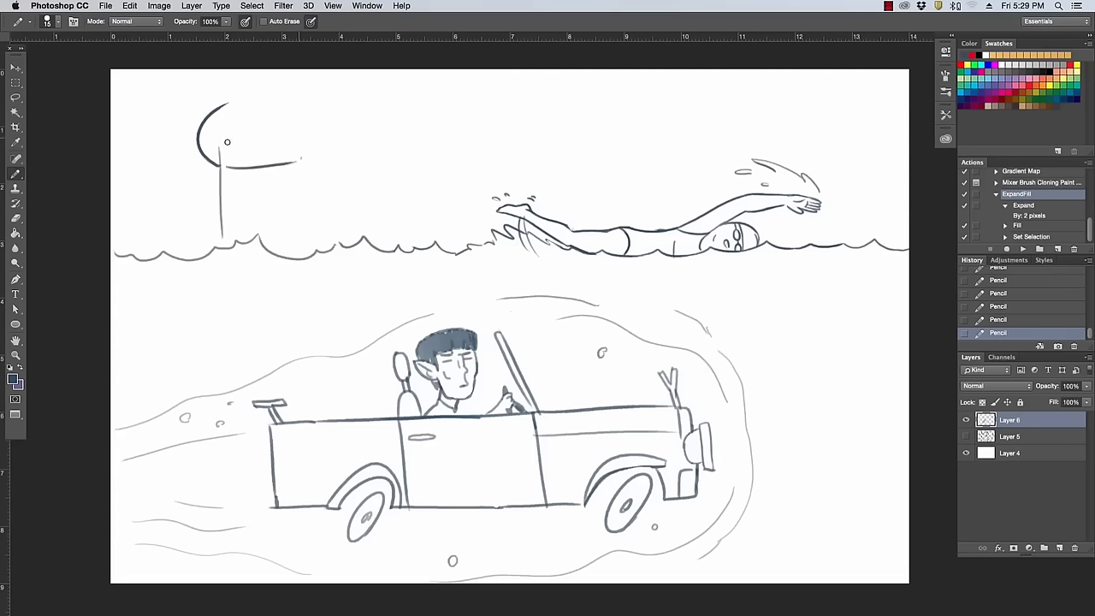
{"action": "left_click_drag", "start_coordinate": [226, 142], "coordinate": [220, 159]}
{"action": "mouse_move", "coordinate": [219, 106]}
{"action": "left_mouse_down"}
{"action": "mouse_move", "coordinate": [261, 71]}
{"action": "mouse_move", "coordinate": [291, 110]}
{"action": "mouse_move", "coordinate": [297, 162]}
{"action": "left_mouse_up"}
{"action": "key", "text": "super+z"}
{"action": "left_click", "coordinate": [300, 159]}
{"action": "mouse_move", "coordinate": [287, 106]}
{"action": "left_mouse_down"}
{"action": "mouse_move", "coordinate": [308, 132]}
{"action": "mouse_move", "coordinate": [305, 120]}
{"action": "mouse_move", "coordinate": [294, 164]}
{"action": "left_mouse_up"}
{"action": "left_click_drag", "start_coordinate": [309, 127], "coordinate": [294, 162]}
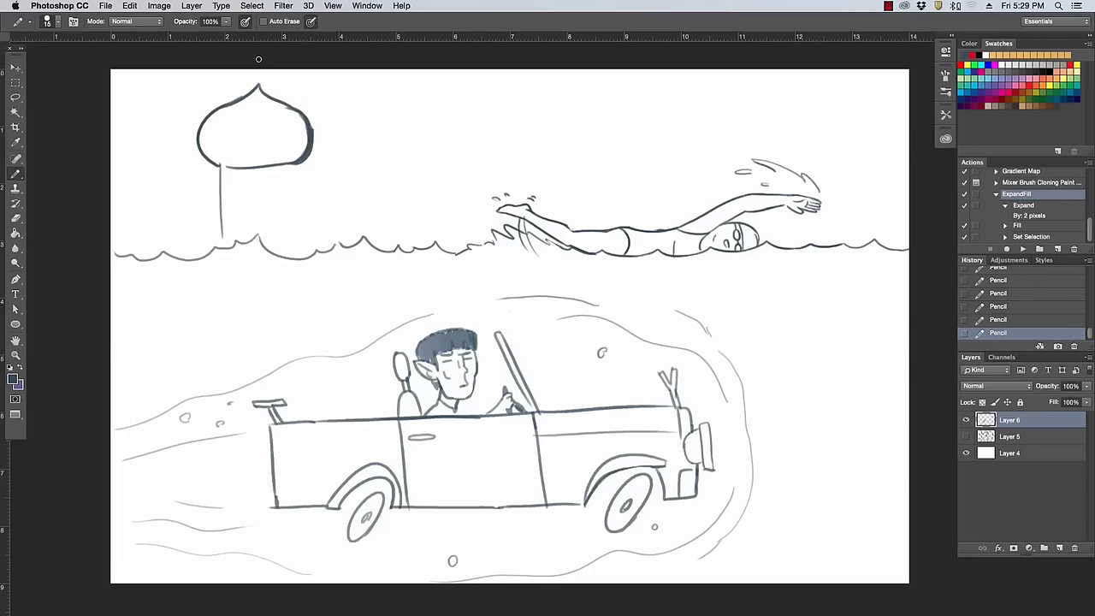
Thin the dome's thick side with the Eraser, and complete the tower beneath it with a second wall and arched window.
{"action": "key", "text": "e"}
{"action": "left_click_drag", "start_coordinate": [286, 108], "coordinate": [306, 125]}
{"action": "mouse_move", "coordinate": [299, 121]}
{"action": "left_mouse_down"}
{"action": "mouse_move", "coordinate": [302, 149]}
{"action": "mouse_move", "coordinate": [288, 163]}
{"action": "mouse_move", "coordinate": [300, 118]}
{"action": "mouse_move", "coordinate": [297, 166]}
{"action": "mouse_move", "coordinate": [302, 115]}
{"action": "mouse_move", "coordinate": [312, 148]}
{"action": "left_mouse_up"}
{"action": "mouse_move", "coordinate": [225, 163]}
{"action": "left_mouse_down"}
{"action": "mouse_move", "coordinate": [284, 159]}
{"action": "mouse_move", "coordinate": [298, 235]}
{"action": "mouse_move", "coordinate": [296, 162]}
{"action": "mouse_move", "coordinate": [266, 202]}
{"action": "left_mouse_up"}
Lasso the onion-domed tower, rotate it 90 degrees clockwise, and place it horizontally above the waves behind the swimmer.
{"action": "left_click", "coordinate": [16, 97]}
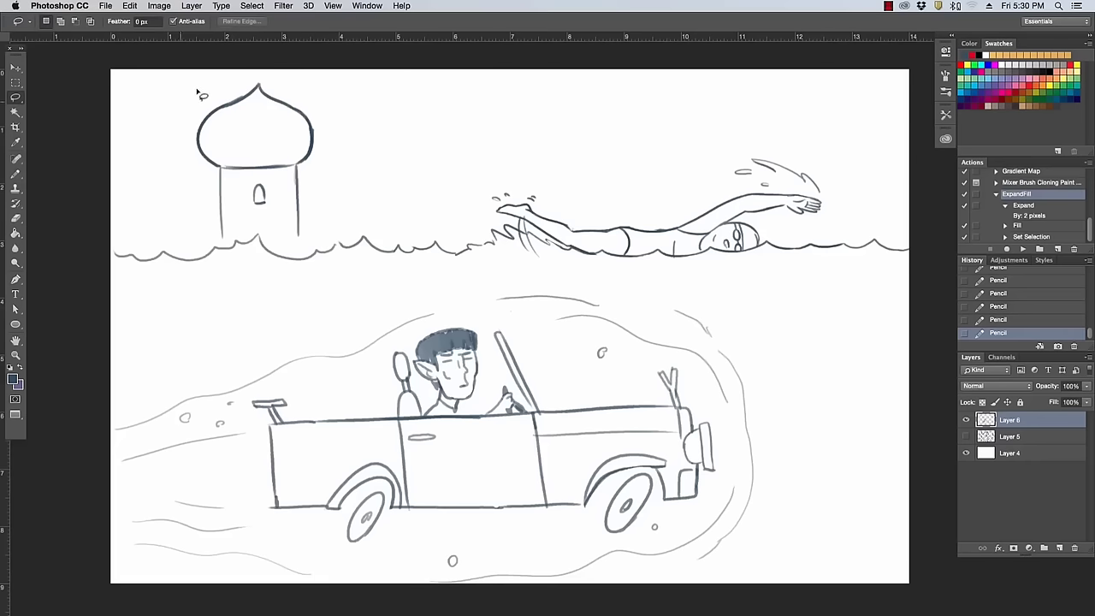
{"action": "left_click_drag", "start_coordinate": [185, 187], "coordinate": [191, 202]}
{"action": "mouse_move", "coordinate": [210, 81]}
{"action": "left_mouse_down"}
{"action": "mouse_move", "coordinate": [197, 201]}
{"action": "mouse_move", "coordinate": [214, 247]}
{"action": "mouse_move", "coordinate": [255, 230]}
{"action": "mouse_move", "coordinate": [291, 242]}
{"action": "mouse_move", "coordinate": [318, 220]}
{"action": "mouse_move", "coordinate": [322, 132]}
{"action": "mouse_move", "coordinate": [257, 81]}
{"action": "mouse_move", "coordinate": [210, 82]}
{"action": "left_mouse_up"}
{"action": "left_click", "coordinate": [21, 71]}
{"action": "key", "text": "ctrl+t"}
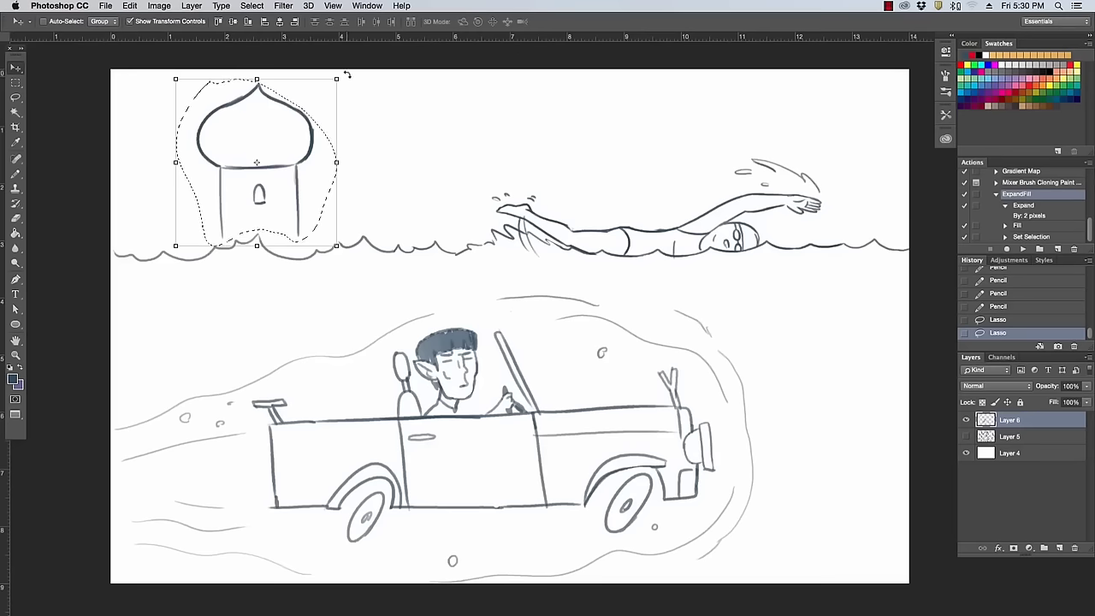
{"action": "left_click_drag", "start_coordinate": [354, 87], "coordinate": [318, 261]}
{"action": "mouse_move", "coordinate": [299, 210]}
{"action": "left_mouse_down"}
{"action": "mouse_move", "coordinate": [382, 205]}
{"action": "mouse_move", "coordinate": [383, 194]}
{"action": "left_mouse_up"}
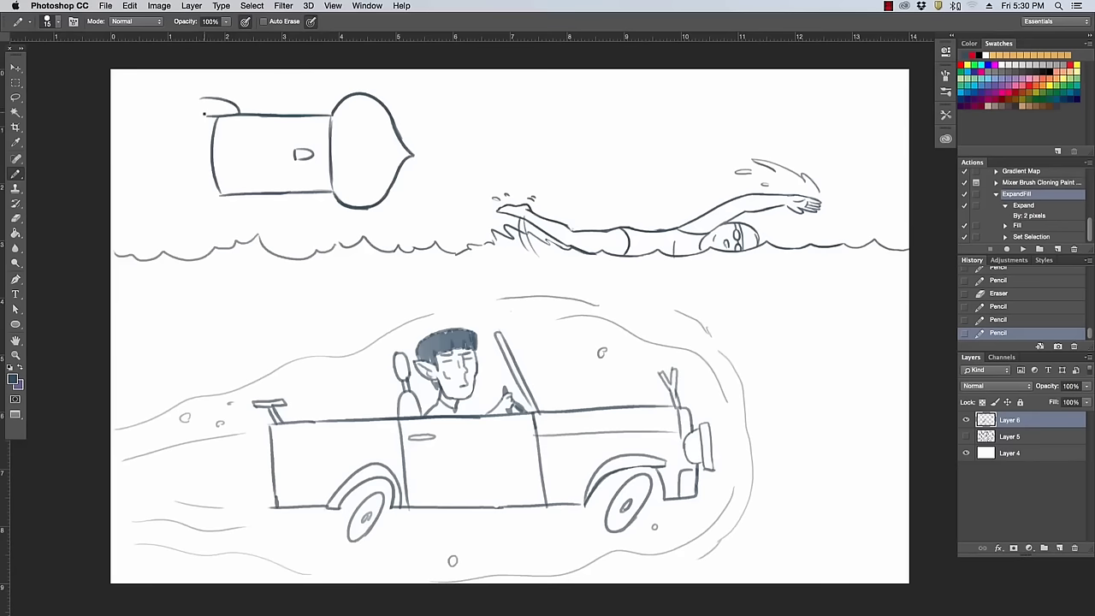
Draw two rocket boosters at the horizontal tower's base with exhaust smoke trailing behind, and add strokes at the dome's pointed tip.
{"action": "mouse_move", "coordinate": [202, 118]}
{"action": "left_mouse_down"}
{"action": "mouse_move", "coordinate": [201, 98]}
{"action": "mouse_move", "coordinate": [155, 93]}
{"action": "mouse_move", "coordinate": [195, 114]}
{"action": "left_mouse_up"}
{"action": "mouse_move", "coordinate": [241, 198]}
{"action": "left_mouse_down"}
{"action": "mouse_move", "coordinate": [208, 208]}
{"action": "mouse_move", "coordinate": [224, 205]}
{"action": "mouse_move", "coordinate": [211, 195]}
{"action": "mouse_move", "coordinate": [214, 212]}
{"action": "mouse_move", "coordinate": [234, 200]}
{"action": "mouse_move", "coordinate": [153, 211]}
{"action": "mouse_move", "coordinate": [187, 194]}
{"action": "left_mouse_up"}
{"action": "mouse_move", "coordinate": [132, 130]}
{"action": "left_mouse_down"}
{"action": "mouse_move", "coordinate": [156, 124]}
{"action": "mouse_move", "coordinate": [146, 81]}
{"action": "mouse_move", "coordinate": [130, 75]}
{"action": "left_mouse_up"}
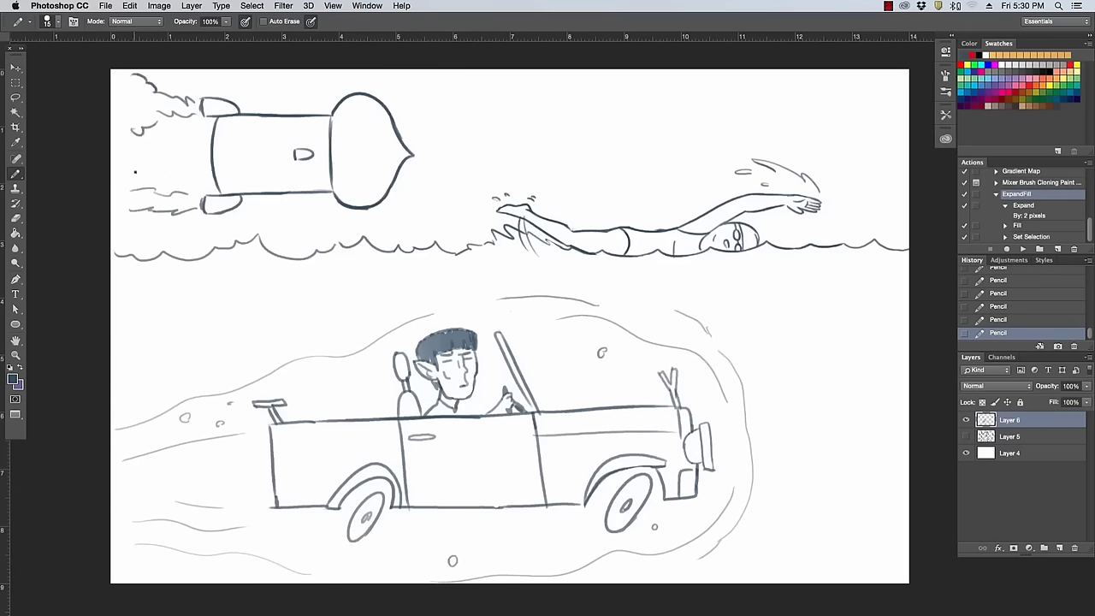
{"action": "left_click_drag", "start_coordinate": [135, 163], "coordinate": [124, 183]}
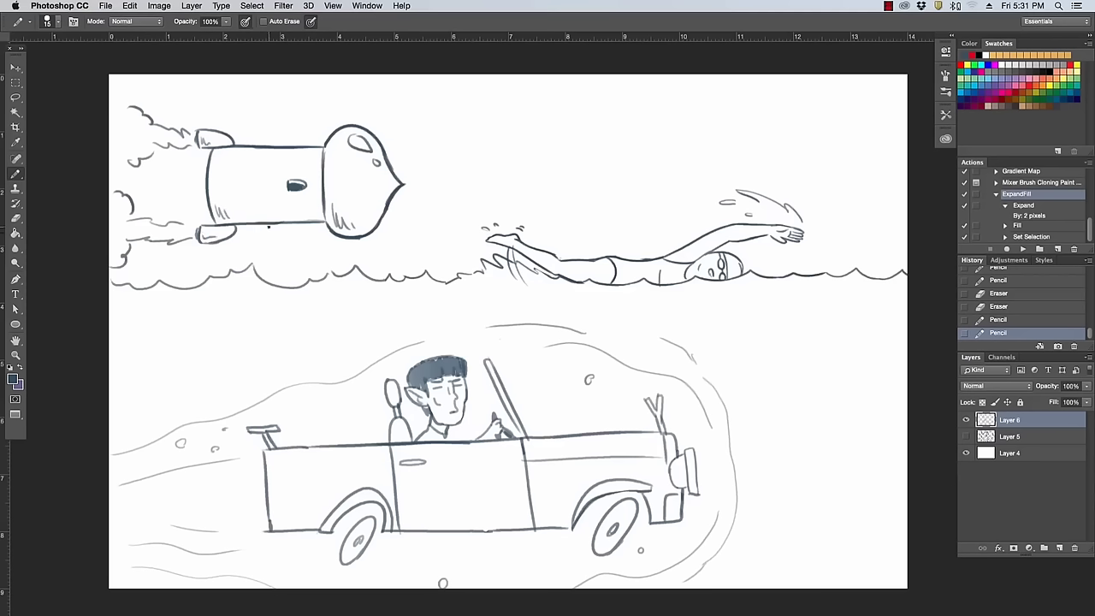
{"action": "left_click", "coordinate": [396, 170]}
{"action": "left_click_drag", "start_coordinate": [407, 181], "coordinate": [418, 183]}
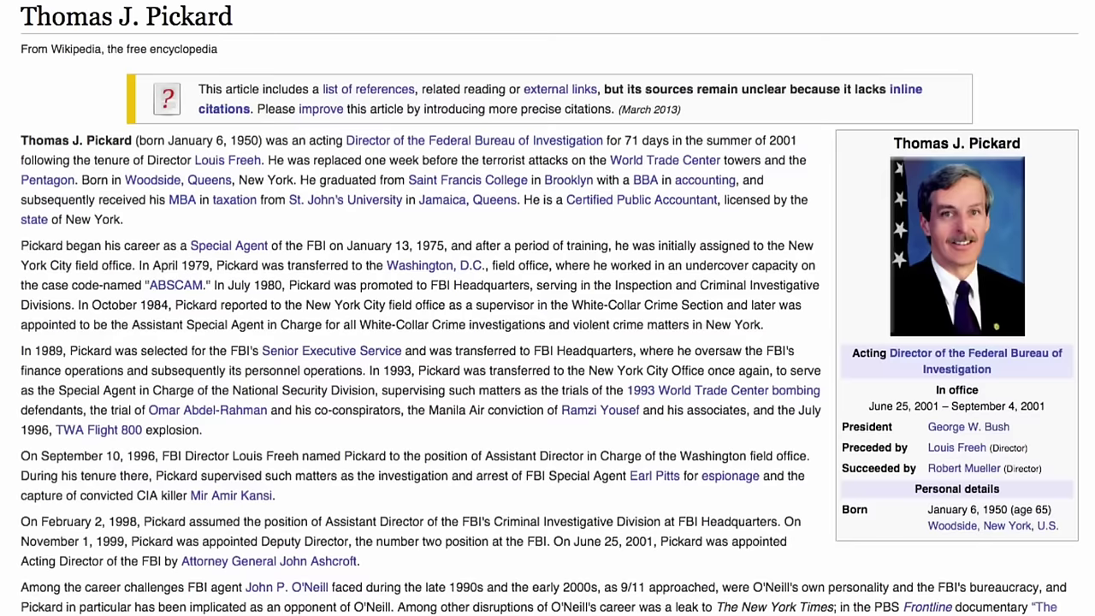
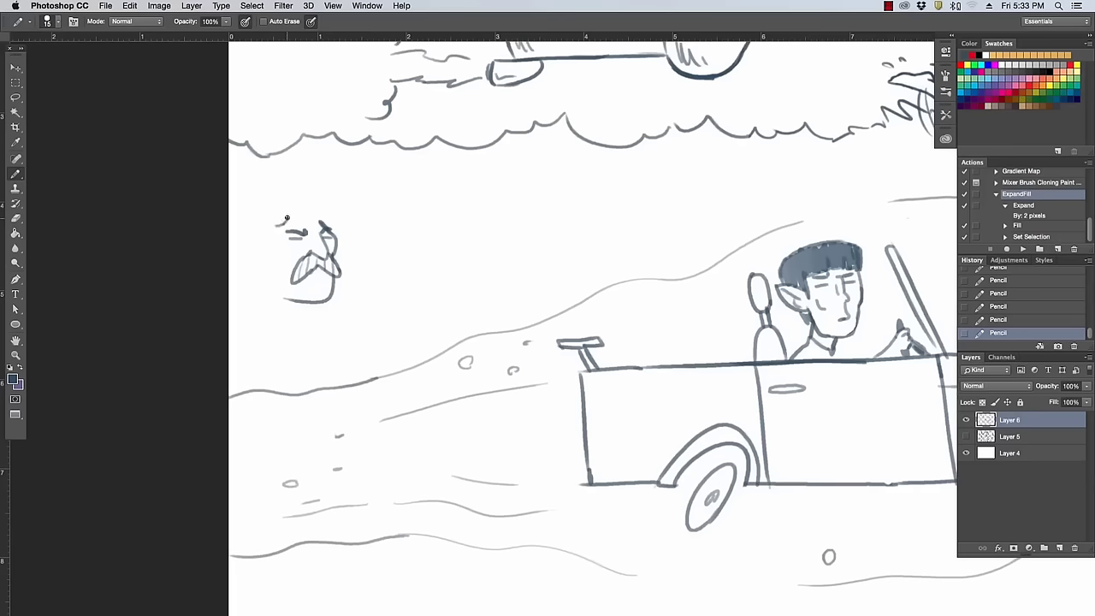
Draw the mustached man's hair and head outline behind the underwater car, and clean up the edge of his collar and tie.
{"action": "mouse_move", "coordinate": [295, 218]}
{"action": "left_mouse_down"}
{"action": "mouse_move", "coordinate": [310, 210]}
{"action": "mouse_move", "coordinate": [332, 231]}
{"action": "mouse_move", "coordinate": [287, 202]}
{"action": "mouse_move", "coordinate": [253, 212]}
{"action": "mouse_move", "coordinate": [249, 242]}
{"action": "left_mouse_up"}
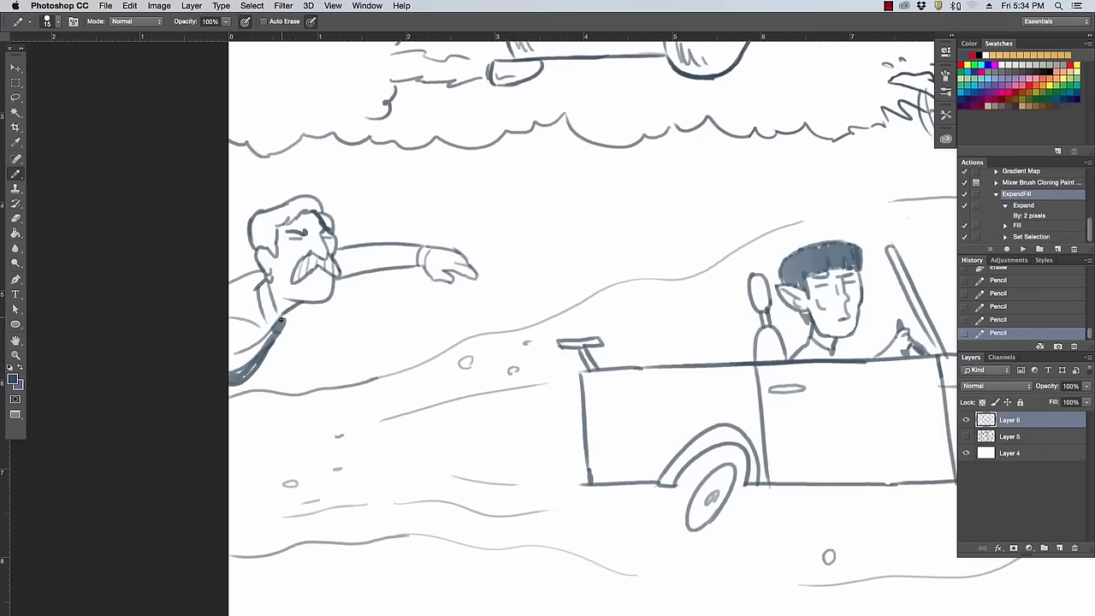
{"action": "key", "text": "e"}
{"action": "left_click_drag", "start_coordinate": [273, 318], "coordinate": [271, 329]}
{"action": "key", "text": "b"}
{"action": "key", "text": "e"}
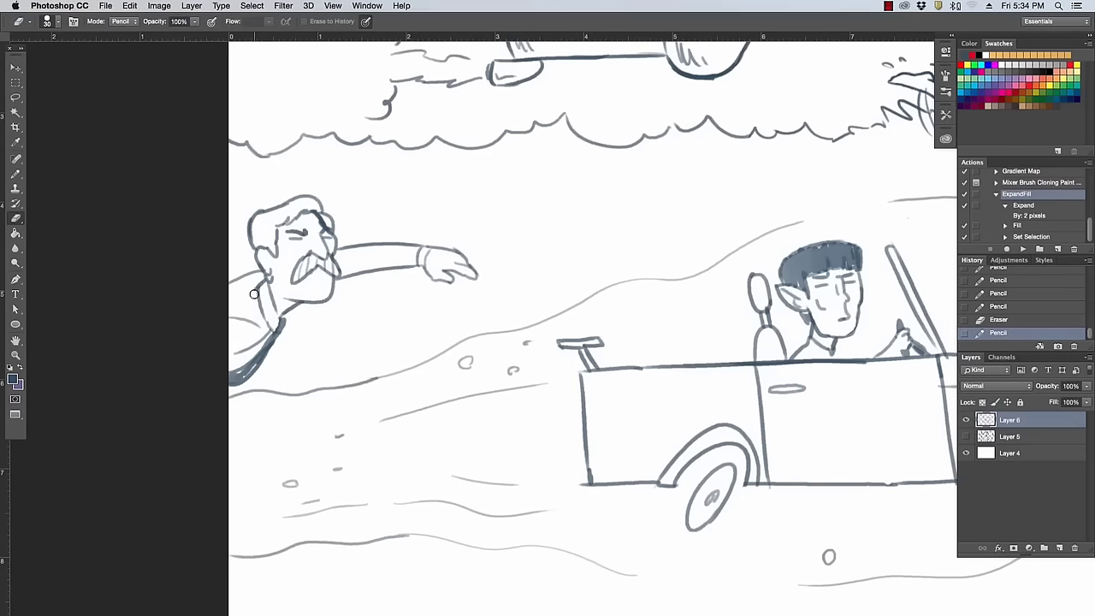
Erase the shoulder line overlapping the mustached man's collar and redraw the collar behind his neck.
{"action": "left_click", "coordinate": [255, 279]}
{"action": "left_click", "coordinate": [260, 284]}
{"action": "left_click", "coordinate": [259, 287]}
{"action": "key", "text": "b"}
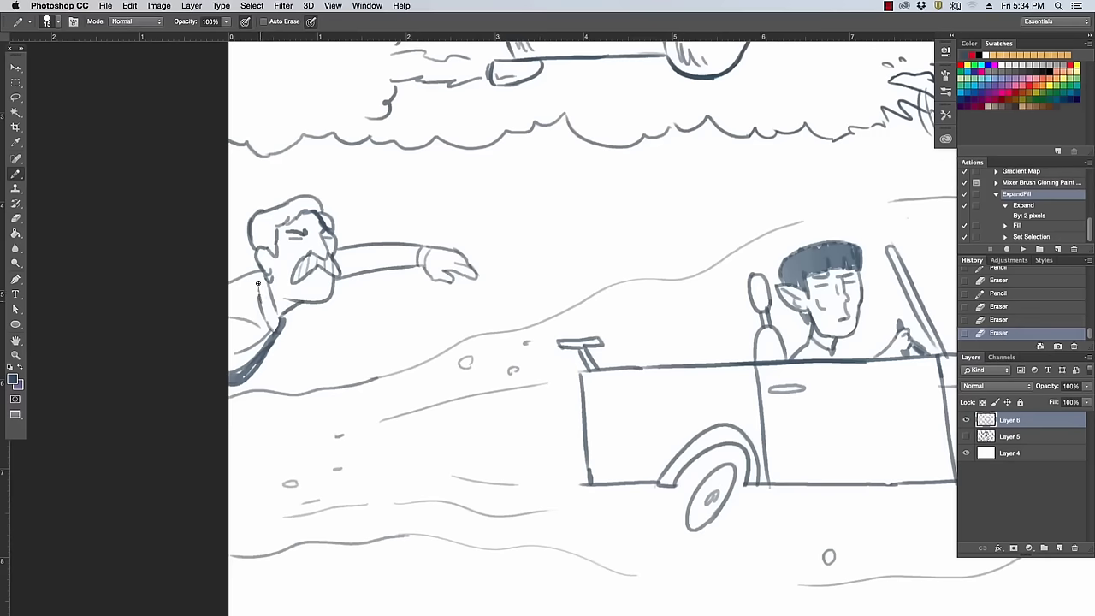
{"action": "left_click_drag", "start_coordinate": [260, 287], "coordinate": [265, 272]}
{"action": "key", "text": "z"}
{"action": "left_click_drag", "start_coordinate": [715, 250], "coordinate": [688, 214]}
{"action": "key", "text": "b"}
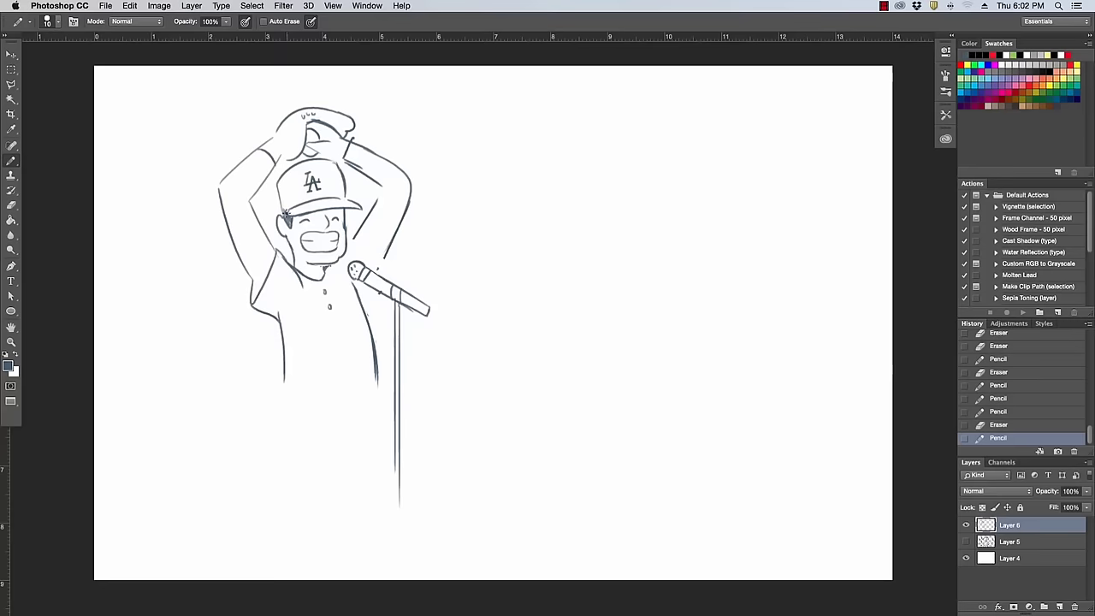
Add hair beside the ear, a shirt sleeve and the shirt's lower hem to the capped man at the microphone, undoing stray strokes.
{"action": "left_click_drag", "start_coordinate": [287, 208], "coordinate": [283, 215]}
{"action": "mouse_move", "coordinate": [358, 232]}
{"action": "left_mouse_down"}
{"action": "mouse_move", "coordinate": [386, 260]}
{"action": "mouse_move", "coordinate": [379, 271]}
{"action": "mouse_move", "coordinate": [358, 232]}
{"action": "left_mouse_up"}
{"action": "left_click_drag", "start_coordinate": [358, 293], "coordinate": [369, 288]}
{"action": "key", "text": "super+z"}
{"action": "key", "text": "super+z"}
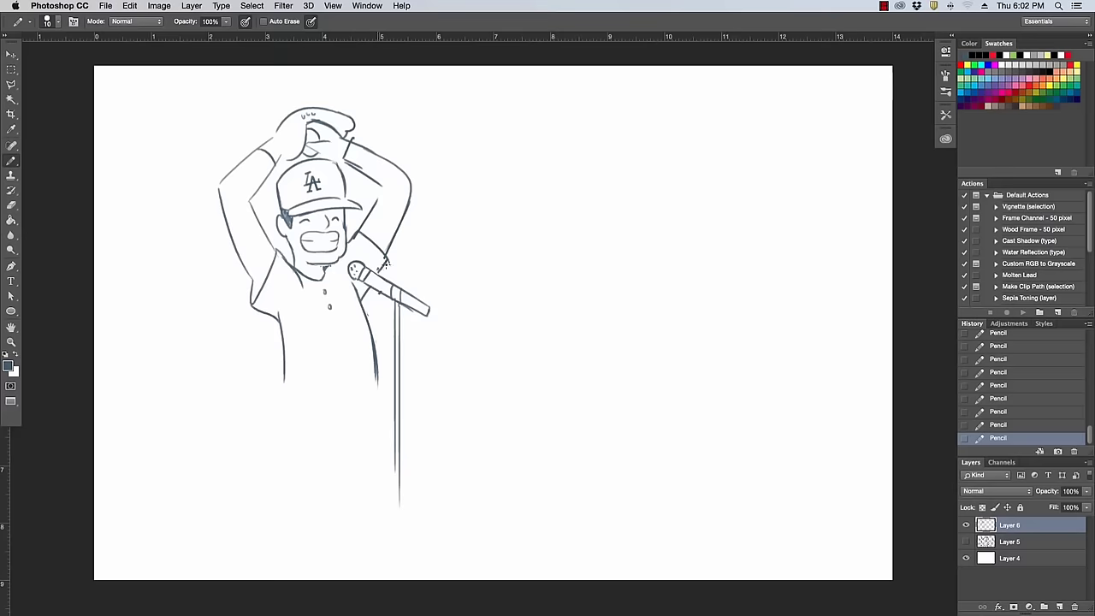
{"action": "left_click_drag", "start_coordinate": [284, 377], "coordinate": [282, 399]}
{"action": "left_click_drag", "start_coordinate": [353, 411], "coordinate": [288, 402]}
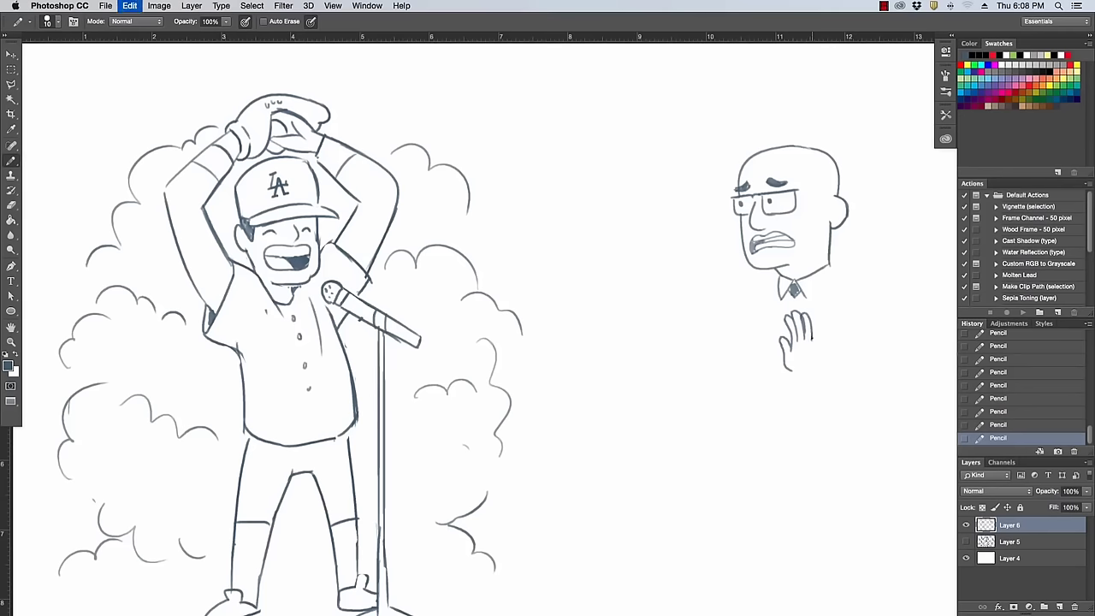
Draw the bald man's two raised hands with spread fingers beneath his head, undoing and retrying faulty strokes.
{"action": "mouse_move", "coordinate": [812, 316]}
{"action": "left_mouse_down"}
{"action": "mouse_move", "coordinate": [813, 344]}
{"action": "mouse_move", "coordinate": [821, 318]}
{"action": "mouse_move", "coordinate": [820, 358]}
{"action": "left_mouse_up"}
{"action": "left_click_drag", "start_coordinate": [696, 328], "coordinate": [693, 315]}
{"action": "key", "text": "super+z"}
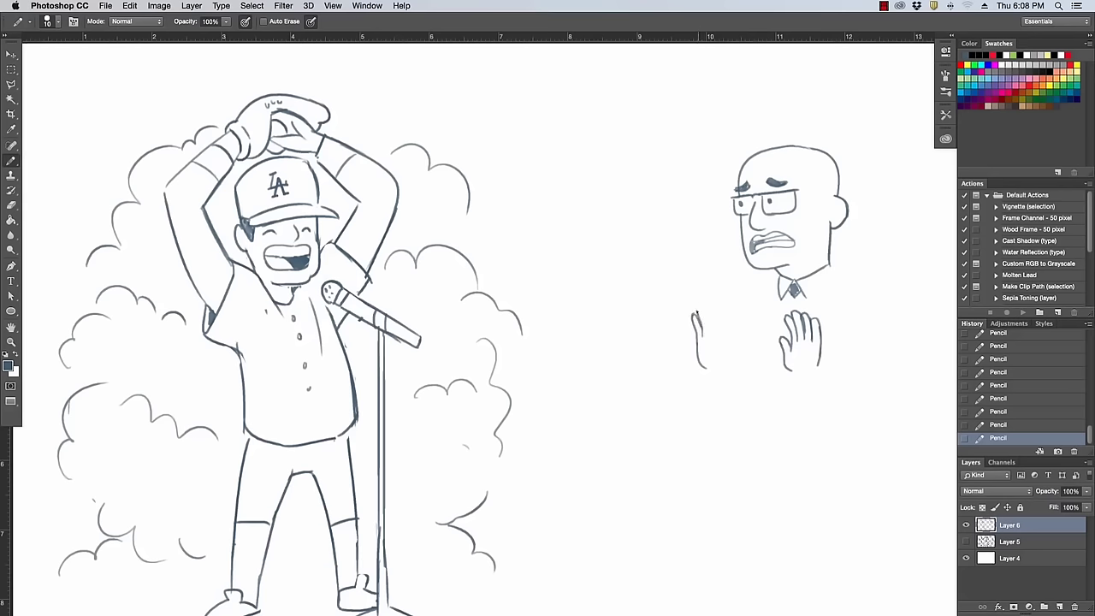
{"action": "mouse_move", "coordinate": [708, 308]}
{"action": "left_mouse_down"}
{"action": "mouse_move", "coordinate": [707, 334]}
{"action": "mouse_move", "coordinate": [709, 313]}
{"action": "left_mouse_up"}
{"action": "left_click_drag", "start_coordinate": [714, 302], "coordinate": [726, 333]}
{"action": "key", "text": "super+z"}
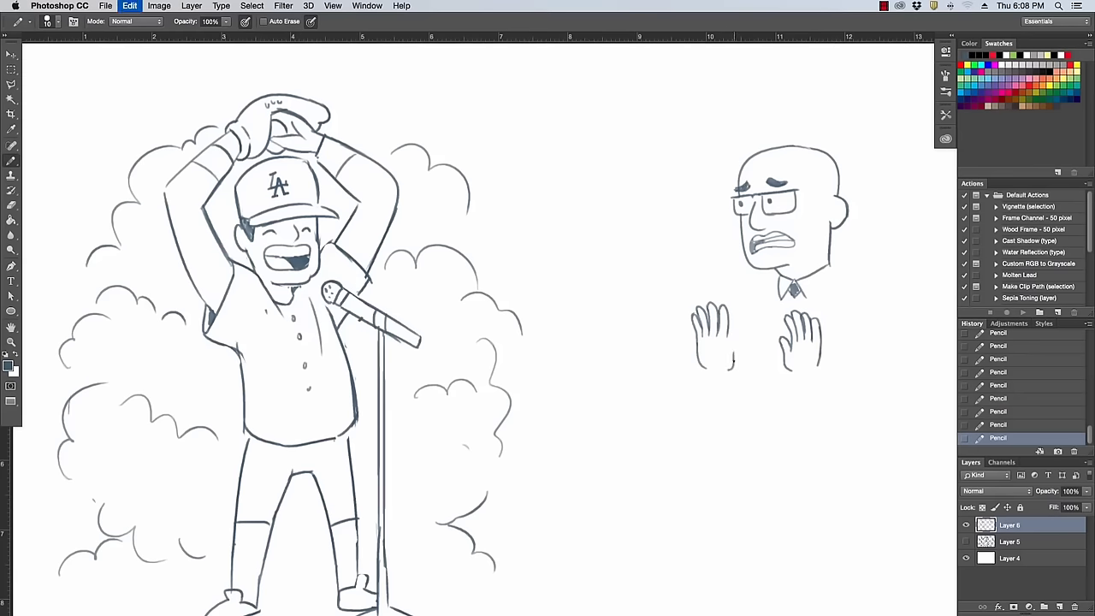
{"action": "left_click_drag", "start_coordinate": [729, 370], "coordinate": [728, 339]}
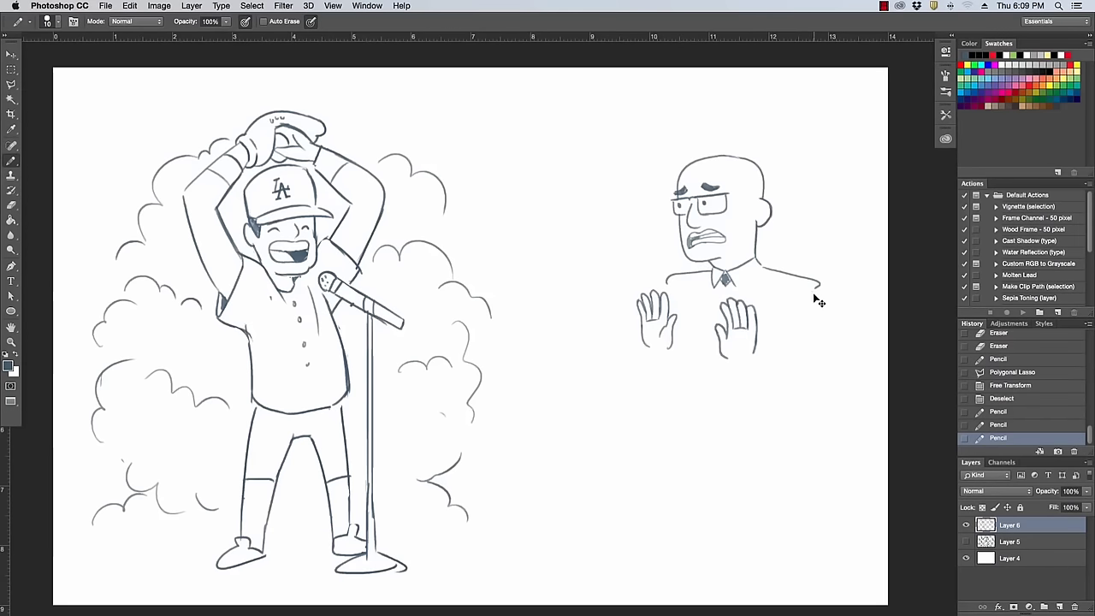
Nudge the drawing slightly, and draw the bald man's bent arm from the outer shoulder to the nearer raised hand, undoing a faulty stroke.
{"action": "mouse_move", "coordinate": [803, 360]}
{"action": "left_mouse_down"}
{"action": "mouse_move", "coordinate": [795, 379]}
{"action": "mouse_move", "coordinate": [804, 362]}
{"action": "left_mouse_up"}
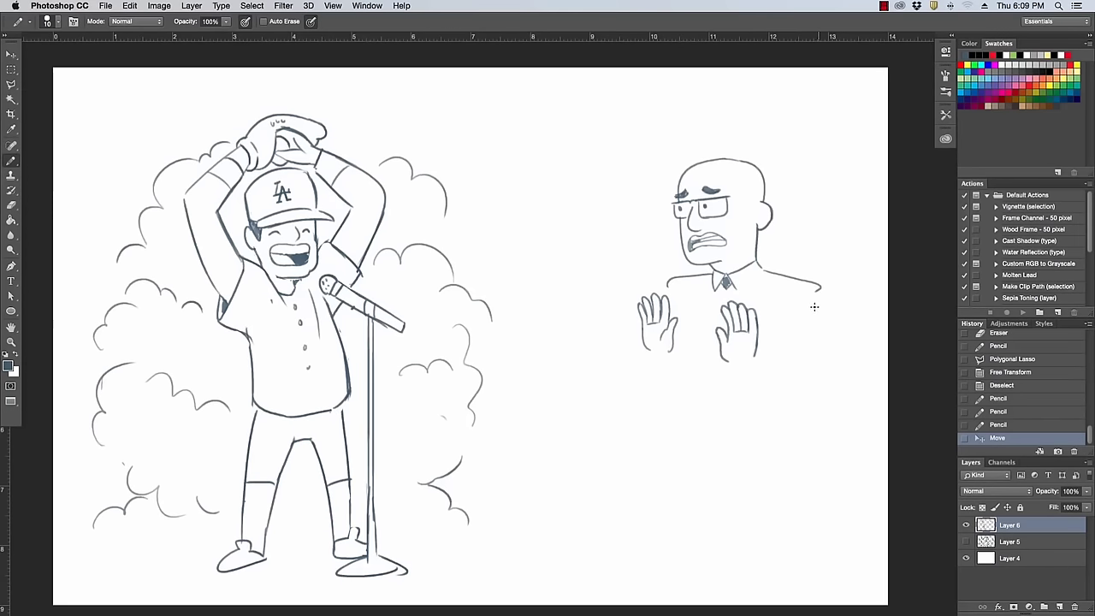
{"action": "left_click_drag", "start_coordinate": [818, 289], "coordinate": [793, 402]}
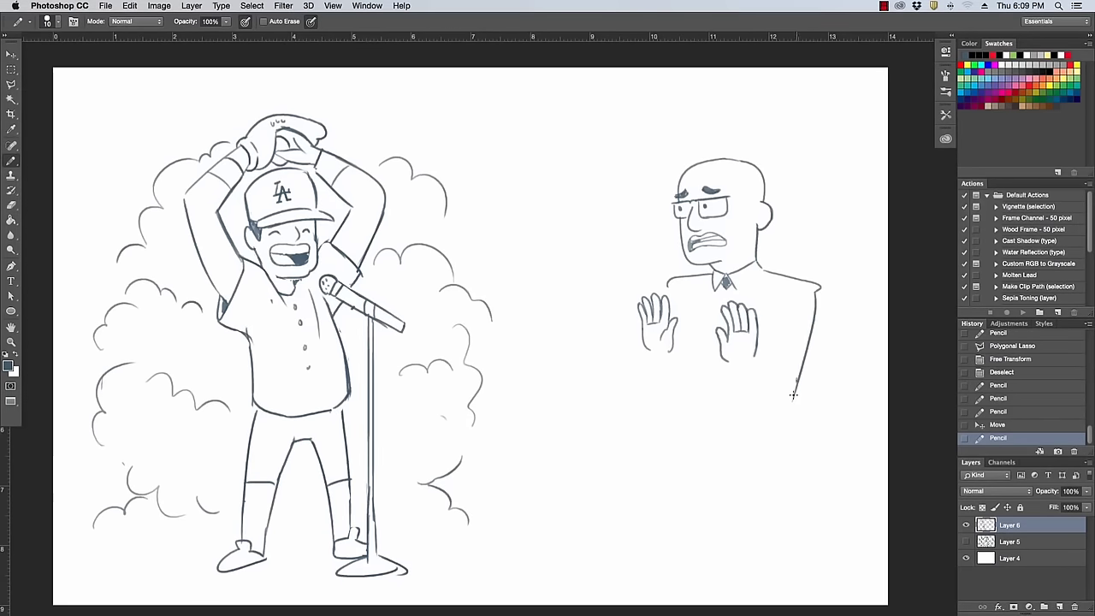
{"action": "left_click_drag", "start_coordinate": [794, 394], "coordinate": [737, 380]}
{"action": "key", "text": "super+z"}
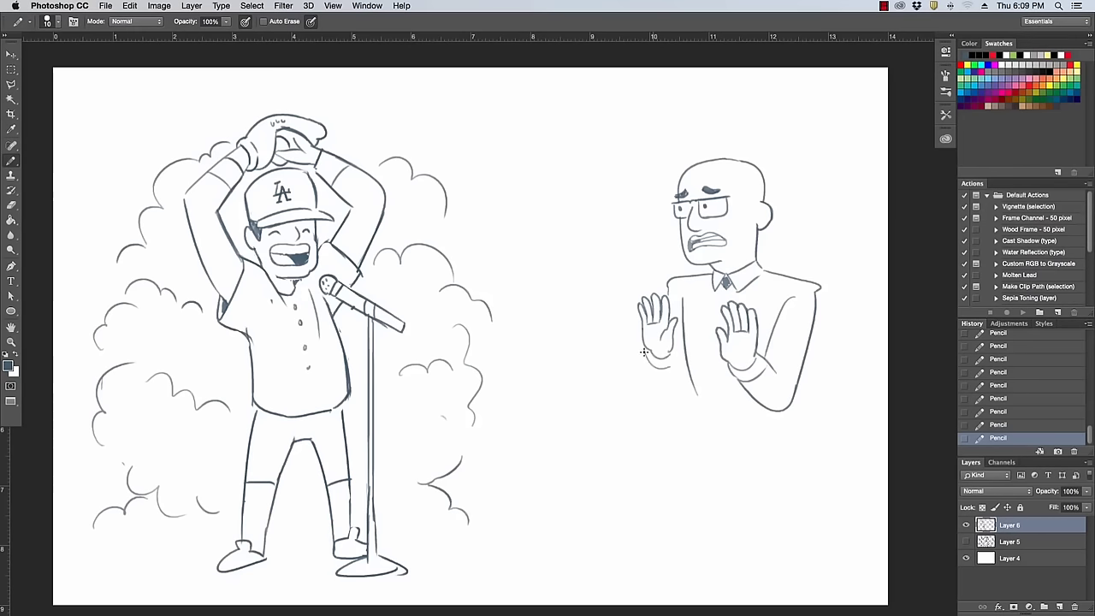
Draw the sleeve and bent elbow below the bald man's other raised hand, undoing and retrying the curve.
{"action": "mouse_move", "coordinate": [646, 352]}
{"action": "left_mouse_down"}
{"action": "mouse_move", "coordinate": [674, 354]}
{"action": "mouse_move", "coordinate": [680, 381]}
{"action": "left_mouse_up"}
{"action": "key", "text": "super+z"}
{"action": "left_click_drag", "start_coordinate": [644, 349], "coordinate": [673, 381]}
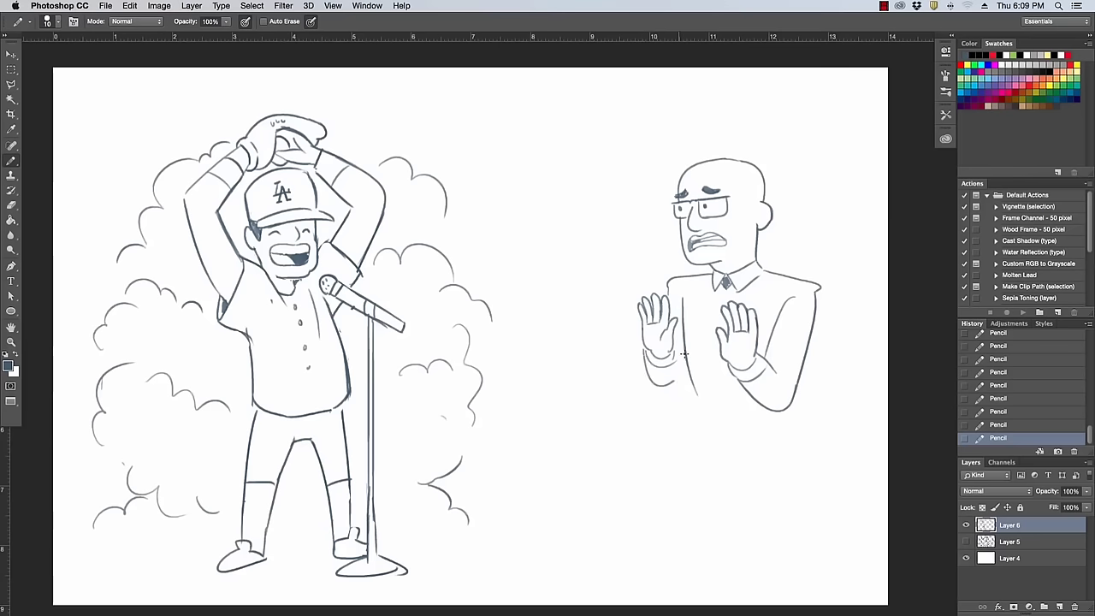
{"action": "key", "text": "super+z"}
{"action": "mouse_move", "coordinate": [641, 346]}
{"action": "left_mouse_down"}
{"action": "mouse_move", "coordinate": [644, 366]}
{"action": "mouse_move", "coordinate": [686, 392]}
{"action": "left_mouse_up"}
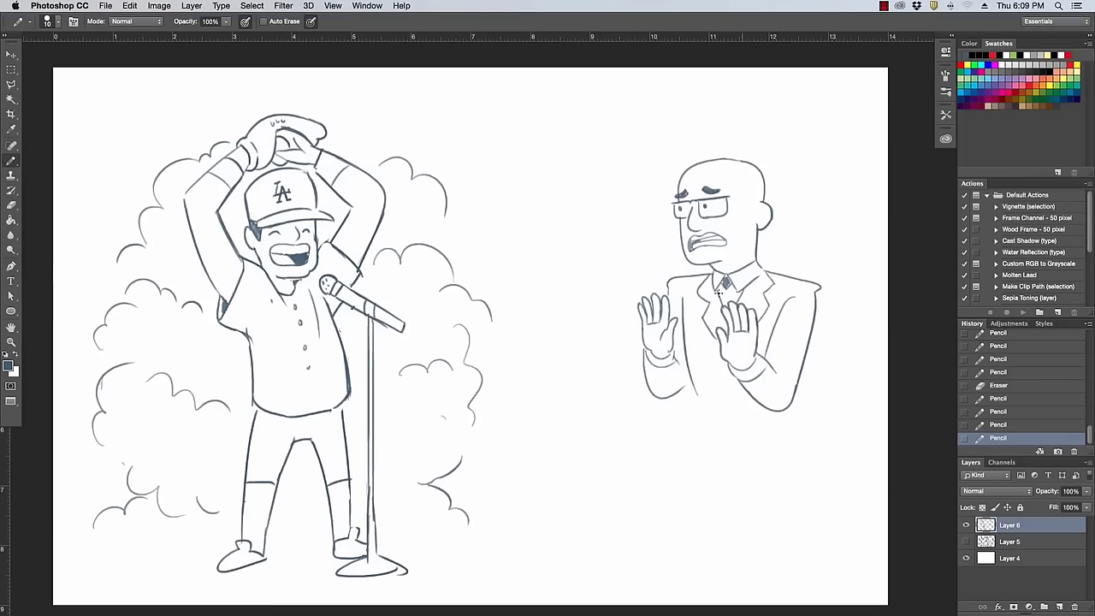
Extend the bald man's tie between the lapels, clean up overlapping lines with the Eraser, and draw the jacket's side line.
{"action": "left_click_drag", "start_coordinate": [724, 287], "coordinate": [727, 316]}
{"action": "key", "text": "e"}
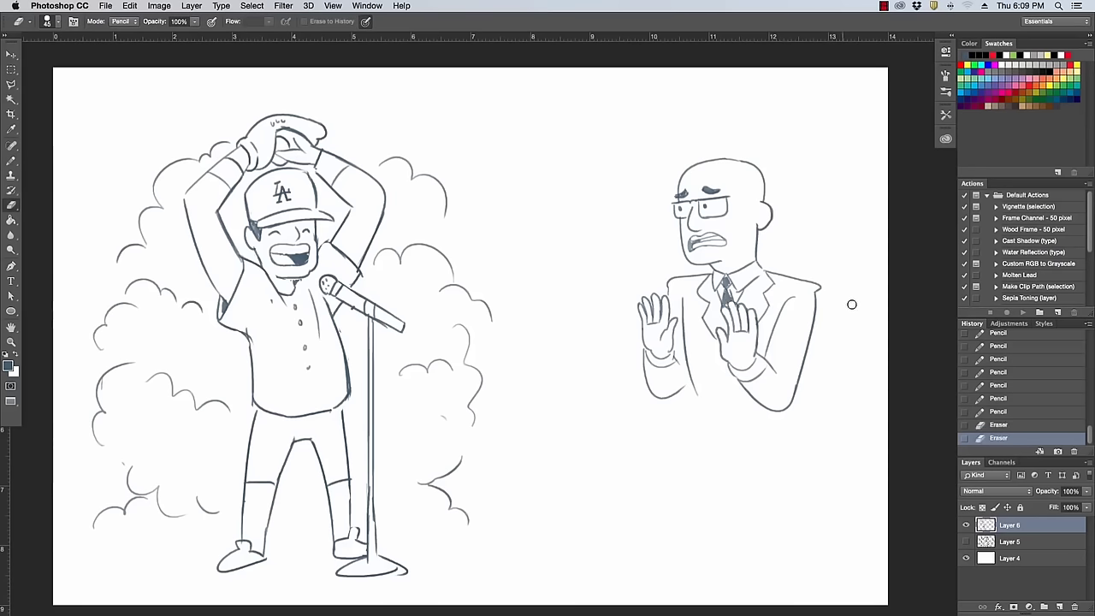
{"action": "key", "text": "b"}
{"action": "right_click", "coordinate": [691, 351]}
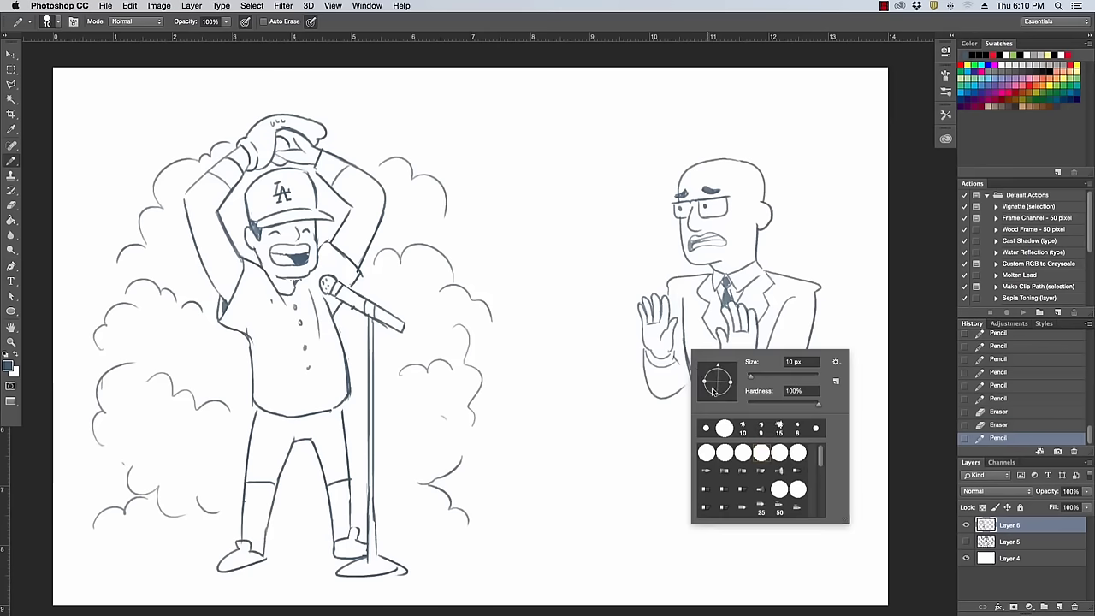
{"action": "left_click", "coordinate": [861, 291]}
{"action": "mouse_move", "coordinate": [700, 409]}
{"action": "left_mouse_down"}
{"action": "mouse_move", "coordinate": [683, 347]}
{"action": "mouse_move", "coordinate": [695, 371]}
{"action": "left_mouse_up"}
{"action": "key", "text": "e"}
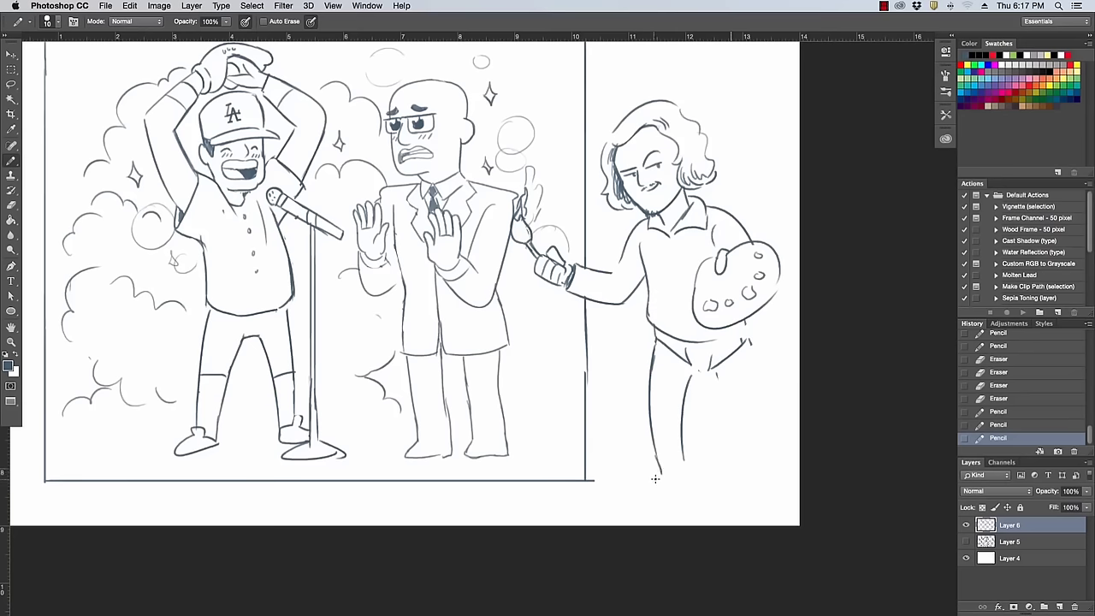
Draw the painter's bare foot, his second leg and foot, and the line between his thighs.
{"action": "mouse_move", "coordinate": [657, 476]}
{"action": "left_mouse_down"}
{"action": "mouse_move", "coordinate": [635, 490]}
{"action": "mouse_move", "coordinate": [655, 498]}
{"action": "mouse_move", "coordinate": [686, 486]}
{"action": "mouse_move", "coordinate": [685, 460]}
{"action": "left_mouse_up"}
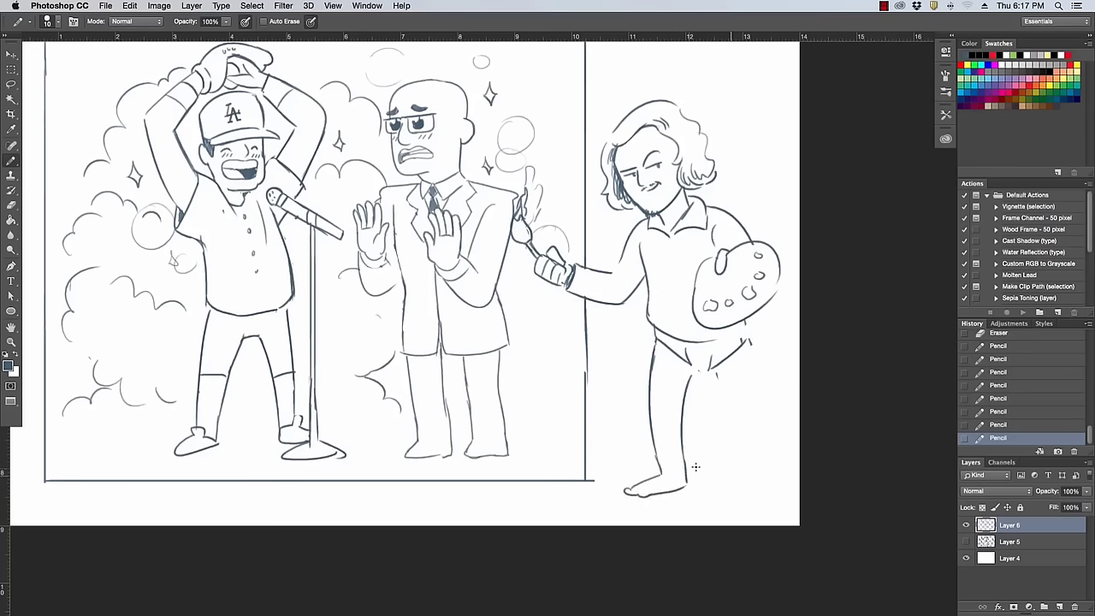
{"action": "left_click_drag", "start_coordinate": [716, 370], "coordinate": [737, 440]}
{"action": "left_click_drag", "start_coordinate": [750, 342], "coordinate": [769, 462]}
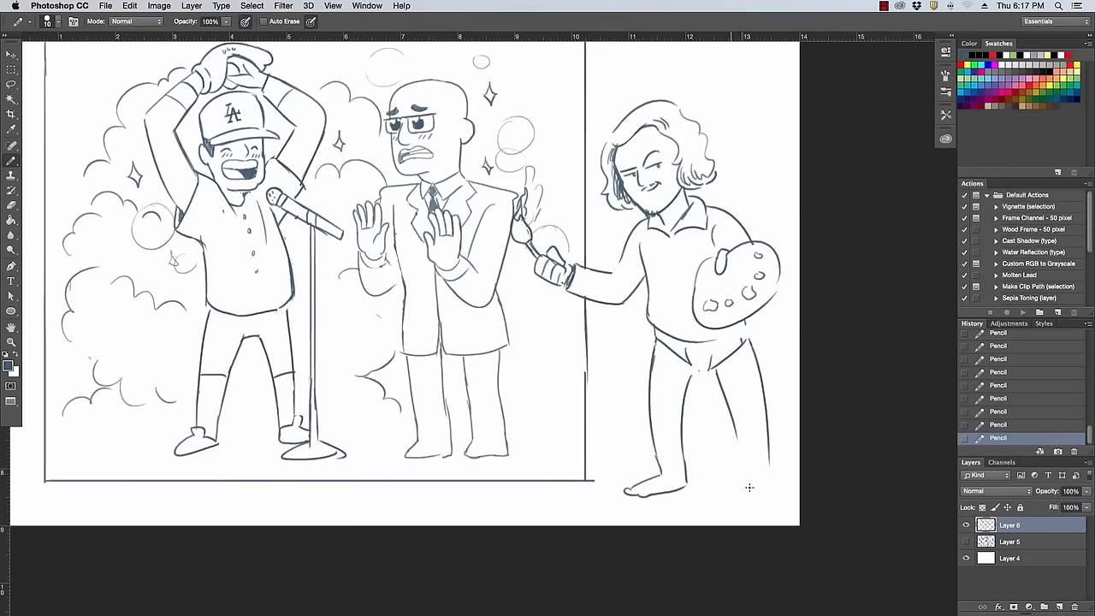
{"action": "mouse_move", "coordinate": [735, 429]}
{"action": "left_mouse_down"}
{"action": "mouse_move", "coordinate": [756, 498]}
{"action": "mouse_move", "coordinate": [780, 494]}
{"action": "left_mouse_up"}
{"action": "left_click_drag", "start_coordinate": [689, 361], "coordinate": [722, 363]}
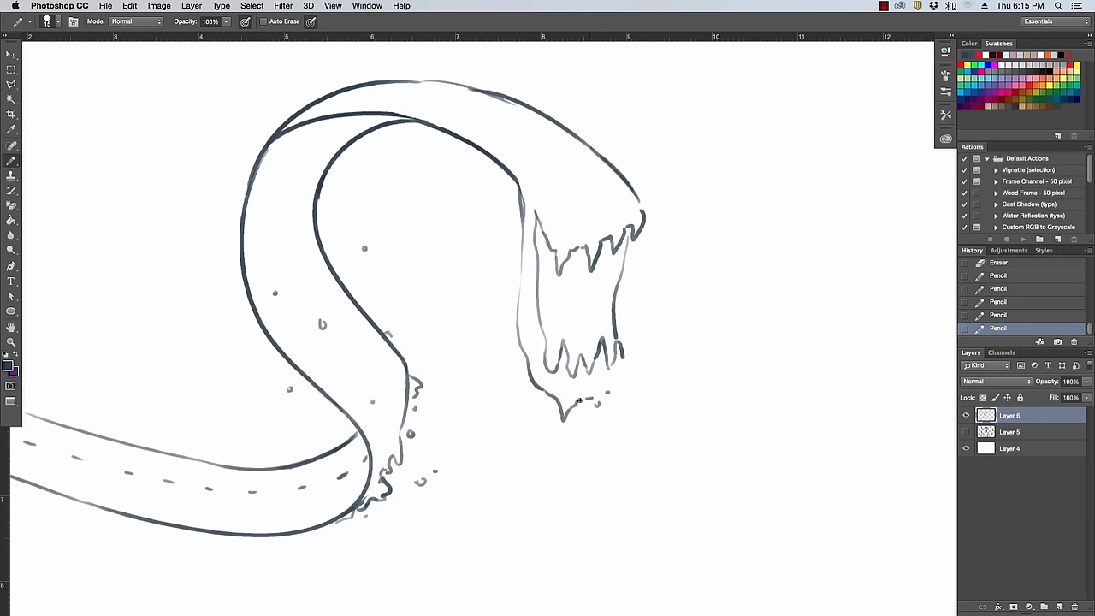
Complete the road monster's ragged lower jaw edge, and redraw the back corner of its mouth with a jagged outline.
{"action": "left_click_drag", "start_coordinate": [574, 400], "coordinate": [588, 397]}
{"action": "mouse_move", "coordinate": [624, 363]}
{"action": "left_mouse_down"}
{"action": "mouse_move", "coordinate": [625, 383]}
{"action": "mouse_move", "coordinate": [610, 398]}
{"action": "left_mouse_up"}
{"action": "mouse_move", "coordinate": [539, 229]}
{"action": "left_mouse_down"}
{"action": "mouse_move", "coordinate": [537, 210]}
{"action": "mouse_move", "coordinate": [522, 290]}
{"action": "left_mouse_up"}
{"action": "key", "text": "e"}
{"action": "left_click_drag", "start_coordinate": [515, 184], "coordinate": [518, 296]}
{"action": "key", "text": "e"}
{"action": "left_click_drag", "start_coordinate": [519, 229], "coordinate": [519, 170]}
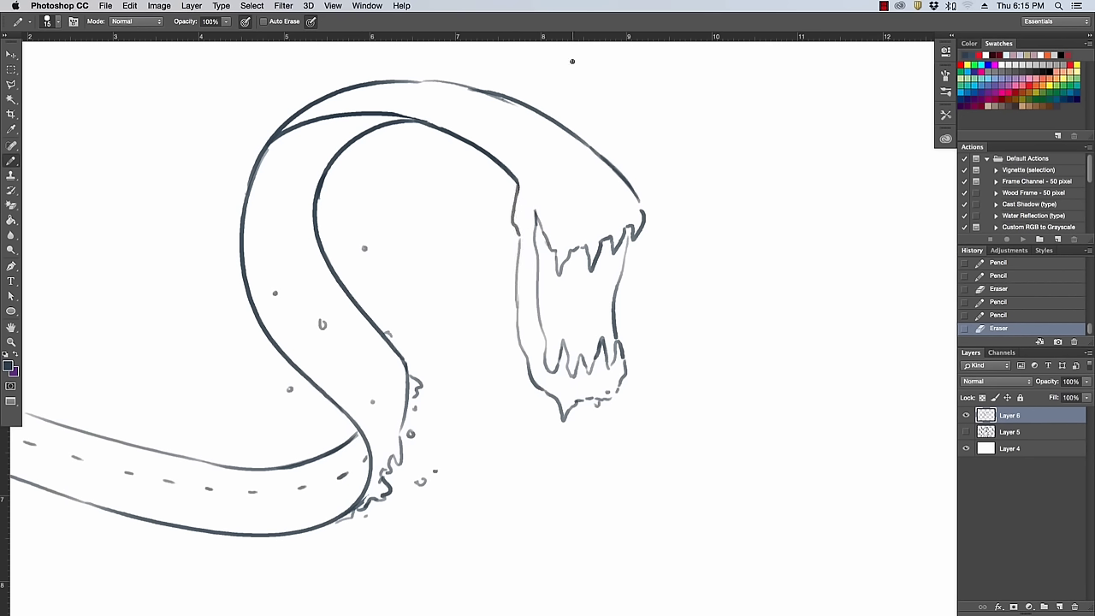
Draw two round eyes with pupils and lower lids above the monster's upper teeth, erasing the overlapping head outline.
{"action": "key", "text": "e"}
{"action": "mouse_move", "coordinate": [642, 216]}
{"action": "left_mouse_down"}
{"action": "mouse_move", "coordinate": [633, 265]}
{"action": "mouse_move", "coordinate": [647, 221]}
{"action": "mouse_move", "coordinate": [639, 202]}
{"action": "left_mouse_up"}
{"action": "mouse_move", "coordinate": [552, 217]}
{"action": "left_mouse_down"}
{"action": "mouse_move", "coordinate": [580, 207]}
{"action": "mouse_move", "coordinate": [650, 210]}
{"action": "left_mouse_up"}
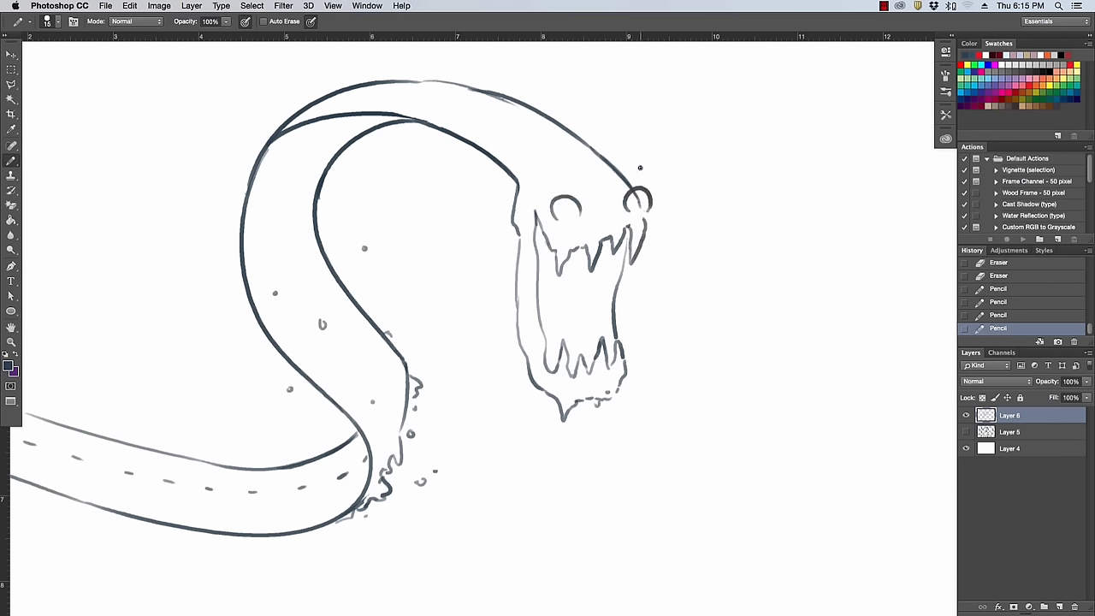
{"action": "key", "text": "e"}
{"action": "mouse_move", "coordinate": [576, 204]}
{"action": "left_mouse_down"}
{"action": "mouse_move", "coordinate": [571, 219]}
{"action": "mouse_move", "coordinate": [553, 205]}
{"action": "mouse_move", "coordinate": [651, 211]}
{"action": "left_mouse_up"}
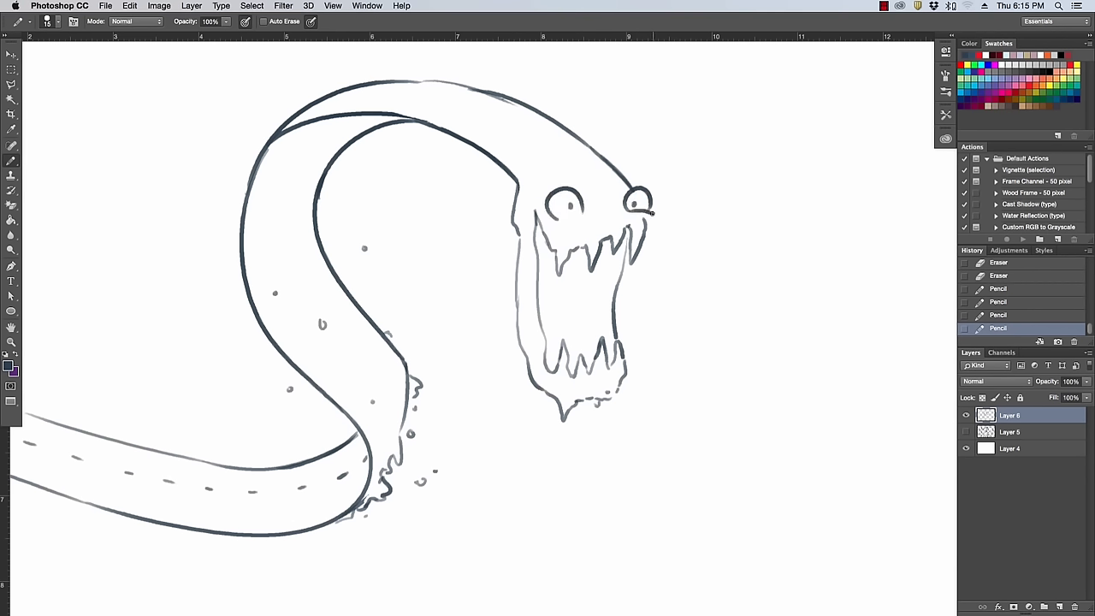
{"action": "left_click_drag", "start_coordinate": [550, 217], "coordinate": [585, 214]}
Erase and redraw the front of the monster's upper jaw with new fangs, and add a droplet below it.
{"action": "key", "text": "e"}
{"action": "mouse_move", "coordinate": [637, 216]}
{"action": "left_mouse_down"}
{"action": "mouse_move", "coordinate": [631, 261]}
{"action": "mouse_move", "coordinate": [627, 239]}
{"action": "mouse_move", "coordinate": [635, 267]}
{"action": "mouse_move", "coordinate": [654, 233]}
{"action": "mouse_move", "coordinate": [632, 266]}
{"action": "left_mouse_up"}
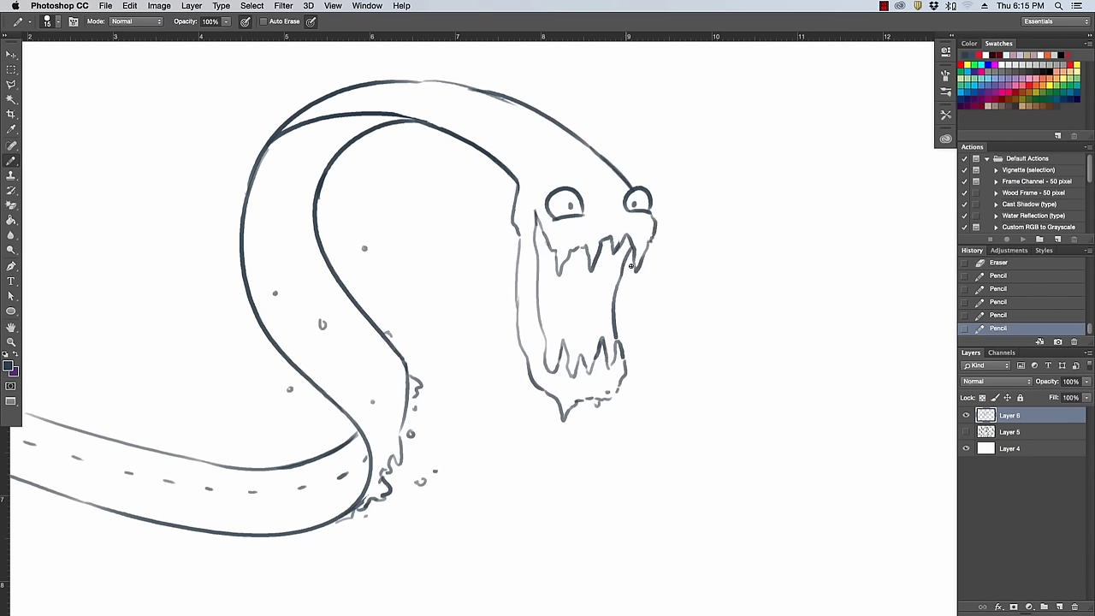
{"action": "mouse_move", "coordinate": [655, 224]}
{"action": "left_mouse_down"}
{"action": "mouse_move", "coordinate": [657, 249]}
{"action": "mouse_move", "coordinate": [656, 214]}
{"action": "mouse_move", "coordinate": [655, 256]}
{"action": "mouse_move", "coordinate": [655, 219]}
{"action": "left_mouse_up"}
{"action": "left_click_drag", "start_coordinate": [651, 278], "coordinate": [652, 286]}
Draw the far edge of the monster's lower jaw and refine its front teeth.
{"action": "mouse_move", "coordinate": [625, 357]}
{"action": "left_mouse_down"}
{"action": "mouse_move", "coordinate": [635, 362]}
{"action": "mouse_move", "coordinate": [616, 397]}
{"action": "left_mouse_up"}
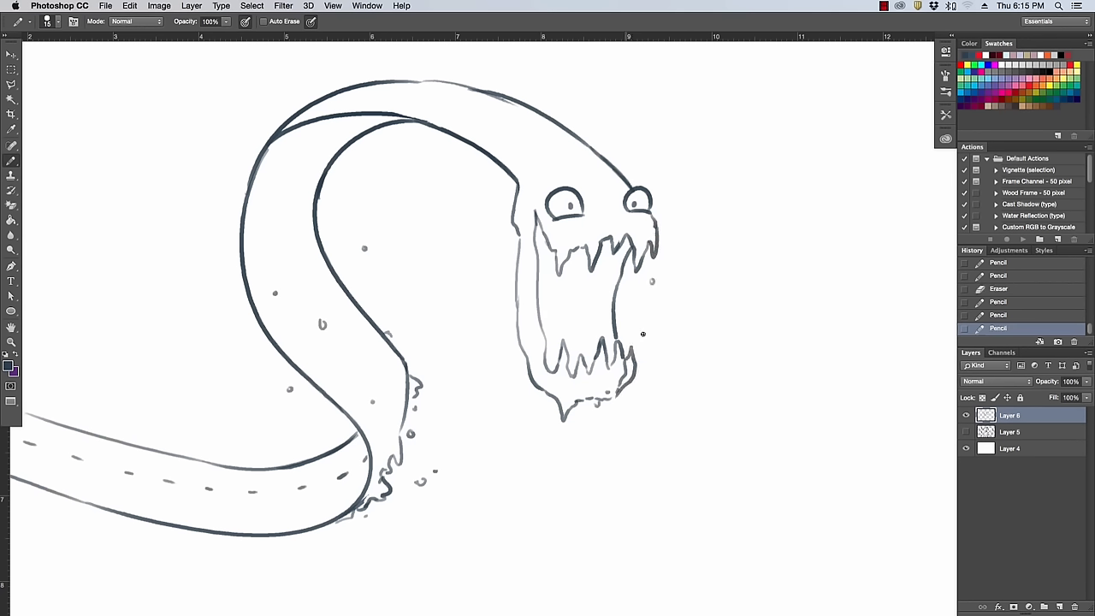
{"action": "left_click_drag", "start_coordinate": [620, 342], "coordinate": [624, 358]}
{"action": "mouse_move", "coordinate": [623, 358]}
{"action": "left_mouse_down"}
{"action": "mouse_move", "coordinate": [628, 348]}
{"action": "mouse_move", "coordinate": [637, 367]}
{"action": "left_mouse_up"}
{"action": "left_click_drag", "start_coordinate": [614, 331], "coordinate": [618, 346]}
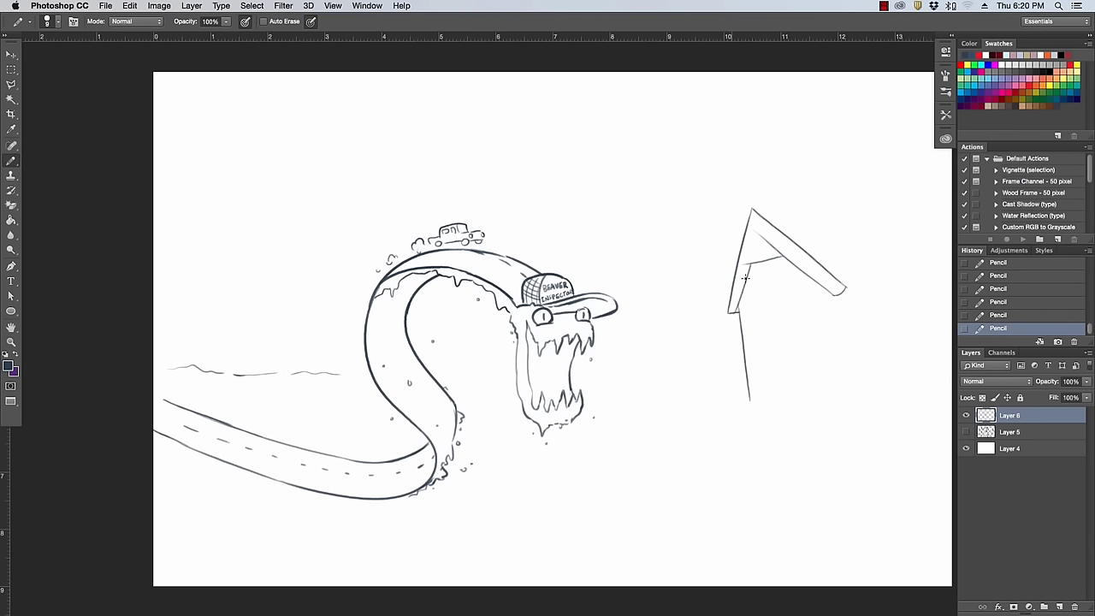
Draw the inner parallel lines of the gable's steep front roof beam.
{"action": "left_click_drag", "start_coordinate": [738, 307], "coordinate": [752, 263]}
{"action": "left_click_drag", "start_coordinate": [755, 231], "coordinate": [737, 306]}
{"action": "left_click_drag", "start_coordinate": [754, 231], "coordinate": [734, 304]}
Erase the lower outer edge of the gable's steep roof beam, try redrawing it, and retouch the deli's front roof edge.
{"action": "key", "text": "e"}
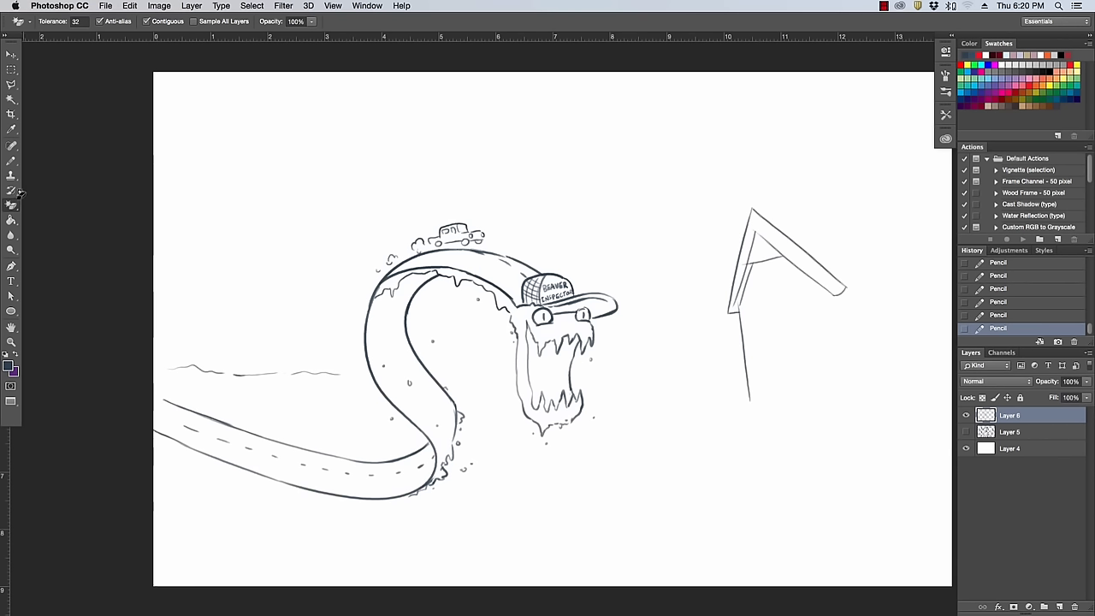
{"action": "left_click_drag", "start_coordinate": [11, 207], "coordinate": [34, 203]}
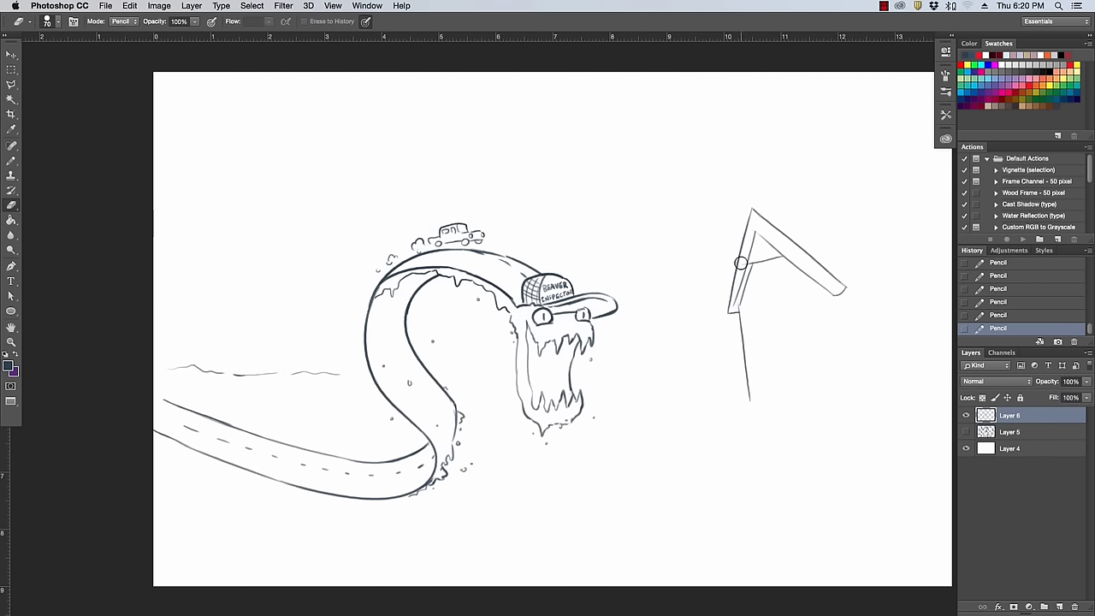
{"action": "left_click_drag", "start_coordinate": [740, 263], "coordinate": [724, 317]}
{"action": "key", "text": "b"}
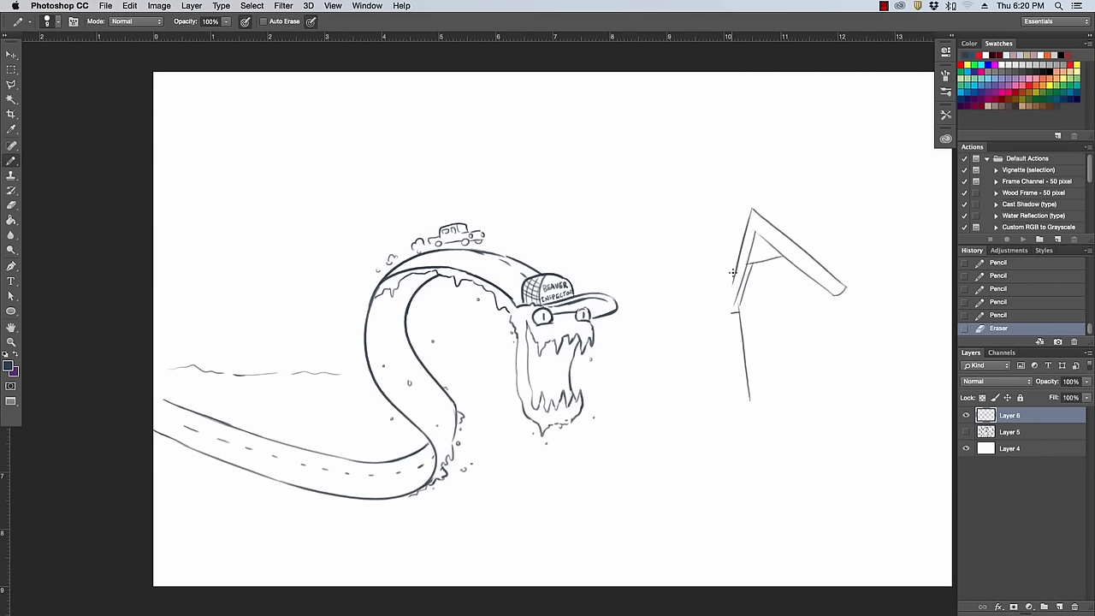
{"action": "left_click_drag", "start_coordinate": [734, 265], "coordinate": [725, 311]}
{"action": "key", "text": "super+z"}
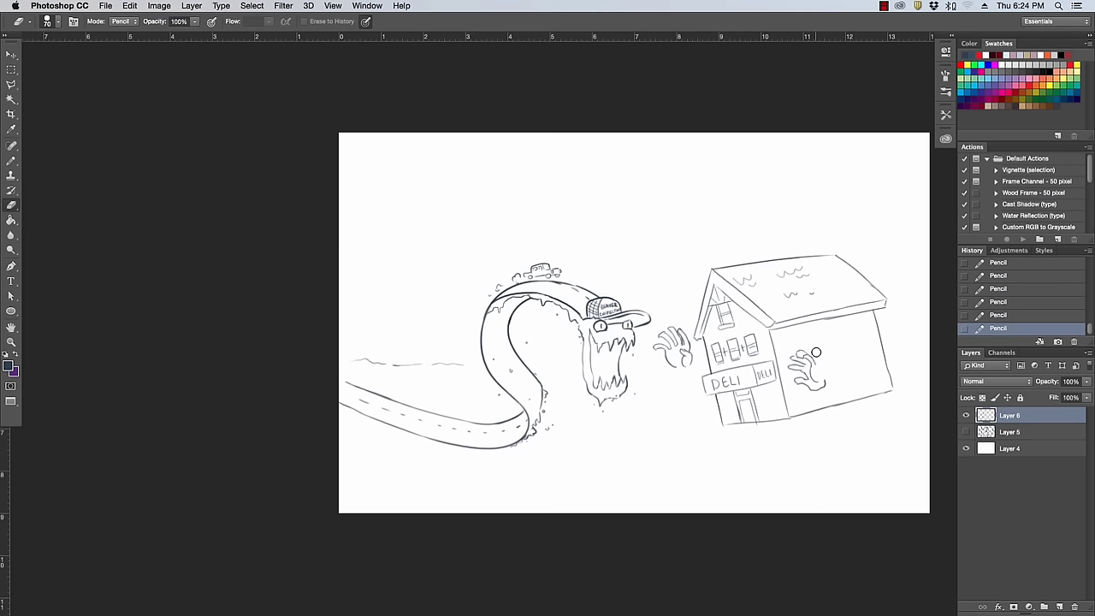
{"action": "key", "text": "b"}
{"action": "left_click", "coordinate": [699, 326]}
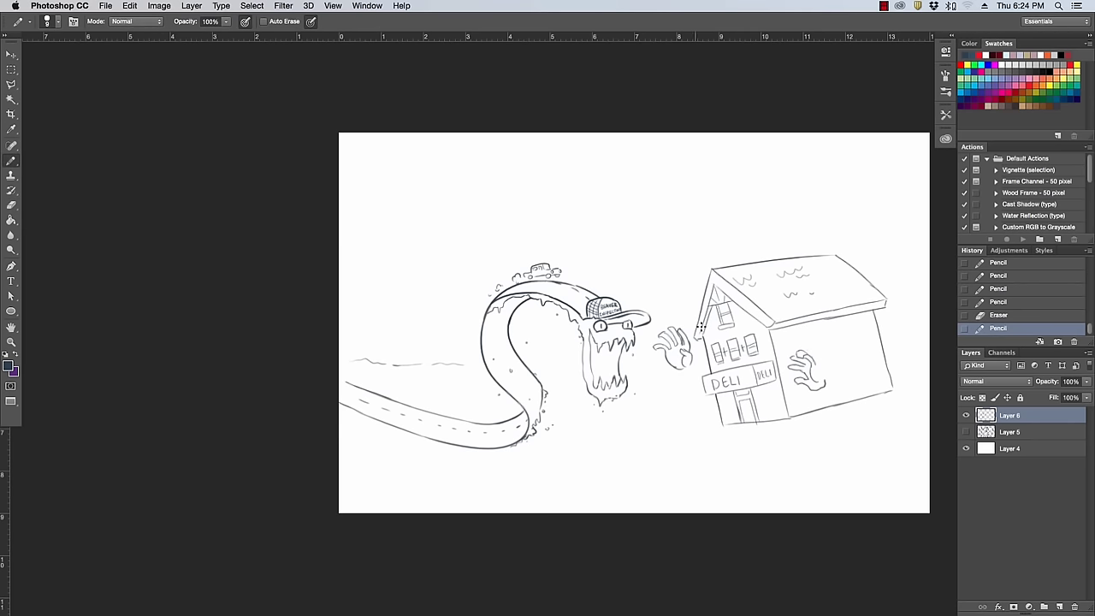
Draw bulky arms joining both of the deli's hands to the building, adding muscle lines to the arm on the side wall.
{"action": "mouse_move", "coordinate": [677, 330]}
{"action": "left_mouse_down"}
{"action": "mouse_move", "coordinate": [703, 287]}
{"action": "mouse_move", "coordinate": [705, 297]}
{"action": "left_mouse_up"}
{"action": "key", "text": "super+alt+z"}
{"action": "key", "text": "super+alt+z"}
{"action": "left_click_drag", "start_coordinate": [676, 339], "coordinate": [696, 347]}
{"action": "left_click_drag", "start_coordinate": [817, 363], "coordinate": [855, 342]}
{"action": "mouse_move", "coordinate": [822, 386]}
{"action": "left_mouse_down"}
{"action": "mouse_move", "coordinate": [872, 359]}
{"action": "mouse_move", "coordinate": [876, 342]}
{"action": "mouse_move", "coordinate": [876, 371]}
{"action": "mouse_move", "coordinate": [851, 323]}
{"action": "left_mouse_up"}
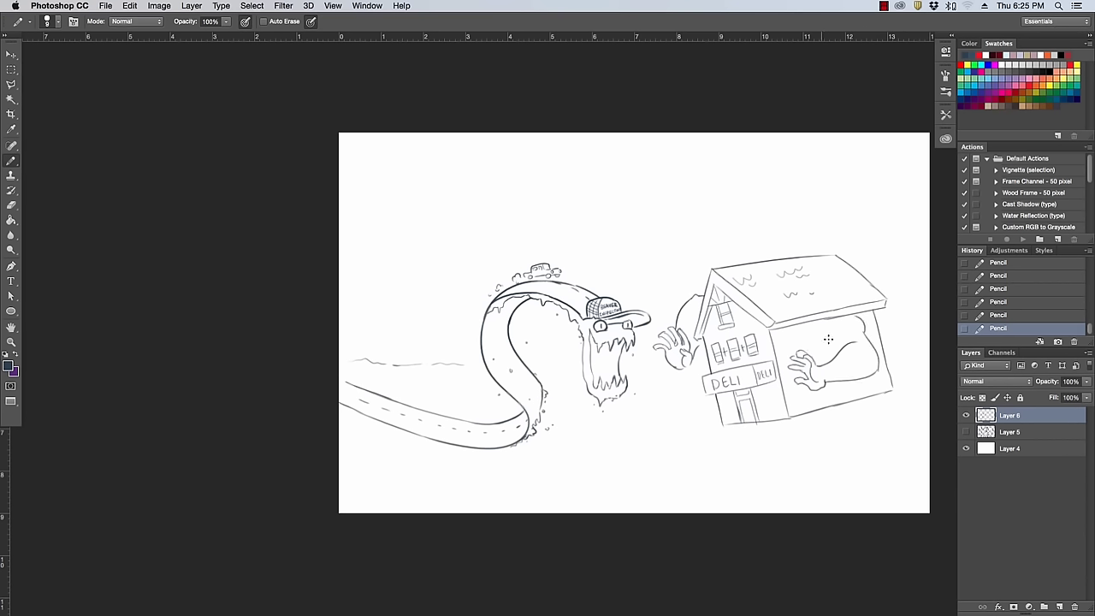
{"action": "left_click_drag", "start_coordinate": [837, 356], "coordinate": [823, 327]}
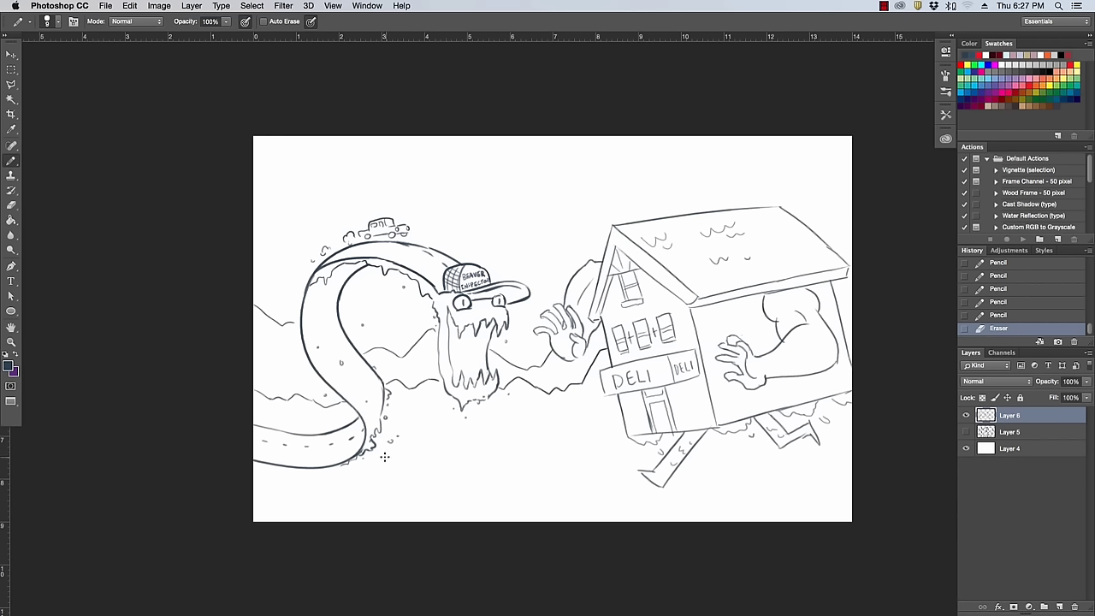
Add ground lines beneath the road monster's bend and the deli's feet.
{"action": "left_click_drag", "start_coordinate": [381, 456], "coordinate": [522, 449]}
{"action": "left_click_drag", "start_coordinate": [640, 471], "coordinate": [741, 479]}
{"action": "left_click_drag", "start_coordinate": [349, 466], "coordinate": [372, 461]}
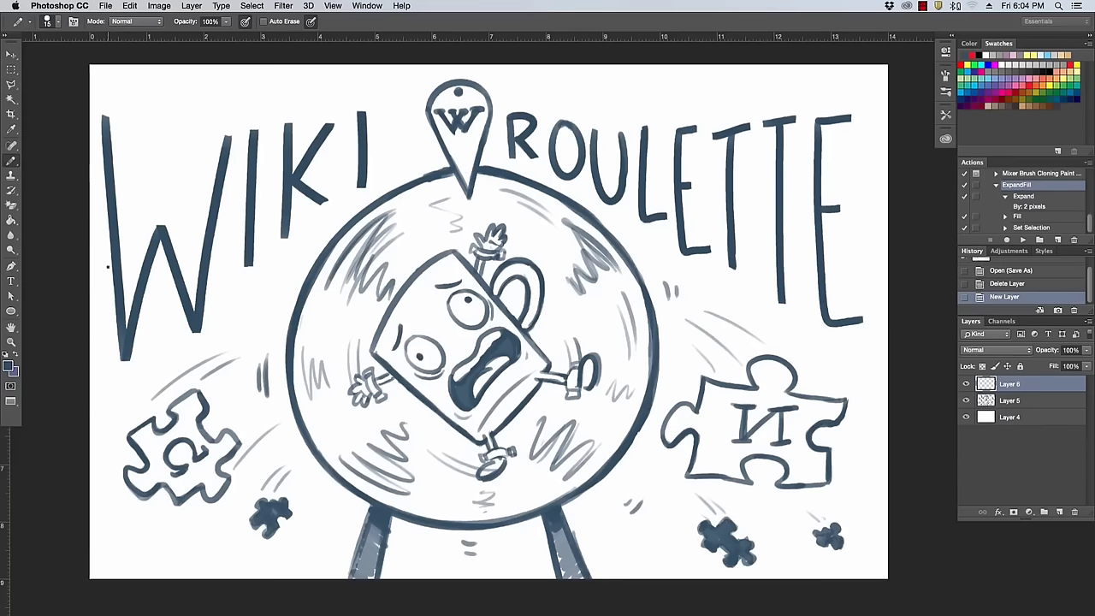
Draw the llama-turkey's beak corner beside the hanging wattle and the lower curve of its half-closed eye.
{"action": "key", "text": "Tab"}
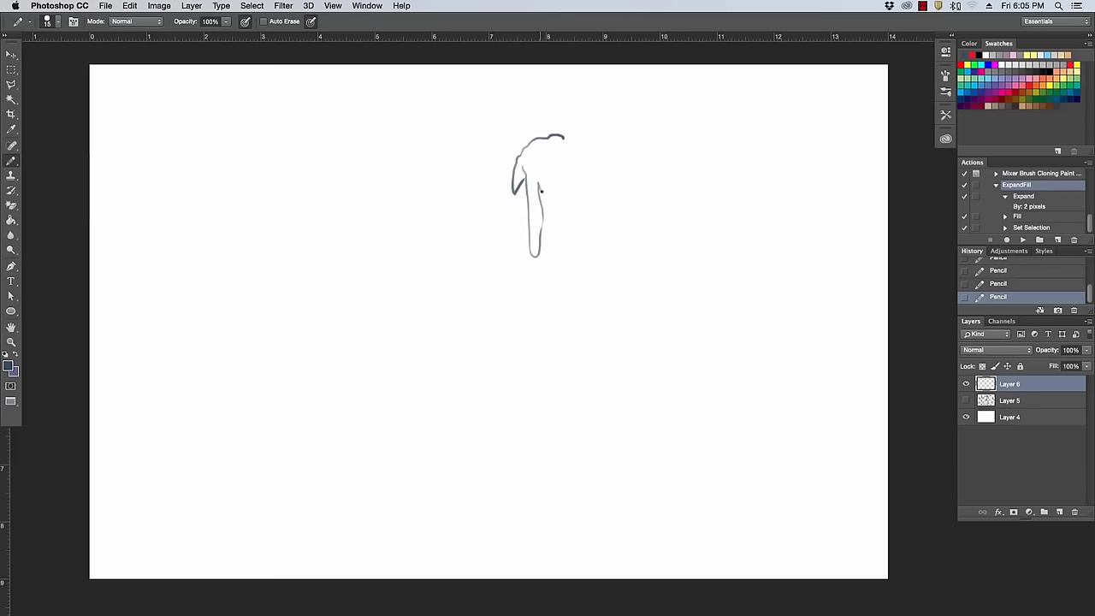
{"action": "left_click_drag", "start_coordinate": [541, 193], "coordinate": [541, 165]}
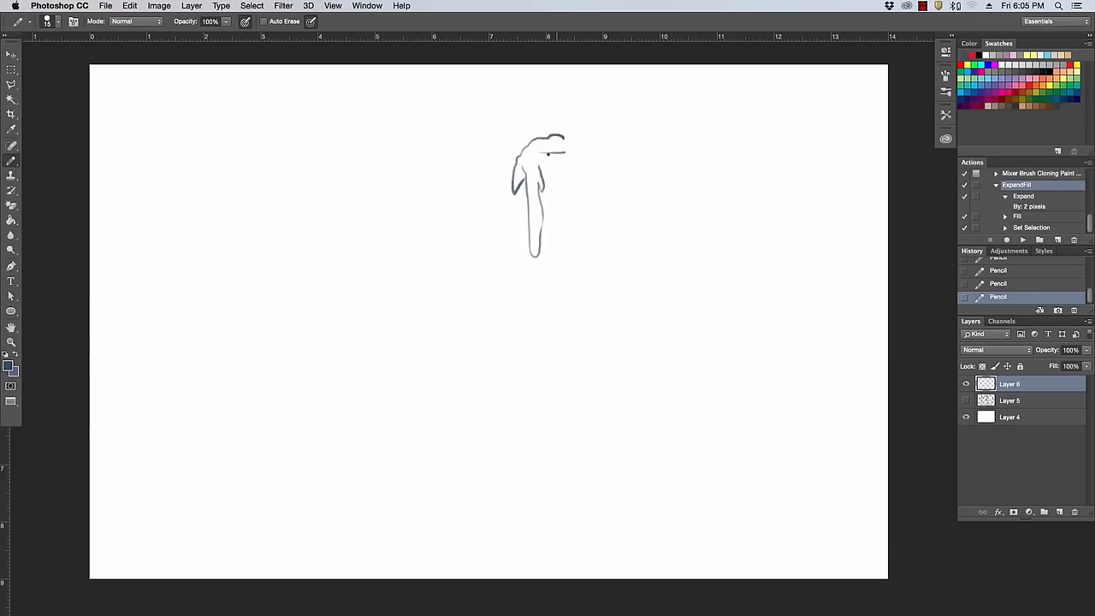
{"action": "left_click_drag", "start_coordinate": [548, 154], "coordinate": [549, 159]}
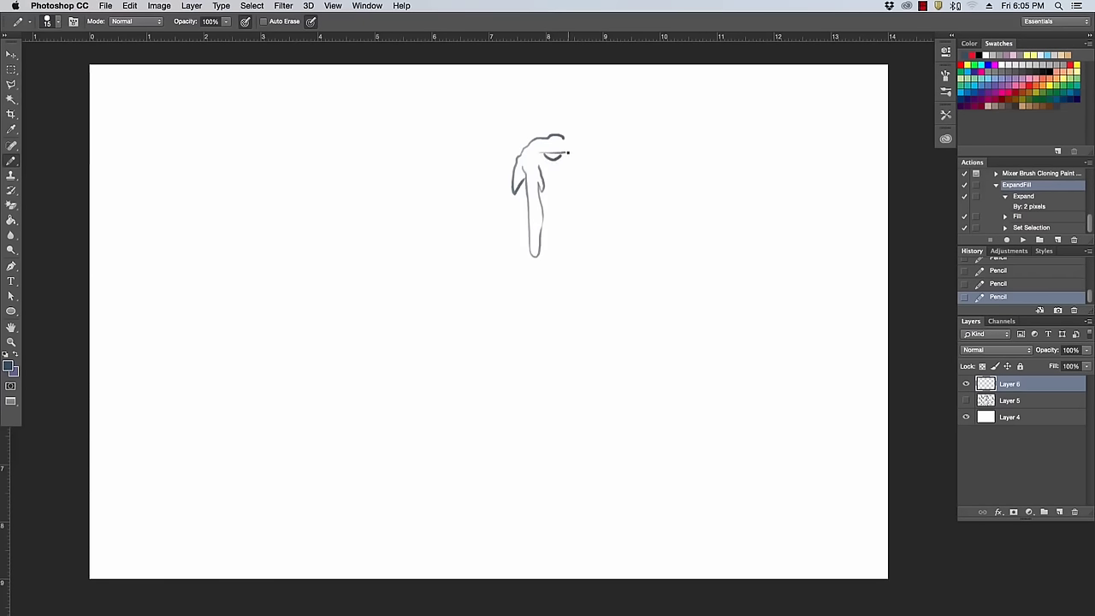
Complete the creature's turkey tail with a scalloped feather ruff at its base and radiating lines dividing the fanned feathers.
{"action": "left_click_drag", "start_coordinate": [847, 343], "coordinate": [840, 356]}
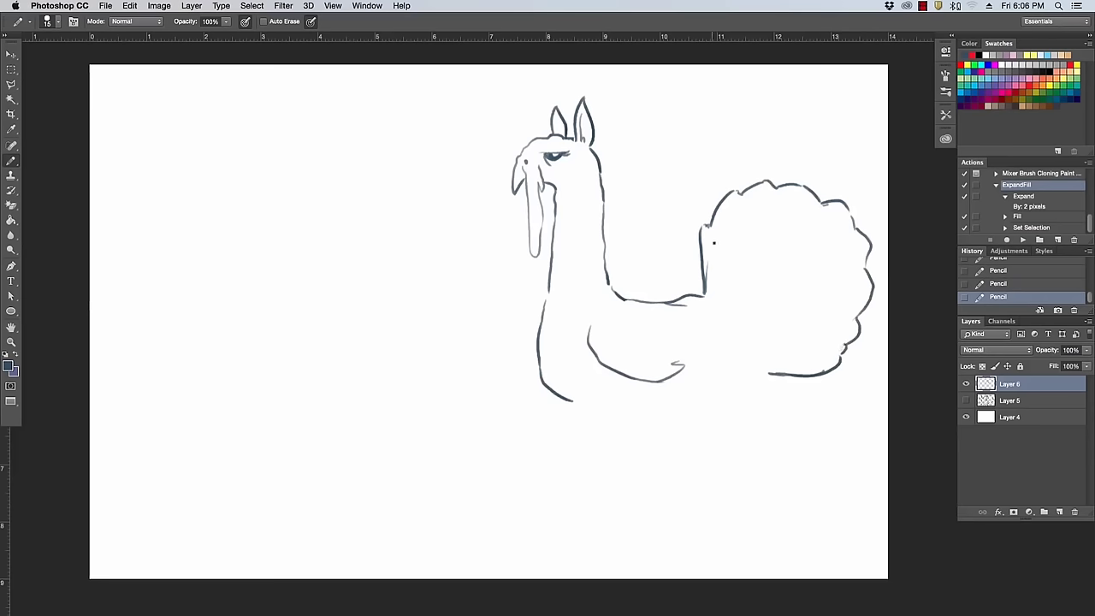
{"action": "mouse_move", "coordinate": [706, 295]}
{"action": "left_mouse_down"}
{"action": "mouse_move", "coordinate": [737, 286]}
{"action": "mouse_move", "coordinate": [757, 299]}
{"action": "mouse_move", "coordinate": [762, 345]}
{"action": "left_mouse_up"}
{"action": "mouse_move", "coordinate": [722, 239]}
{"action": "left_mouse_down"}
{"action": "mouse_move", "coordinate": [724, 276]}
{"action": "mouse_move", "coordinate": [746, 203]}
{"action": "left_mouse_up"}
{"action": "left_click_drag", "start_coordinate": [753, 272], "coordinate": [775, 197]}
{"action": "mouse_move", "coordinate": [768, 289]}
{"action": "left_mouse_down"}
{"action": "mouse_move", "coordinate": [821, 210]}
{"action": "mouse_move", "coordinate": [859, 252]}
{"action": "left_mouse_up"}
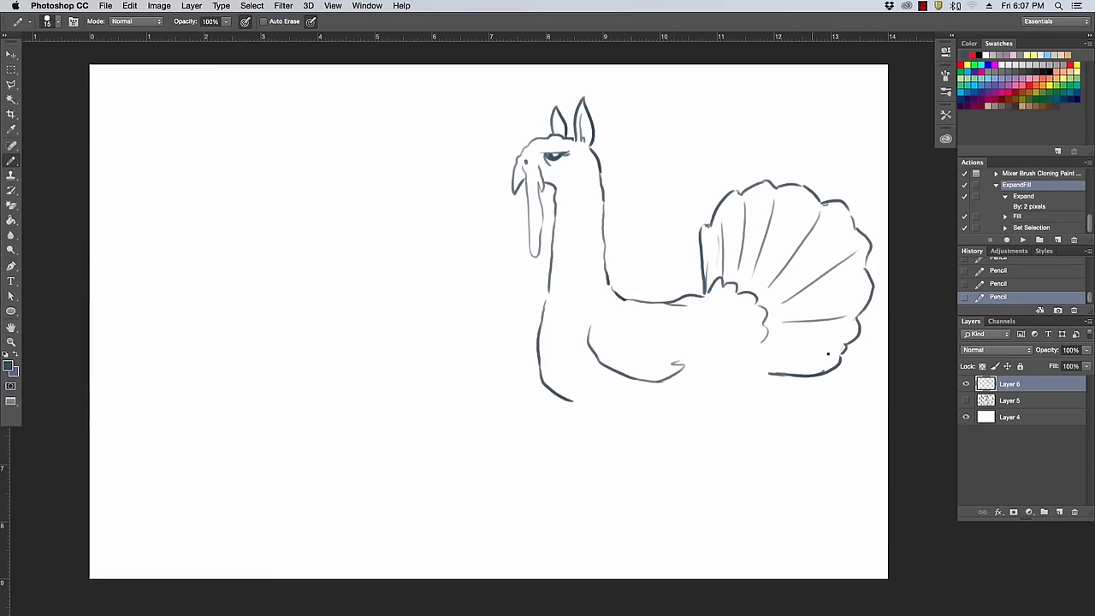
{"action": "mouse_move", "coordinate": [780, 351]}
{"action": "left_mouse_down"}
{"action": "mouse_move", "coordinate": [815, 355]}
{"action": "mouse_move", "coordinate": [759, 370]}
{"action": "left_mouse_up"}
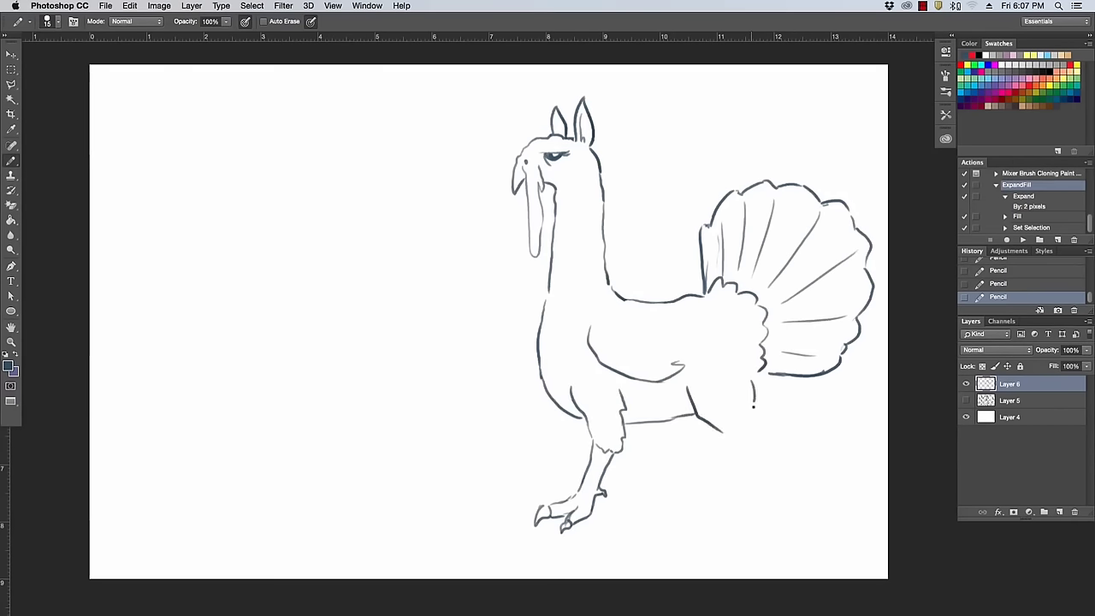
Draw the creature's near hind leg down to the hoof and outline the far hind leg behind the belly.
{"action": "mouse_move", "coordinate": [753, 402]}
{"action": "left_mouse_down"}
{"action": "mouse_move", "coordinate": [764, 426]}
{"action": "mouse_move", "coordinate": [726, 433]}
{"action": "mouse_move", "coordinate": [757, 457]}
{"action": "mouse_move", "coordinate": [767, 427]}
{"action": "mouse_move", "coordinate": [774, 438]}
{"action": "mouse_move", "coordinate": [771, 474]}
{"action": "mouse_move", "coordinate": [752, 463]}
{"action": "mouse_move", "coordinate": [747, 507]}
{"action": "left_mouse_up"}
{"action": "mouse_move", "coordinate": [773, 466]}
{"action": "left_mouse_down"}
{"action": "mouse_move", "coordinate": [770, 504]}
{"action": "mouse_move", "coordinate": [736, 527]}
{"action": "mouse_move", "coordinate": [758, 529]}
{"action": "mouse_move", "coordinate": [766, 511]}
{"action": "left_mouse_up"}
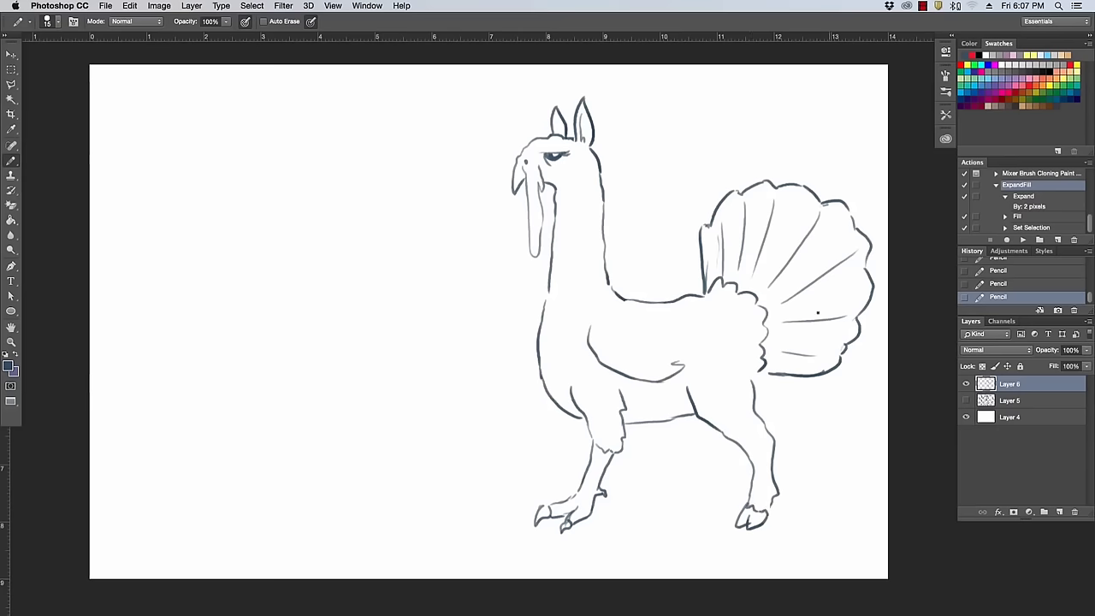
{"action": "left_click_drag", "start_coordinate": [653, 422], "coordinate": [679, 471]}
{"action": "mouse_move", "coordinate": [695, 433]}
{"action": "left_mouse_down"}
{"action": "mouse_move", "coordinate": [695, 474]}
{"action": "mouse_move", "coordinate": [697, 420]}
{"action": "left_mouse_up"}
{"action": "left_click_drag", "start_coordinate": [702, 466], "coordinate": [698, 490]}
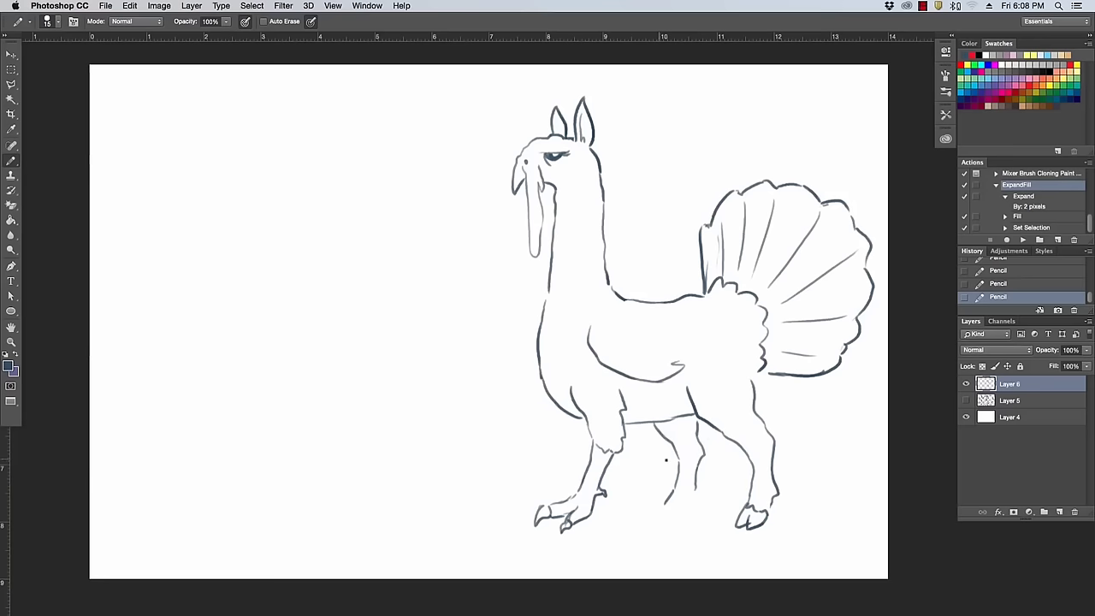
{"action": "left_click_drag", "start_coordinate": [673, 490], "coordinate": [662, 506]}
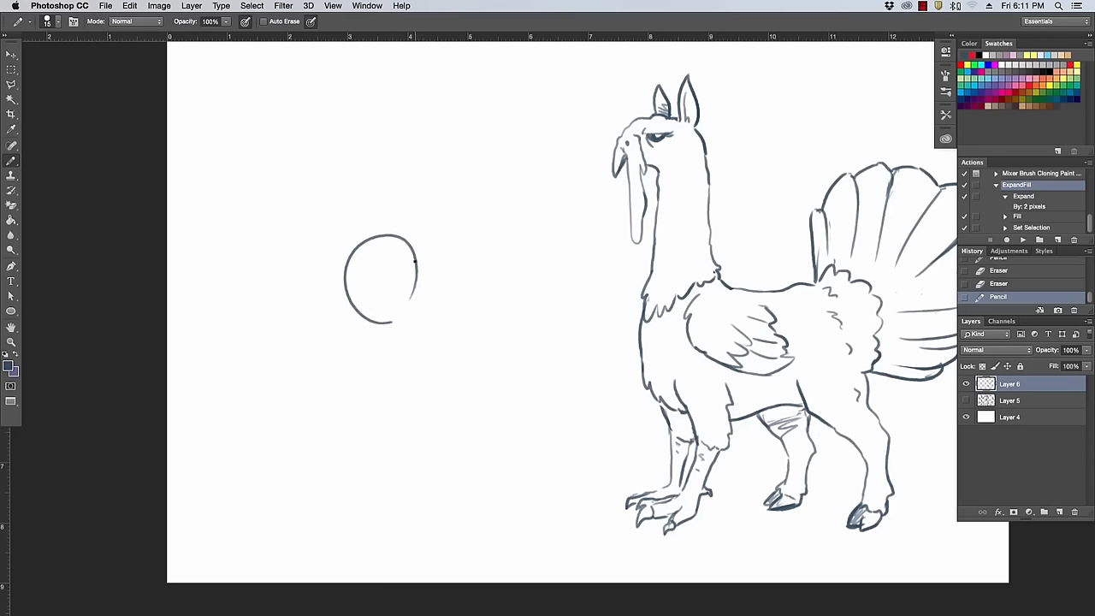
Close the rounded outline of the woman's head facing the creature and erase the overlapping inner line with the standard Eraser.
{"action": "left_click_drag", "start_coordinate": [415, 261], "coordinate": [393, 323]}
{"action": "key", "text": "e"}
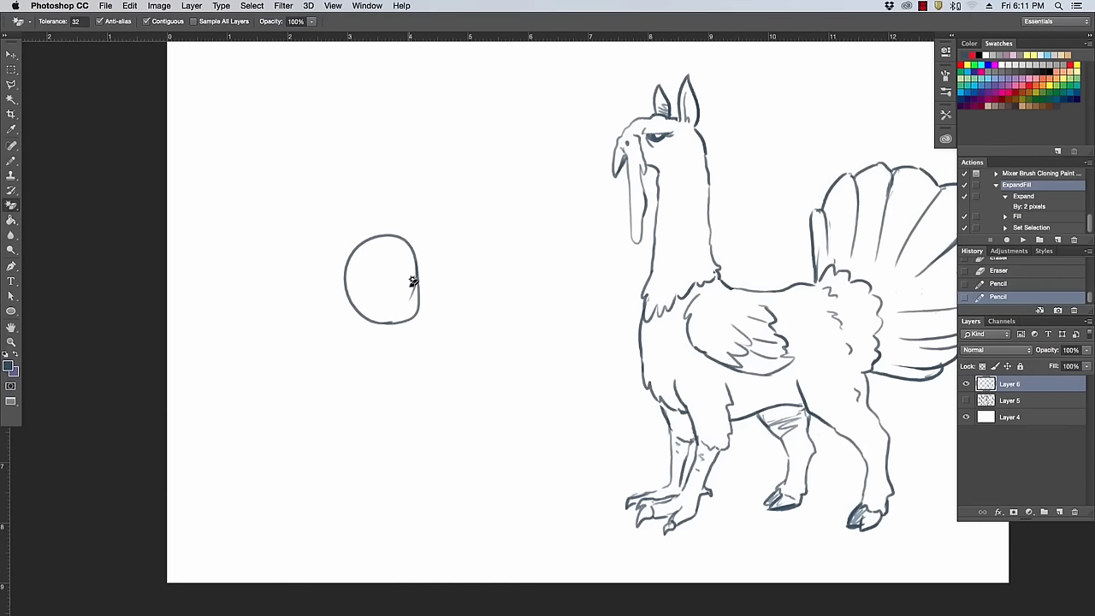
{"action": "left_click", "coordinate": [12, 206]}
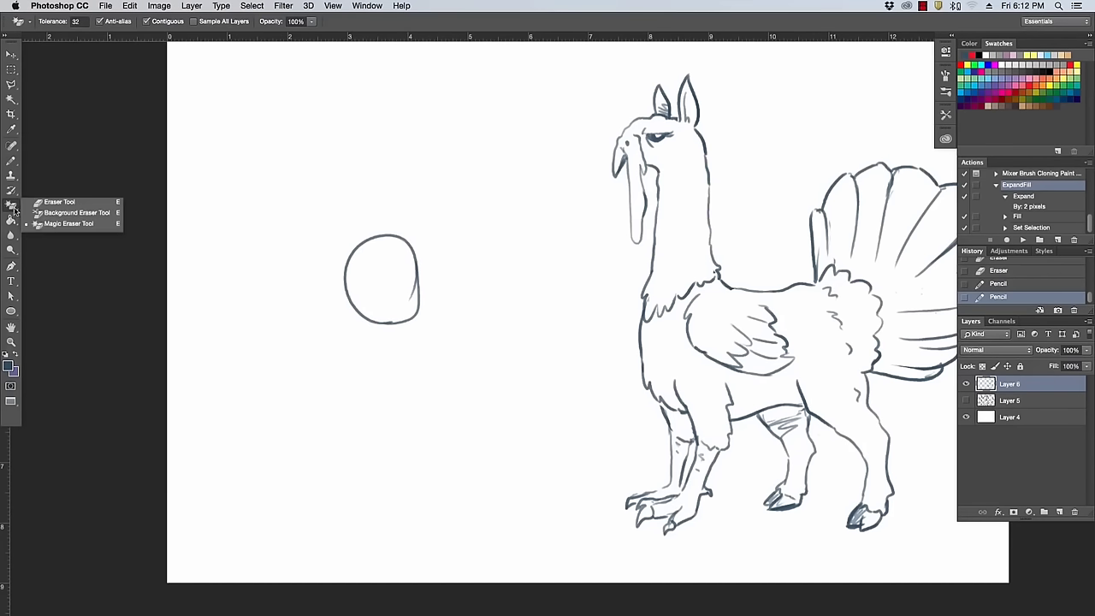
{"action": "left_click", "coordinate": [57, 202]}
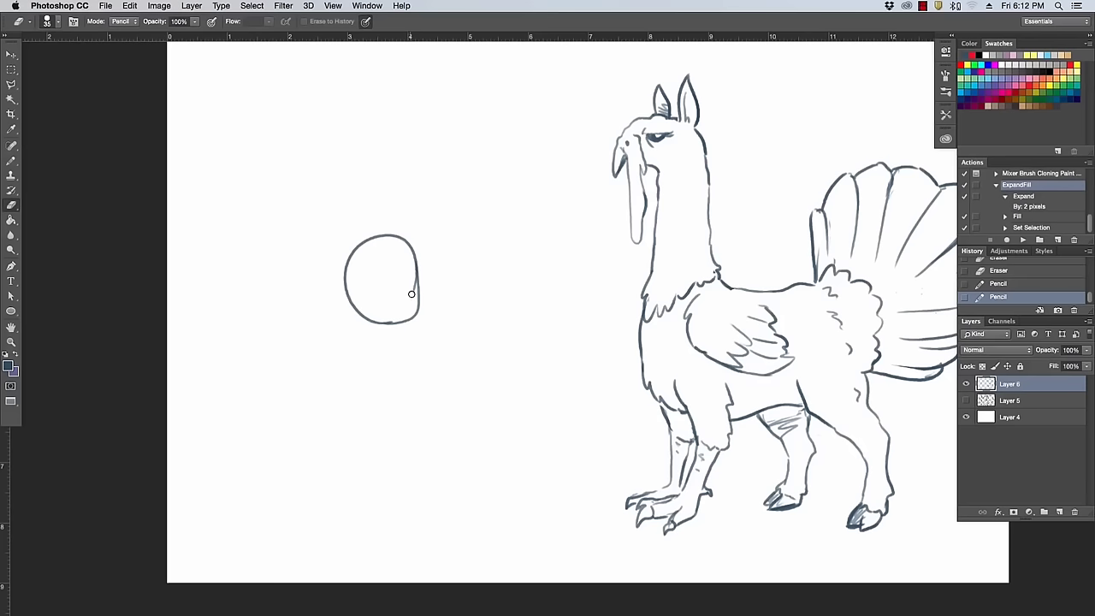
{"action": "left_click_drag", "start_coordinate": [412, 293], "coordinate": [413, 277]}
Draw short neck lines below the woman's head and erase the head outline between them.
{"action": "key", "text": "b"}
{"action": "key", "text": "super+space"}
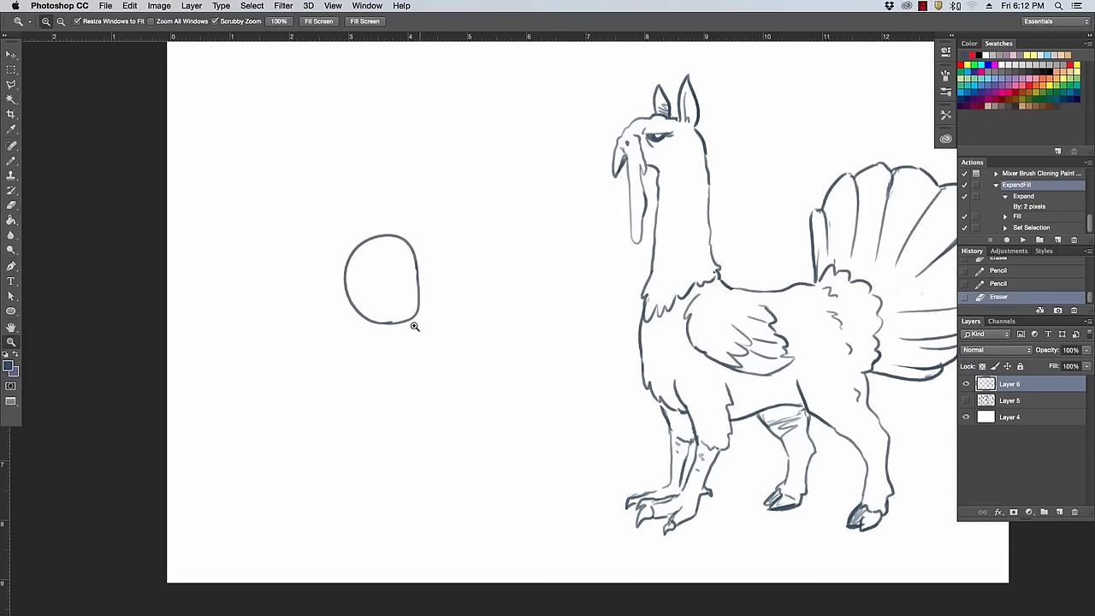
{"action": "mouse_move", "coordinate": [414, 324]}
{"action": "left_mouse_down"}
{"action": "mouse_move", "coordinate": [356, 322]}
{"action": "mouse_move", "coordinate": [383, 332]}
{"action": "left_mouse_up"}
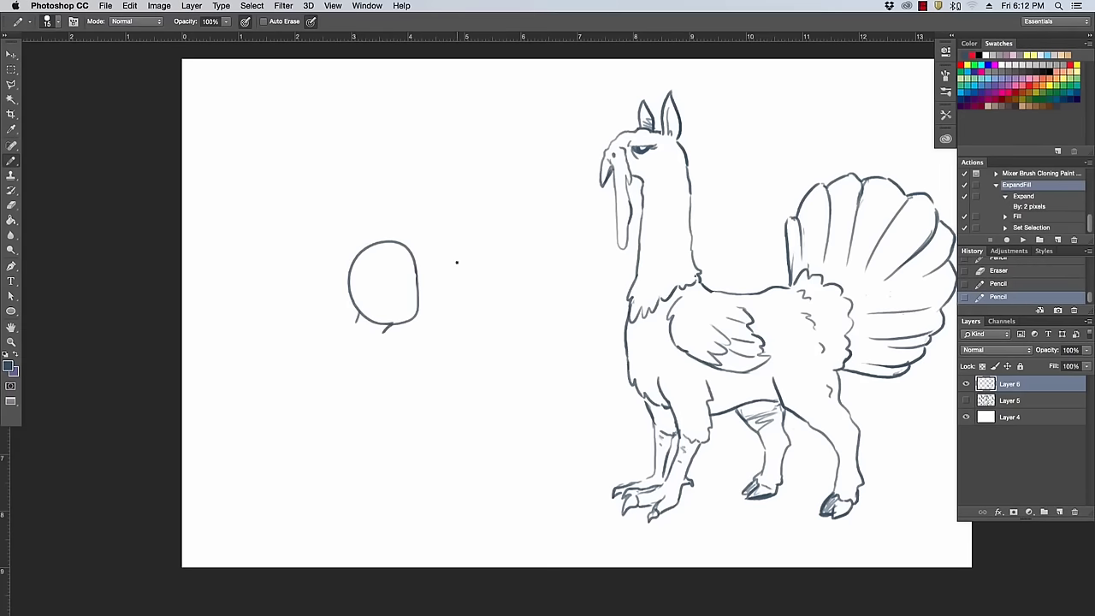
{"action": "key", "text": "e"}
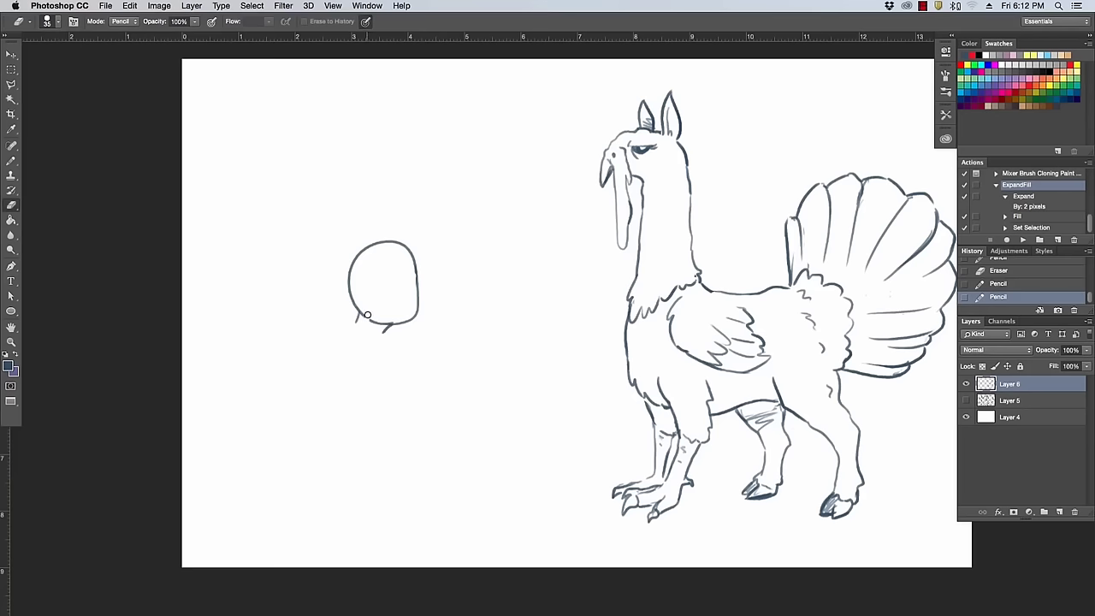
{"action": "left_click_drag", "start_coordinate": [370, 319], "coordinate": [388, 318]}
{"action": "key", "text": "b"}
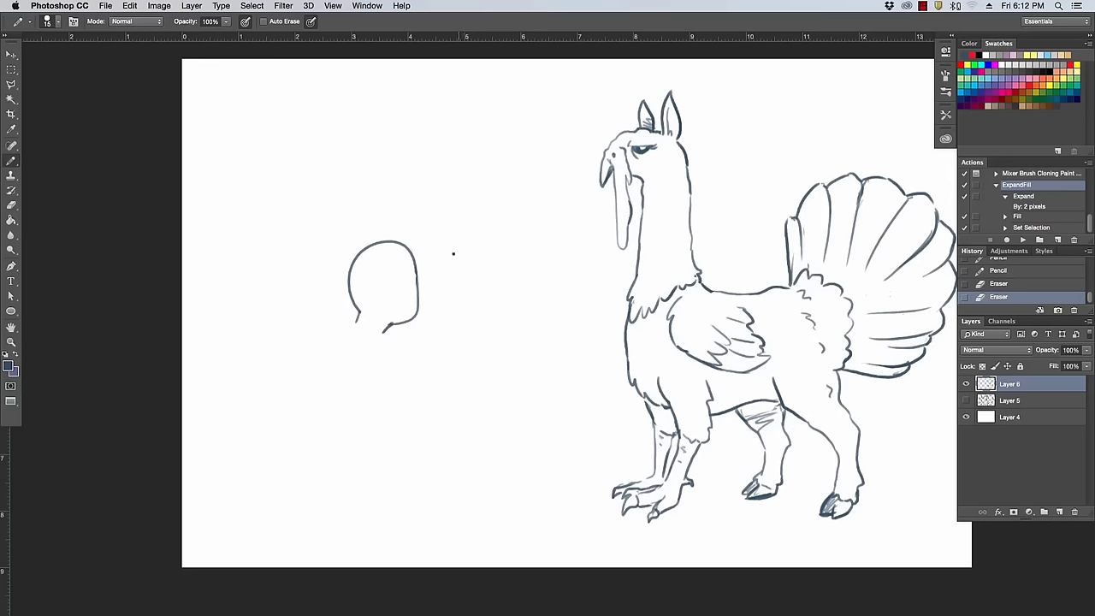
Draw the start of the woman's shirt collar at the back of her neck.
{"action": "key", "text": "super+space"}
{"action": "left_click_drag", "start_coordinate": [409, 291], "coordinate": [421, 279]}
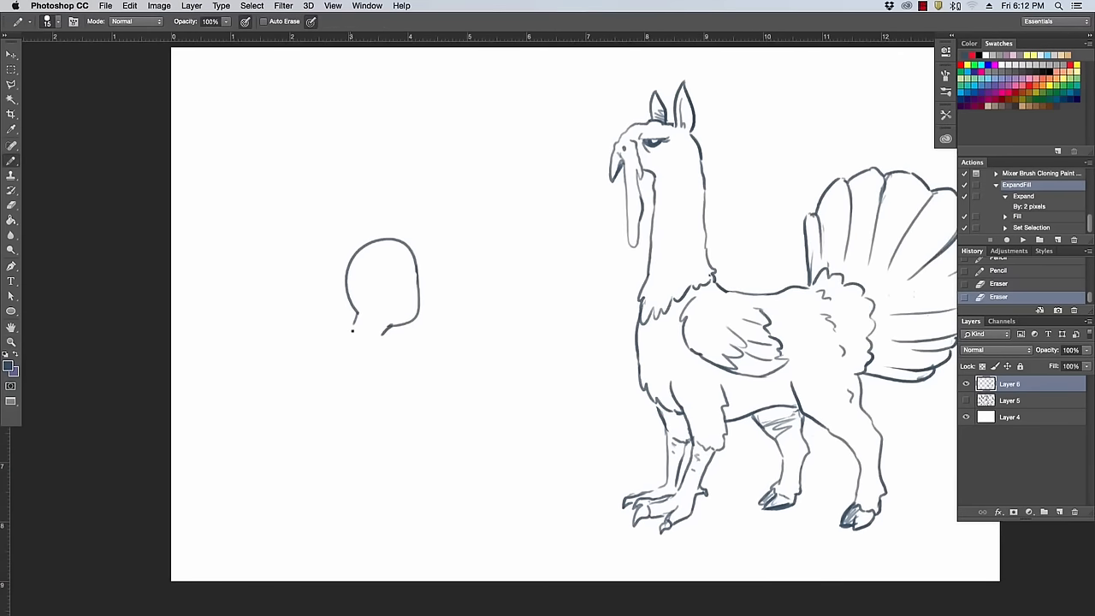
{"action": "mouse_move", "coordinate": [352, 325]}
{"action": "left_mouse_down"}
{"action": "mouse_move", "coordinate": [367, 344]}
{"action": "mouse_move", "coordinate": [345, 328]}
{"action": "left_mouse_up"}
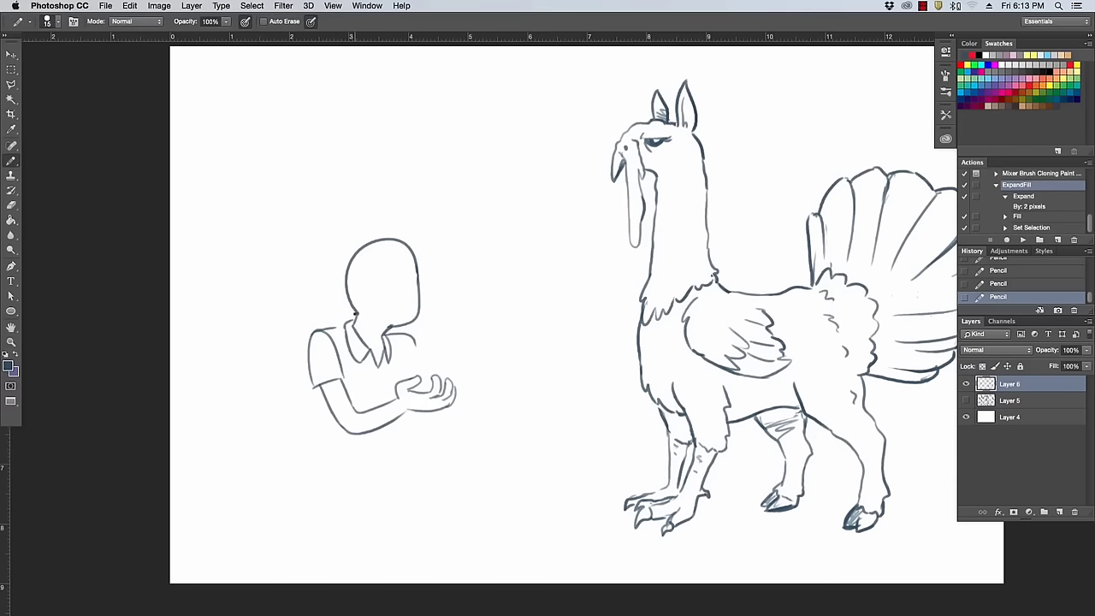
Draw the rounded hair bun behind the woman's head, undoing and redrawing the stroke until its shape fits.
{"action": "left_click_drag", "start_coordinate": [354, 317], "coordinate": [342, 275]}
{"action": "key", "text": "ctrl+z"}
{"action": "key", "text": "super+z"}
{"action": "mouse_move", "coordinate": [331, 275]}
{"action": "left_mouse_down"}
{"action": "mouse_move", "coordinate": [310, 272]}
{"action": "mouse_move", "coordinate": [337, 225]}
{"action": "left_mouse_up"}
{"action": "key", "text": "ctrl+z"}
{"action": "left_click_drag", "start_coordinate": [336, 279], "coordinate": [366, 230]}
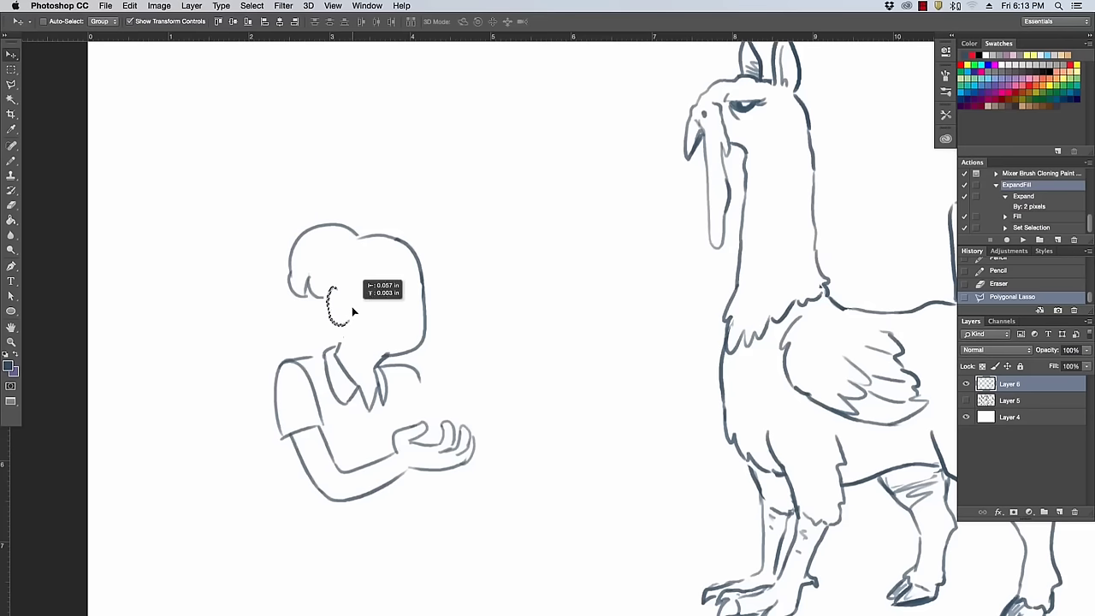
Shift the selected ear curve slightly toward the hair, deselect it, and touch up the ear line with the Pencil.
{"action": "left_click_drag", "start_coordinate": [351, 306], "coordinate": [342, 308]}
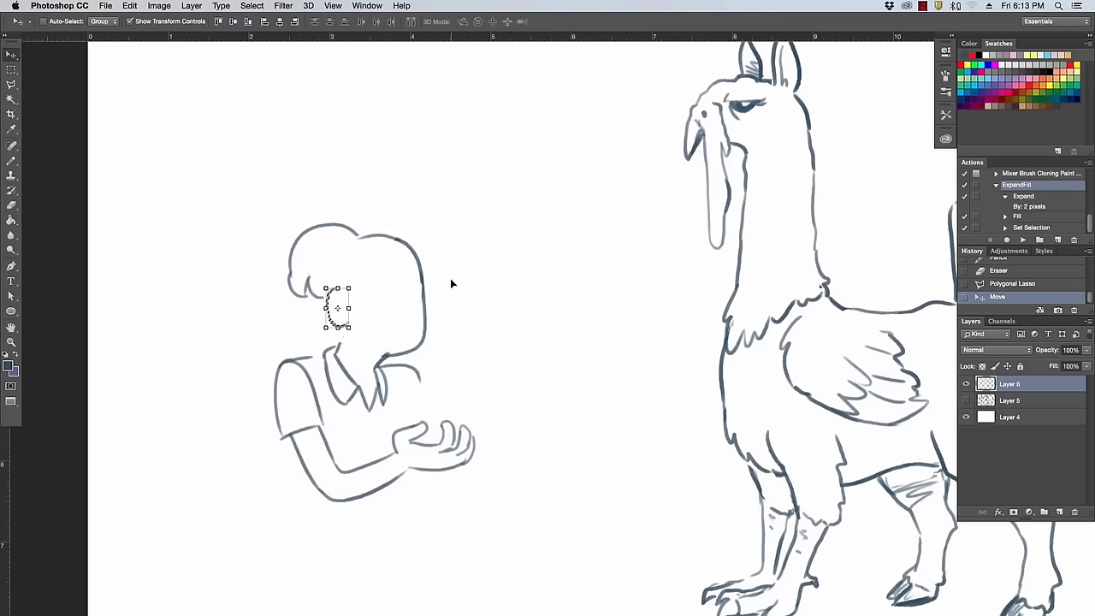
{"action": "key", "text": "l"}
{"action": "key", "text": "ctrl+d"}
{"action": "key", "text": "b"}
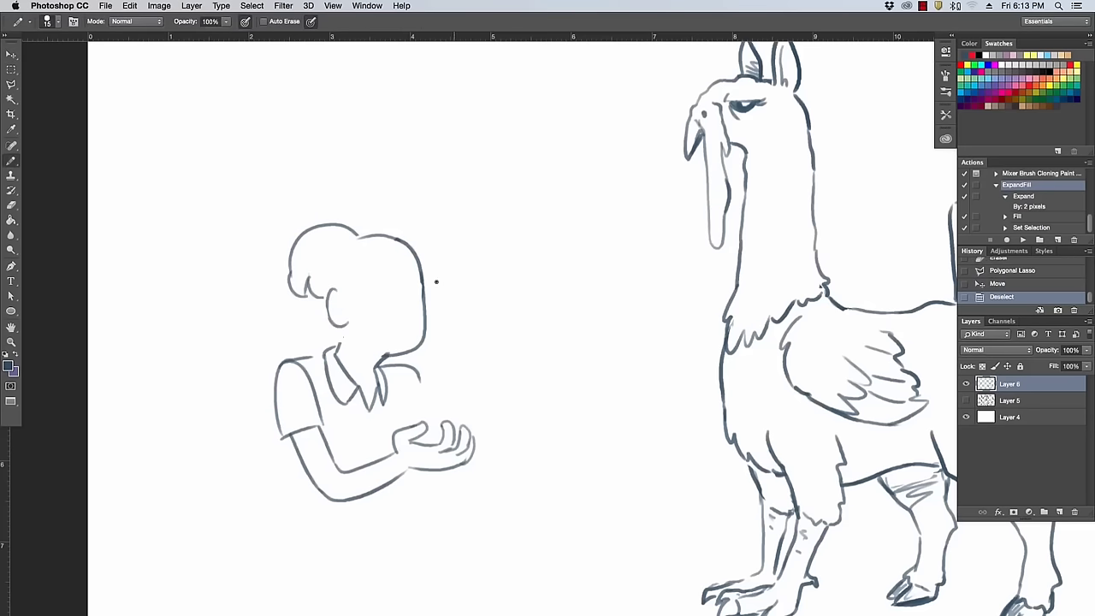
{"action": "mouse_move", "coordinate": [329, 312]}
{"action": "left_mouse_down"}
{"action": "mouse_move", "coordinate": [340, 330]}
{"action": "mouse_move", "coordinate": [330, 300]}
{"action": "left_mouse_up"}
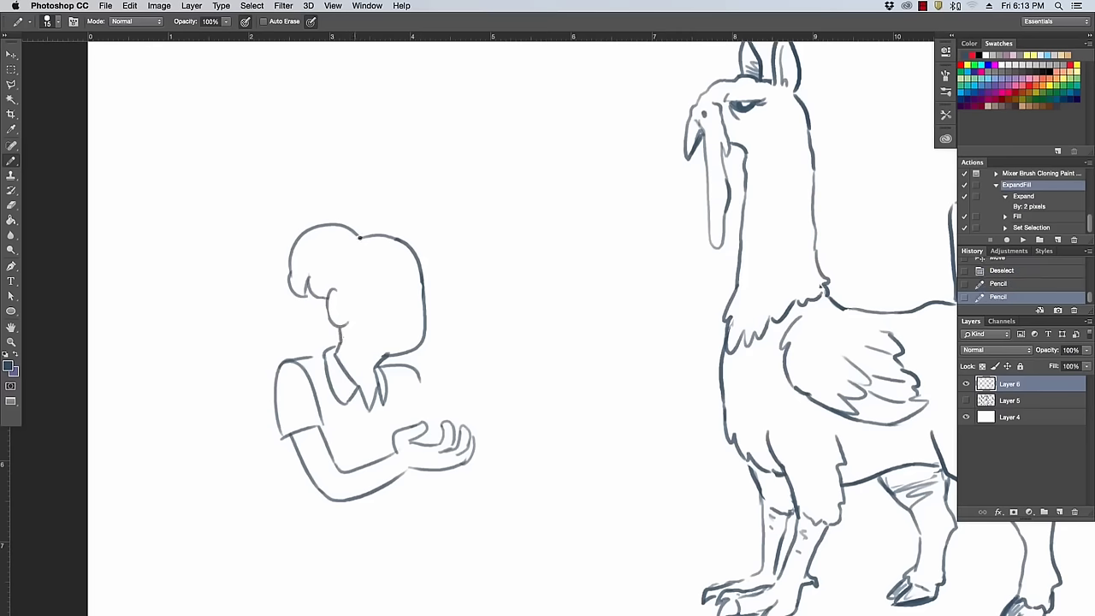
Draw the curved hair edge from the top of the woman's head to her ear, redrawing it twice.
{"action": "left_click_drag", "start_coordinate": [356, 236], "coordinate": [328, 284]}
{"action": "key", "text": "super+z"}
{"action": "left_click_drag", "start_coordinate": [358, 236], "coordinate": [328, 286]}
{"action": "key", "text": "super+z"}
{"action": "left_click_drag", "start_coordinate": [361, 236], "coordinate": [328, 284]}
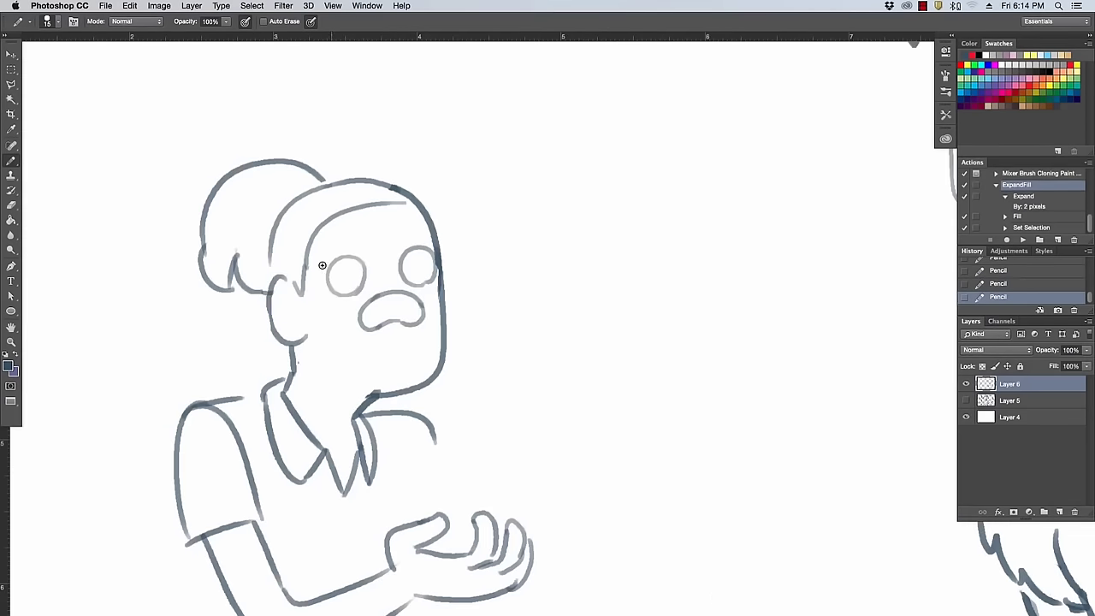
Add eyelashes, pupils, upper teeth and a small nose to the woman's face.
{"action": "left_click_drag", "start_coordinate": [330, 262], "coordinate": [319, 260]}
{"action": "mouse_move", "coordinate": [435, 253]}
{"action": "left_mouse_down"}
{"action": "mouse_move", "coordinate": [443, 248]}
{"action": "mouse_move", "coordinate": [444, 260]}
{"action": "left_mouse_up"}
{"action": "left_click_drag", "start_coordinate": [373, 300], "coordinate": [419, 301]}
{"action": "left_click_drag", "start_coordinate": [358, 272], "coordinate": [357, 275]}
{"action": "mouse_move", "coordinate": [424, 262]}
{"action": "left_mouse_down"}
{"action": "mouse_move", "coordinate": [387, 274]}
{"action": "mouse_move", "coordinate": [397, 277]}
{"action": "left_mouse_up"}
Trim the nose line beside the woman's far eye using a smaller Eraser.
{"action": "key", "text": "e"}
{"action": "key", "text": "super+z"}
{"action": "key", "text": "["}
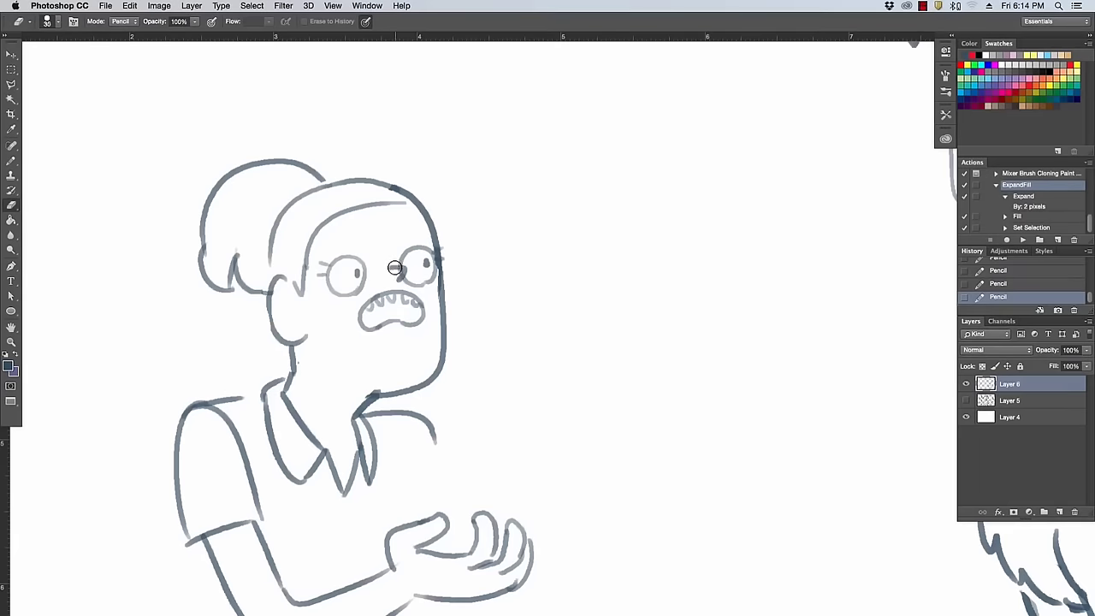
{"action": "key", "text": "bracketleft"}
{"action": "key", "text": "bracketleft"}
{"action": "key", "text": "bracketleft"}
{"action": "key", "text": "bracketleft"}
{"action": "left_click_drag", "start_coordinate": [387, 269], "coordinate": [397, 272]}
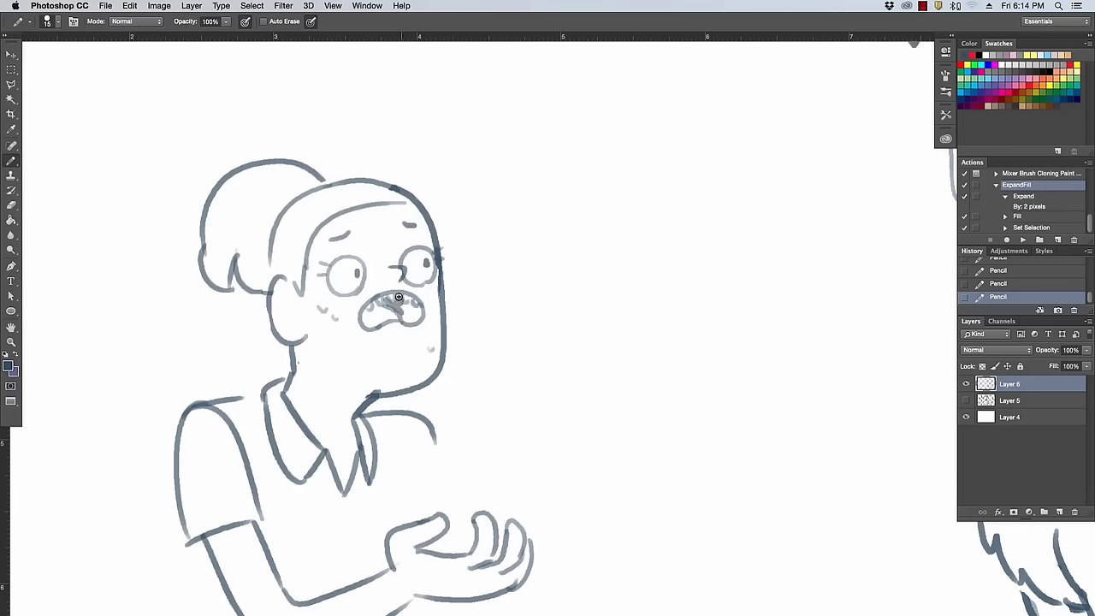
Shade the inside of the woman's open mouth and add small crease lines around it.
{"action": "mouse_move", "coordinate": [399, 301]}
{"action": "left_mouse_down"}
{"action": "mouse_move", "coordinate": [402, 317]}
{"action": "mouse_move", "coordinate": [419, 310]}
{"action": "mouse_move", "coordinate": [404, 331]}
{"action": "mouse_move", "coordinate": [351, 336]}
{"action": "left_mouse_up"}
{"action": "key", "text": "super+z"}
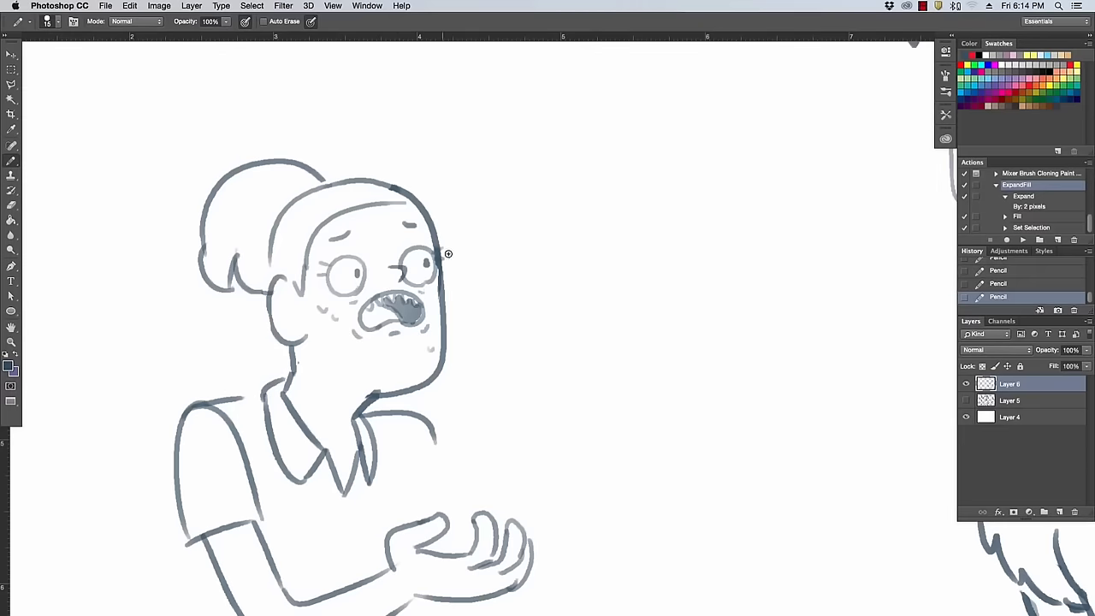
Draw the lower part of the woman's shirt, the far sleeve, and the far arm reaching toward the creature.
{"action": "scroll", "coordinate": [537, 239], "scroll_direction": "down", "scroll_amount": 3}
{"action": "key", "text": "super+z"}
{"action": "mouse_move", "coordinate": [386, 471]}
{"action": "left_mouse_down"}
{"action": "mouse_move", "coordinate": [482, 453]}
{"action": "mouse_move", "coordinate": [479, 463]}
{"action": "mouse_move", "coordinate": [476, 438]}
{"action": "left_mouse_up"}
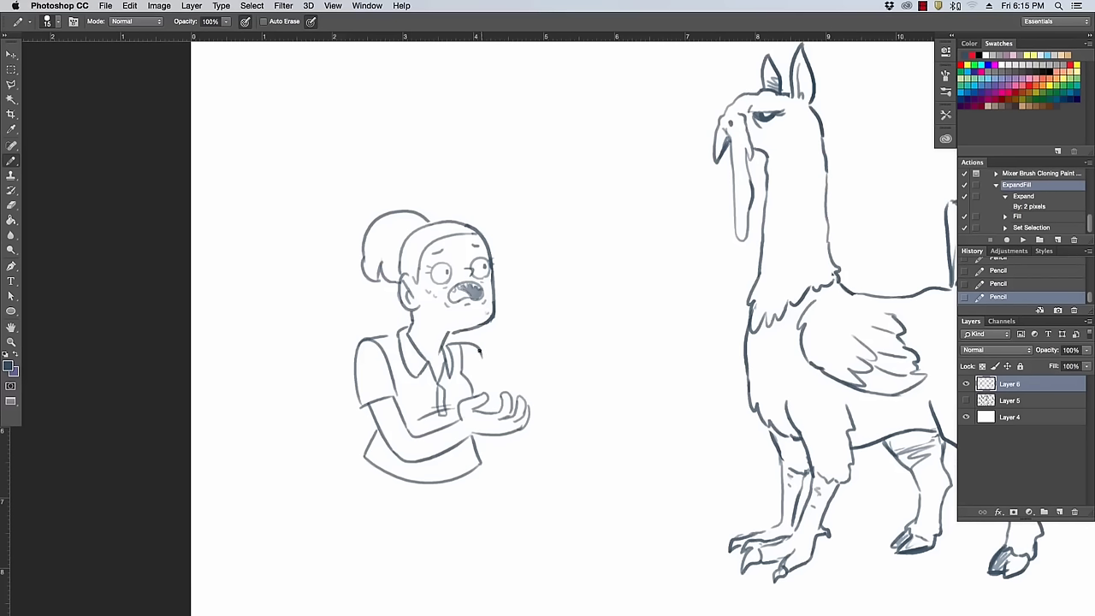
{"action": "left_click_drag", "start_coordinate": [479, 351], "coordinate": [484, 384]}
{"action": "mouse_move", "coordinate": [537, 415]}
{"action": "left_mouse_down"}
{"action": "mouse_move", "coordinate": [548, 381]}
{"action": "mouse_move", "coordinate": [594, 373]}
{"action": "mouse_move", "coordinate": [572, 381]}
{"action": "mouse_move", "coordinate": [562, 362]}
{"action": "mouse_move", "coordinate": [553, 368]}
{"action": "mouse_move", "coordinate": [590, 346]}
{"action": "mouse_move", "coordinate": [590, 384]}
{"action": "left_mouse_up"}
{"action": "key", "text": "e"}
{"action": "key", "text": "b"}
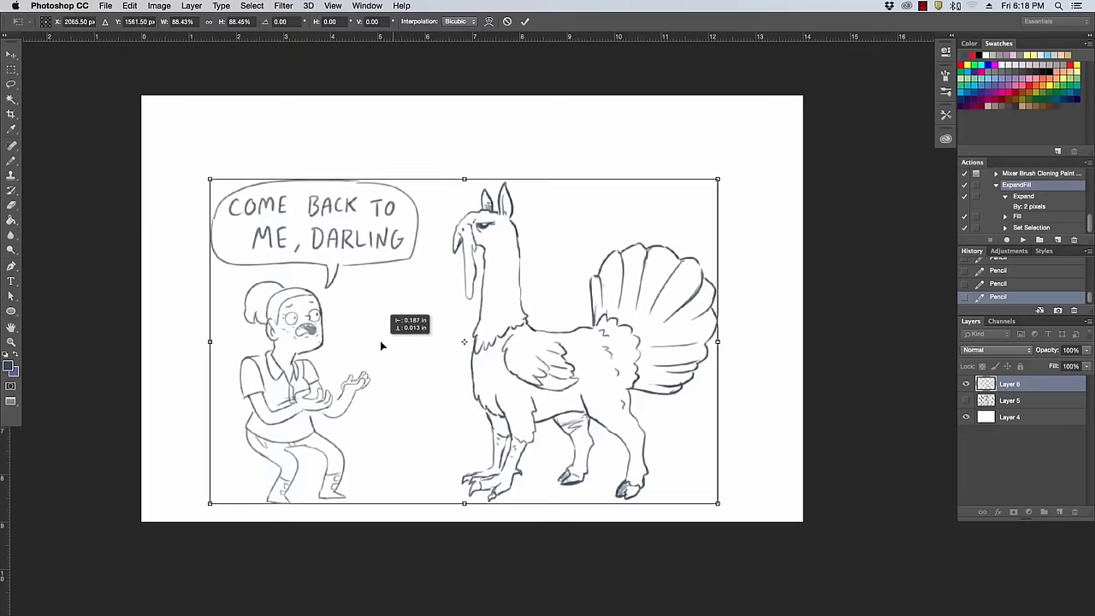
Move the scaled-down cartoon toward the canvas's left edge and apply the transform.
{"action": "mouse_move", "coordinate": [380, 341]}
{"action": "left_mouse_down"}
{"action": "mouse_move", "coordinate": [339, 334]}
{"action": "mouse_move", "coordinate": [318, 347]}
{"action": "mouse_move", "coordinate": [321, 335]}
{"action": "left_mouse_up"}
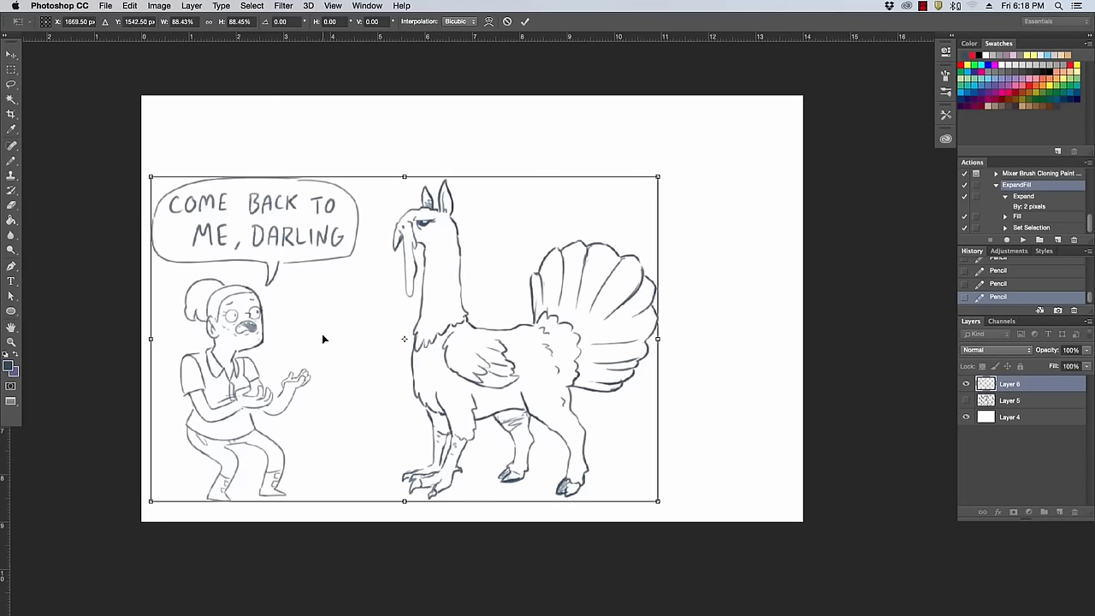
{"action": "key", "text": "Return"}
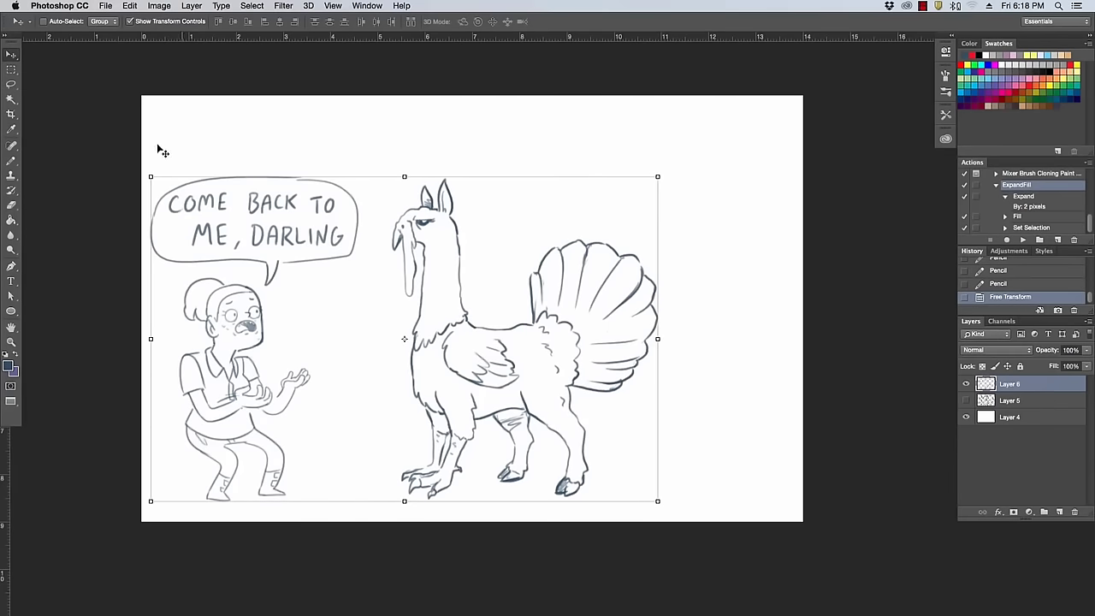
Erase the creature's far front leg and draw a long stick across the base of its neck.
{"action": "left_click", "coordinate": [11, 161]}
{"action": "key", "text": "super+plus"}
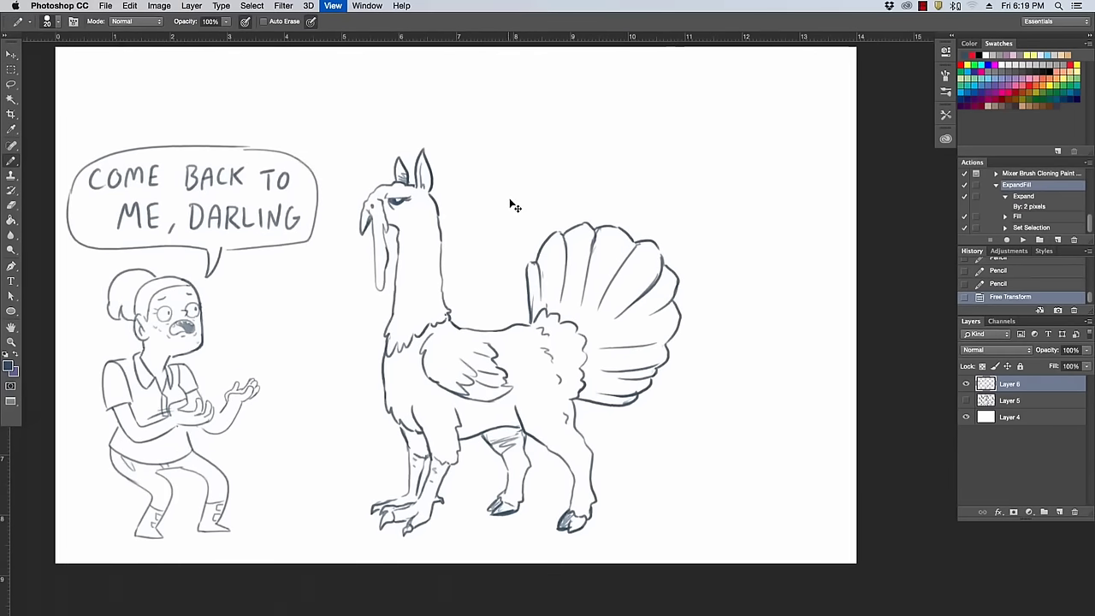
{"action": "key", "text": "super+equal"}
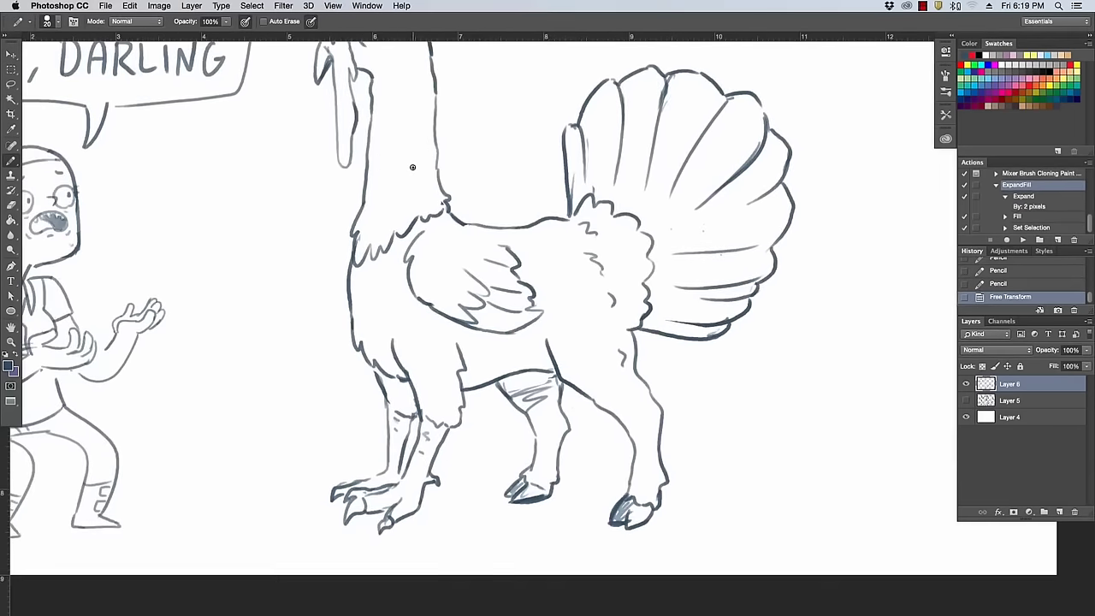
{"action": "mouse_move", "coordinate": [331, 496]}
{"action": "left_mouse_down"}
{"action": "mouse_move", "coordinate": [363, 466]}
{"action": "mouse_move", "coordinate": [356, 479]}
{"action": "mouse_move", "coordinate": [397, 470]}
{"action": "mouse_move", "coordinate": [412, 421]}
{"action": "mouse_move", "coordinate": [381, 419]}
{"action": "mouse_move", "coordinate": [373, 377]}
{"action": "mouse_move", "coordinate": [378, 414]}
{"action": "left_mouse_up"}
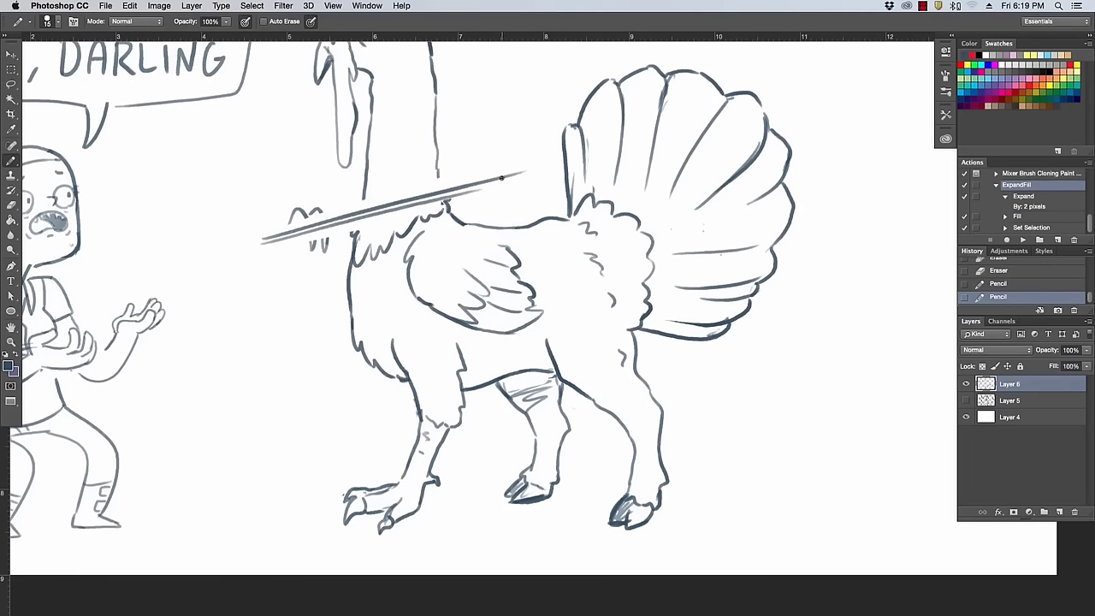
{"action": "mouse_move", "coordinate": [501, 177]}
{"action": "left_mouse_down"}
{"action": "mouse_move", "coordinate": [494, 166]}
{"action": "mouse_move", "coordinate": [520, 156]}
{"action": "mouse_move", "coordinate": [529, 176]}
{"action": "mouse_move", "coordinate": [478, 224]}
{"action": "mouse_move", "coordinate": [547, 225]}
{"action": "left_mouse_up"}
{"action": "left_click_drag", "start_coordinate": [508, 180], "coordinate": [512, 170]}
{"action": "mouse_move", "coordinate": [387, 200]}
{"action": "left_mouse_down"}
{"action": "mouse_move", "coordinate": [368, 230]}
{"action": "mouse_move", "coordinate": [397, 177]}
{"action": "mouse_move", "coordinate": [383, 209]}
{"action": "mouse_move", "coordinate": [425, 179]}
{"action": "mouse_move", "coordinate": [412, 207]}
{"action": "mouse_move", "coordinate": [440, 189]}
{"action": "mouse_move", "coordinate": [366, 207]}
{"action": "left_mouse_up"}
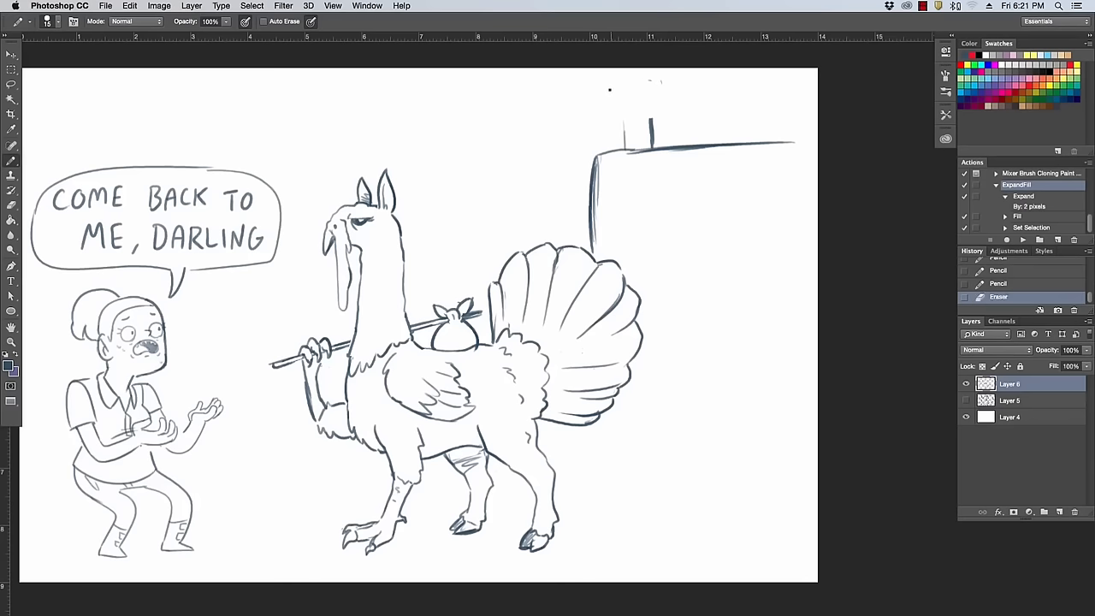
Draw the cap on the chimney above the building and a wavy smoke trail drifting away from it.
{"action": "left_click", "coordinate": [609, 89]}
{"action": "left_click_drag", "start_coordinate": [610, 92], "coordinate": [621, 120]}
{"action": "mouse_move", "coordinate": [660, 86]}
{"action": "left_mouse_down"}
{"action": "mouse_move", "coordinate": [662, 116]}
{"action": "mouse_move", "coordinate": [613, 88]}
{"action": "mouse_move", "coordinate": [787, 87]}
{"action": "left_mouse_up"}
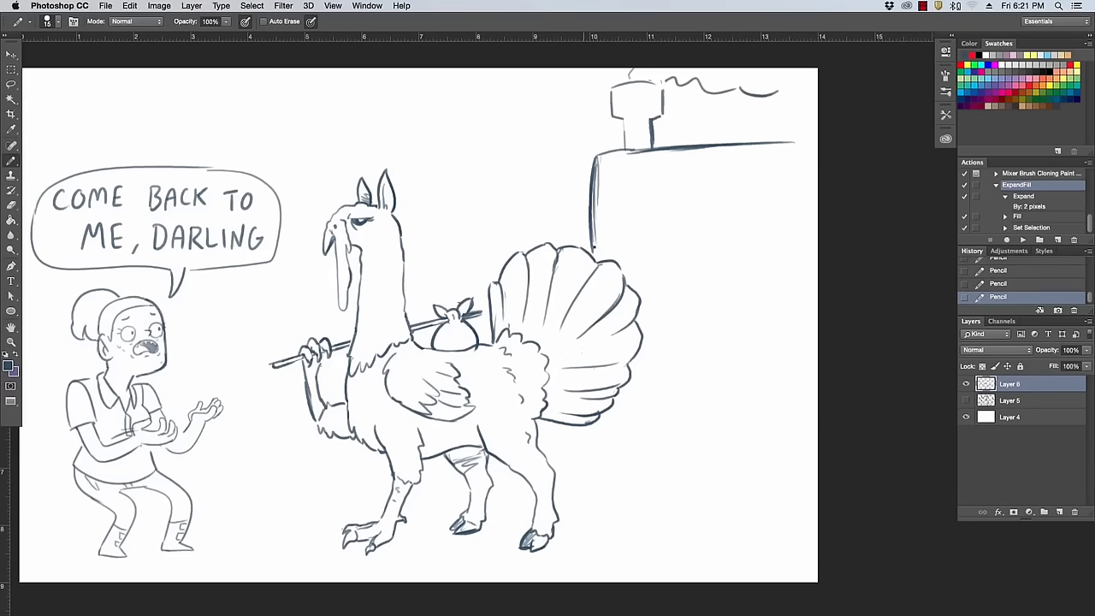
Draw a horizontal line behind the tail and an arched shape on the roofline, then refine the chimney's cap and base.
{"action": "left_click_drag", "start_coordinate": [659, 373], "coordinate": [756, 373]}
{"action": "mouse_move", "coordinate": [689, 145]}
{"action": "left_mouse_down"}
{"action": "mouse_move", "coordinate": [705, 120]}
{"action": "mouse_move", "coordinate": [720, 144]}
{"action": "mouse_move", "coordinate": [707, 145]}
{"action": "mouse_move", "coordinate": [721, 142]}
{"action": "left_mouse_up"}
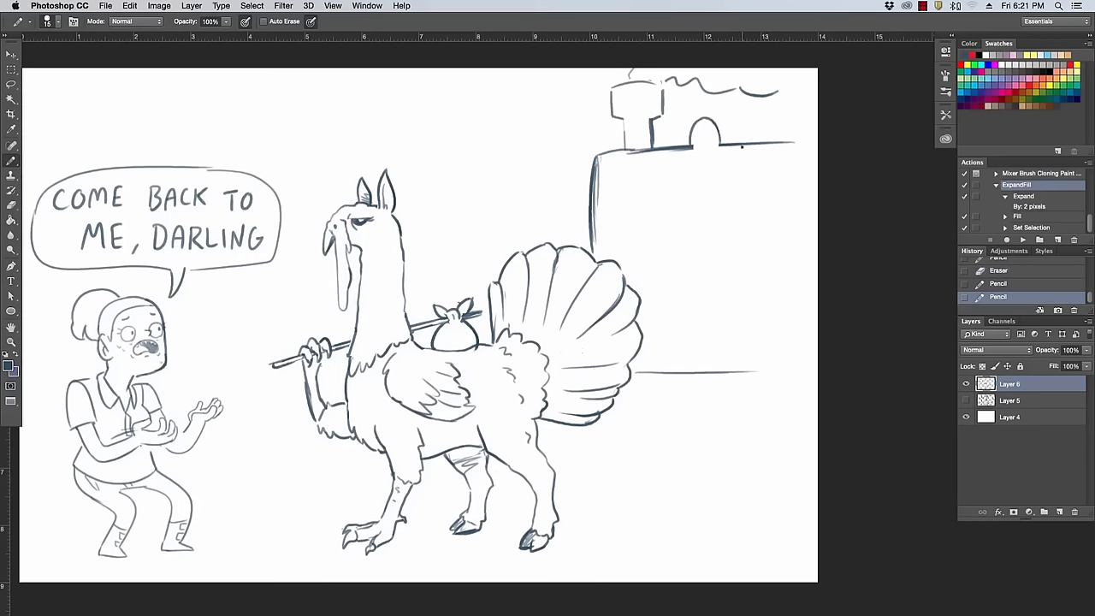
{"action": "mouse_move", "coordinate": [619, 159]}
{"action": "left_mouse_down"}
{"action": "mouse_move", "coordinate": [651, 155]}
{"action": "mouse_move", "coordinate": [628, 156]}
{"action": "mouse_move", "coordinate": [644, 150]}
{"action": "mouse_move", "coordinate": [625, 120]}
{"action": "mouse_move", "coordinate": [650, 115]}
{"action": "left_mouse_up"}
{"action": "left_click_drag", "start_coordinate": [630, 124], "coordinate": [655, 126]}
{"action": "left_click_drag", "start_coordinate": [655, 139], "coordinate": [658, 124]}
Remove the building's inner opening lines, its vertical wall, and the horizontal line behind the tail.
{"action": "mouse_move", "coordinate": [700, 193]}
{"action": "left_mouse_down"}
{"action": "mouse_move", "coordinate": [700, 236]}
{"action": "mouse_move", "coordinate": [782, 171]}
{"action": "left_mouse_up"}
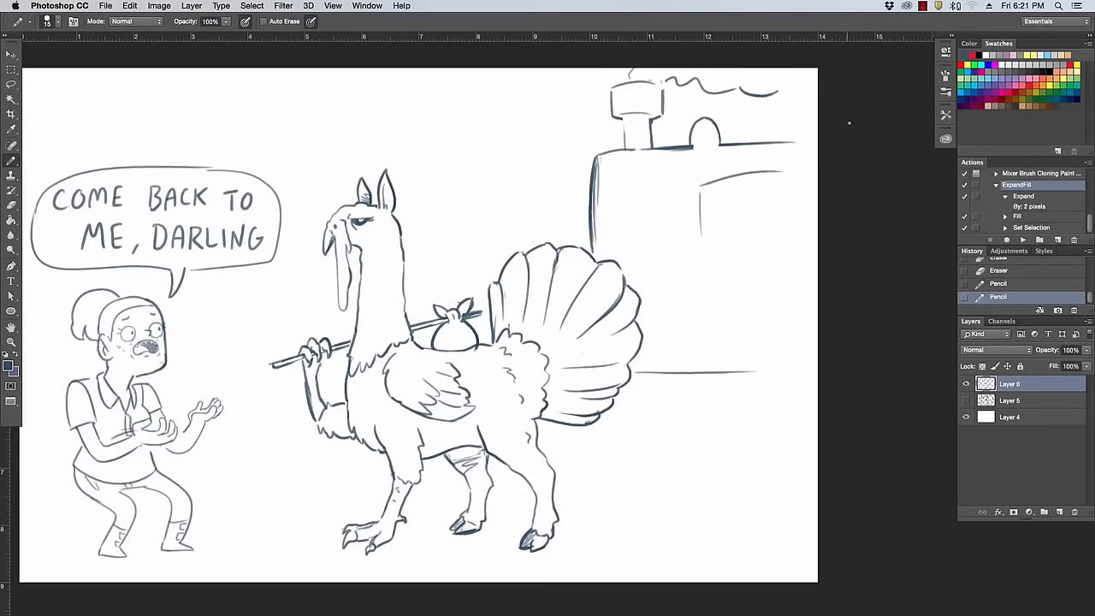
{"action": "key", "text": "super+z"}
{"action": "left_click_drag", "start_coordinate": [703, 192], "coordinate": [701, 260]}
{"action": "left_click_drag", "start_coordinate": [660, 371], "coordinate": [753, 372]}
{"action": "mouse_move", "coordinate": [595, 198]}
{"action": "left_mouse_down"}
{"action": "mouse_move", "coordinate": [594, 248]}
{"action": "mouse_move", "coordinate": [604, 189]}
{"action": "mouse_move", "coordinate": [590, 161]}
{"action": "mouse_move", "coordinate": [602, 220]}
{"action": "mouse_move", "coordinate": [598, 206]}
{"action": "left_mouse_up"}
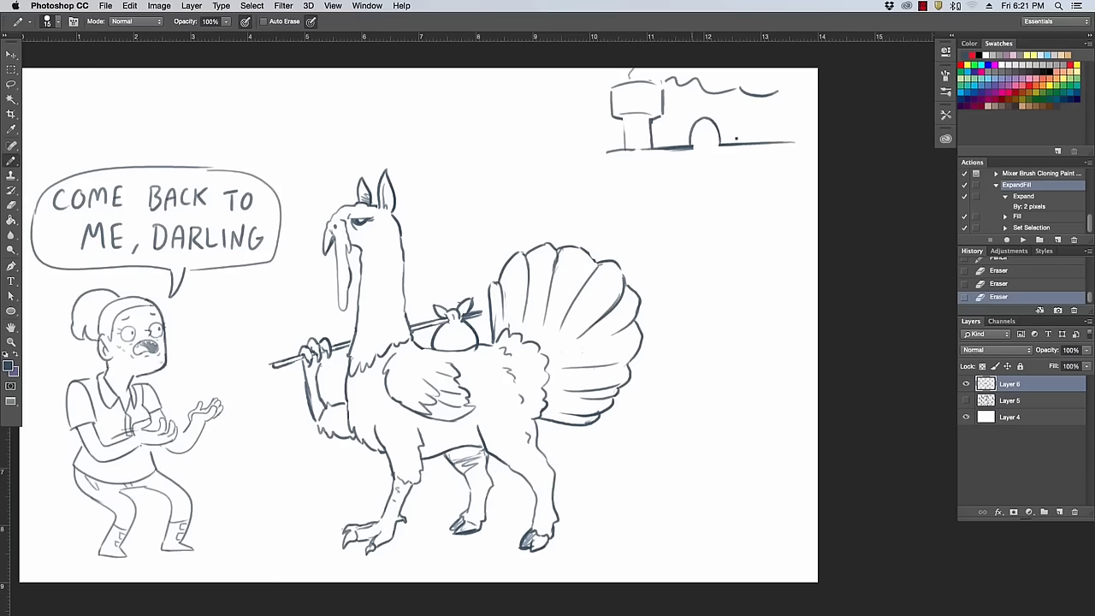
Lasso the chimney, smoke, and roofline sketch and move it down toward the creature's tail.
{"action": "key", "text": "l"}
{"action": "mouse_move", "coordinate": [655, 67]}
{"action": "left_mouse_down"}
{"action": "mouse_move", "coordinate": [567, 146]}
{"action": "mouse_move", "coordinate": [848, 111]}
{"action": "mouse_move", "coordinate": [817, 71]}
{"action": "mouse_move", "coordinate": [642, 67]}
{"action": "left_mouse_up"}
{"action": "key", "text": "v"}
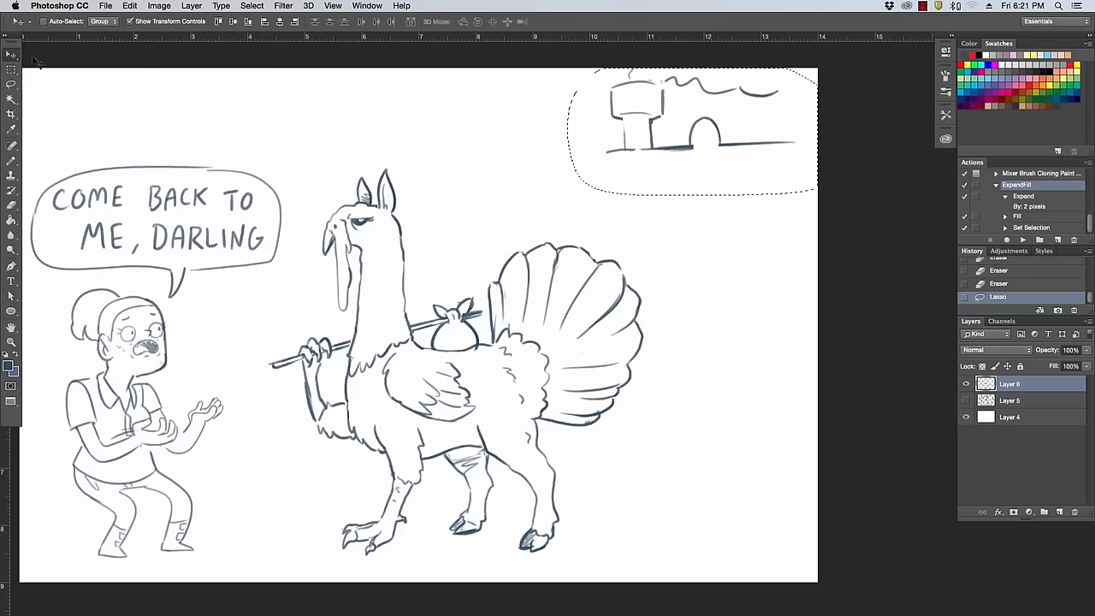
{"action": "mouse_move", "coordinate": [741, 161]}
{"action": "left_mouse_down"}
{"action": "mouse_move", "coordinate": [638, 158]}
{"action": "mouse_move", "coordinate": [574, 210]}
{"action": "mouse_move", "coordinate": [597, 227]}
{"action": "left_mouse_up"}
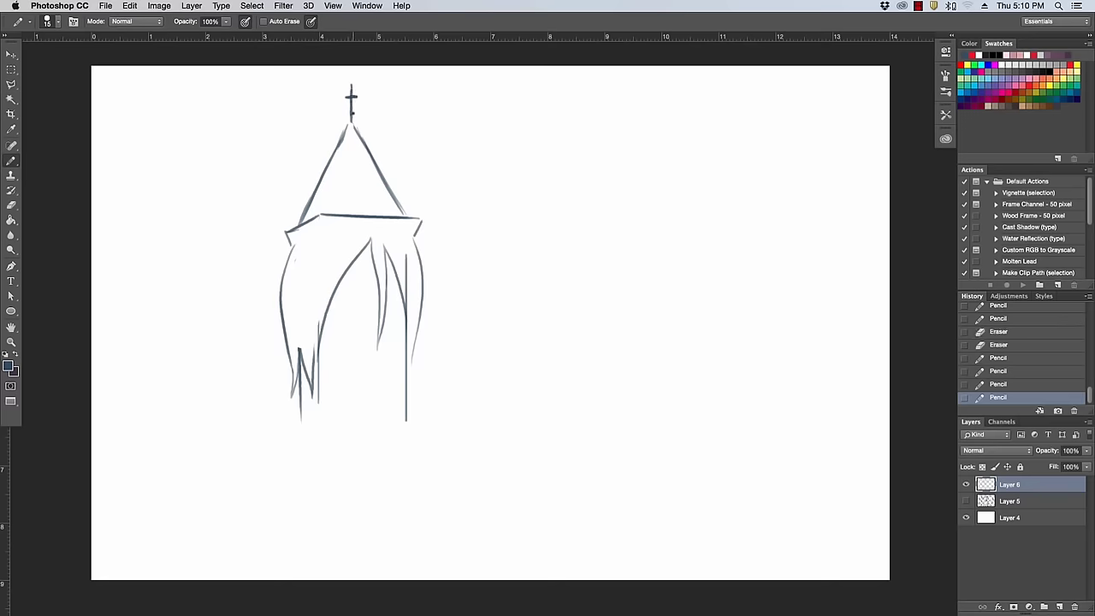
Draw half-closed eyes beneath the church character's hair and sloping shoulders, trimming the excess lines beside the neck.
{"action": "left_click", "coordinate": [390, 103]}
{"action": "mouse_move", "coordinate": [339, 286]}
{"action": "left_mouse_down"}
{"action": "mouse_move", "coordinate": [364, 285]}
{"action": "mouse_move", "coordinate": [352, 297]}
{"action": "mouse_move", "coordinate": [401, 289]}
{"action": "left_mouse_up"}
{"action": "left_click_drag", "start_coordinate": [408, 374], "coordinate": [437, 404]}
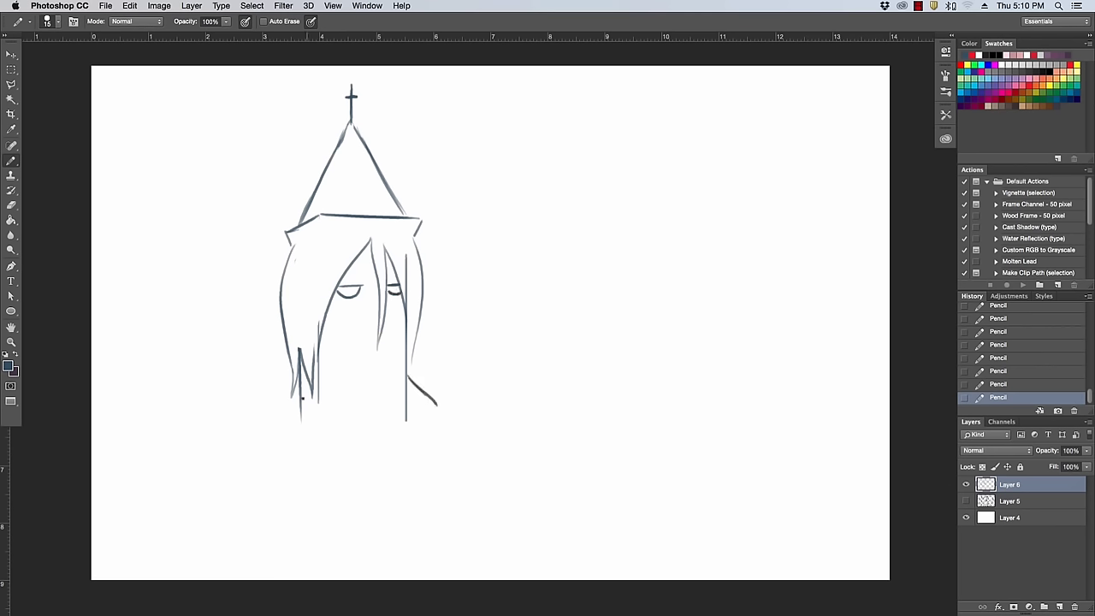
{"action": "mouse_move", "coordinate": [317, 394]}
{"action": "left_mouse_down"}
{"action": "mouse_move", "coordinate": [298, 439]}
{"action": "mouse_move", "coordinate": [278, 431]}
{"action": "mouse_move", "coordinate": [292, 426]}
{"action": "left_mouse_up"}
{"action": "mouse_move", "coordinate": [404, 390]}
{"action": "left_mouse_down"}
{"action": "mouse_move", "coordinate": [417, 409]}
{"action": "mouse_move", "coordinate": [425, 390]}
{"action": "left_mouse_up"}
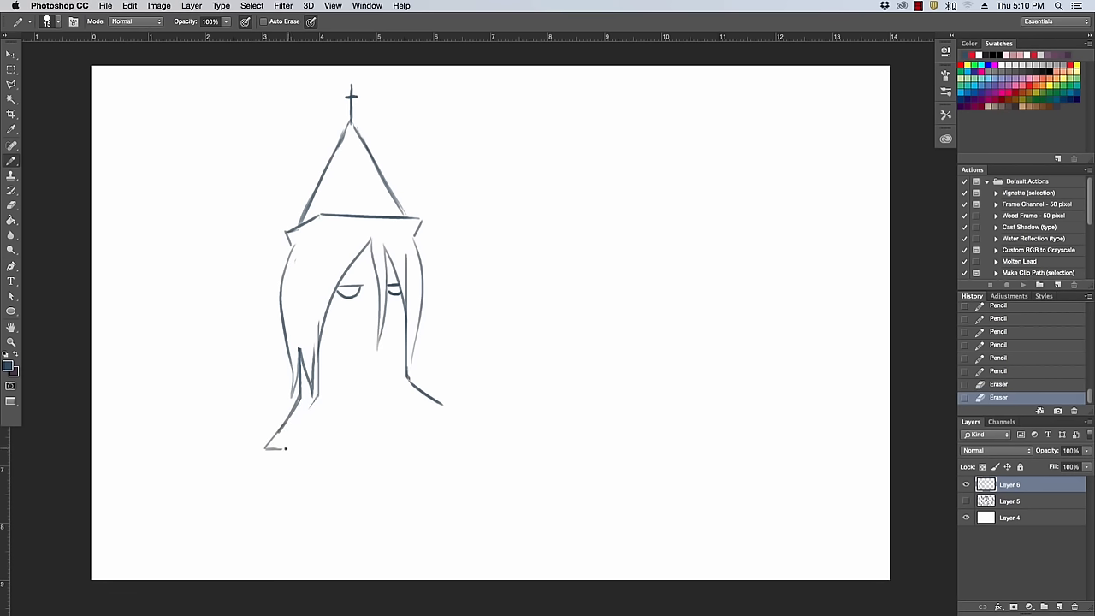
Complete the narrow block below the near shoulder, extend the opposite shoulder, and draw the vertical walls beneath them.
{"action": "mouse_move", "coordinate": [287, 447]}
{"action": "left_mouse_down"}
{"action": "mouse_move", "coordinate": [315, 406]}
{"action": "mouse_move", "coordinate": [286, 448]}
{"action": "left_mouse_up"}
{"action": "left_click_drag", "start_coordinate": [432, 397], "coordinate": [457, 416]}
{"action": "left_click_drag", "start_coordinate": [289, 503], "coordinate": [286, 450]}
{"action": "left_click_drag", "start_coordinate": [265, 452], "coordinate": [263, 505]}
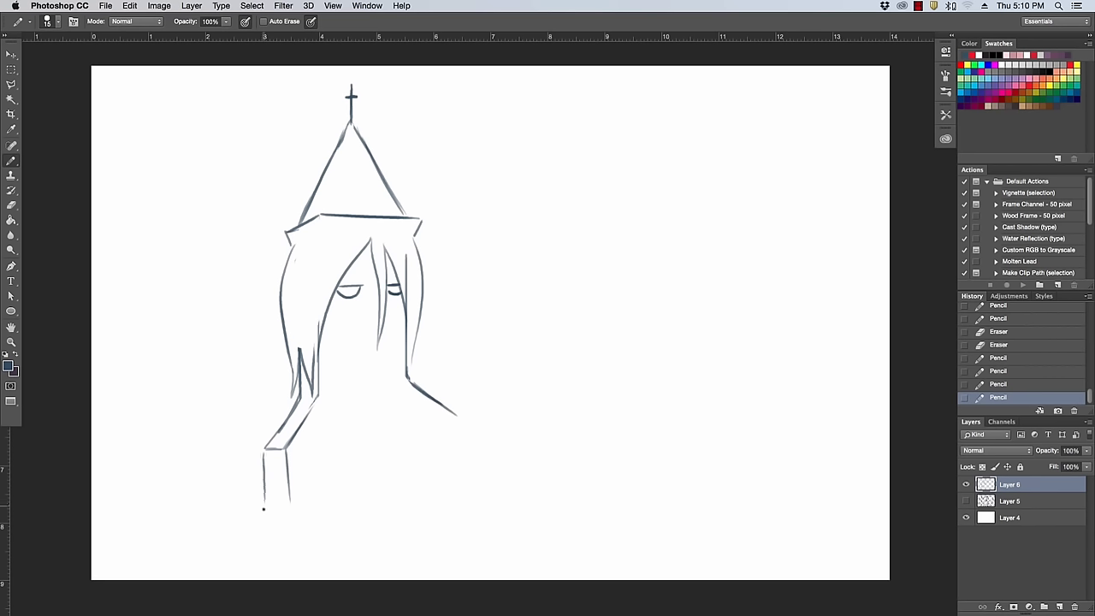
{"action": "left_click_drag", "start_coordinate": [453, 419], "coordinate": [460, 496]}
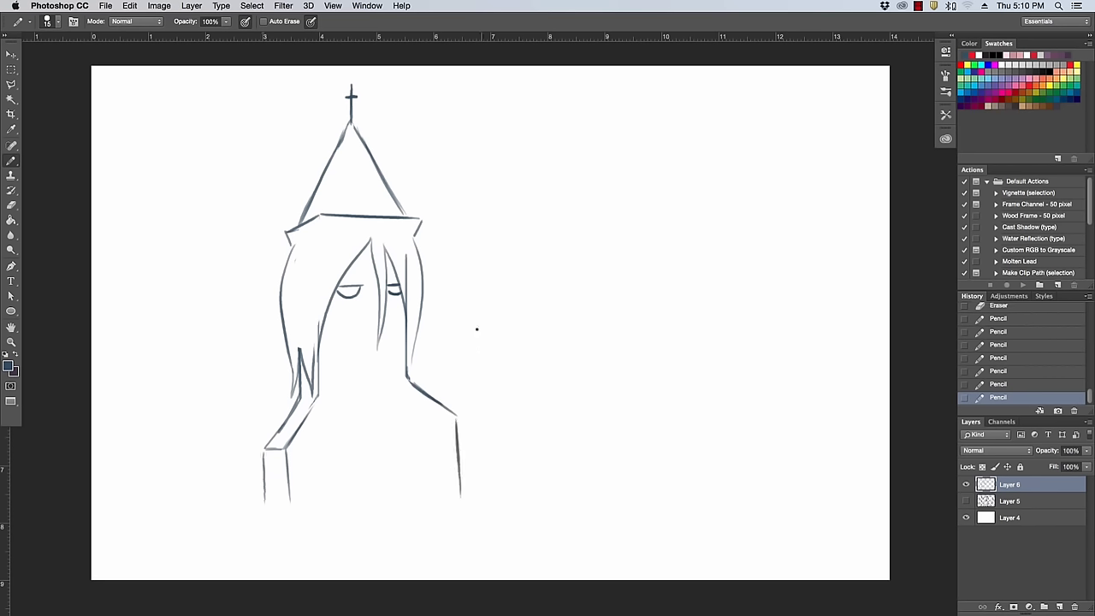
Draw the sloping roof and wall edges of the church's side building behind the character.
{"action": "left_click_drag", "start_coordinate": [282, 330], "coordinate": [238, 370]}
{"action": "mouse_move", "coordinate": [282, 329]}
{"action": "left_mouse_down"}
{"action": "mouse_move", "coordinate": [239, 370]}
{"action": "mouse_move", "coordinate": [241, 479]}
{"action": "left_mouse_up"}
{"action": "left_click_drag", "start_coordinate": [242, 373], "coordinate": [245, 500]}
{"action": "mouse_move", "coordinate": [277, 318]}
{"action": "left_mouse_down"}
{"action": "mouse_move", "coordinate": [176, 332]}
{"action": "mouse_move", "coordinate": [147, 377]}
{"action": "left_mouse_up"}
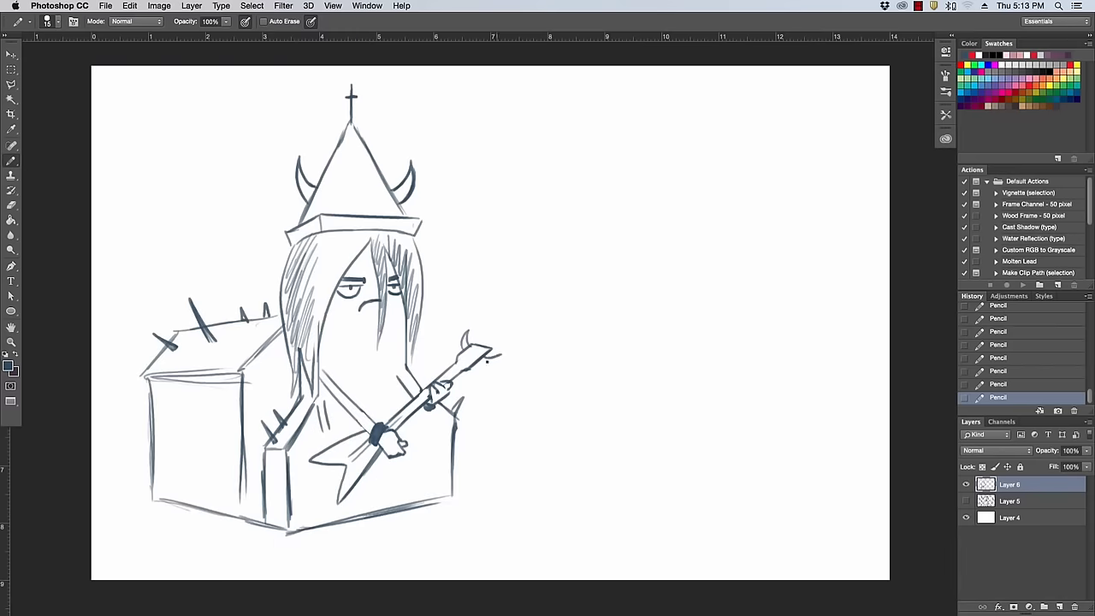
Draw the lower horn on the guitar's headstock and add stubble marks around the character's mouth.
{"action": "left_click_drag", "start_coordinate": [477, 364], "coordinate": [500, 356]}
{"action": "key", "text": "super+z"}
{"action": "left_click_drag", "start_coordinate": [361, 294], "coordinate": [371, 322]}
Thicken and darken the locks of hair framing both sides of the church character's face.
{"action": "left_click_drag", "start_coordinate": [301, 349], "coordinate": [312, 388]}
{"action": "mouse_move", "coordinate": [320, 330]}
{"action": "left_mouse_down"}
{"action": "mouse_move", "coordinate": [308, 387]}
{"action": "mouse_move", "coordinate": [313, 357]}
{"action": "left_mouse_up"}
{"action": "left_click_drag", "start_coordinate": [346, 269], "coordinate": [336, 359]}
{"action": "mouse_move", "coordinate": [342, 291]}
{"action": "left_mouse_down"}
{"action": "mouse_move", "coordinate": [333, 360]}
{"action": "mouse_move", "coordinate": [330, 320]}
{"action": "left_mouse_up"}
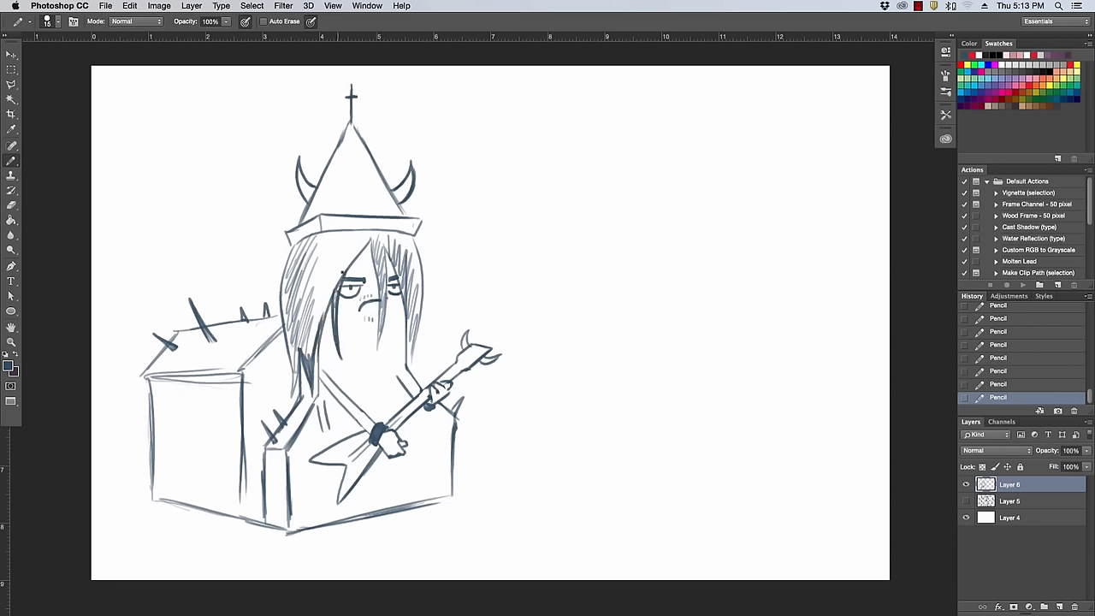
{"action": "left_click_drag", "start_coordinate": [349, 262], "coordinate": [333, 303]}
{"action": "left_click_drag", "start_coordinate": [361, 248], "coordinate": [340, 278]}
{"action": "left_click_drag", "start_coordinate": [399, 356], "coordinate": [406, 279]}
{"action": "left_click_drag", "start_coordinate": [401, 359], "coordinate": [410, 292]}
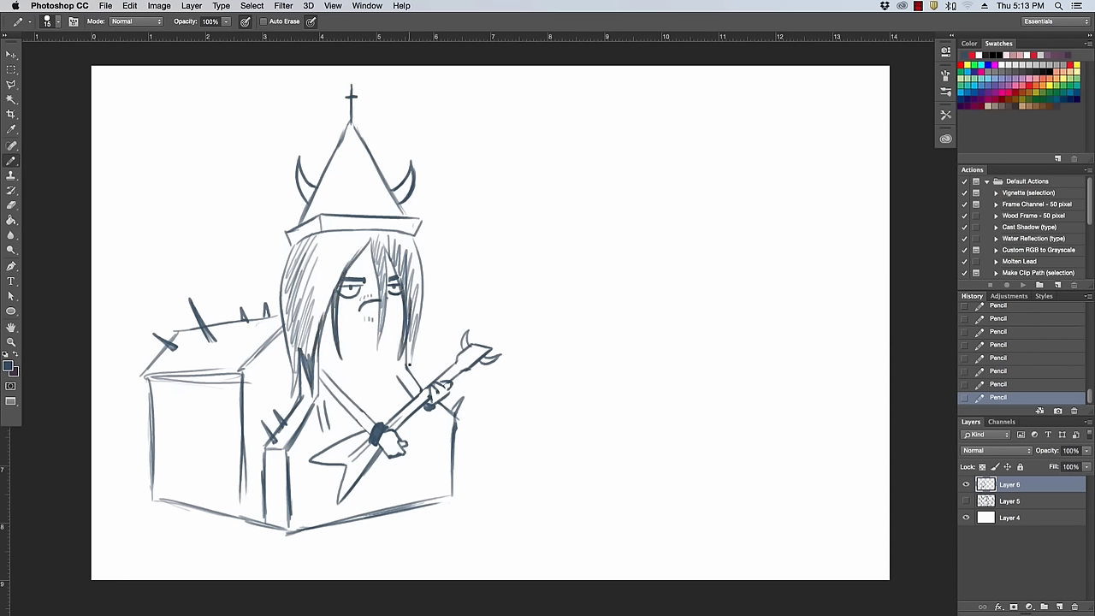
{"action": "left_click_drag", "start_coordinate": [408, 364], "coordinate": [416, 317]}
Shade the long outer hair beside the side building with dense vertical strokes from the hat brim down.
{"action": "left_click_drag", "start_coordinate": [296, 354], "coordinate": [293, 395]}
{"action": "left_click_drag", "start_coordinate": [301, 342], "coordinate": [296, 373]}
{"action": "mouse_move", "coordinate": [291, 255]}
{"action": "left_mouse_down"}
{"action": "mouse_move", "coordinate": [284, 357]}
{"action": "mouse_move", "coordinate": [299, 366]}
{"action": "left_mouse_up"}
{"action": "mouse_move", "coordinate": [310, 241]}
{"action": "left_mouse_down"}
{"action": "mouse_move", "coordinate": [304, 359]}
{"action": "mouse_move", "coordinate": [311, 346]}
{"action": "left_mouse_up"}
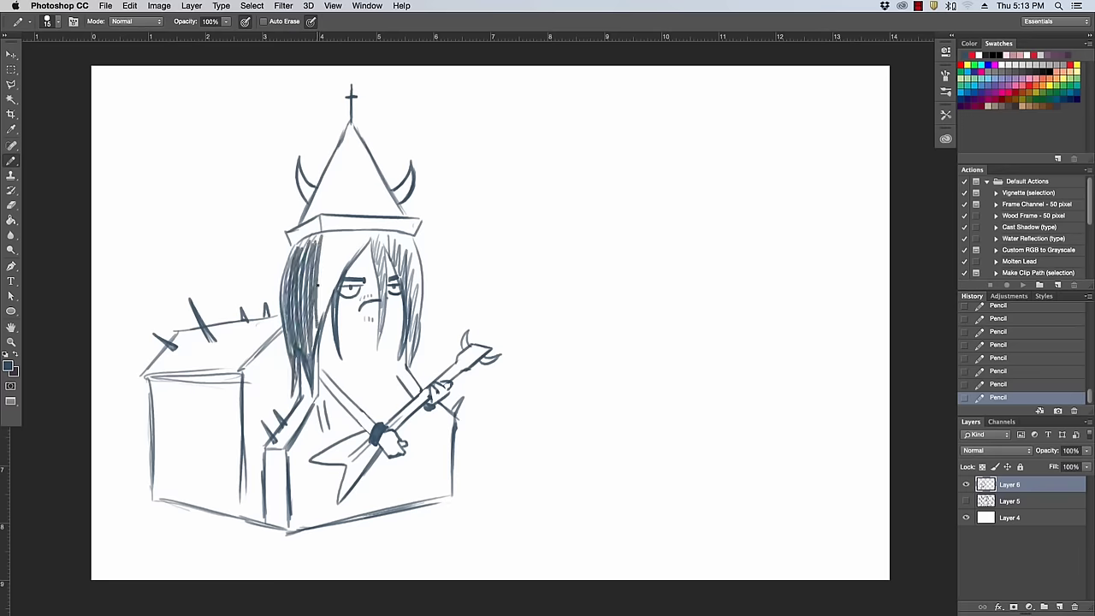
{"action": "left_click_drag", "start_coordinate": [321, 236], "coordinate": [317, 313]}
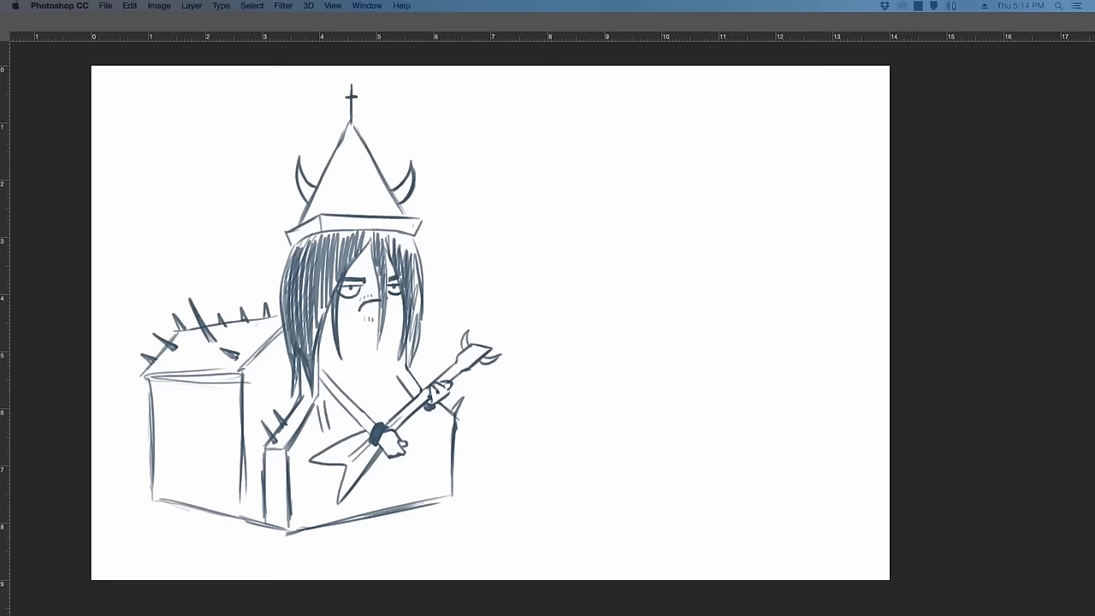
Draw the left contour of a crooked tree trunk in the empty space beside the church character.
{"action": "key", "text": "Tab"}
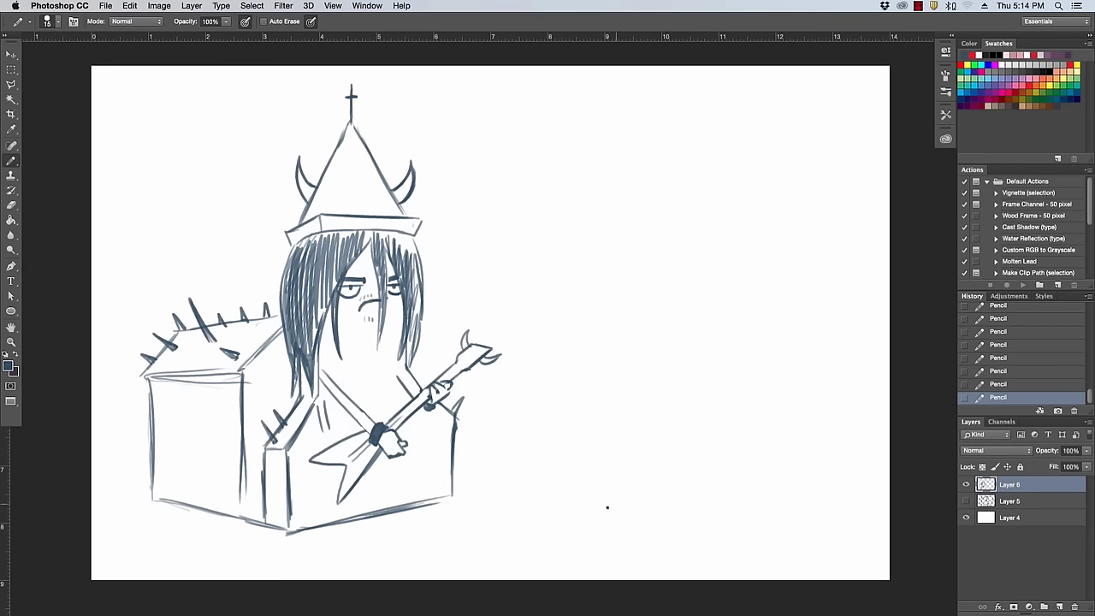
{"action": "mouse_move", "coordinate": [605, 514]}
{"action": "left_mouse_down"}
{"action": "mouse_move", "coordinate": [642, 464]}
{"action": "mouse_move", "coordinate": [621, 419]}
{"action": "left_mouse_up"}
{"action": "key", "text": "super+z"}
{"action": "mouse_move", "coordinate": [641, 470]}
{"action": "left_mouse_down"}
{"action": "mouse_move", "coordinate": [609, 362]}
{"action": "mouse_move", "coordinate": [645, 275]}
{"action": "left_mouse_up"}
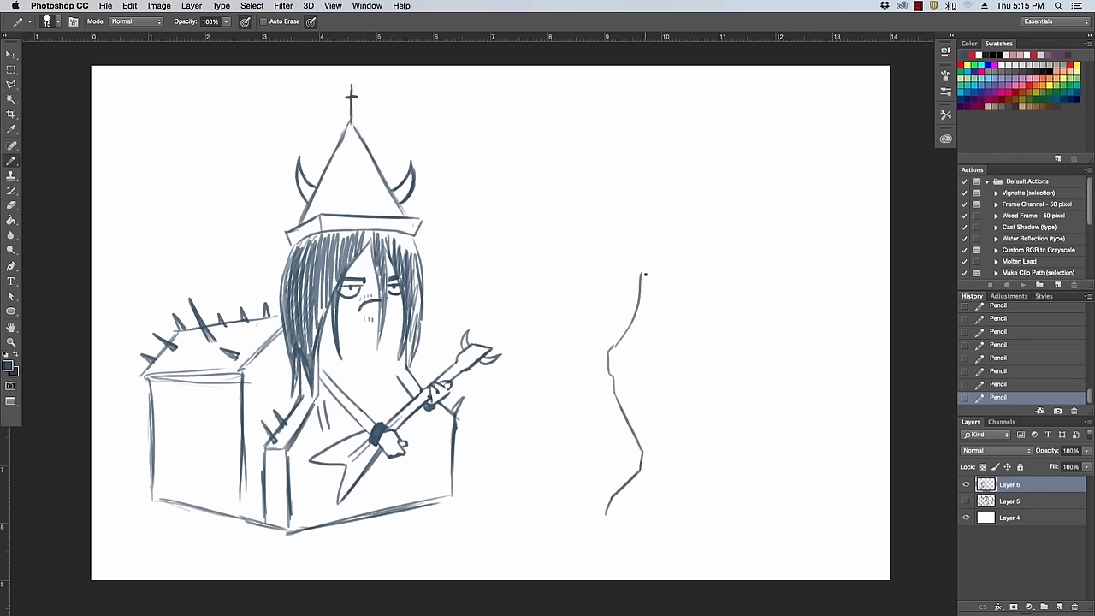
{"action": "key", "text": "super+z"}
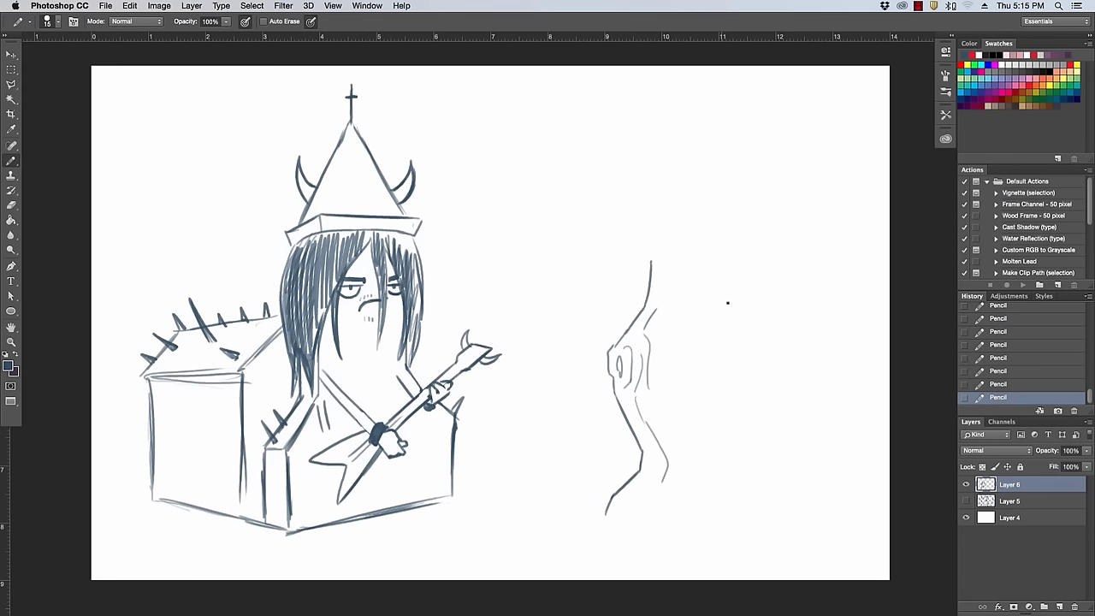
Draw a thin, flat board across the top of the tree trunk, redoing strokes until its edges look clean.
{"action": "left_click_drag", "start_coordinate": [728, 302], "coordinate": [589, 298]}
{"action": "key", "text": "ctrl+z"}
{"action": "mouse_move", "coordinate": [742, 302]}
{"action": "left_mouse_down"}
{"action": "mouse_move", "coordinate": [573, 290]}
{"action": "mouse_move", "coordinate": [731, 287]}
{"action": "left_mouse_up"}
{"action": "key", "text": "super+z"}
{"action": "key", "text": "ctrl+z"}
{"action": "mouse_move", "coordinate": [571, 291]}
{"action": "left_mouse_down"}
{"action": "mouse_move", "coordinate": [743, 293]}
{"action": "mouse_move", "coordinate": [571, 290]}
{"action": "left_mouse_up"}
{"action": "key", "text": "ctrl+z"}
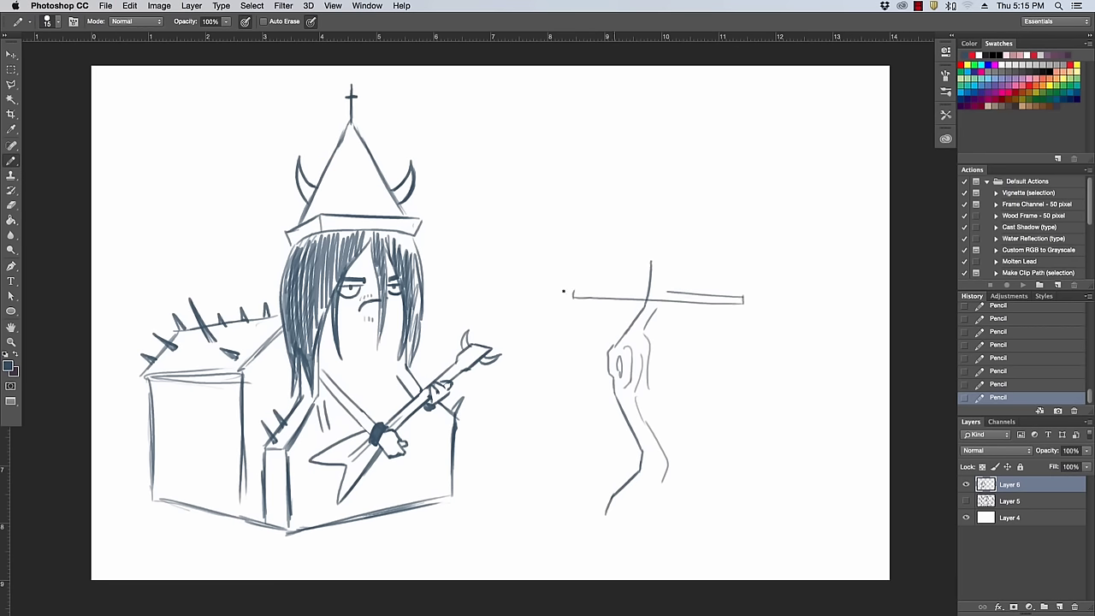
{"action": "left_click", "coordinate": [760, 295]}
{"action": "key", "text": "ctrl+z"}
{"action": "left_click_drag", "start_coordinate": [735, 291], "coordinate": [560, 285]}
Erase the overshoot at the board's left end and the trunk line crossing through the board.
{"action": "key", "text": "e"}
{"action": "left_click", "coordinate": [560, 286]}
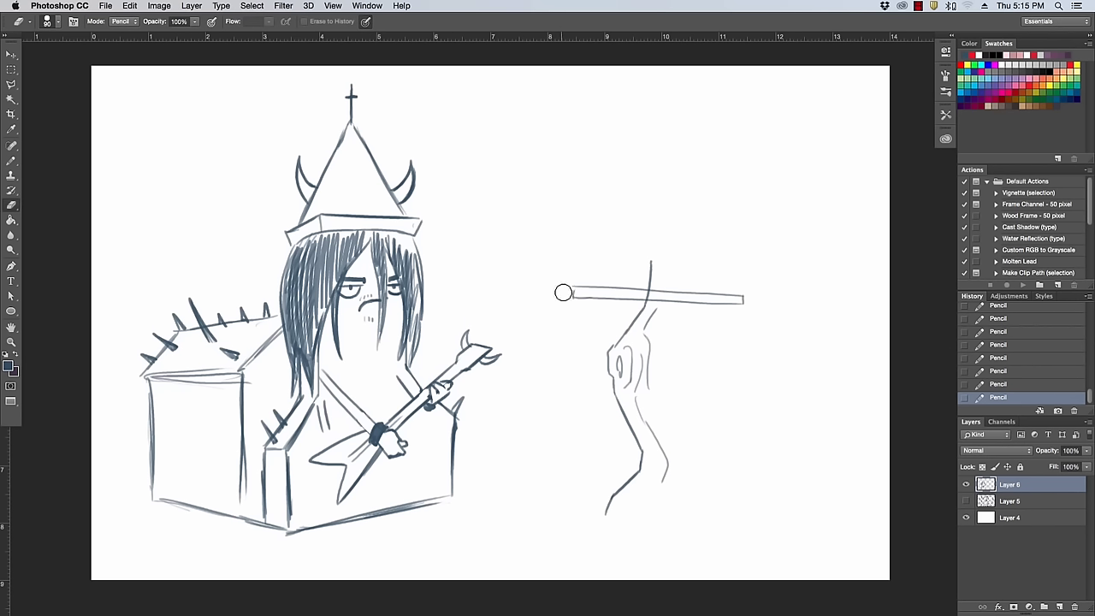
{"action": "key", "text": "b"}
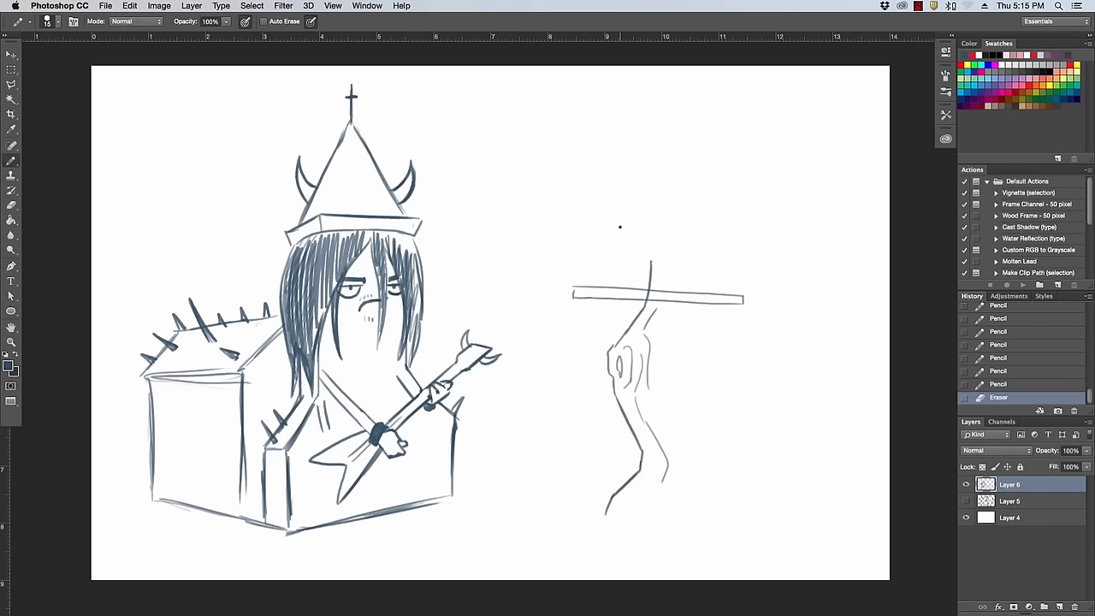
{"action": "key", "text": "e"}
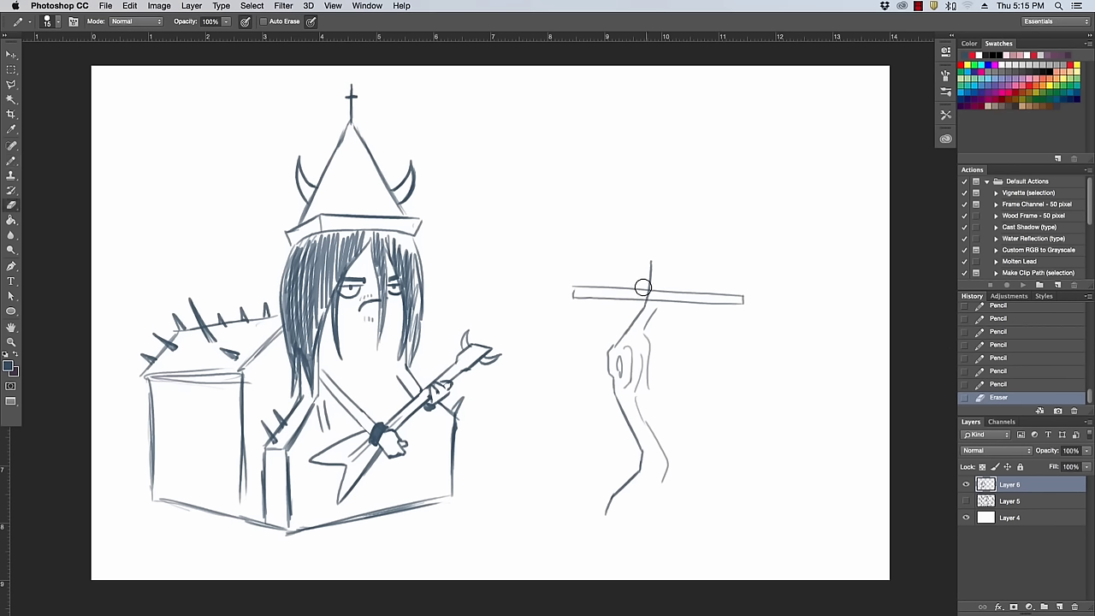
{"action": "left_click", "coordinate": [644, 295]}
{"action": "left_click", "coordinate": [644, 294]}
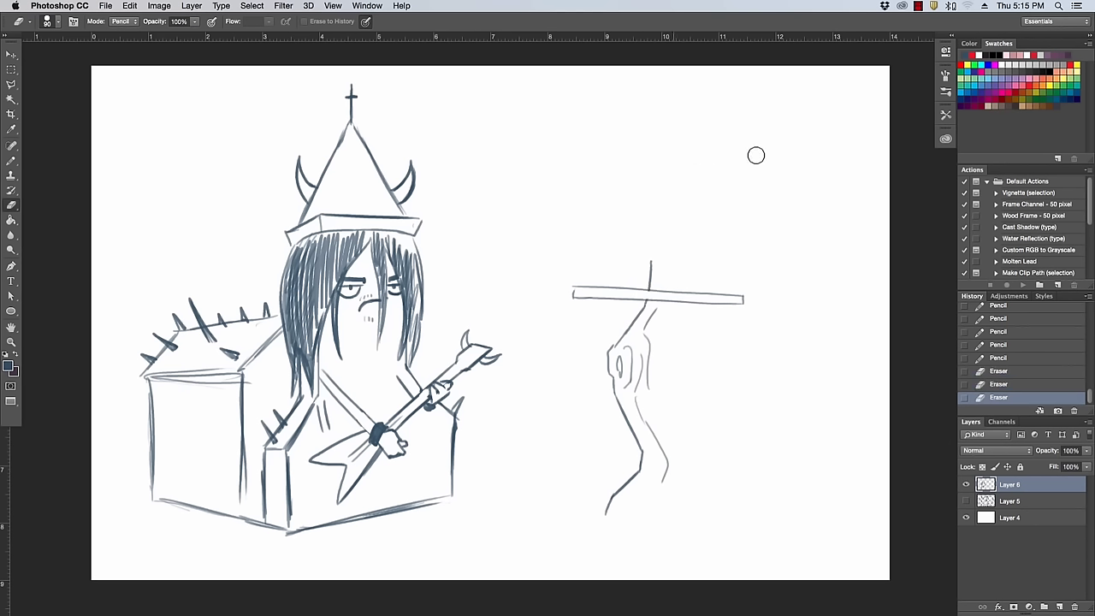
Draw the trunk's right contour and two vertical house walls rising from the board.
{"action": "key", "text": "b"}
{"action": "left_click_drag", "start_coordinate": [718, 308], "coordinate": [772, 510]}
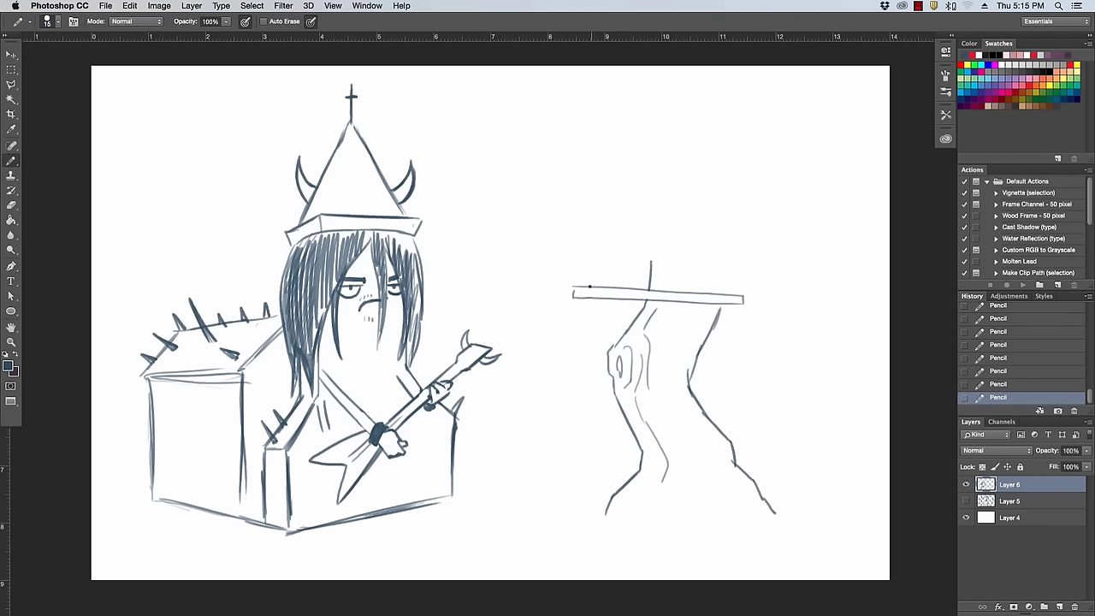
{"action": "left_click_drag", "start_coordinate": [588, 289], "coordinate": [588, 202]}
{"action": "left_click_drag", "start_coordinate": [728, 292], "coordinate": [727, 201]}
Add a perspective side face to the board and a rear vertical edge to the house, undoing unwanted strokes.
{"action": "mouse_move", "coordinate": [749, 297]}
{"action": "left_mouse_down"}
{"action": "mouse_move", "coordinate": [750, 195]}
{"action": "mouse_move", "coordinate": [753, 287]}
{"action": "mouse_move", "coordinate": [744, 297]}
{"action": "mouse_move", "coordinate": [770, 277]}
{"action": "mouse_move", "coordinate": [769, 289]}
{"action": "left_mouse_up"}
{"action": "key", "text": "super+z"}
{"action": "key", "text": "e"}
{"action": "key", "text": "b"}
{"action": "key", "text": "super+z"}
{"action": "key", "text": "super+z"}
{"action": "key", "text": "super+z"}
{"action": "key", "text": "super+z"}
Erase the overshoot at the board's side corner and the leftover trunk line between the house walls.
{"action": "key", "text": "e"}
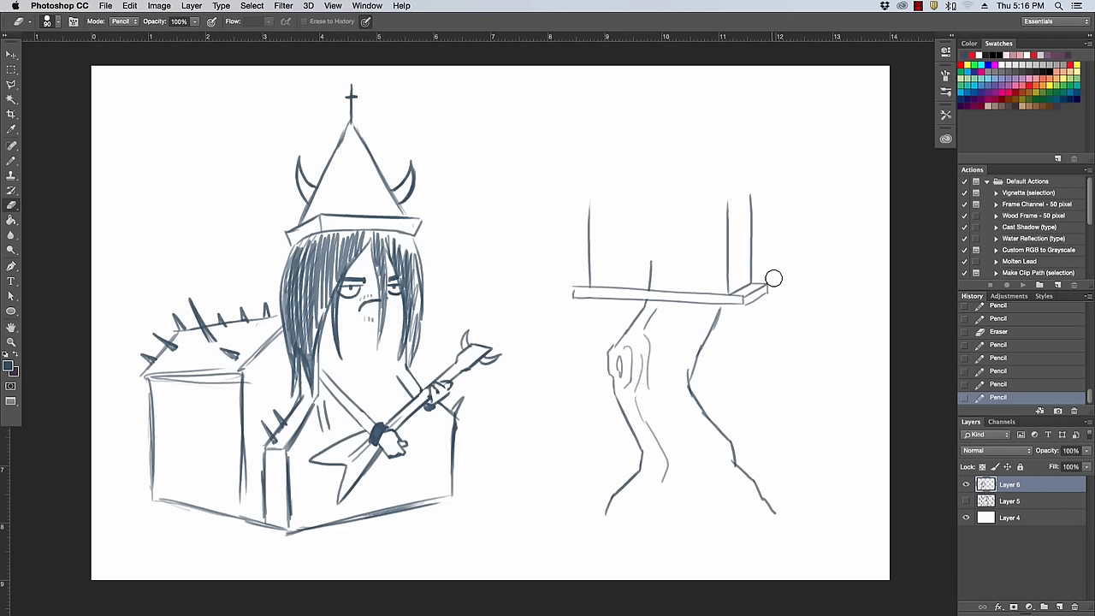
{"action": "left_click", "coordinate": [776, 294]}
{"action": "key", "text": "b"}
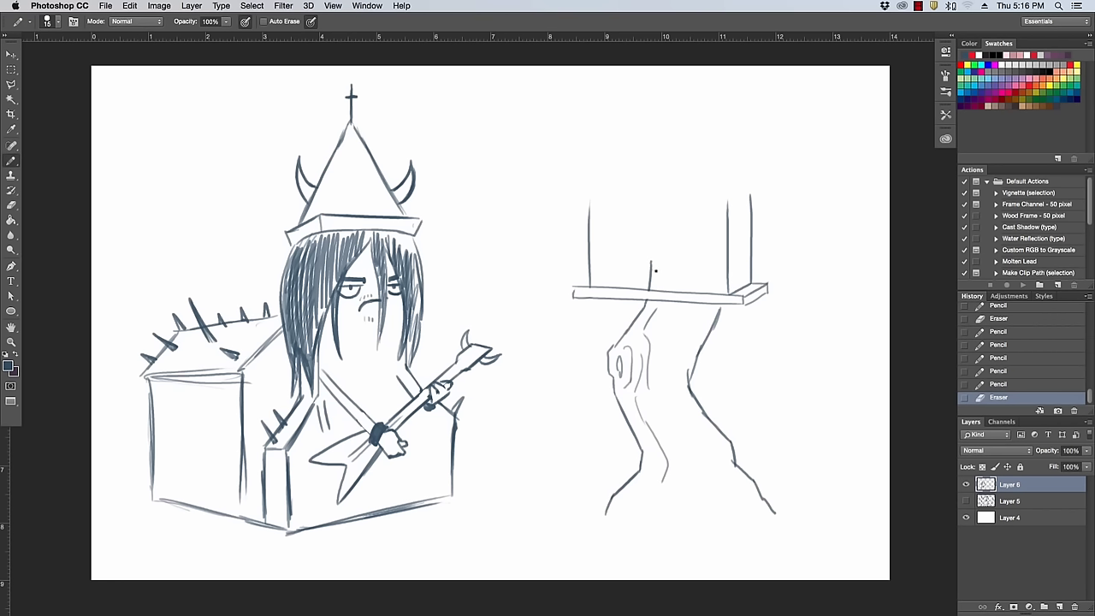
{"action": "key", "text": "e"}
{"action": "left_click_drag", "start_coordinate": [653, 261], "coordinate": [649, 284]}
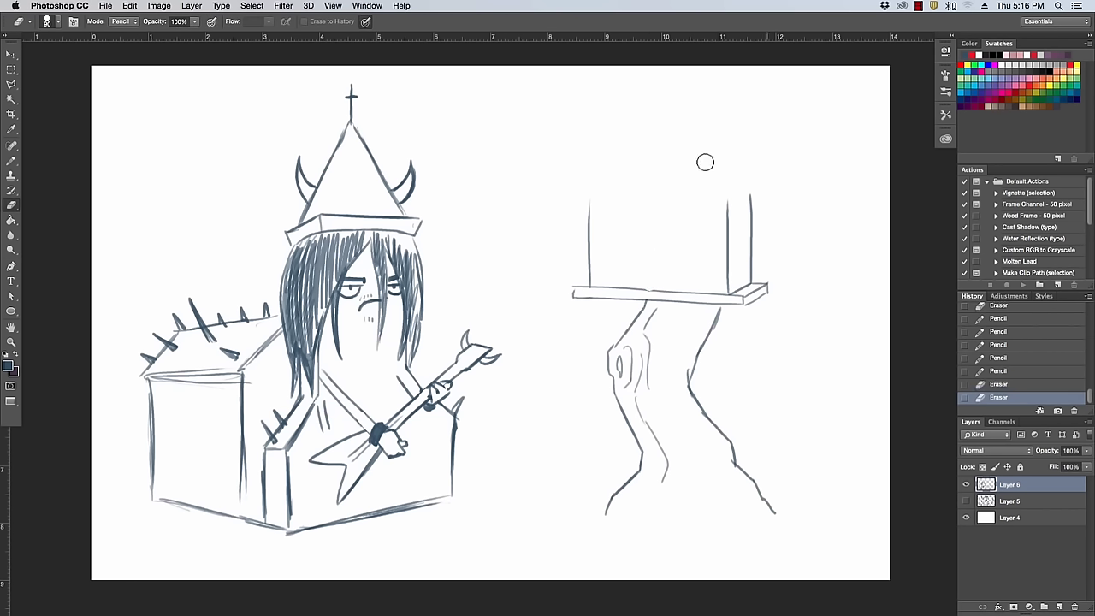
Draw a branch arm with a twig hand reaching out from the trunk and clean up its outline with the Eraser.
{"action": "key", "text": "b"}
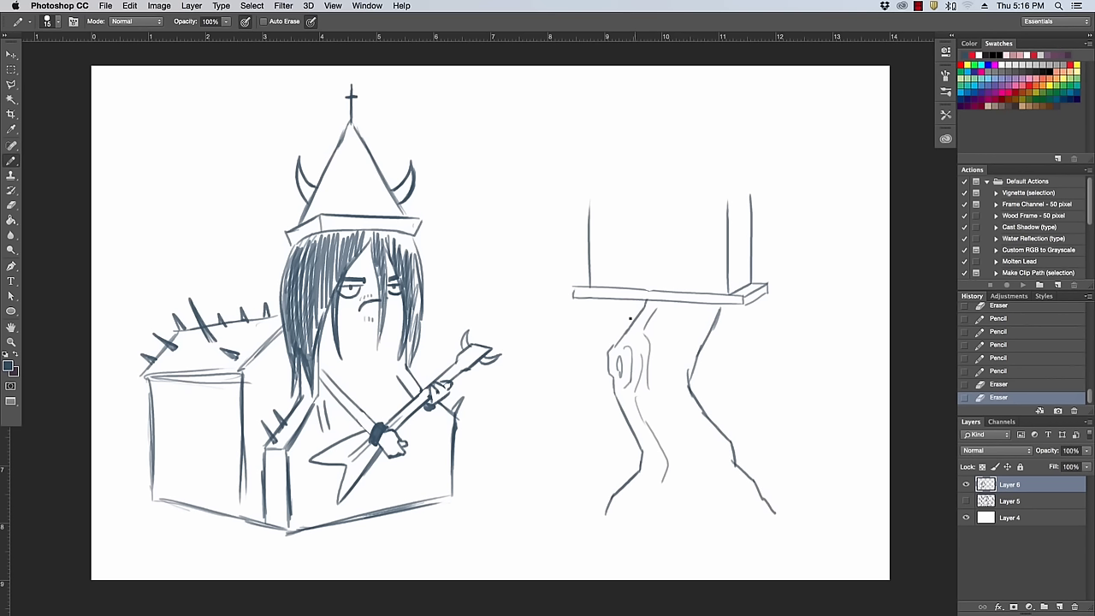
{"action": "mouse_move", "coordinate": [632, 314]}
{"action": "left_mouse_down"}
{"action": "mouse_move", "coordinate": [558, 316]}
{"action": "mouse_move", "coordinate": [506, 302]}
{"action": "mouse_move", "coordinate": [520, 296]}
{"action": "mouse_move", "coordinate": [508, 285]}
{"action": "mouse_move", "coordinate": [572, 293]}
{"action": "left_mouse_up"}
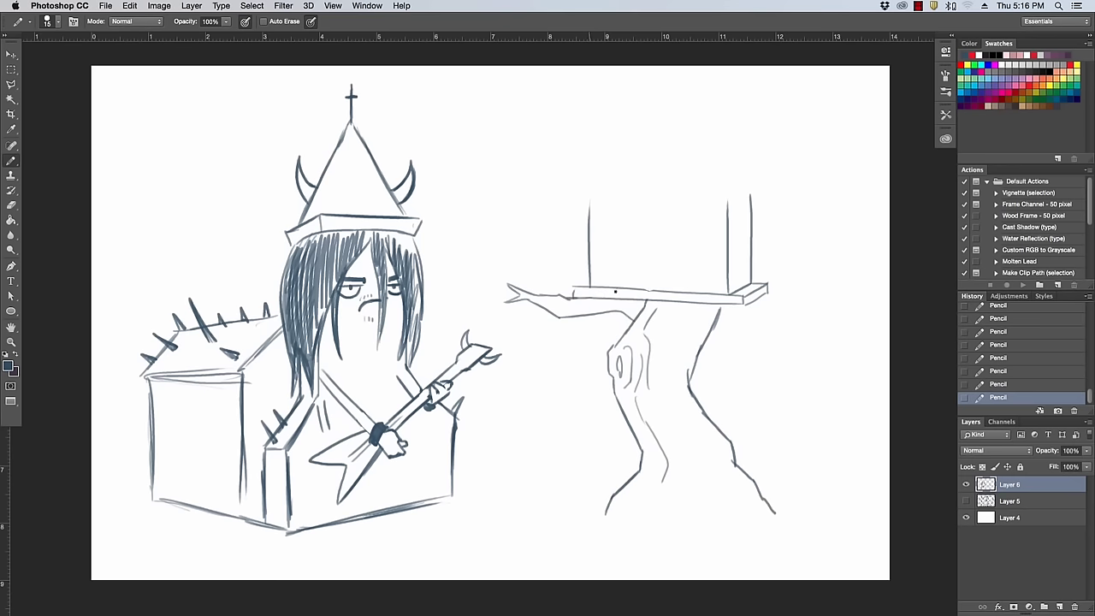
{"action": "key", "text": "e"}
{"action": "mouse_move", "coordinate": [637, 305]}
{"action": "left_mouse_down"}
{"action": "mouse_move", "coordinate": [645, 315]}
{"action": "mouse_move", "coordinate": [644, 304]}
{"action": "mouse_move", "coordinate": [574, 313]}
{"action": "left_mouse_up"}
{"action": "key", "text": "b"}
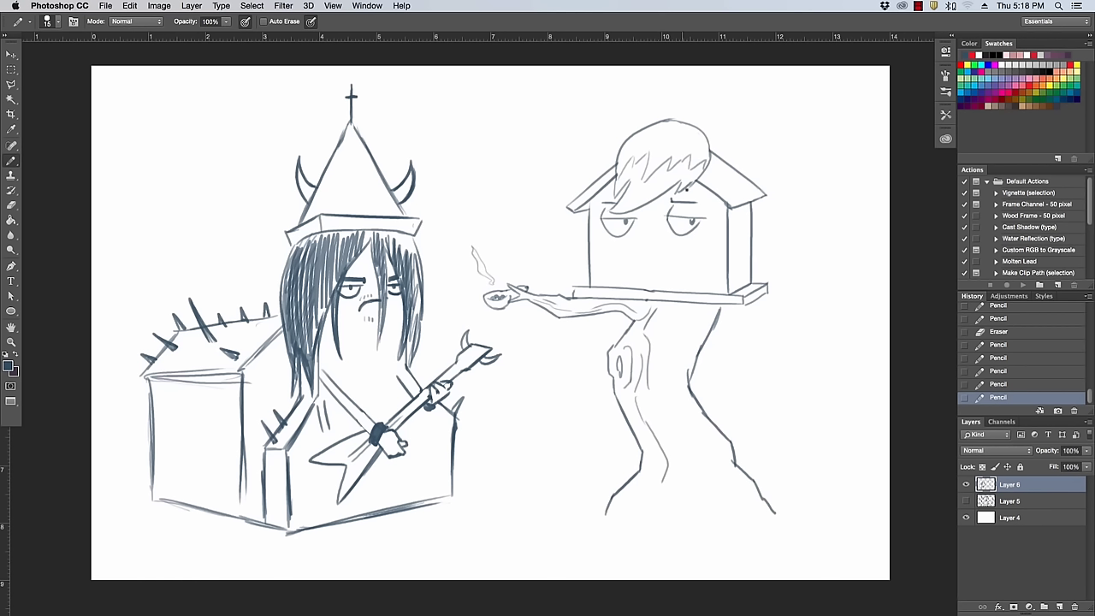
Try a short mouth stroke below the eyes on the house's face and undo it.
{"action": "left_click_drag", "start_coordinate": [642, 266], "coordinate": [654, 266]}
{"action": "key", "text": "super+z"}
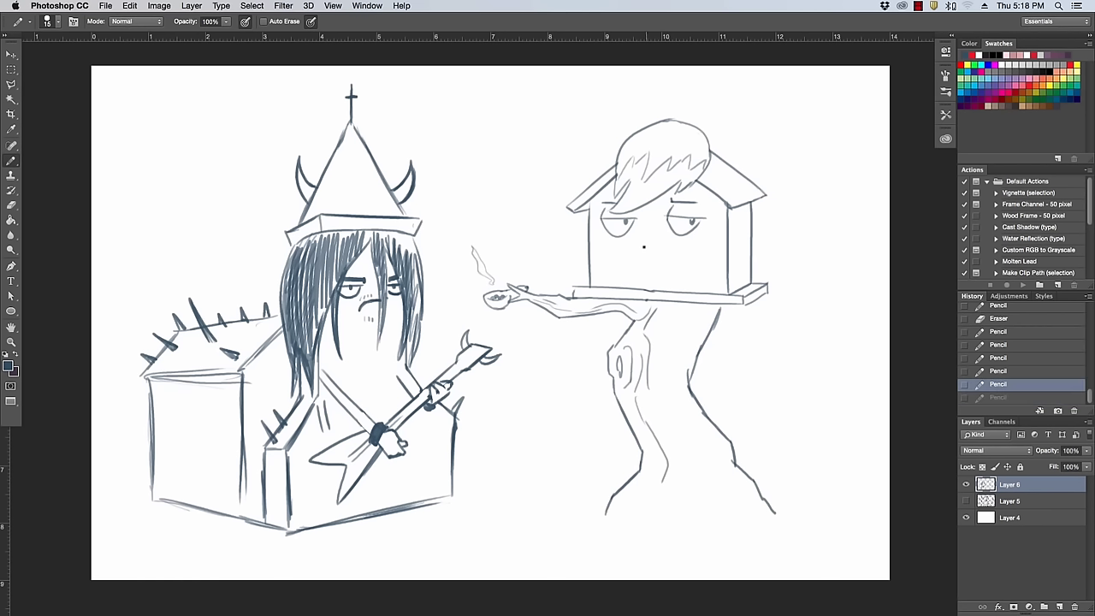
Draw an angular nose on the tree house's face and add horizontal plank lines across its front and side walls.
{"action": "mouse_move", "coordinate": [643, 245]}
{"action": "left_mouse_down"}
{"action": "mouse_move", "coordinate": [644, 266]}
{"action": "mouse_move", "coordinate": [657, 267]}
{"action": "left_mouse_up"}
{"action": "key", "text": "super+z"}
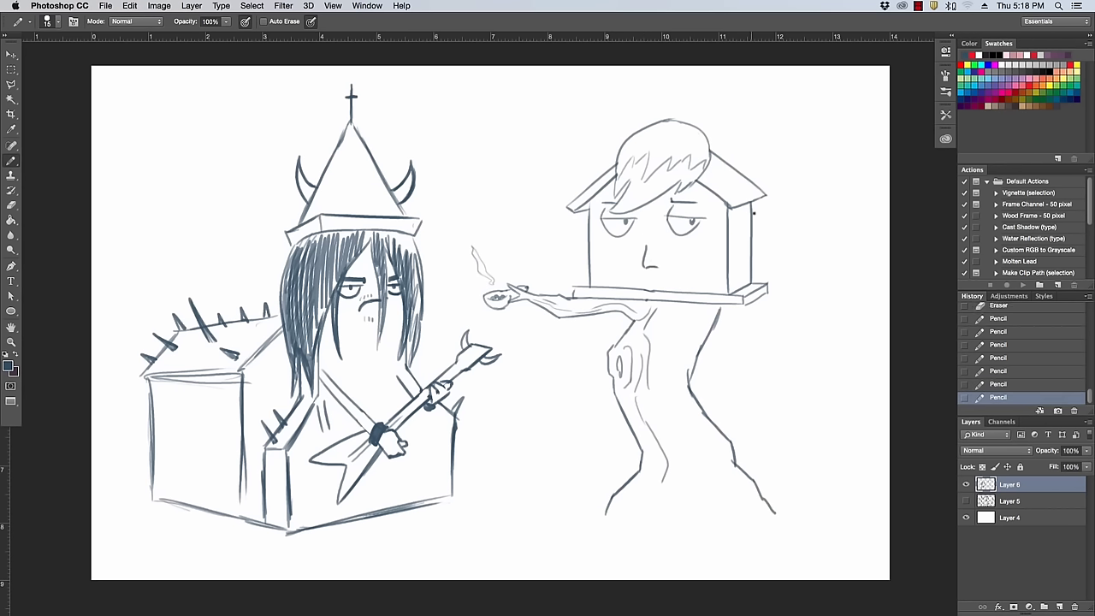
{"action": "mouse_move", "coordinate": [730, 224]}
{"action": "left_mouse_down"}
{"action": "mouse_move", "coordinate": [748, 216]}
{"action": "mouse_move", "coordinate": [728, 271]}
{"action": "mouse_move", "coordinate": [683, 270]}
{"action": "left_mouse_up"}
{"action": "key", "text": "super+z"}
{"action": "left_click_drag", "start_coordinate": [588, 268], "coordinate": [605, 270]}
Enlarge the Pencil brush and shade in the tree house character's hair and the areas around both eyes.
{"action": "key", "text": "bracketright"}
{"action": "key", "text": "bracketright"}
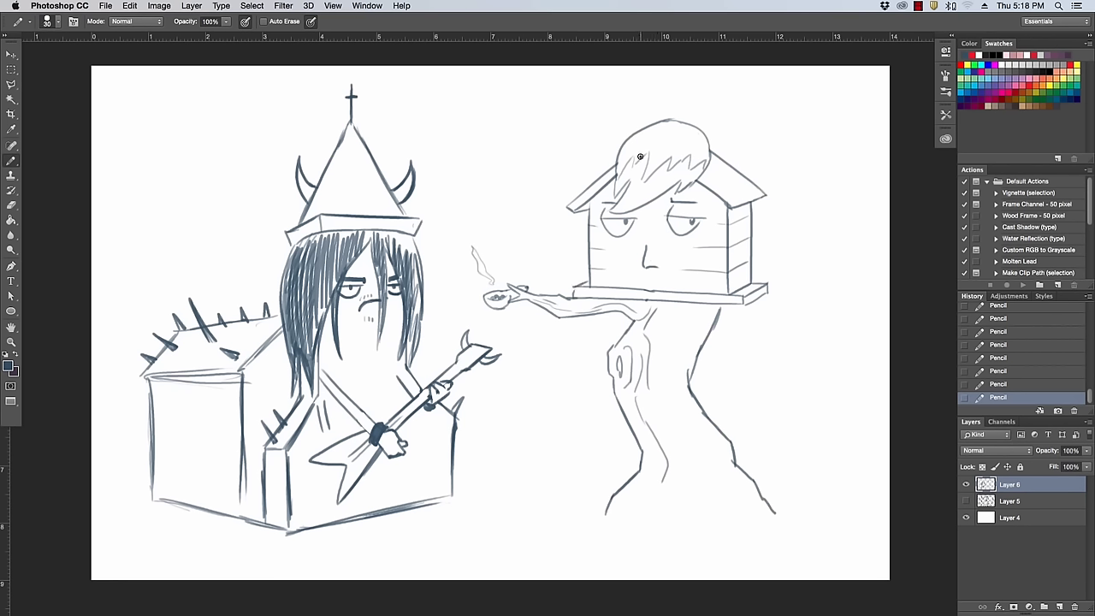
{"action": "mouse_move", "coordinate": [619, 171]}
{"action": "left_mouse_down"}
{"action": "mouse_move", "coordinate": [624, 151]}
{"action": "mouse_move", "coordinate": [633, 142]}
{"action": "mouse_move", "coordinate": [633, 157]}
{"action": "mouse_move", "coordinate": [638, 137]}
{"action": "mouse_move", "coordinate": [655, 131]}
{"action": "left_mouse_up"}
{"action": "mouse_move", "coordinate": [653, 128]}
{"action": "left_mouse_down"}
{"action": "mouse_move", "coordinate": [701, 138]}
{"action": "mouse_move", "coordinate": [707, 162]}
{"action": "mouse_move", "coordinate": [693, 163]}
{"action": "mouse_move", "coordinate": [701, 147]}
{"action": "mouse_move", "coordinate": [671, 167]}
{"action": "mouse_move", "coordinate": [669, 152]}
{"action": "mouse_move", "coordinate": [647, 178]}
{"action": "mouse_move", "coordinate": [650, 142]}
{"action": "mouse_move", "coordinate": [660, 137]}
{"action": "mouse_move", "coordinate": [654, 160]}
{"action": "mouse_move", "coordinate": [677, 137]}
{"action": "mouse_move", "coordinate": [705, 141]}
{"action": "left_mouse_up"}
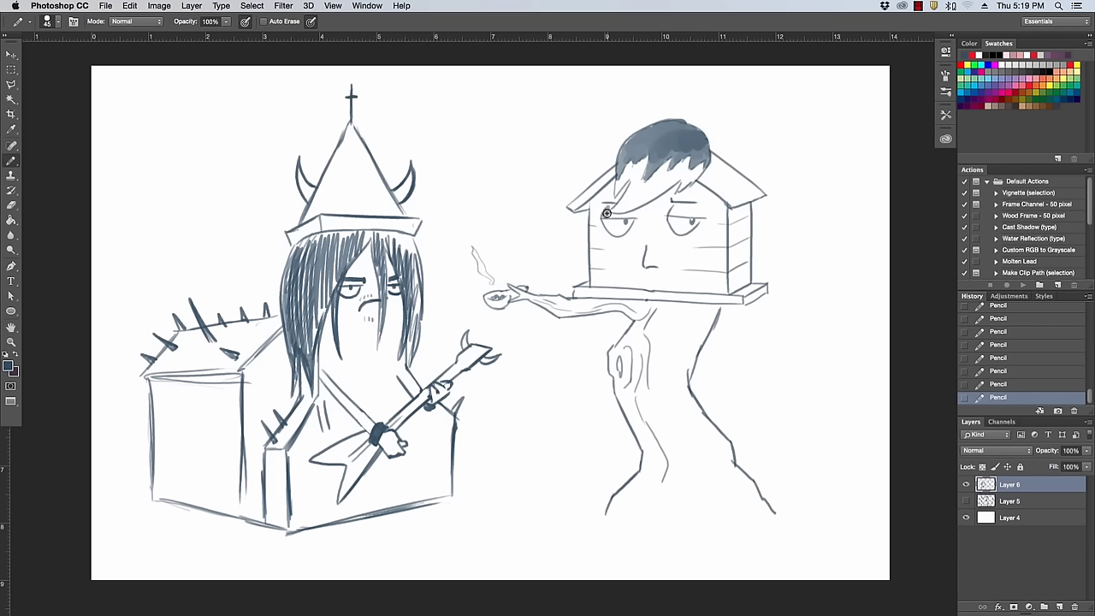
{"action": "mouse_move", "coordinate": [605, 214]}
{"action": "left_mouse_down"}
{"action": "mouse_move", "coordinate": [634, 214]}
{"action": "mouse_move", "coordinate": [602, 233]}
{"action": "mouse_move", "coordinate": [616, 241]}
{"action": "mouse_move", "coordinate": [631, 234]}
{"action": "mouse_move", "coordinate": [631, 218]}
{"action": "mouse_move", "coordinate": [688, 237]}
{"action": "mouse_move", "coordinate": [702, 222]}
{"action": "mouse_move", "coordinate": [680, 207]}
{"action": "mouse_move", "coordinate": [702, 208]}
{"action": "left_mouse_up"}
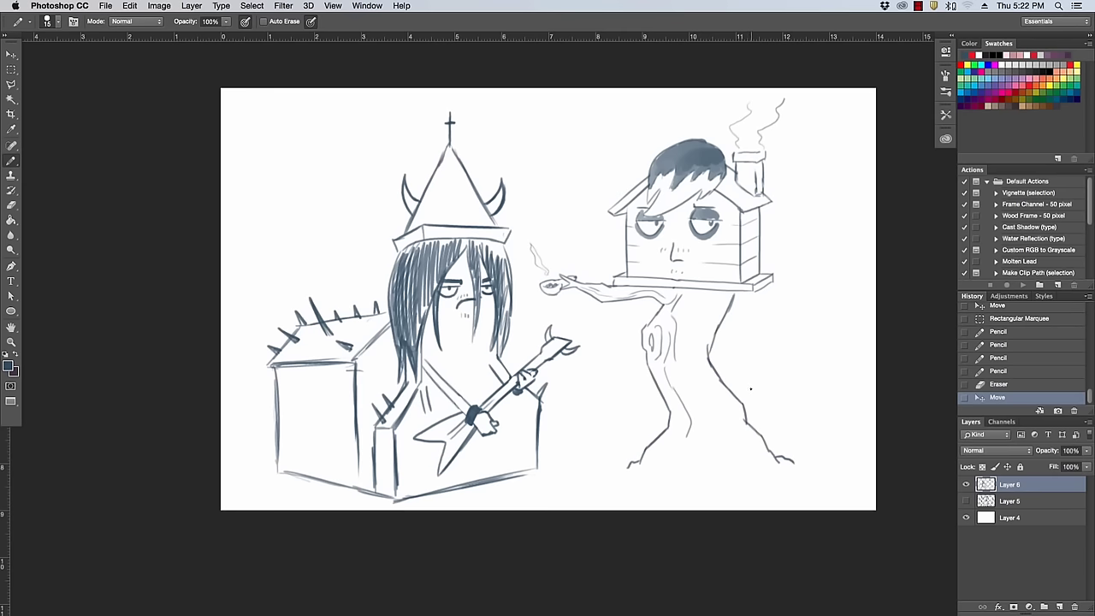
Move the church and tree house cartoon left and sketch a shaggy thatched roof for a third house beside it.
{"action": "key", "text": "v"}
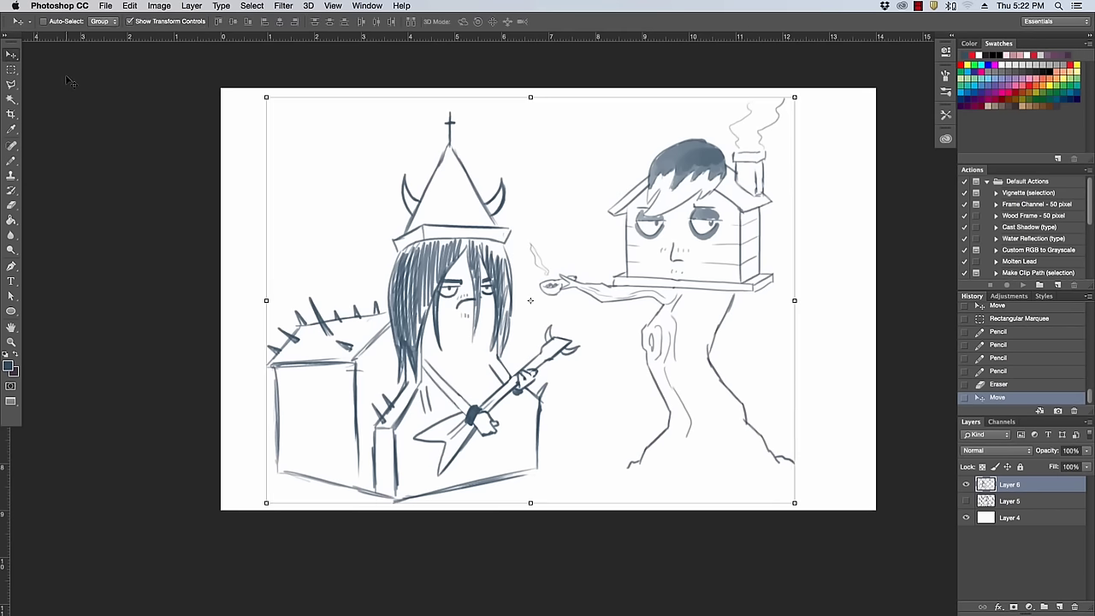
{"action": "left_click_drag", "start_coordinate": [704, 389], "coordinate": [660, 377]}
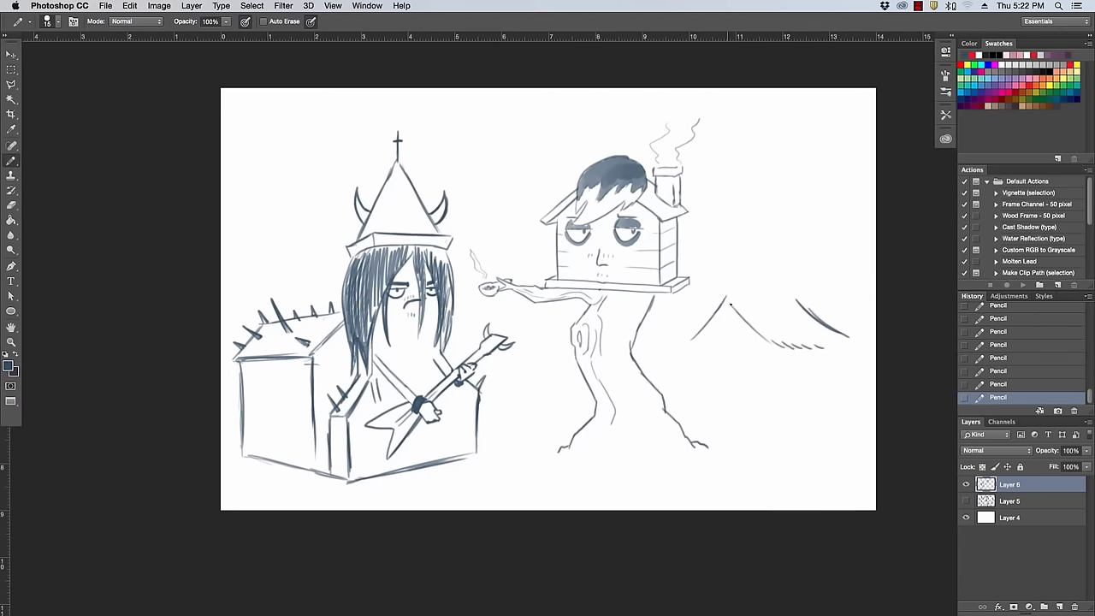
{"action": "mouse_move", "coordinate": [726, 297]}
{"action": "left_mouse_down"}
{"action": "mouse_move", "coordinate": [737, 312]}
{"action": "mouse_move", "coordinate": [735, 286]}
{"action": "left_mouse_up"}
{"action": "key", "text": "super+z"}
{"action": "mouse_move", "coordinate": [689, 335]}
{"action": "left_mouse_down"}
{"action": "mouse_move", "coordinate": [724, 285]}
{"action": "mouse_move", "coordinate": [750, 299]}
{"action": "mouse_move", "coordinate": [739, 280]}
{"action": "mouse_move", "coordinate": [799, 292]}
{"action": "mouse_move", "coordinate": [780, 286]}
{"action": "left_mouse_up"}
{"action": "key", "text": "super+z"}
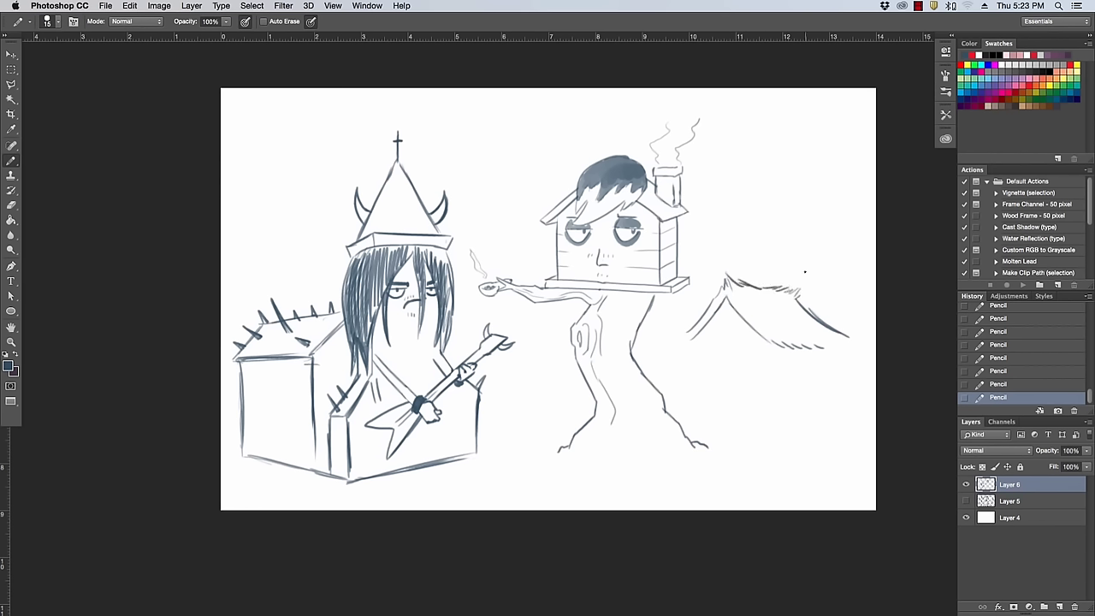
{"action": "left_click_drag", "start_coordinate": [820, 334], "coordinate": [857, 338]}
Draw the thatched house's vertical wall edges and sketch details on its front wall, correcting strokes with undo and the Eraser.
{"action": "left_click_drag", "start_coordinate": [682, 340], "coordinate": [685, 435]}
{"action": "left_click_drag", "start_coordinate": [783, 354], "coordinate": [791, 434]}
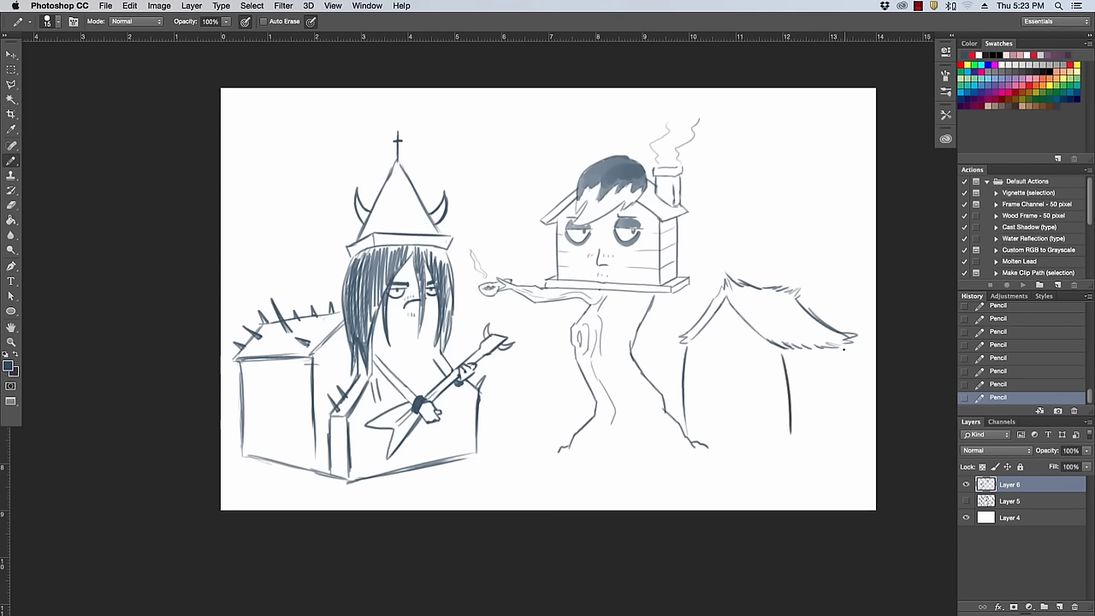
{"action": "left_click_drag", "start_coordinate": [845, 350], "coordinate": [853, 430]}
{"action": "mouse_move", "coordinate": [752, 363]}
{"action": "left_mouse_down"}
{"action": "mouse_move", "coordinate": [750, 395]}
{"action": "mouse_move", "coordinate": [751, 374]}
{"action": "left_mouse_up"}
{"action": "key", "text": "super+z"}
{"action": "key", "text": "e"}
{"action": "left_click_drag", "start_coordinate": [752, 369], "coordinate": [751, 397]}
{"action": "key", "text": "b"}
{"action": "left_click_drag", "start_coordinate": [752, 349], "coordinate": [751, 367]}
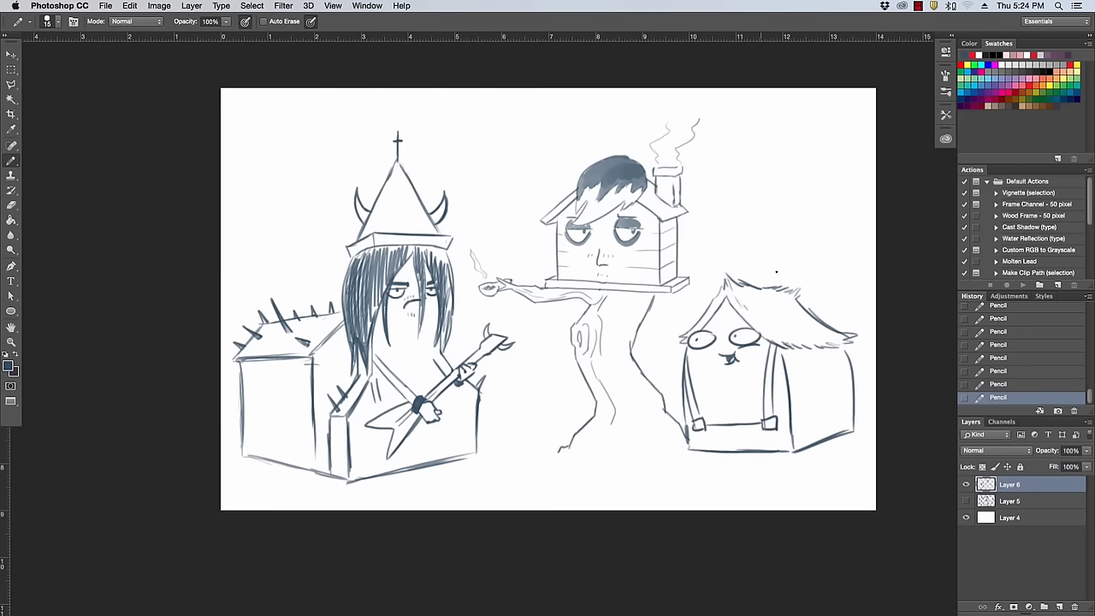
Sketch a small hat on the thatched roof and the features of a frowning face at the scene's upper edge.
{"action": "mouse_move", "coordinate": [752, 282]}
{"action": "left_mouse_down"}
{"action": "mouse_move", "coordinate": [803, 283]}
{"action": "mouse_move", "coordinate": [756, 256]}
{"action": "mouse_move", "coordinate": [787, 279]}
{"action": "mouse_move", "coordinate": [805, 252]}
{"action": "mouse_move", "coordinate": [779, 269]}
{"action": "mouse_move", "coordinate": [799, 252]}
{"action": "left_mouse_up"}
{"action": "mouse_move", "coordinate": [787, 275]}
{"action": "left_mouse_down"}
{"action": "mouse_move", "coordinate": [800, 249]}
{"action": "mouse_move", "coordinate": [794, 284]}
{"action": "left_mouse_up"}
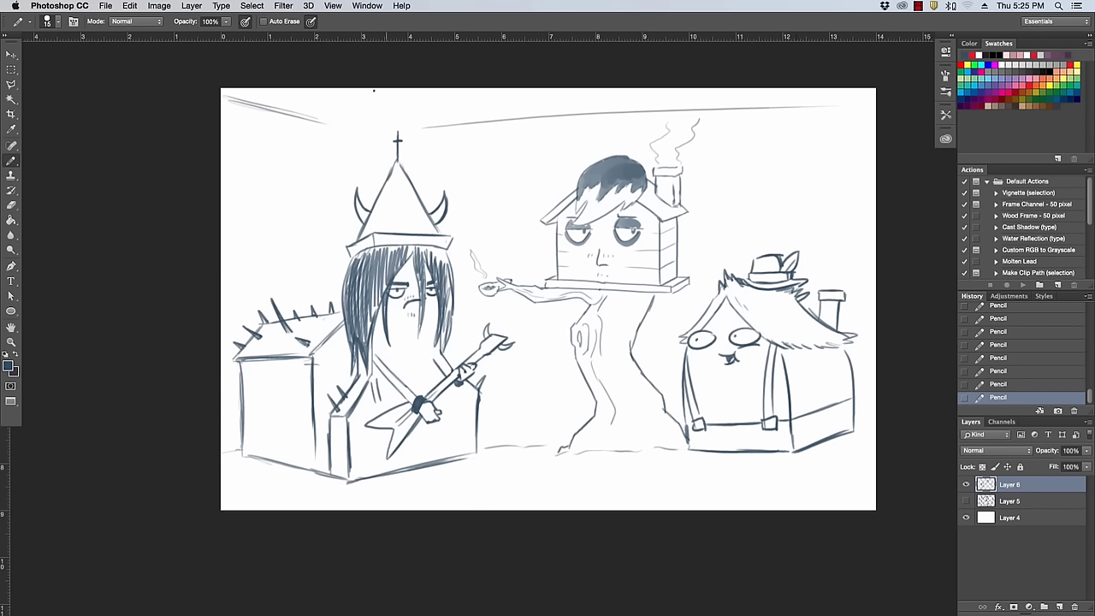
{"action": "left_click_drag", "start_coordinate": [334, 106], "coordinate": [349, 109]}
{"action": "mouse_move", "coordinate": [513, 91]}
{"action": "left_mouse_down"}
{"action": "mouse_move", "coordinate": [525, 88]}
{"action": "mouse_move", "coordinate": [444, 112]}
{"action": "mouse_move", "coordinate": [459, 106]}
{"action": "left_mouse_up"}
{"action": "left_click_drag", "start_coordinate": [325, 96], "coordinate": [346, 105]}
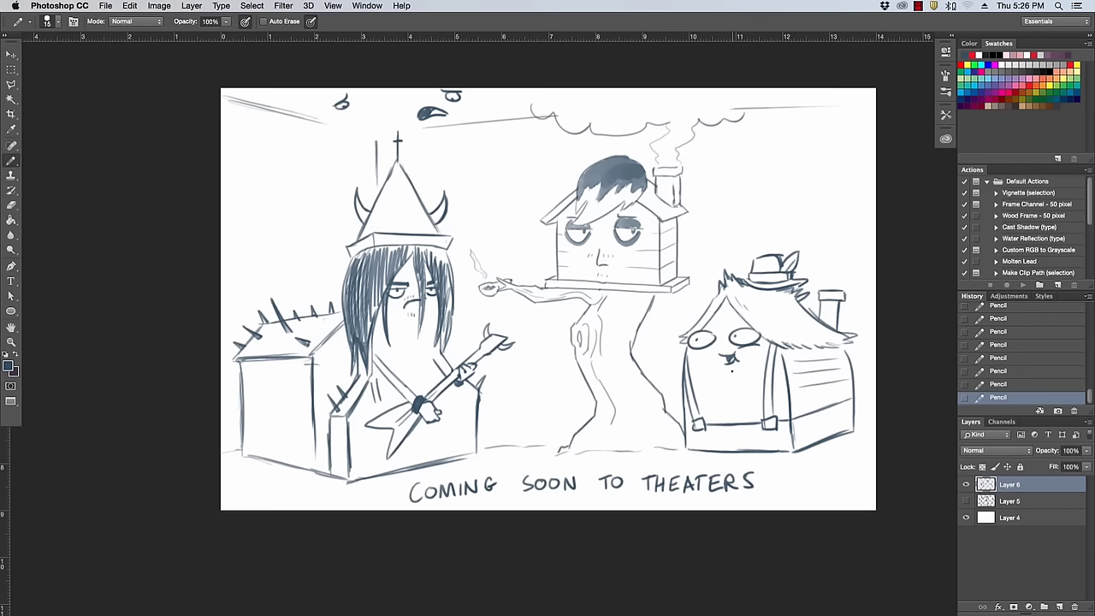
{"action": "left_click_drag", "start_coordinate": [665, 249], "coordinate": [622, 255]}
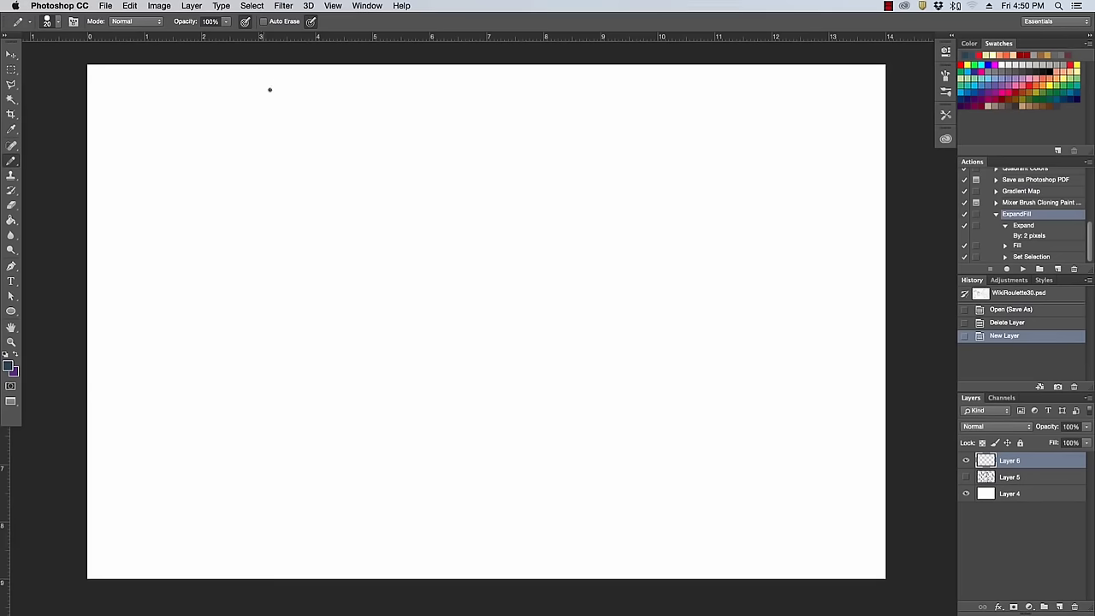
Draw a box-shaped head in perspective on the blank canvas and start the shoulder line beneath it.
{"action": "mouse_move", "coordinate": [204, 170]}
{"action": "left_mouse_down"}
{"action": "mouse_move", "coordinate": [207, 229]}
{"action": "mouse_move", "coordinate": [236, 155]}
{"action": "mouse_move", "coordinate": [242, 222]}
{"action": "left_mouse_up"}
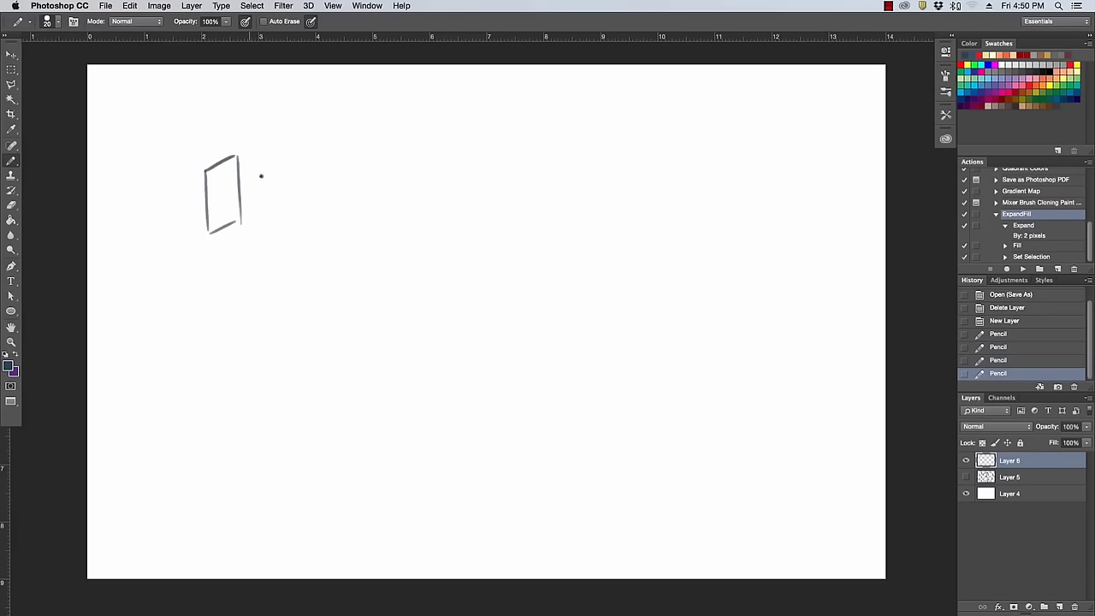
{"action": "left_click_drag", "start_coordinate": [238, 156], "coordinate": [325, 184]}
{"action": "mouse_move", "coordinate": [242, 221]}
{"action": "left_mouse_down"}
{"action": "mouse_move", "coordinate": [329, 244]}
{"action": "mouse_move", "coordinate": [324, 188]}
{"action": "mouse_move", "coordinate": [329, 234]}
{"action": "left_mouse_up"}
{"action": "left_click_drag", "start_coordinate": [329, 241], "coordinate": [323, 185]}
{"action": "left_click_drag", "start_coordinate": [209, 240], "coordinate": [249, 248]}
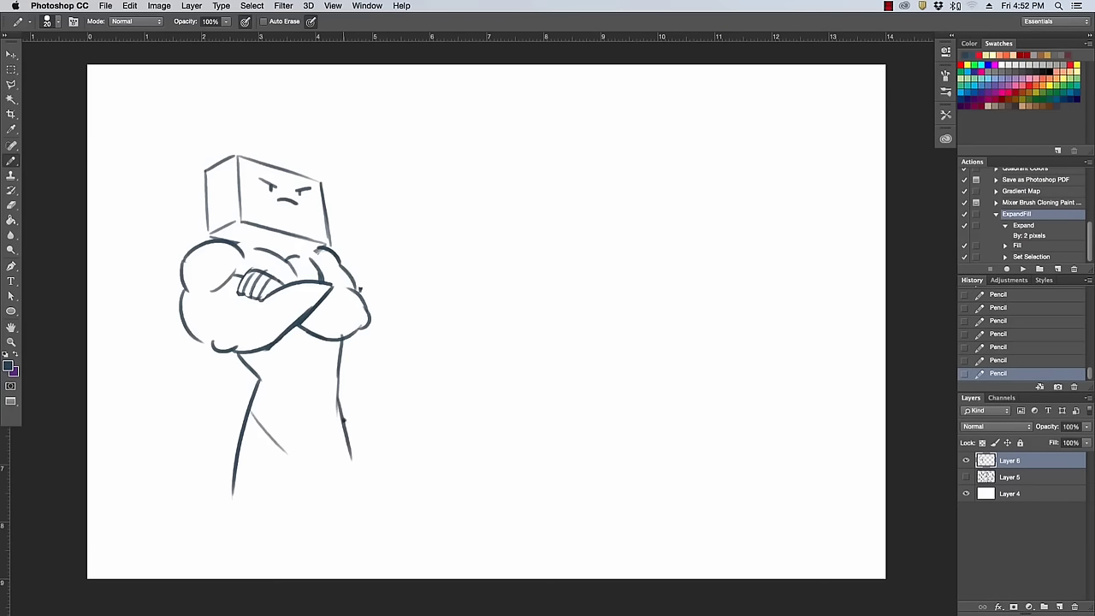
Draw both legs of the muscular block-headed figure and erase the stray diagonal line across the thigh.
{"action": "mouse_move", "coordinate": [339, 395]}
{"action": "left_mouse_down"}
{"action": "mouse_move", "coordinate": [352, 493]}
{"action": "mouse_move", "coordinate": [313, 513]}
{"action": "mouse_move", "coordinate": [328, 574]}
{"action": "left_mouse_up"}
{"action": "left_click_drag", "start_coordinate": [352, 488], "coordinate": [351, 560]}
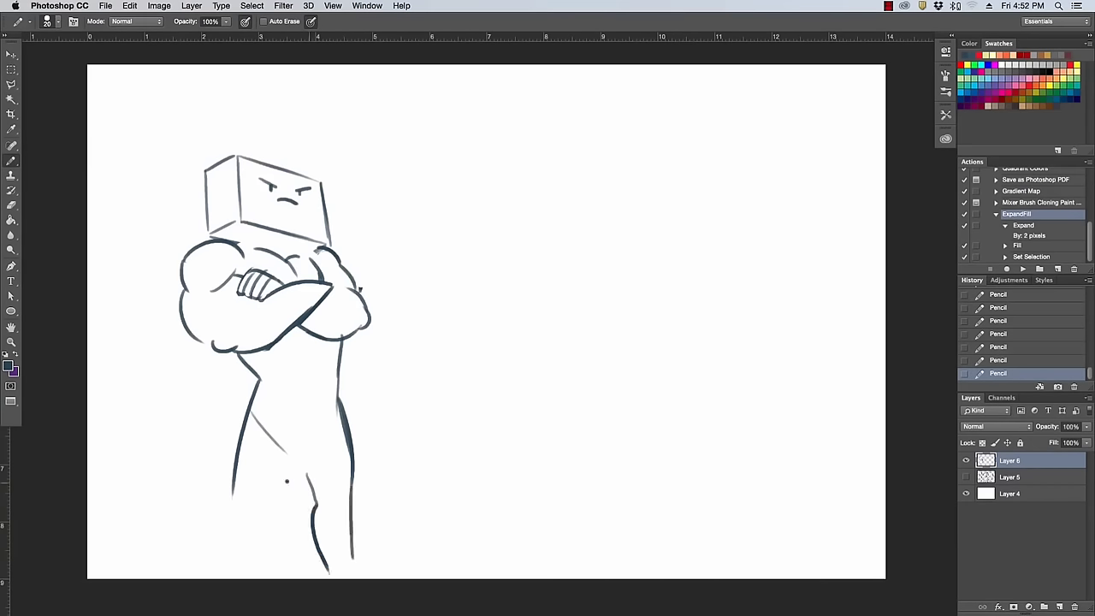
{"action": "mouse_move", "coordinate": [291, 467]}
{"action": "left_mouse_down"}
{"action": "mouse_move", "coordinate": [258, 528]}
{"action": "mouse_move", "coordinate": [255, 578]}
{"action": "left_mouse_up"}
{"action": "mouse_move", "coordinate": [229, 507]}
{"action": "left_mouse_down"}
{"action": "mouse_move", "coordinate": [232, 486]}
{"action": "mouse_move", "coordinate": [211, 579]}
{"action": "left_mouse_up"}
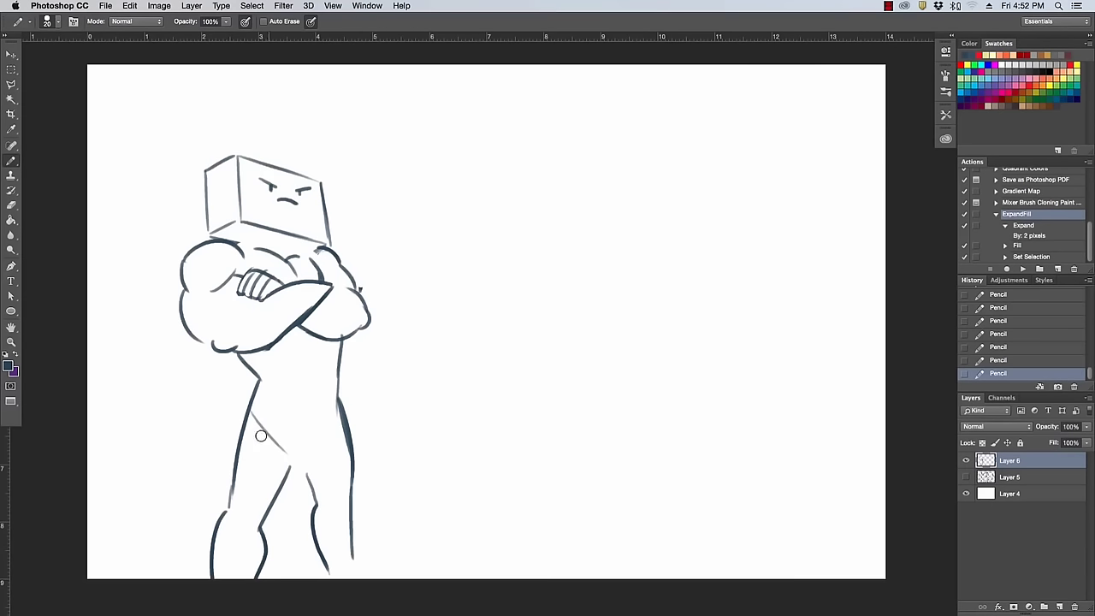
{"action": "mouse_move", "coordinate": [257, 434]}
{"action": "left_mouse_down"}
{"action": "mouse_move", "coordinate": [268, 415]}
{"action": "mouse_move", "coordinate": [285, 476]}
{"action": "left_mouse_up"}
Draw the chest and front legs of the dog beneath its box-shaped head.
{"action": "left_click_drag", "start_coordinate": [451, 486], "coordinate": [457, 517]}
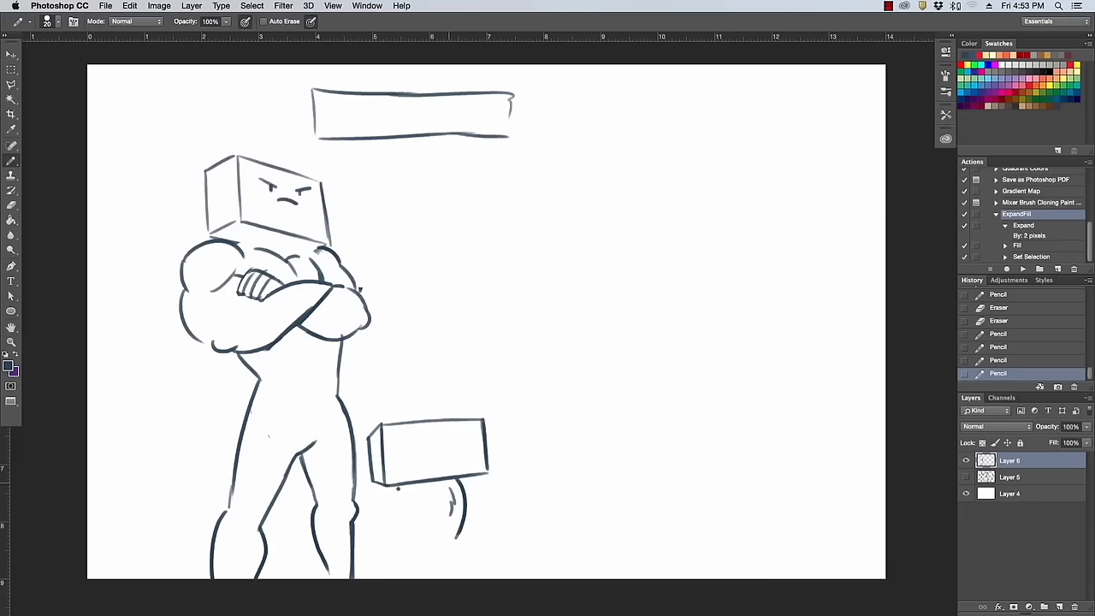
{"action": "mouse_move", "coordinate": [411, 479]}
{"action": "left_mouse_down"}
{"action": "mouse_move", "coordinate": [396, 511]}
{"action": "mouse_move", "coordinate": [373, 497]}
{"action": "mouse_move", "coordinate": [394, 500]}
{"action": "mouse_move", "coordinate": [425, 546]}
{"action": "mouse_move", "coordinate": [399, 561]}
{"action": "mouse_move", "coordinate": [407, 580]}
{"action": "mouse_move", "coordinate": [424, 580]}
{"action": "left_mouse_up"}
{"action": "mouse_move", "coordinate": [465, 523]}
{"action": "left_mouse_down"}
{"action": "mouse_move", "coordinate": [469, 578]}
{"action": "mouse_move", "coordinate": [447, 547]}
{"action": "mouse_move", "coordinate": [432, 561]}
{"action": "mouse_move", "coordinate": [446, 579]}
{"action": "left_mouse_up"}
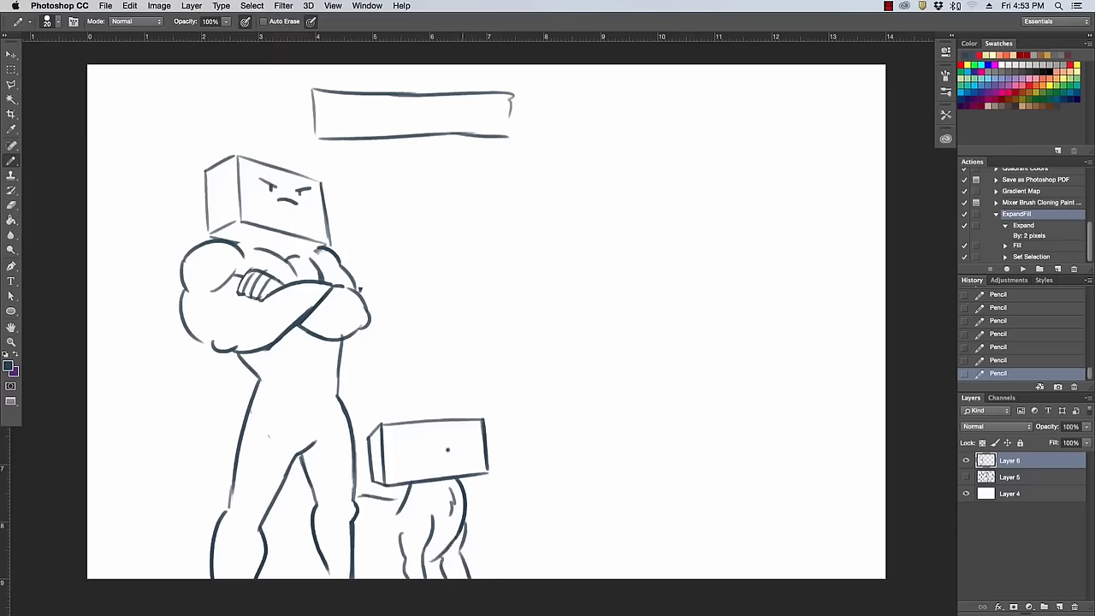
Try facial strokes on the front of the dog's box head and undo them.
{"action": "left_click_drag", "start_coordinate": [435, 443], "coordinate": [447, 439]}
{"action": "mouse_move", "coordinate": [427, 445]}
{"action": "left_mouse_down"}
{"action": "mouse_move", "coordinate": [439, 456]}
{"action": "mouse_move", "coordinate": [455, 445]}
{"action": "mouse_move", "coordinate": [437, 462]}
{"action": "mouse_move", "coordinate": [452, 459]}
{"action": "left_mouse_up"}
{"action": "key", "text": "super+z"}
{"action": "key", "text": "super+z"}
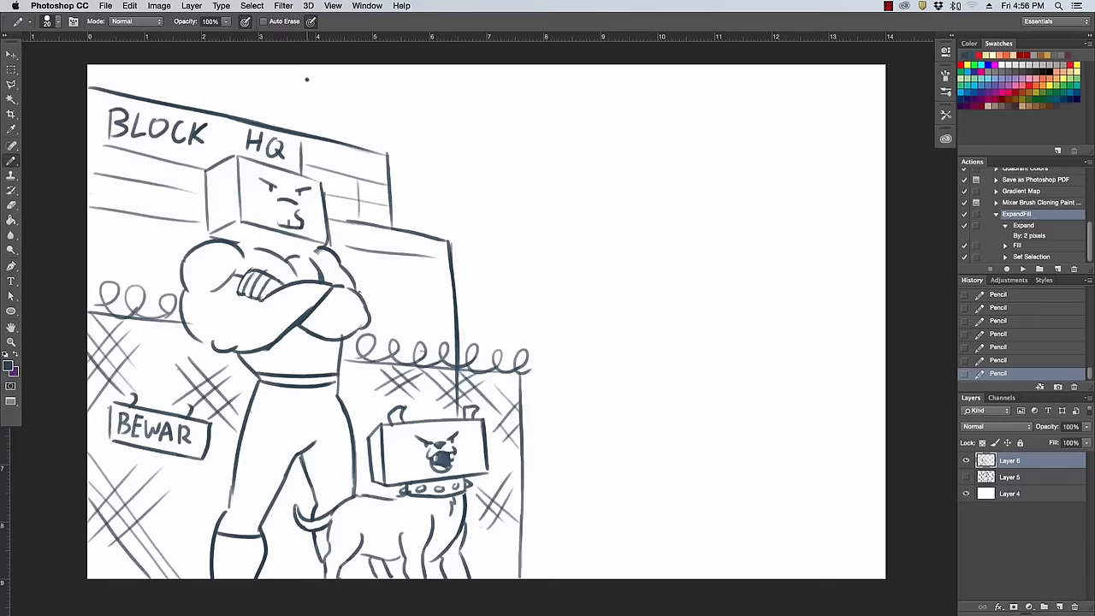
Erase the stray marks on the block figure's chin and at the far end of the barbed wire.
{"action": "key", "text": "e"}
{"action": "mouse_move", "coordinate": [291, 232]}
{"action": "left_mouse_down"}
{"action": "mouse_move", "coordinate": [308, 223]}
{"action": "mouse_move", "coordinate": [300, 212]}
{"action": "left_mouse_up"}
{"action": "left_click_drag", "start_coordinate": [515, 353], "coordinate": [526, 347]}
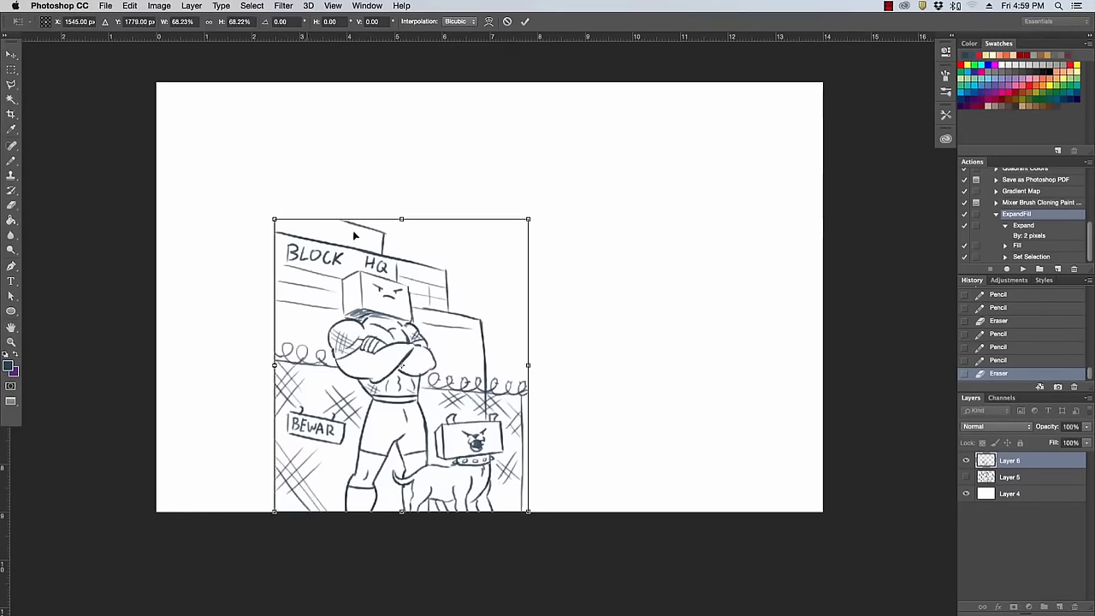
Move the scaled-down BLOCK HQ drawing higher on the canvas and add a new layer above it.
{"action": "left_click_drag", "start_coordinate": [441, 241], "coordinate": [437, 200]}
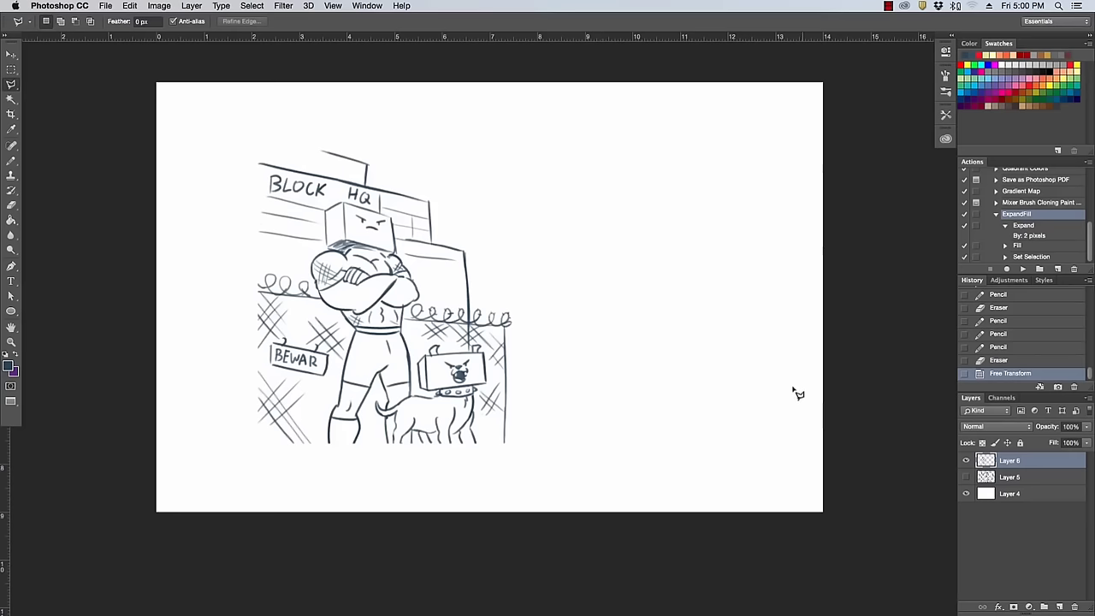
{"action": "key", "text": "b"}
{"action": "left_click", "coordinate": [965, 460]}
{"action": "left_click", "coordinate": [966, 460]}
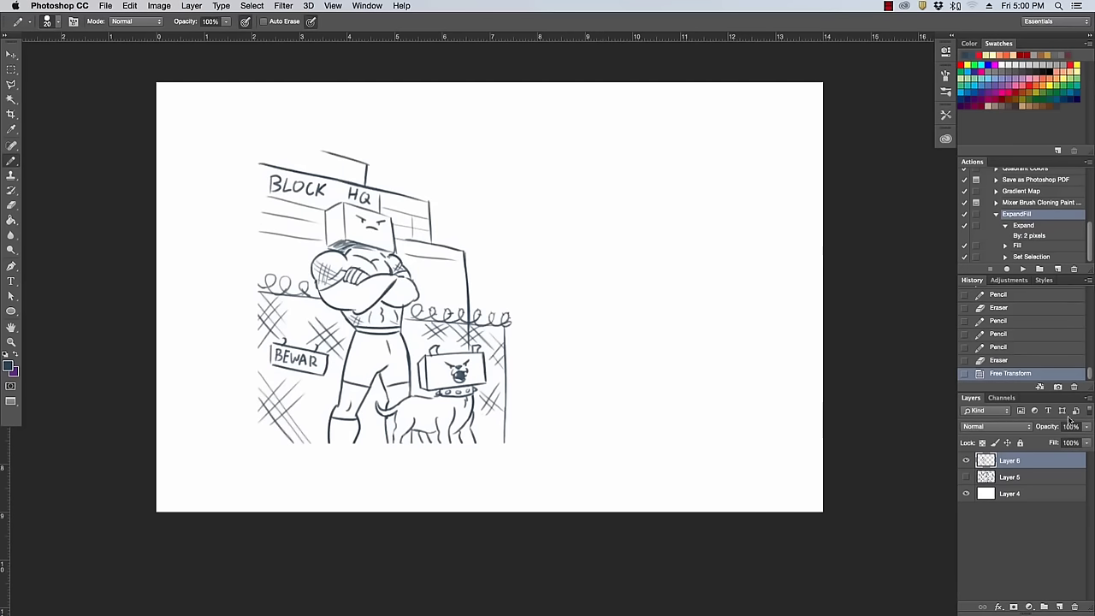
{"action": "left_click", "coordinate": [1059, 606]}
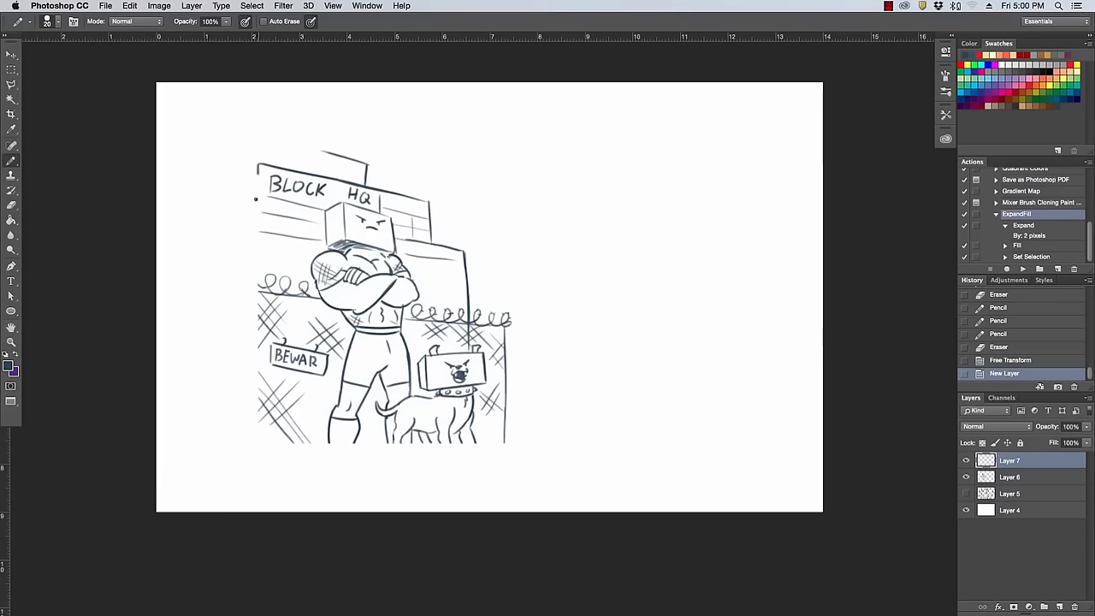
Extend the BLOCK HQ building with a stepped side outline and close its uppermost roof block, undoing unwanted strokes.
{"action": "mouse_move", "coordinate": [257, 165]}
{"action": "left_mouse_down"}
{"action": "mouse_move", "coordinate": [257, 199]}
{"action": "mouse_move", "coordinate": [228, 181]}
{"action": "mouse_move", "coordinate": [255, 204]}
{"action": "mouse_move", "coordinate": [225, 199]}
{"action": "mouse_move", "coordinate": [207, 217]}
{"action": "mouse_move", "coordinate": [203, 427]}
{"action": "left_mouse_up"}
{"action": "key", "text": "super+z"}
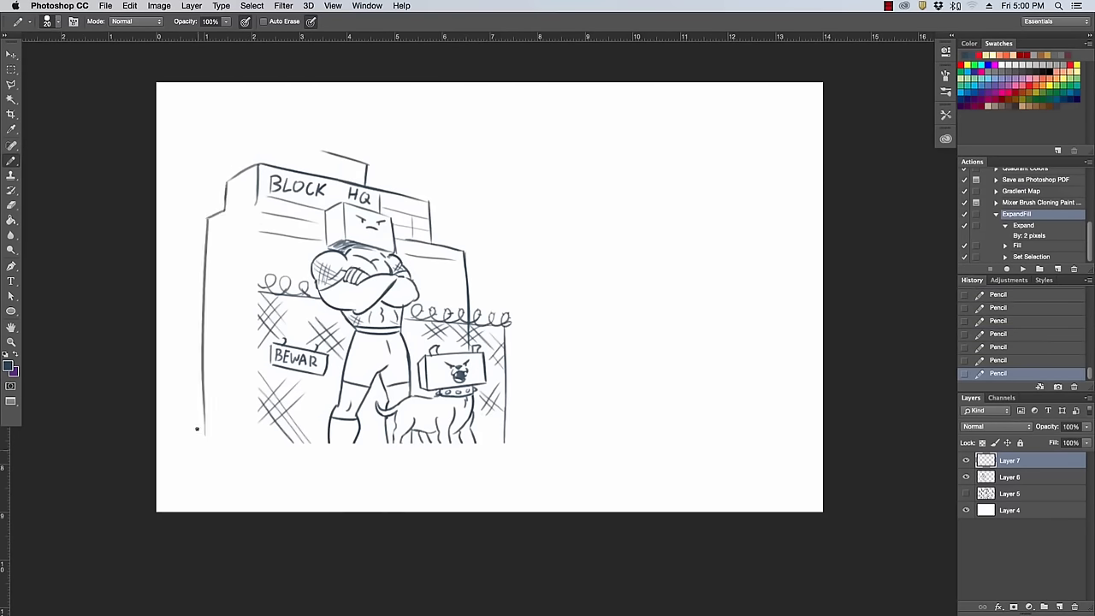
{"action": "mouse_move", "coordinate": [311, 149]}
{"action": "left_mouse_down"}
{"action": "mouse_move", "coordinate": [331, 158]}
{"action": "mouse_move", "coordinate": [289, 158]}
{"action": "mouse_move", "coordinate": [291, 170]}
{"action": "left_mouse_up"}
{"action": "key", "text": "super+z"}
{"action": "key", "text": "super+z"}
{"action": "key", "text": "super+z"}
{"action": "key", "text": "super+z"}
{"action": "key", "text": "super+z"}
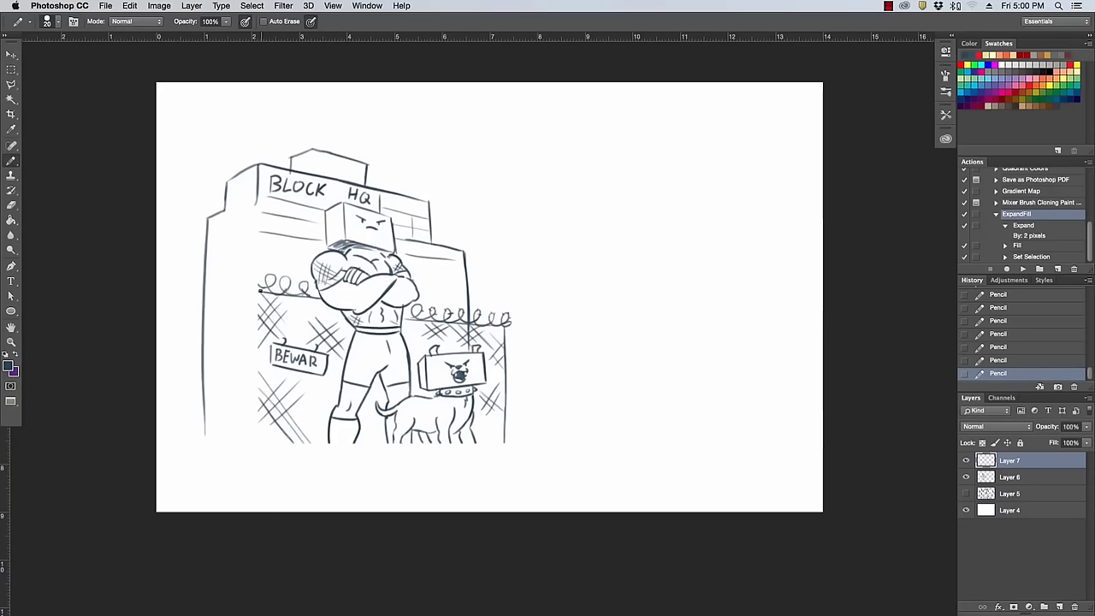
Extend the fence's top wire to the building's outer edge and sketch the dog's paws, undoing unwanted strokes.
{"action": "left_click_drag", "start_coordinate": [262, 291], "coordinate": [214, 291]}
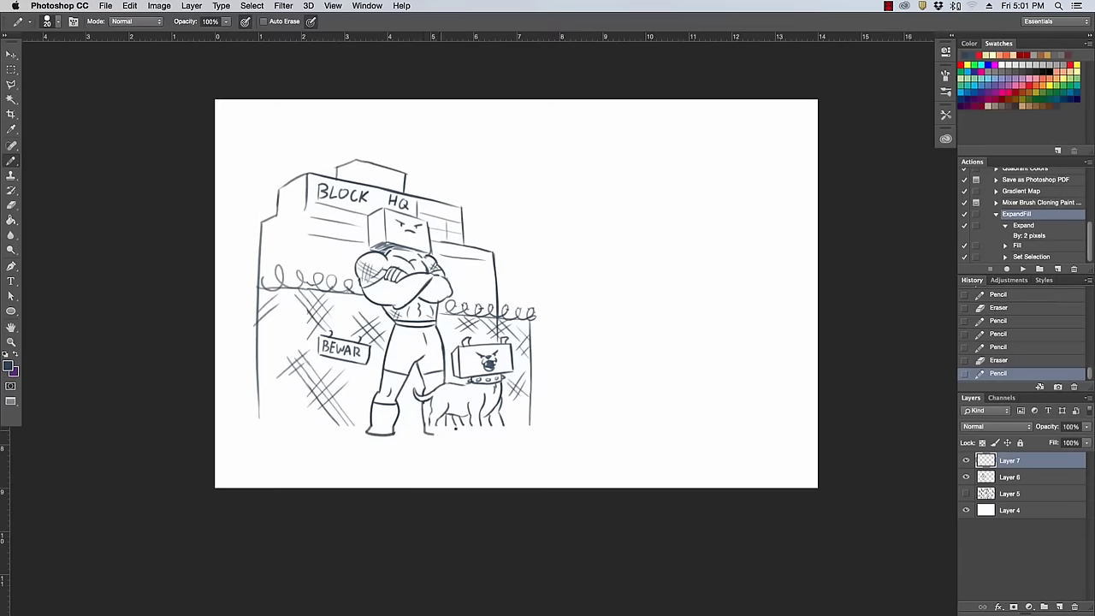
{"action": "mouse_move", "coordinate": [451, 434]}
{"action": "left_mouse_down"}
{"action": "mouse_move", "coordinate": [430, 429]}
{"action": "mouse_move", "coordinate": [476, 434]}
{"action": "mouse_move", "coordinate": [482, 422]}
{"action": "mouse_move", "coordinate": [505, 435]}
{"action": "left_mouse_up"}
{"action": "key", "text": "e"}
{"action": "key", "text": "b"}
{"action": "key", "text": "super+z"}
{"action": "key", "text": "super+z"}
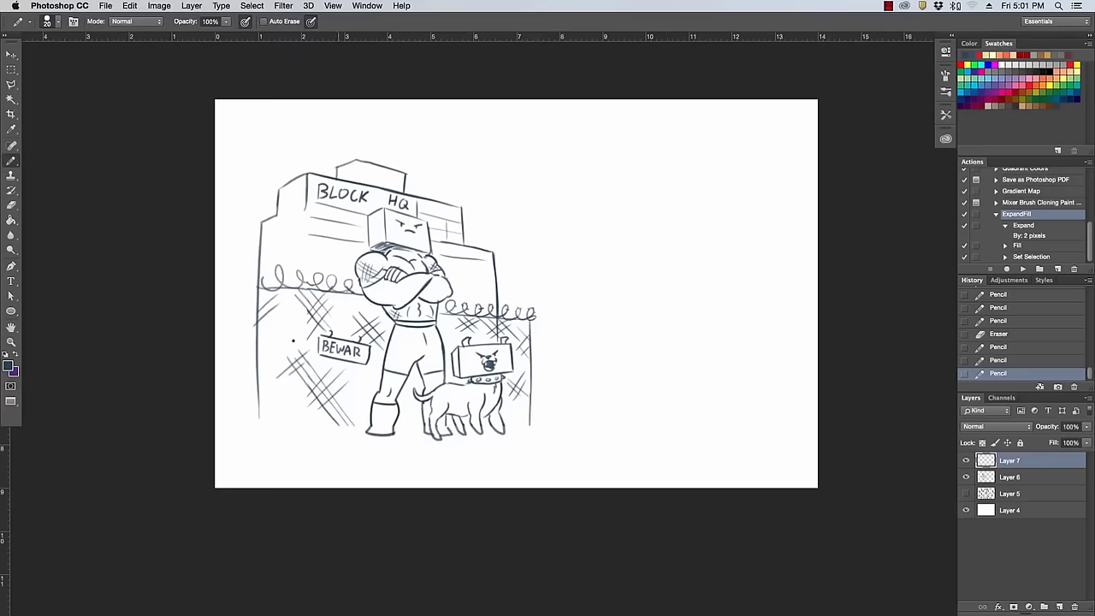
Draw a tall foreground fence post beside the building and a long rail edge running across the scene.
{"action": "left_click_drag", "start_coordinate": [239, 429], "coordinate": [228, 295]}
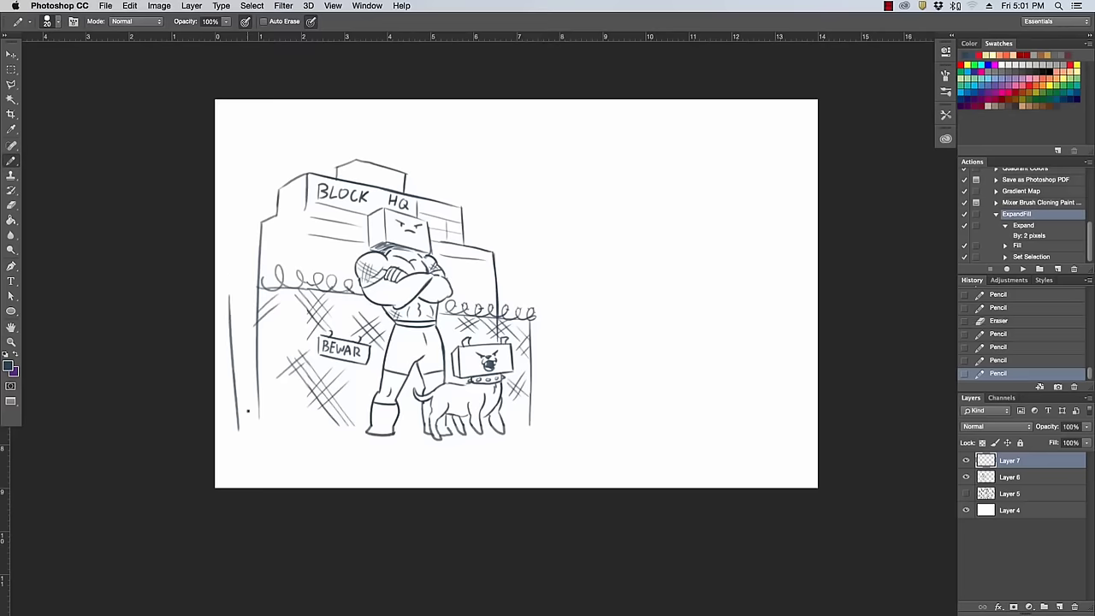
{"action": "mouse_move", "coordinate": [248, 429]}
{"action": "left_mouse_down"}
{"action": "mouse_move", "coordinate": [240, 291]}
{"action": "mouse_move", "coordinate": [231, 291]}
{"action": "mouse_move", "coordinate": [723, 313]}
{"action": "left_mouse_up"}
{"action": "key", "text": "super+z"}
{"action": "mouse_move", "coordinate": [243, 308]}
{"action": "left_mouse_down"}
{"action": "mouse_move", "coordinate": [441, 317]}
{"action": "mouse_move", "coordinate": [764, 305]}
{"action": "left_mouse_up"}
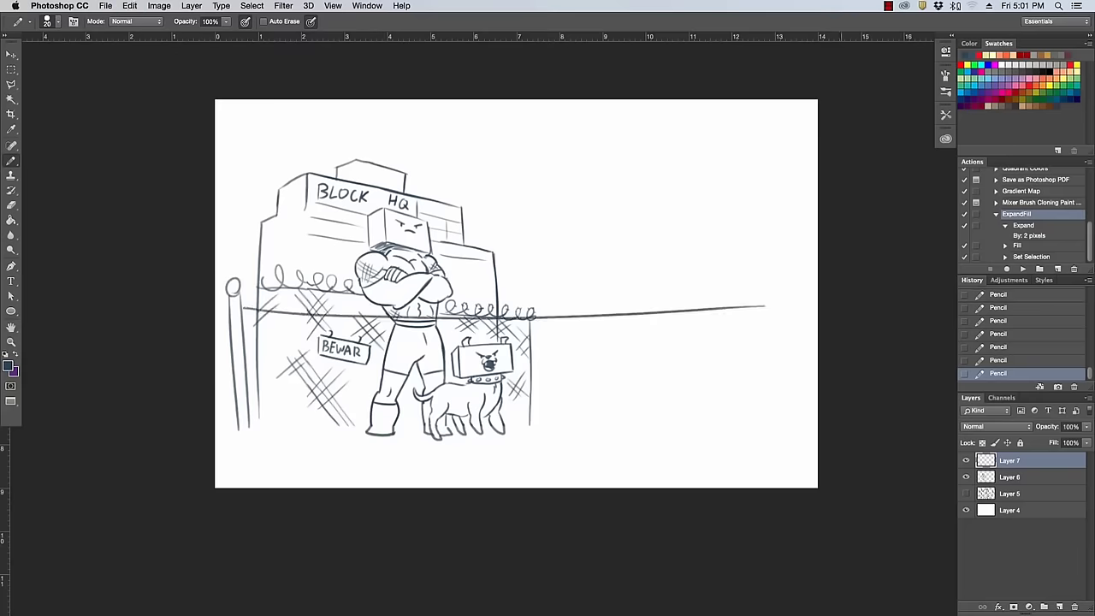
Draw the lower edge of the foreground rail beneath the first line, undoing and retrying the stroke.
{"action": "left_click_drag", "start_coordinate": [239, 319], "coordinate": [768, 331]}
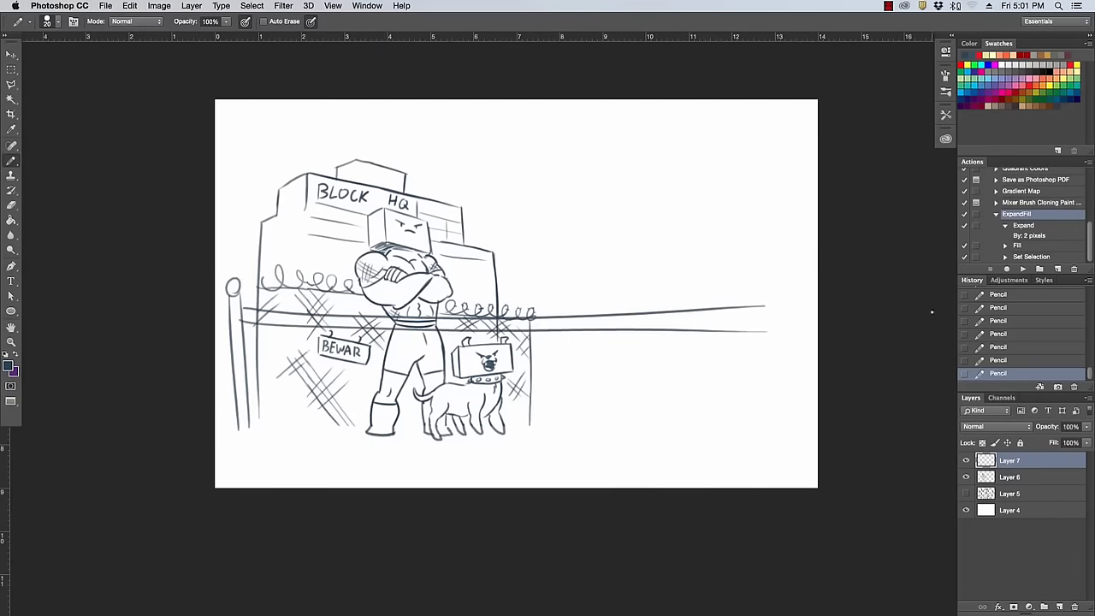
{"action": "key", "text": "super+z"}
{"action": "left_click_drag", "start_coordinate": [247, 322], "coordinate": [733, 306]}
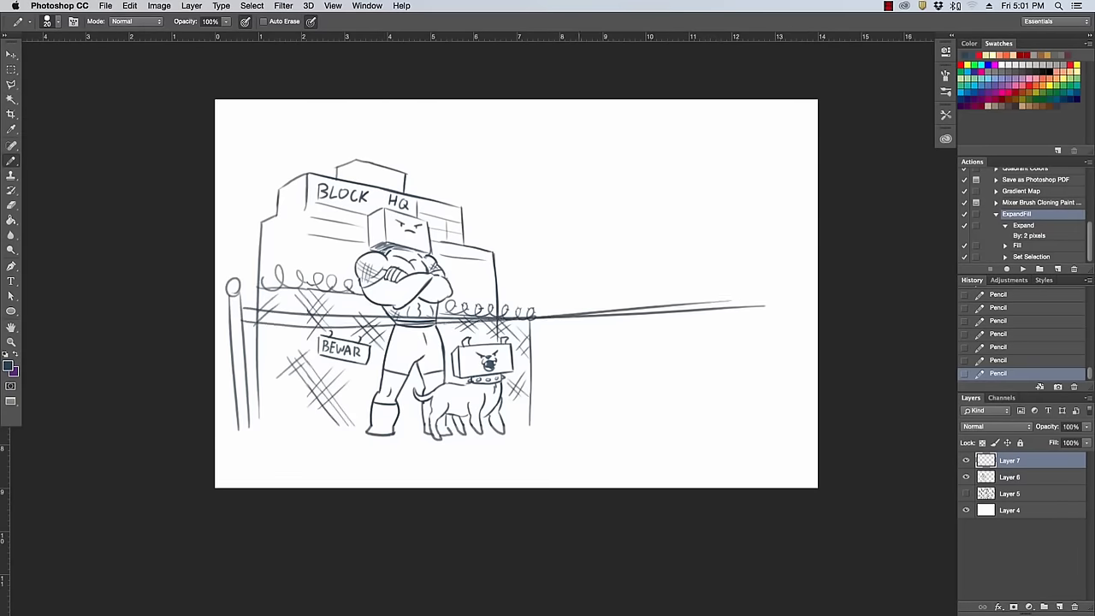
{"action": "key", "text": "super+z"}
{"action": "mouse_move", "coordinate": [243, 323]}
{"action": "left_mouse_down"}
{"action": "mouse_move", "coordinate": [721, 320]}
{"action": "mouse_move", "coordinate": [733, 310]}
{"action": "mouse_move", "coordinate": [690, 323]}
{"action": "mouse_move", "coordinate": [253, 326]}
{"action": "mouse_move", "coordinate": [262, 321]}
{"action": "left_mouse_up"}
{"action": "key", "text": "super+z"}
Erase the building's edge behind the rail on Layer 6 and select Layers 6 and 7 together.
{"action": "left_click", "coordinate": [1018, 476]}
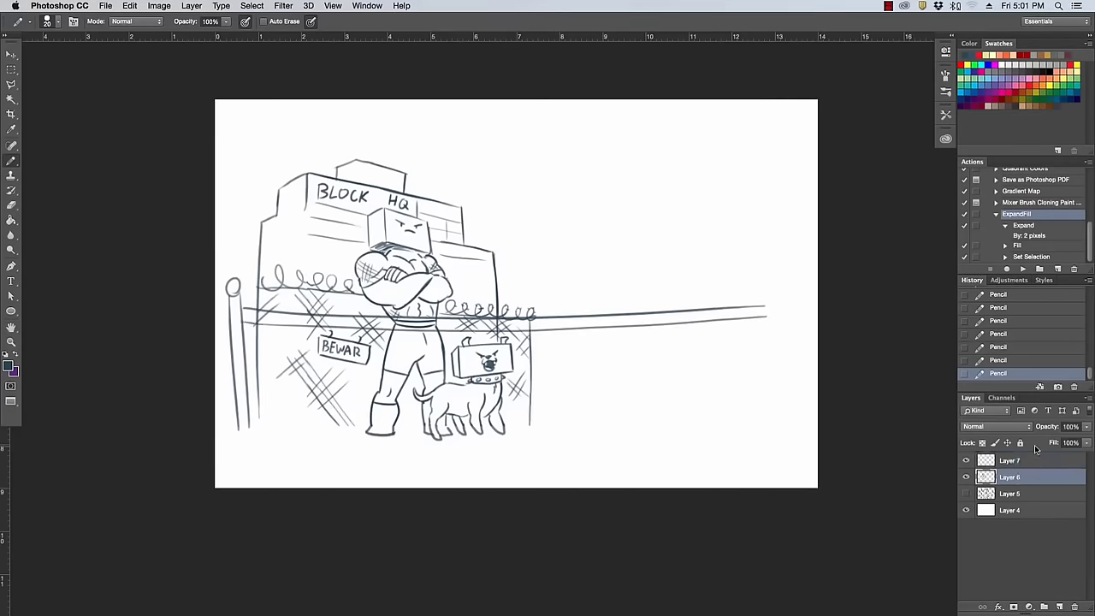
{"action": "key", "text": "e"}
{"action": "left_click", "coordinate": [253, 315]}
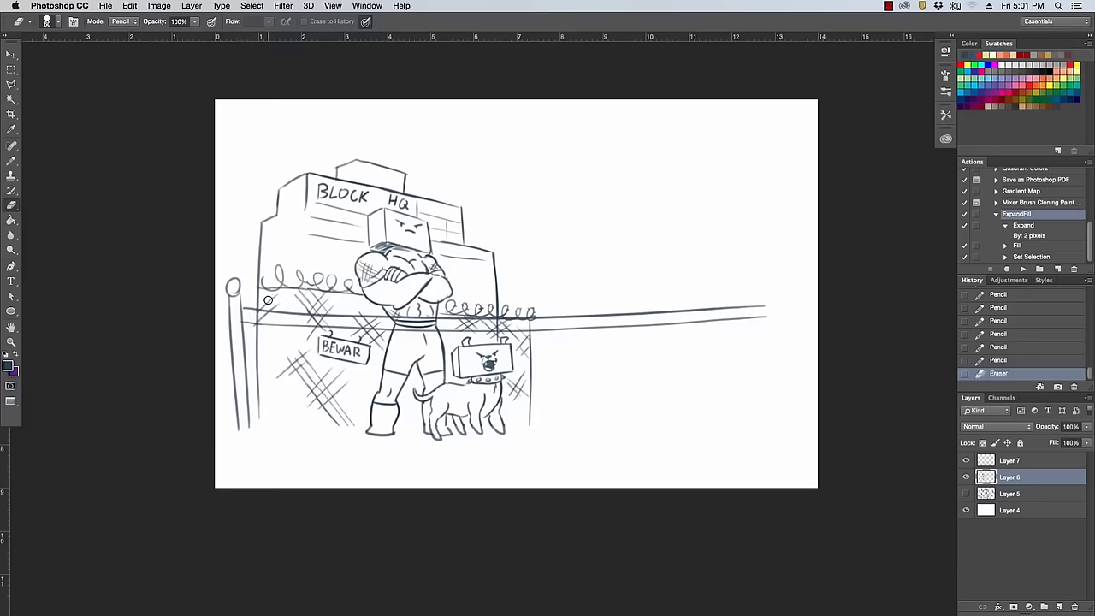
{"action": "left_click", "coordinate": [966, 476]}
{"action": "left_click", "coordinate": [967, 476]}
{"action": "left_click", "coordinate": [1038, 462], "text": "shift"}
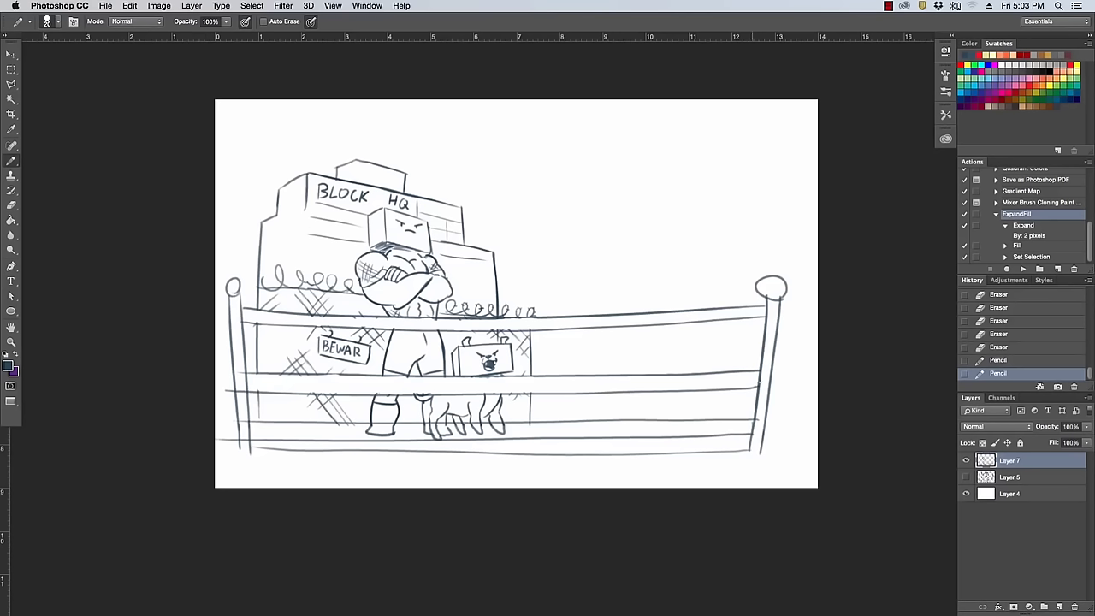
Erase the rail line ends overlapping the left post and the guard's and dog's feet behind the lowest rail.
{"action": "key", "text": "e"}
{"action": "mouse_move", "coordinate": [220, 433]}
{"action": "left_mouse_down"}
{"action": "mouse_move", "coordinate": [230, 443]}
{"action": "mouse_move", "coordinate": [241, 415]}
{"action": "left_mouse_up"}
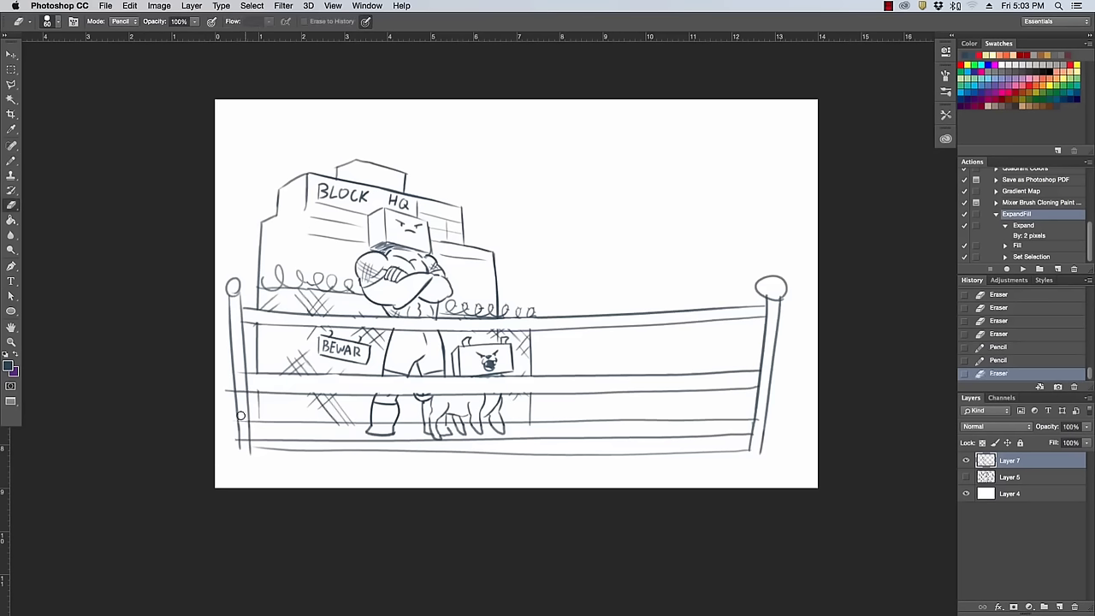
{"action": "left_click_drag", "start_coordinate": [241, 376], "coordinate": [240, 386]}
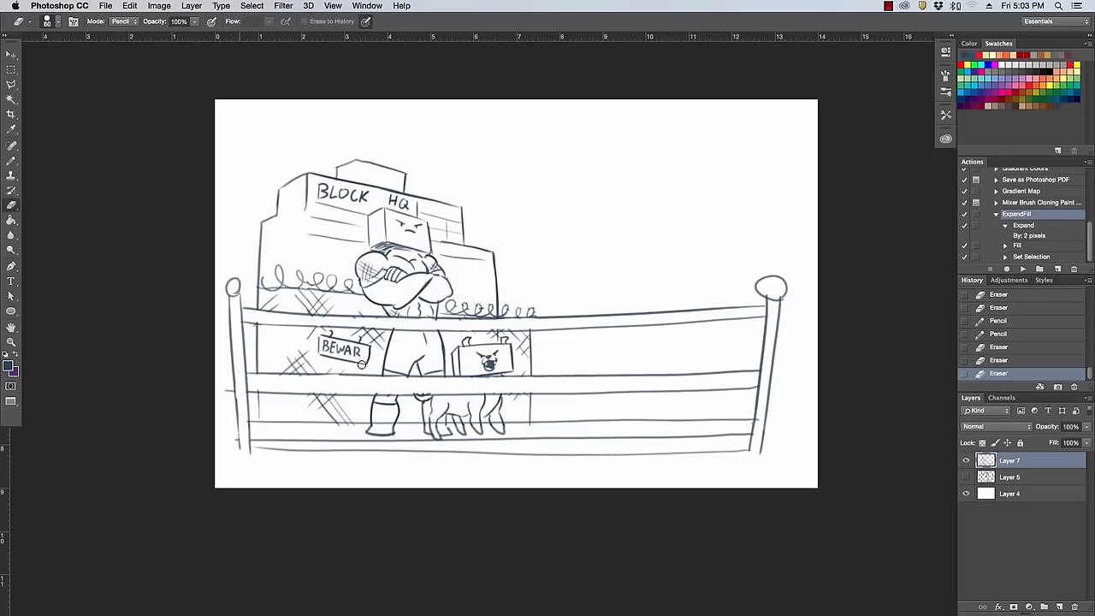
{"action": "mouse_move", "coordinate": [379, 431]}
{"action": "left_mouse_down"}
{"action": "mouse_move", "coordinate": [366, 430]}
{"action": "mouse_move", "coordinate": [503, 432]}
{"action": "left_mouse_up"}
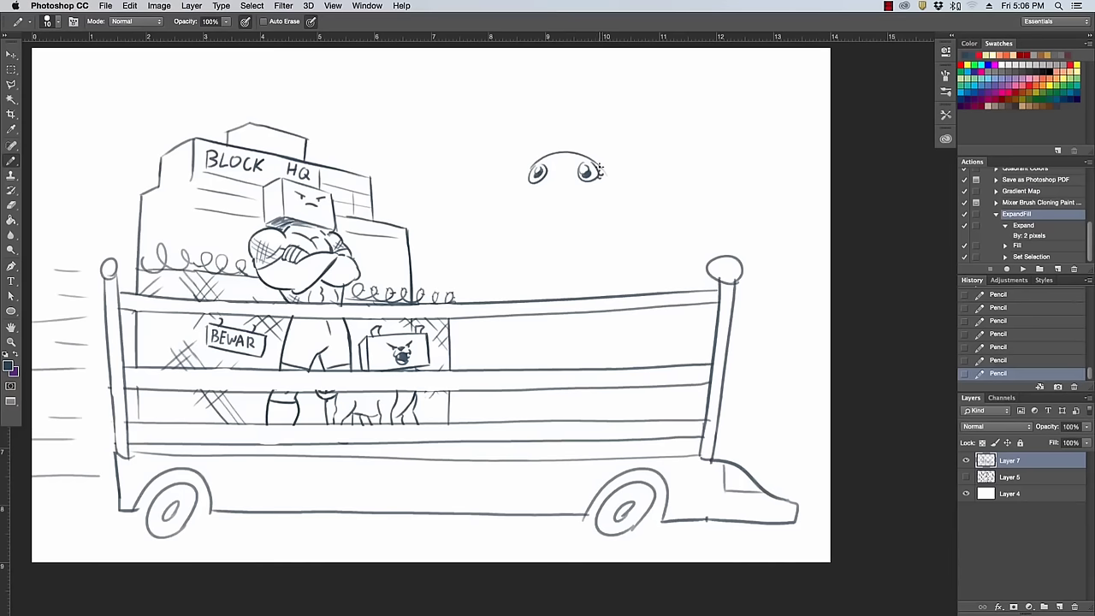
Draw large curved, notched horns on both sides of the creature's head, redoing the left horn's outer edge.
{"action": "mouse_move", "coordinate": [602, 170]}
{"action": "left_mouse_down"}
{"action": "mouse_move", "coordinate": [619, 101]}
{"action": "mouse_move", "coordinate": [644, 133]}
{"action": "mouse_move", "coordinate": [608, 177]}
{"action": "mouse_move", "coordinate": [643, 124]}
{"action": "left_mouse_up"}
{"action": "mouse_move", "coordinate": [530, 167]}
{"action": "left_mouse_down"}
{"action": "mouse_move", "coordinate": [509, 133]}
{"action": "mouse_move", "coordinate": [520, 106]}
{"action": "mouse_move", "coordinate": [501, 159]}
{"action": "left_mouse_up"}
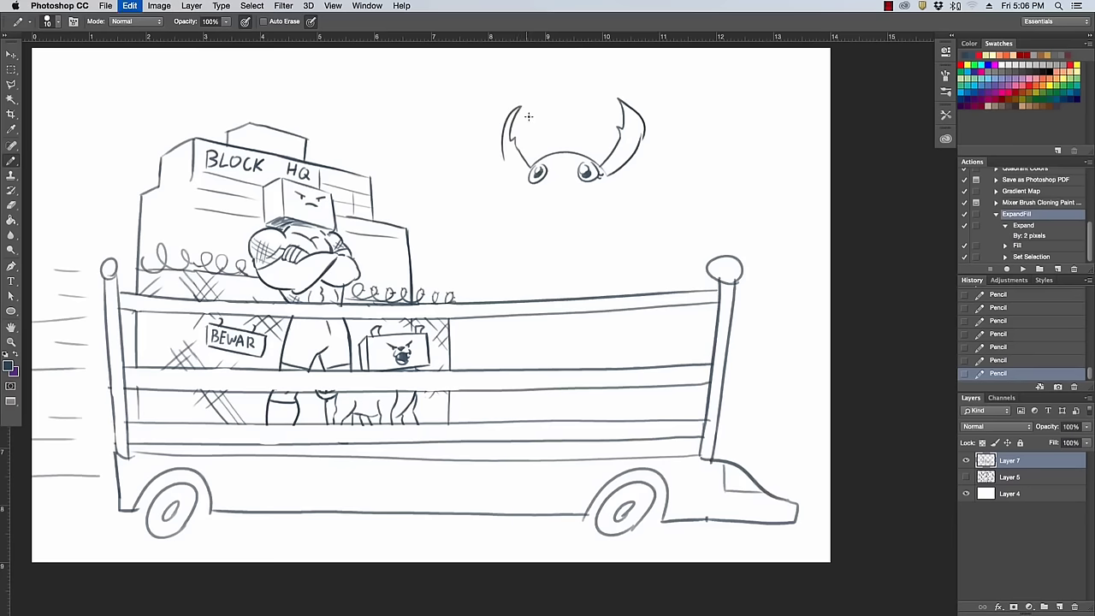
{"action": "key", "text": "super+z"}
{"action": "left_click_drag", "start_coordinate": [521, 106], "coordinate": [513, 179]}
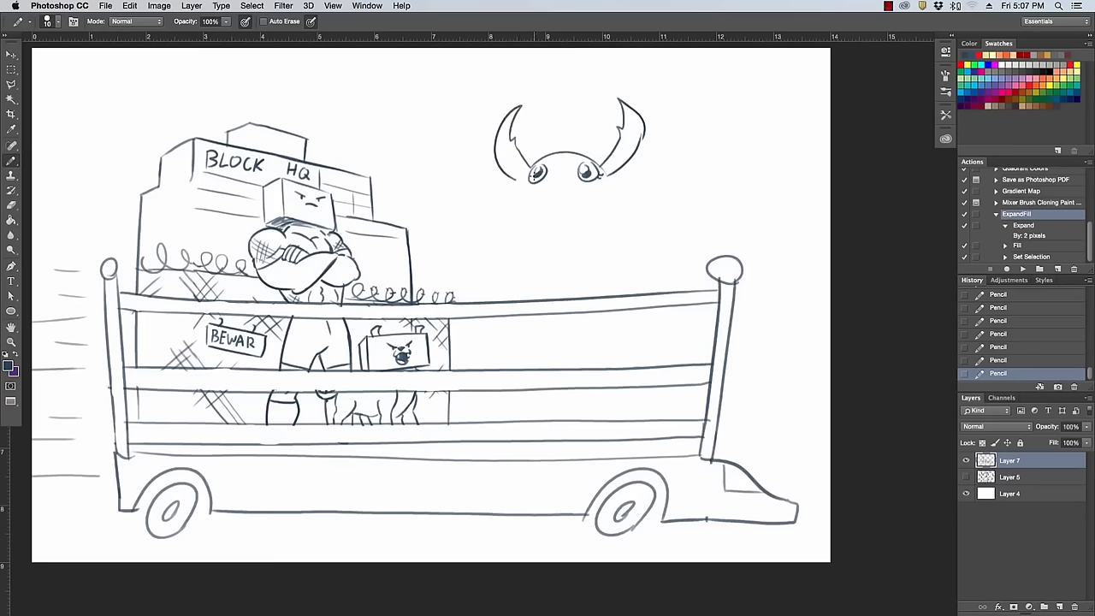
{"action": "left_click_drag", "start_coordinate": [602, 170], "coordinate": [609, 171]}
Draw angry eyebrows over the creature's eyes, then sketch a beak between them and erase it.
{"action": "mouse_move", "coordinate": [552, 160]}
{"action": "left_mouse_down"}
{"action": "mouse_move", "coordinate": [531, 162]}
{"action": "mouse_move", "coordinate": [594, 157]}
{"action": "left_mouse_up"}
{"action": "key", "text": "super+z"}
{"action": "mouse_move", "coordinate": [544, 184]}
{"action": "left_mouse_down"}
{"action": "mouse_move", "coordinate": [556, 194]}
{"action": "mouse_move", "coordinate": [557, 180]}
{"action": "mouse_move", "coordinate": [572, 182]}
{"action": "left_mouse_up"}
{"action": "key", "text": "ctrl+z"}
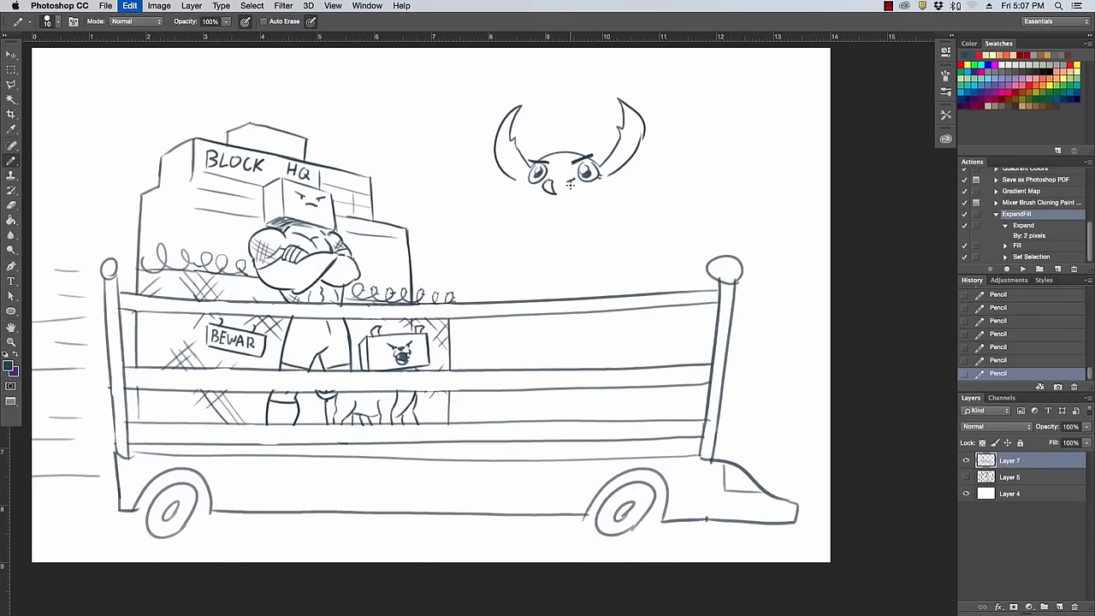
{"action": "mouse_move", "coordinate": [568, 181]}
{"action": "left_mouse_down"}
{"action": "mouse_move", "coordinate": [544, 183]}
{"action": "mouse_move", "coordinate": [571, 176]}
{"action": "mouse_move", "coordinate": [559, 199]}
{"action": "mouse_move", "coordinate": [570, 180]}
{"action": "mouse_move", "coordinate": [557, 186]}
{"action": "left_mouse_up"}
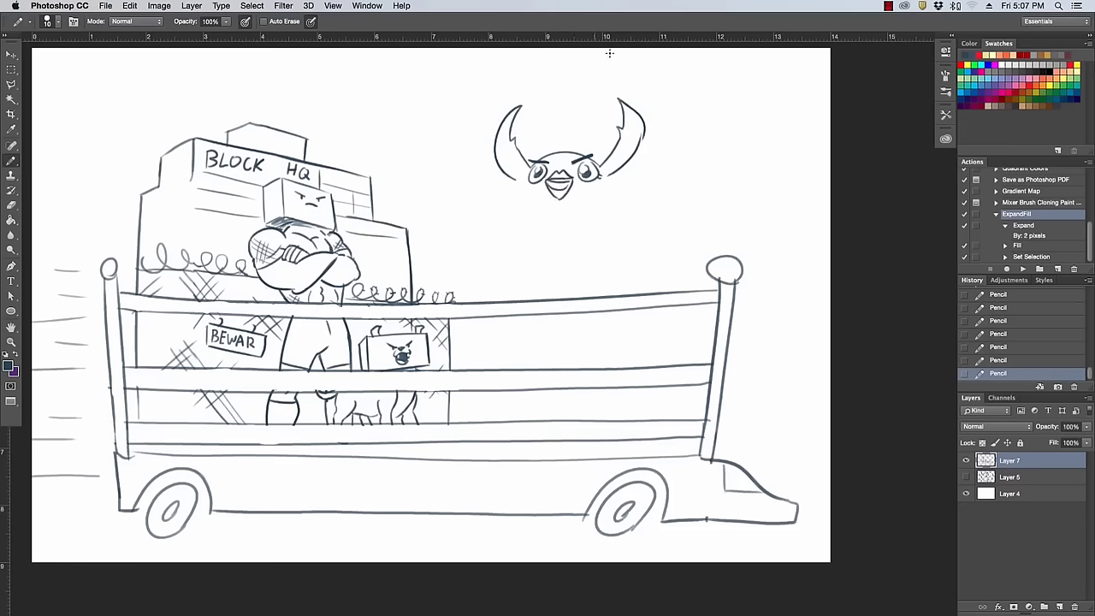
{"action": "left_click_drag", "start_coordinate": [545, 185], "coordinate": [572, 175]}
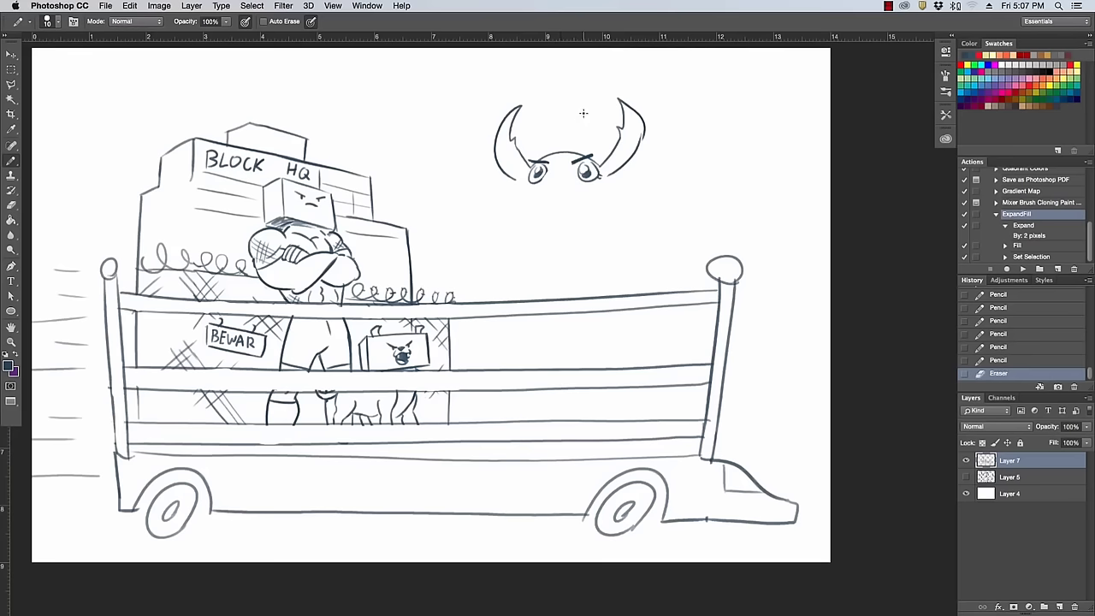
Sketch the creature's cheek lines below its eyes and undo the last stroke.
{"action": "left_click_drag", "start_coordinate": [607, 174], "coordinate": [614, 197]}
{"action": "mouse_move", "coordinate": [523, 193]}
{"action": "left_mouse_down"}
{"action": "mouse_move", "coordinate": [524, 183]}
{"action": "mouse_move", "coordinate": [527, 216]}
{"action": "left_mouse_up"}
{"action": "key", "text": "super+z"}
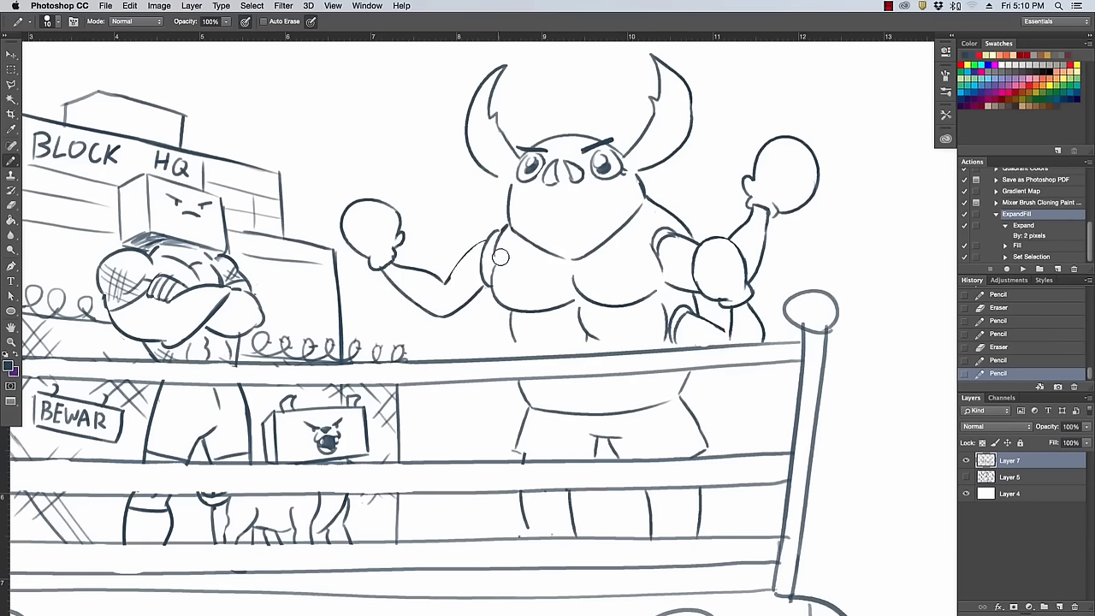
Clean up the horned creature's left shoulder outline and darken the upper edge of its raised left arm.
{"action": "left_click_drag", "start_coordinate": [500, 263], "coordinate": [500, 281]}
{"action": "left_click_drag", "start_coordinate": [494, 235], "coordinate": [499, 280]}
{"action": "left_click_drag", "start_coordinate": [640, 227], "coordinate": [653, 251]}
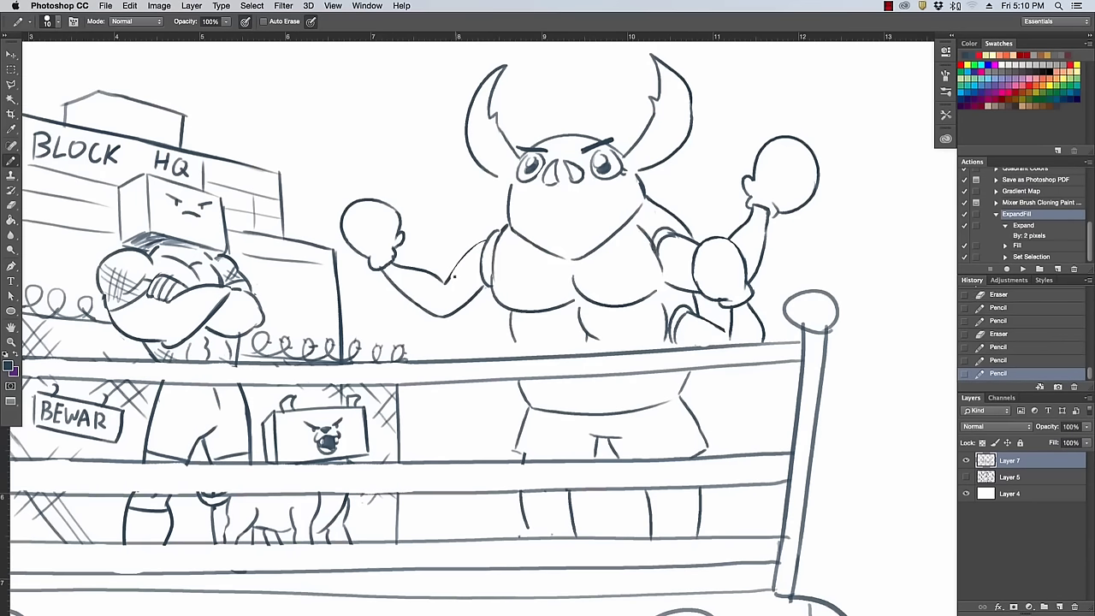
{"action": "left_click_drag", "start_coordinate": [449, 278], "coordinate": [484, 242]}
Draw the start of the creature's lower left arm, retrying the stroke, and add belly creases and the shorts' hem.
{"action": "mouse_move", "coordinate": [501, 310]}
{"action": "left_mouse_down"}
{"action": "mouse_move", "coordinate": [508, 346]}
{"action": "mouse_move", "coordinate": [443, 354]}
{"action": "left_mouse_up"}
{"action": "key", "text": "super+z"}
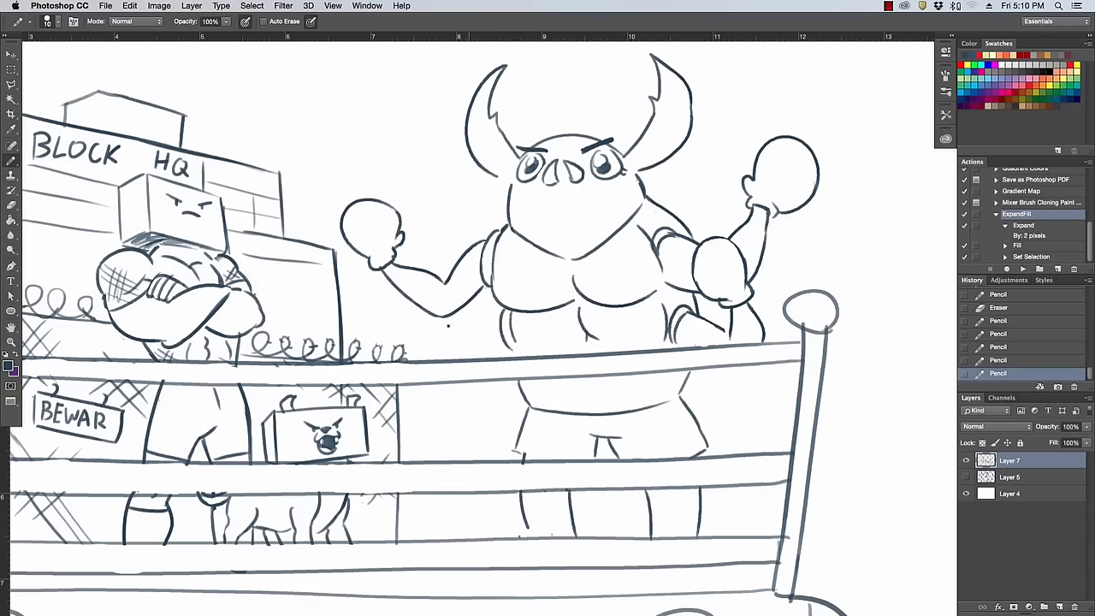
{"action": "mouse_move", "coordinate": [498, 317]}
{"action": "left_mouse_down"}
{"action": "mouse_move", "coordinate": [479, 341]}
{"action": "mouse_move", "coordinate": [498, 320]}
{"action": "left_mouse_up"}
{"action": "mouse_move", "coordinate": [593, 377]}
{"action": "left_mouse_down"}
{"action": "mouse_move", "coordinate": [570, 387]}
{"action": "mouse_move", "coordinate": [664, 390]}
{"action": "left_mouse_up"}
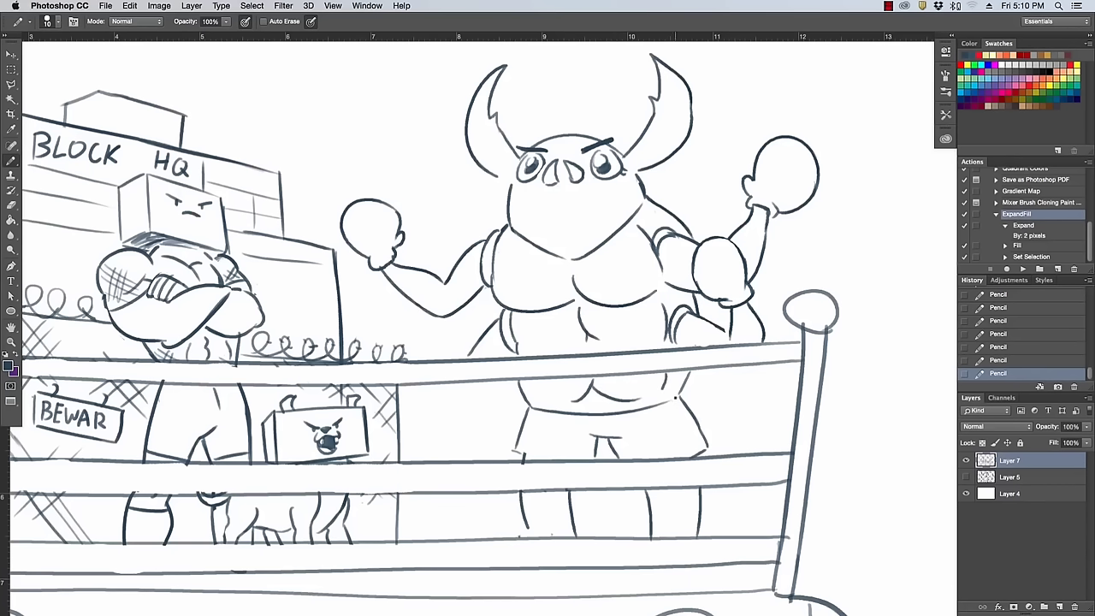
{"action": "left_click_drag", "start_coordinate": [515, 450], "coordinate": [550, 459]}
Draw the creature's lower left hand above the top rail, undoing and redrawing its outline.
{"action": "left_click_drag", "start_coordinate": [348, 361], "coordinate": [400, 330]}
{"action": "key", "text": "super+z"}
{"action": "left_click_drag", "start_coordinate": [353, 362], "coordinate": [404, 333]}
{"action": "key", "text": "super+z"}
{"action": "left_click_drag", "start_coordinate": [353, 362], "coordinate": [410, 339]}
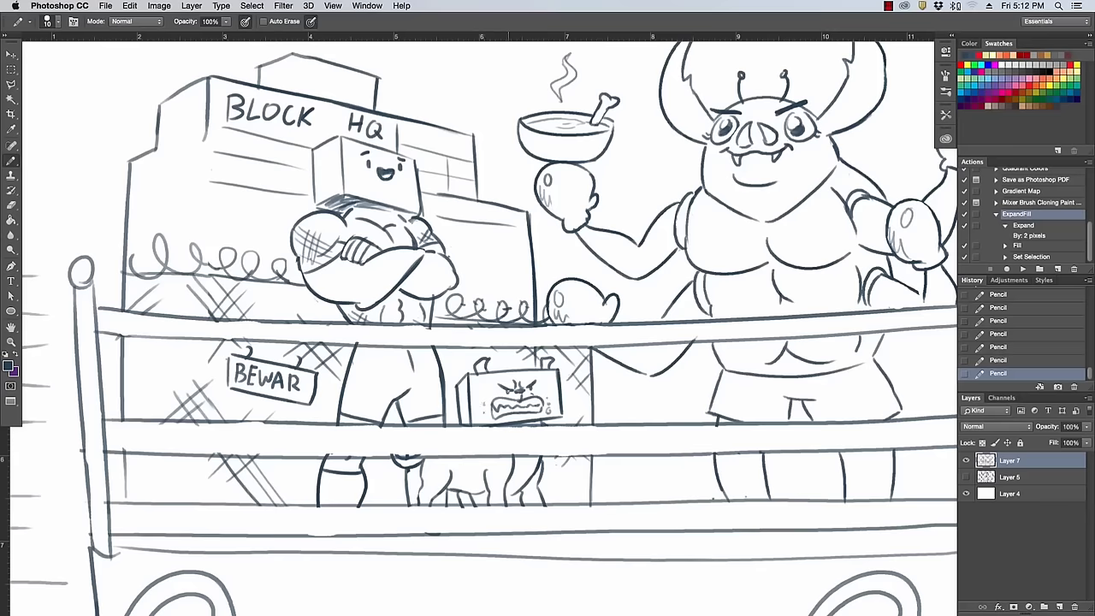
{"action": "key", "text": "super+0"}
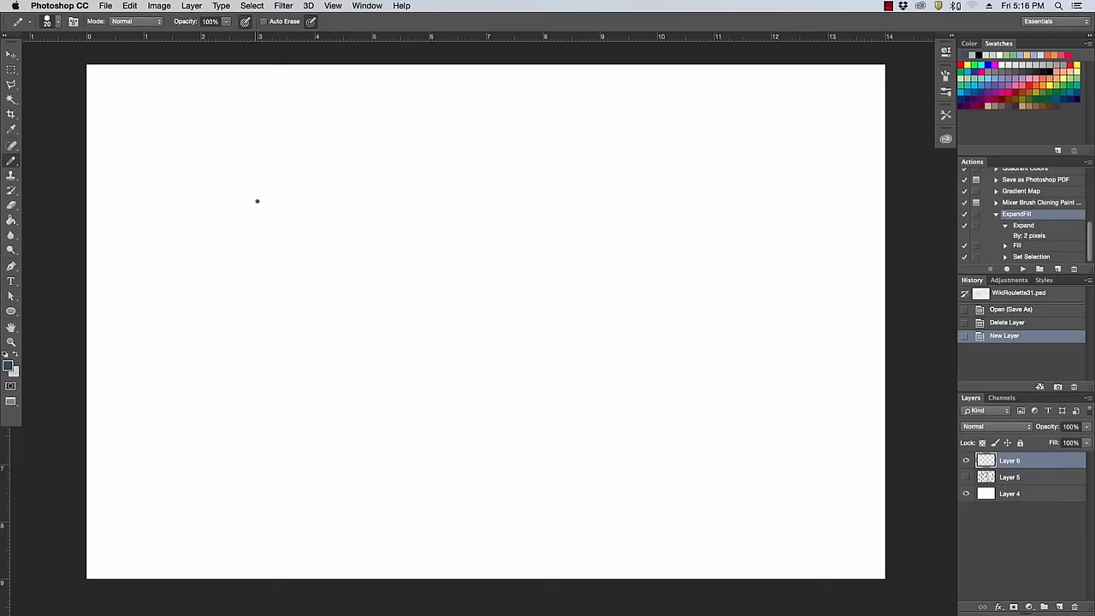
Set the Pencil size to 15 and draw a skull and crossbones on the feathered pirate hat.
{"action": "key", "text": "bracketleft"}
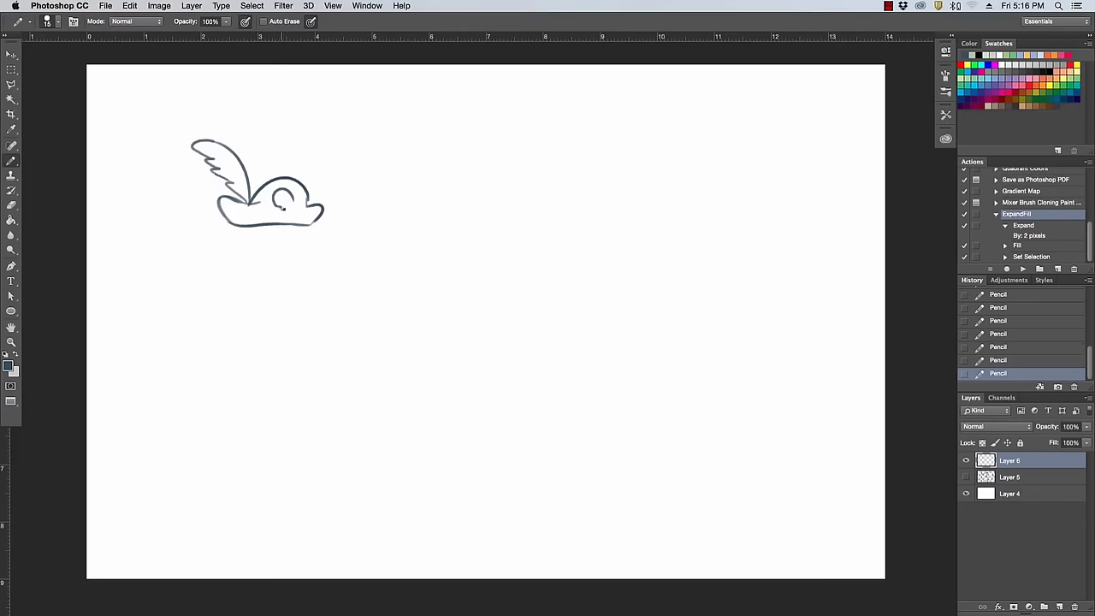
{"action": "mouse_move", "coordinate": [282, 207]}
{"action": "left_mouse_down"}
{"action": "mouse_move", "coordinate": [267, 207]}
{"action": "mouse_move", "coordinate": [284, 218]}
{"action": "mouse_move", "coordinate": [266, 208]}
{"action": "left_mouse_up"}
{"action": "left_click_drag", "start_coordinate": [265, 193], "coordinate": [271, 194]}
{"action": "mouse_move", "coordinate": [265, 185]}
{"action": "left_mouse_down"}
{"action": "mouse_move", "coordinate": [306, 206]}
{"action": "mouse_move", "coordinate": [275, 211]}
{"action": "left_mouse_up"}
Draw the two sides of the pirate's face beneath the hat brim.
{"action": "left_click_drag", "start_coordinate": [305, 225], "coordinate": [316, 255]}
{"action": "left_click_drag", "start_coordinate": [241, 226], "coordinate": [240, 272]}
{"action": "left_click_drag", "start_coordinate": [306, 226], "coordinate": [317, 277]}
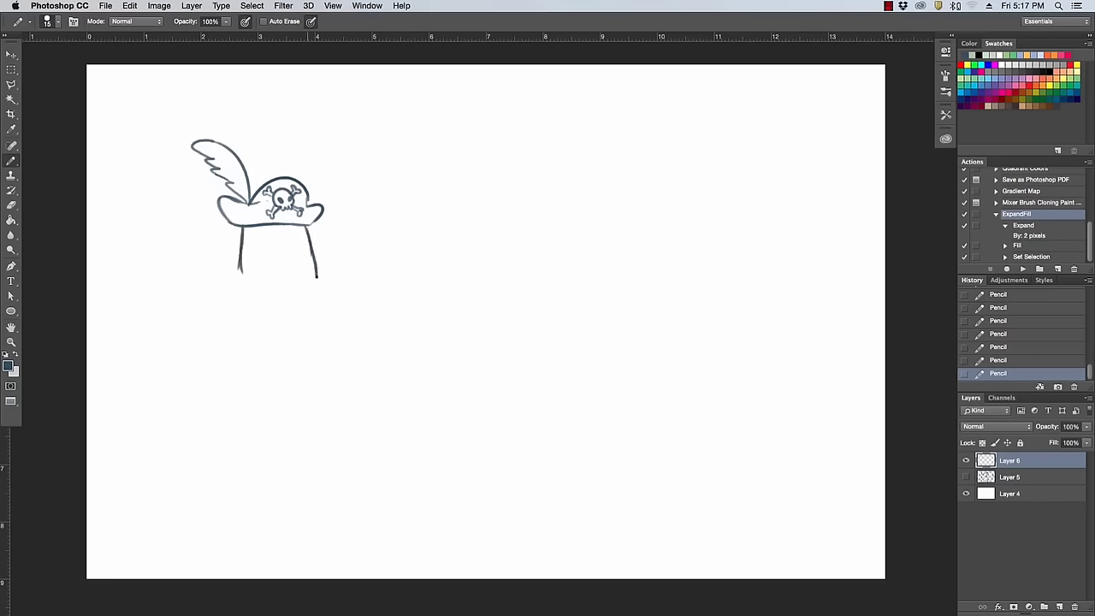
Draw the pirate's nose and curved eyes above the mouth and refine the face's right edge.
{"action": "mouse_move", "coordinate": [295, 235]}
{"action": "left_mouse_down"}
{"action": "mouse_move", "coordinate": [296, 266]}
{"action": "mouse_move", "coordinate": [245, 271]}
{"action": "mouse_move", "coordinate": [276, 260]}
{"action": "mouse_move", "coordinate": [318, 275]}
{"action": "left_mouse_up"}
{"action": "left_click", "coordinate": [326, 260]}
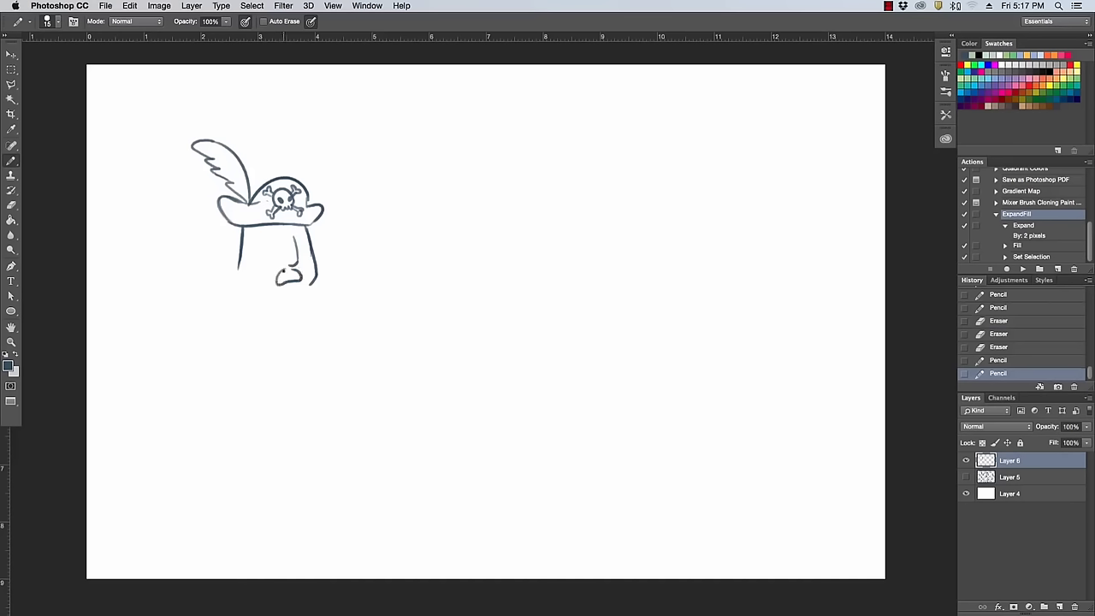
{"action": "mouse_move", "coordinate": [280, 271]}
{"action": "left_mouse_down"}
{"action": "mouse_move", "coordinate": [298, 270]}
{"action": "mouse_move", "coordinate": [278, 243]}
{"action": "mouse_move", "coordinate": [302, 249]}
{"action": "left_mouse_up"}
{"action": "left_click", "coordinate": [302, 246]}
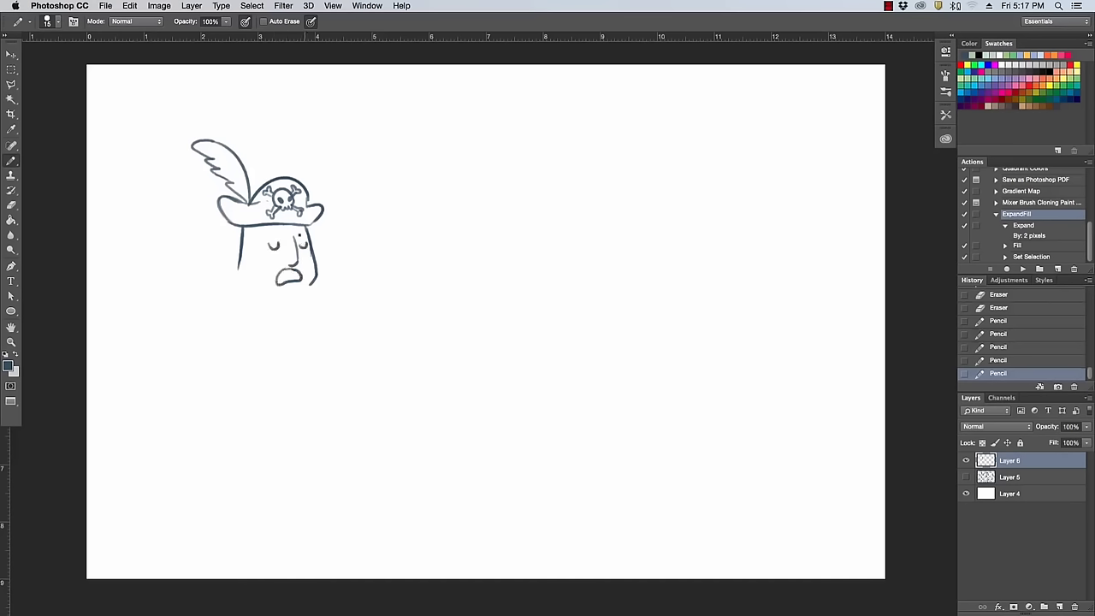
Erase the face's straight left edge and sketch a bumpy, pockmarked scarred area there.
{"action": "mouse_move", "coordinate": [238, 260]}
{"action": "left_mouse_down"}
{"action": "mouse_move", "coordinate": [285, 249]}
{"action": "mouse_move", "coordinate": [251, 276]}
{"action": "mouse_move", "coordinate": [239, 262]}
{"action": "mouse_move", "coordinate": [241, 231]}
{"action": "left_mouse_up"}
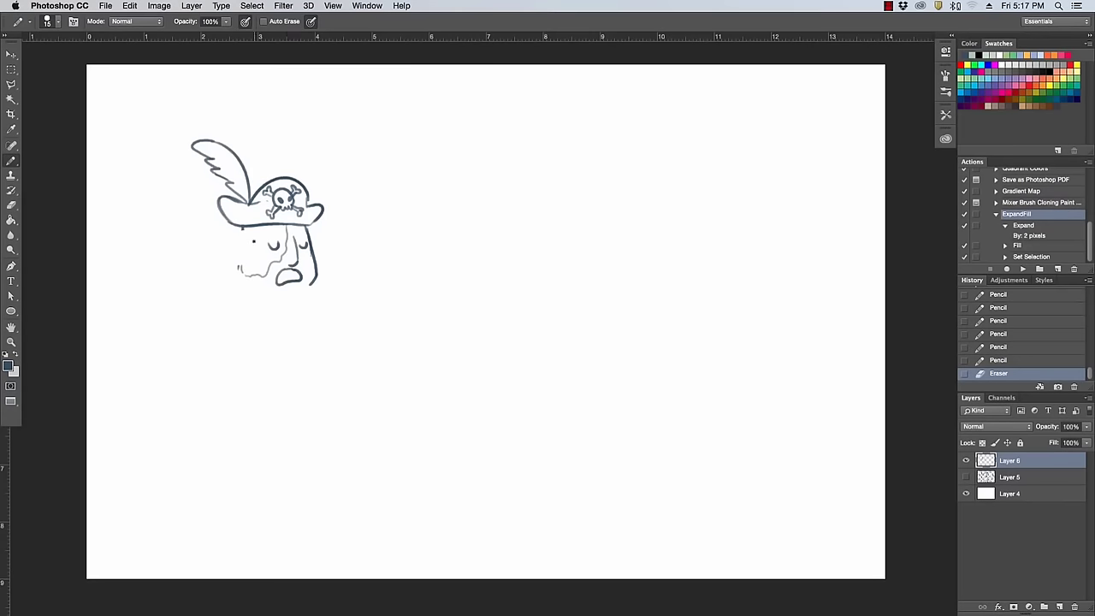
{"action": "left_click", "coordinate": [249, 236]}
{"action": "mouse_move", "coordinate": [250, 243]}
{"action": "left_mouse_down"}
{"action": "mouse_move", "coordinate": [272, 231]}
{"action": "mouse_move", "coordinate": [244, 274]}
{"action": "left_mouse_up"}
{"action": "left_click", "coordinate": [255, 236]}
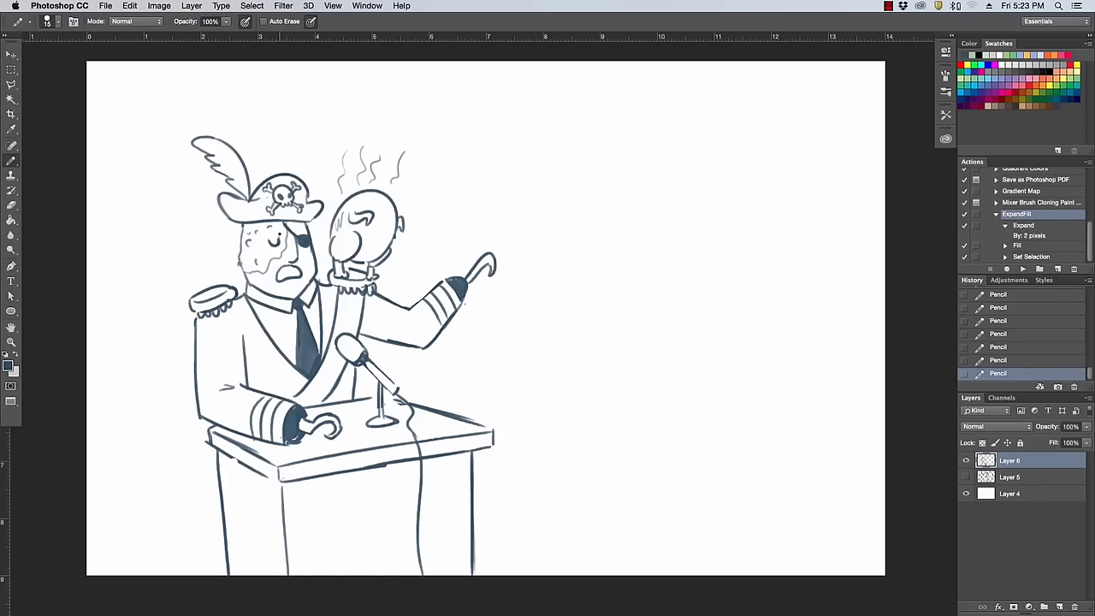
Refine the pirate's eye and scarred jaw, add a sleeve line and detail the open mouth.
{"action": "left_click_drag", "start_coordinate": [271, 237], "coordinate": [277, 238]}
{"action": "left_click", "coordinate": [244, 272]}
{"action": "left_click_drag", "start_coordinate": [243, 325], "coordinate": [247, 359]}
{"action": "left_click_drag", "start_coordinate": [279, 271], "coordinate": [293, 273]}
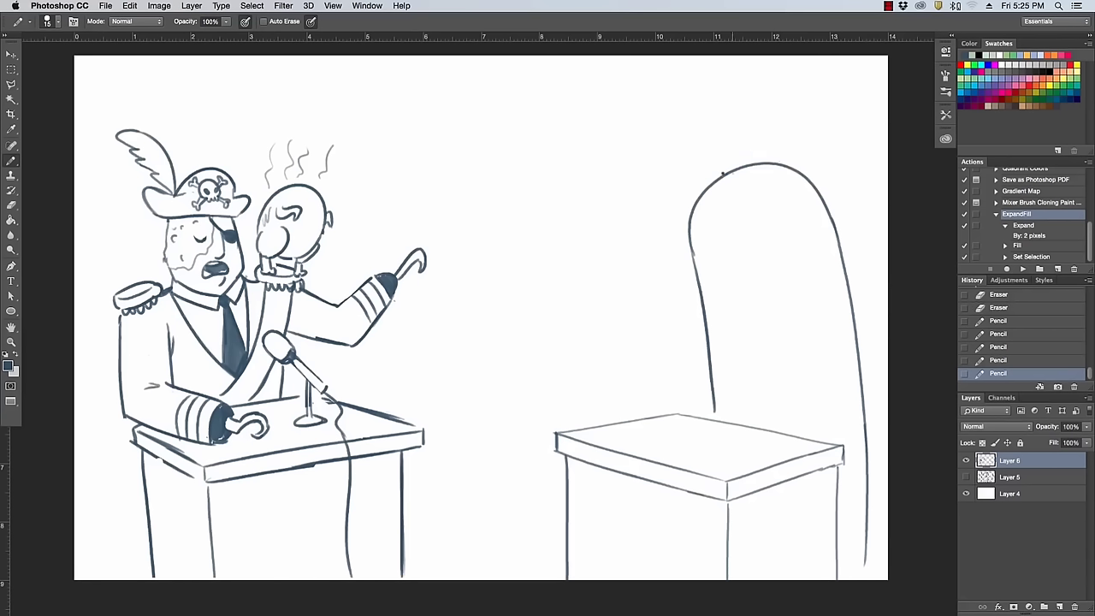
Draw a beret with a small stem on the tall rounded figure, undoing and redrawing its right lobe and stem.
{"action": "mouse_move", "coordinate": [723, 173]}
{"action": "left_mouse_down"}
{"action": "mouse_move", "coordinate": [802, 158]}
{"action": "mouse_move", "coordinate": [789, 155]}
{"action": "mouse_move", "coordinate": [779, 153]}
{"action": "mouse_move", "coordinate": [824, 191]}
{"action": "left_mouse_up"}
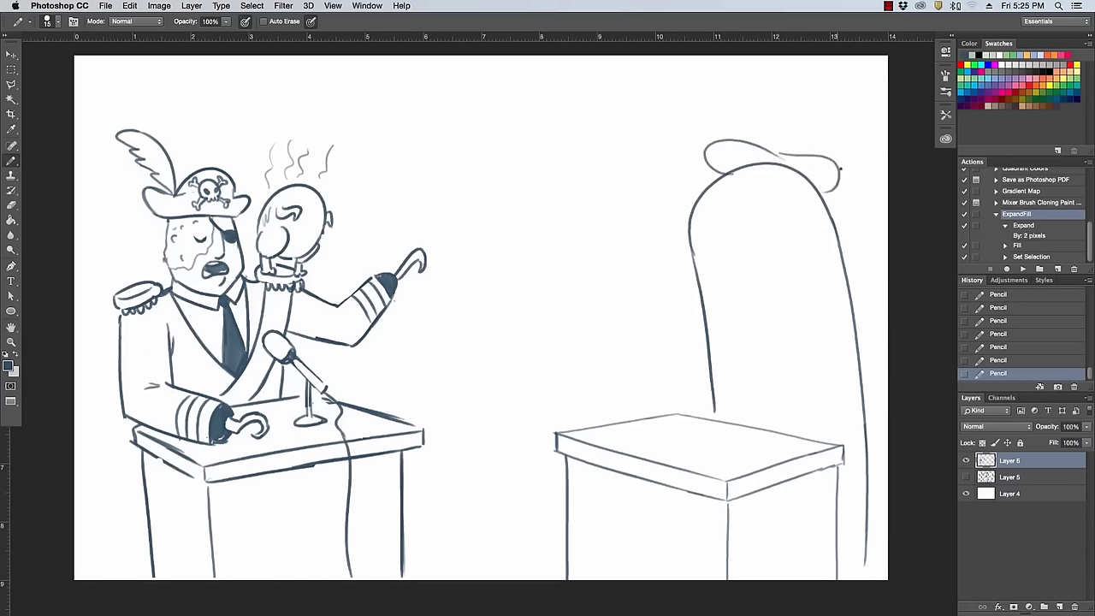
{"action": "key", "text": "super+z"}
{"action": "mouse_move", "coordinate": [783, 156]}
{"action": "left_mouse_down"}
{"action": "mouse_move", "coordinate": [847, 175]}
{"action": "mouse_move", "coordinate": [825, 202]}
{"action": "left_mouse_up"}
{"action": "mouse_move", "coordinate": [778, 155]}
{"action": "left_mouse_down"}
{"action": "mouse_move", "coordinate": [802, 135]}
{"action": "mouse_move", "coordinate": [781, 160]}
{"action": "mouse_move", "coordinate": [788, 149]}
{"action": "left_mouse_up"}
{"action": "key", "text": "super+z"}
{"action": "key", "text": "e"}
{"action": "key", "text": "b"}
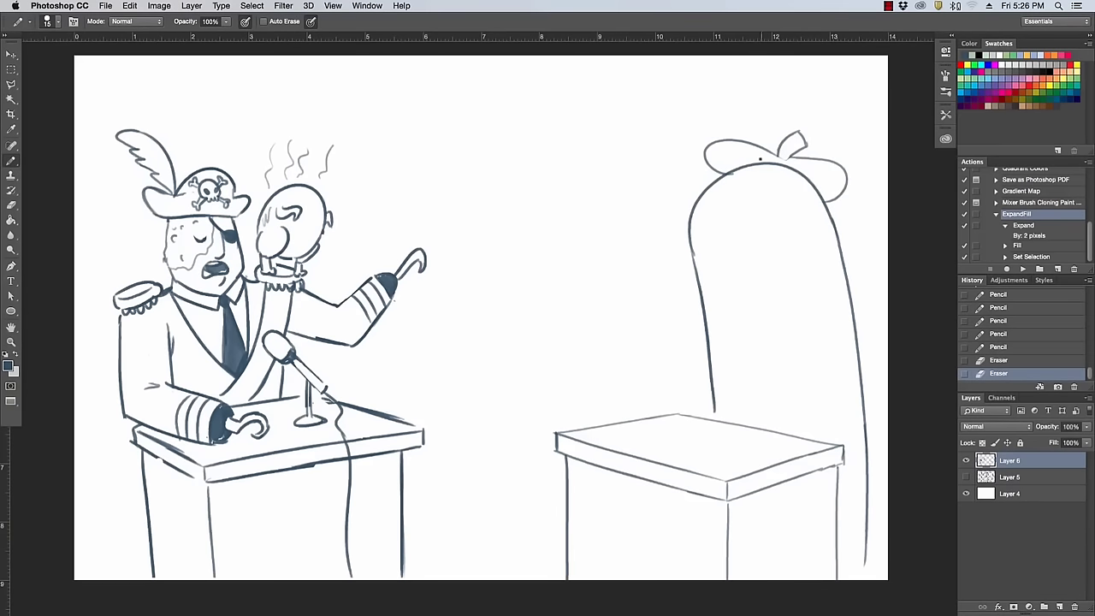
Erase the stray line overlaps where the beret meets the head and along the figure's left edge.
{"action": "key", "text": "z"}
{"action": "mouse_move", "coordinate": [845, 200]}
{"action": "left_mouse_down"}
{"action": "mouse_move", "coordinate": [825, 209]}
{"action": "mouse_move", "coordinate": [861, 205]}
{"action": "left_mouse_up"}
{"action": "key", "text": "e"}
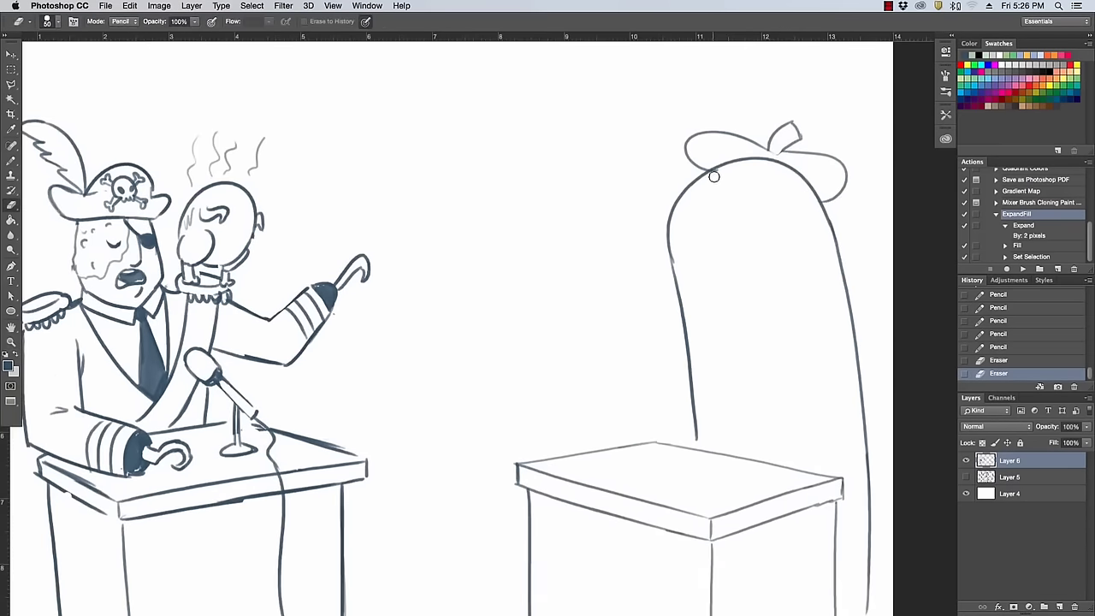
{"action": "left_click_drag", "start_coordinate": [713, 176], "coordinate": [715, 173]}
{"action": "left_click_drag", "start_coordinate": [678, 270], "coordinate": [676, 254]}
{"action": "key", "text": "z"}
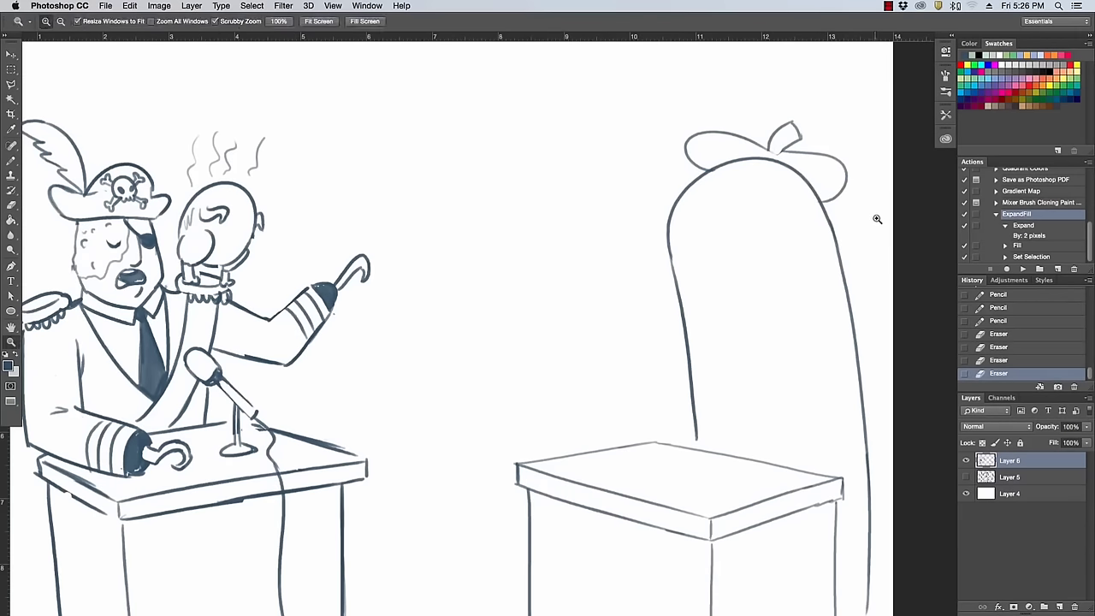
{"action": "left_click", "coordinate": [877, 219], "text": "alt"}
{"action": "key", "text": "b"}
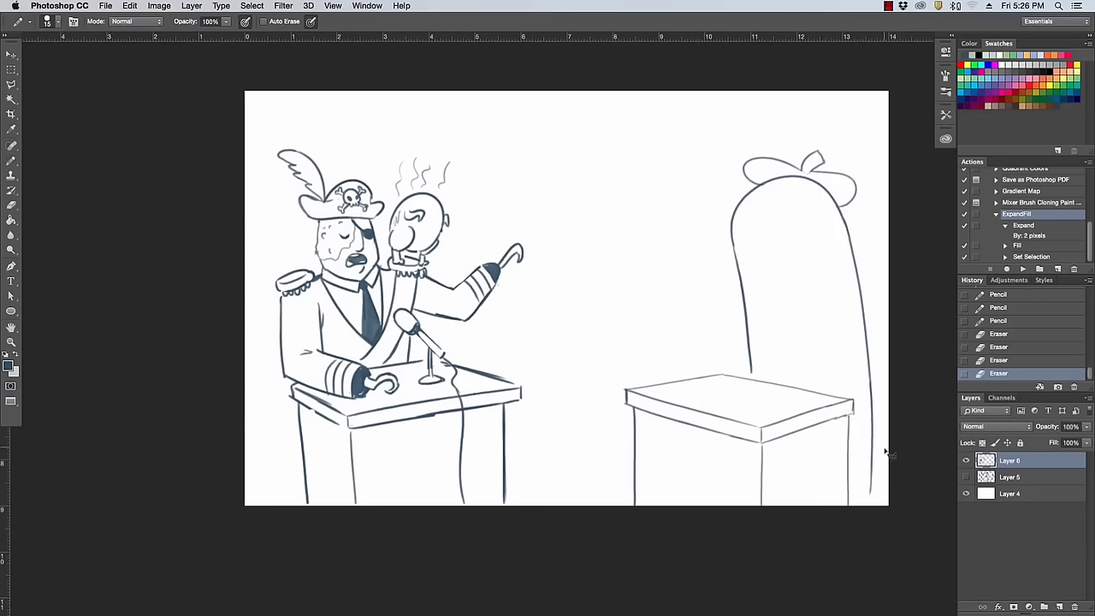
Select the beret figure and its desk with the Polygonal Lasso, move them slightly left and deselect.
{"action": "key", "text": "l"}
{"action": "left_click", "coordinate": [906, 494]}
{"action": "left_click", "coordinate": [608, 536]}
{"action": "left_click", "coordinate": [560, 415]}
{"action": "left_click", "coordinate": [663, 169]}
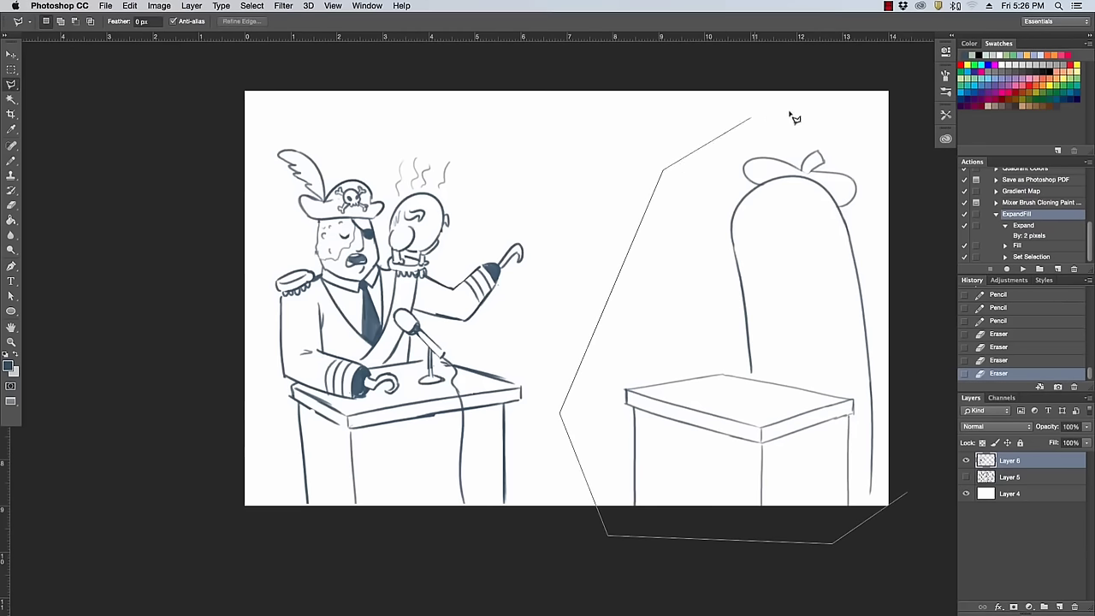
{"action": "left_click", "coordinate": [794, 111]}
{"action": "left_click", "coordinate": [881, 159]}
{"action": "left_click", "coordinate": [898, 474]}
{"action": "left_click", "coordinate": [907, 494]}
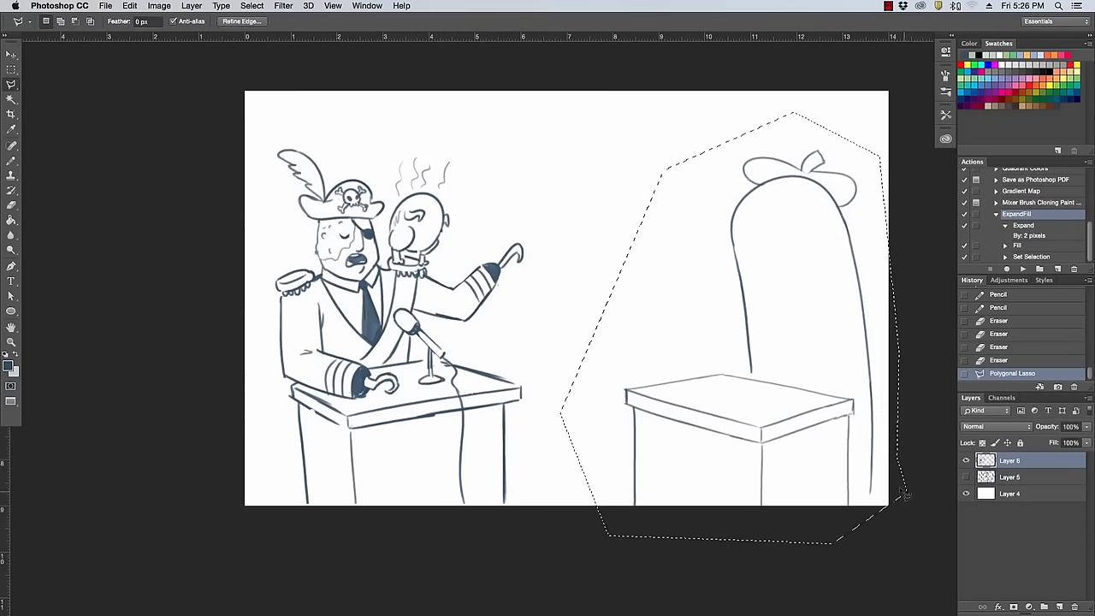
{"action": "key", "text": "v"}
{"action": "left_click_drag", "start_coordinate": [831, 428], "coordinate": [797, 425]}
{"action": "key", "text": "l"}
{"action": "left_click", "coordinate": [911, 404]}
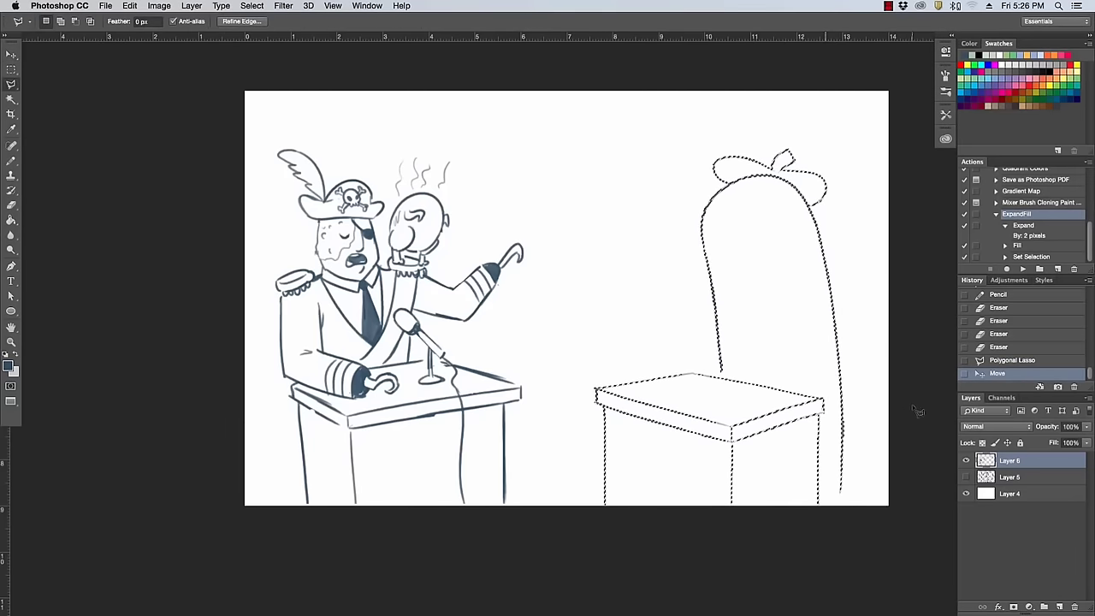
{"action": "key", "text": "Escape"}
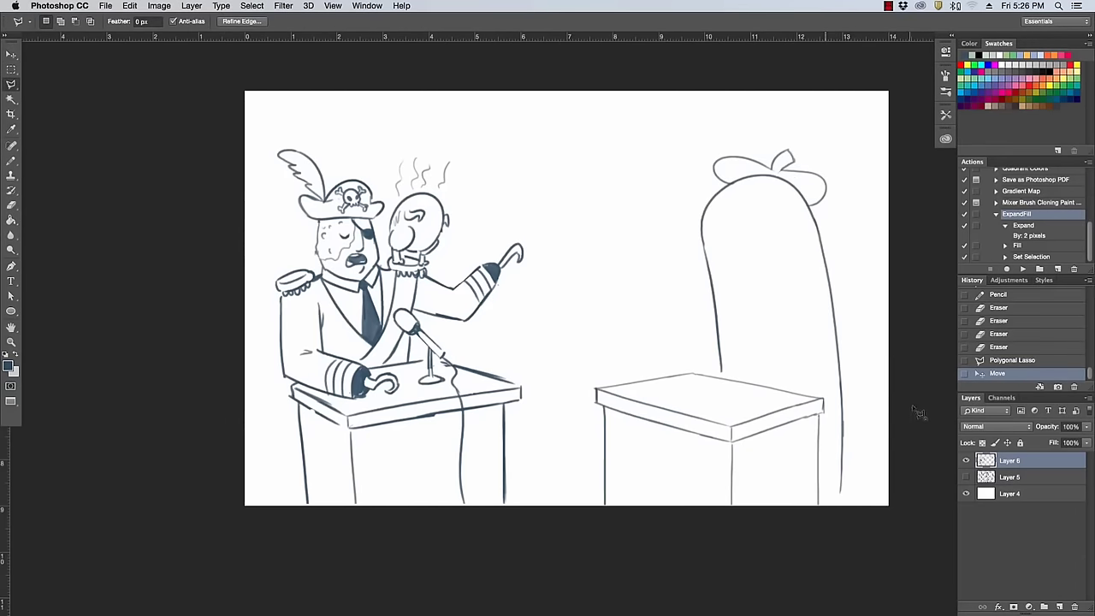
{"action": "key", "text": "ctrl+d"}
Draw a curved double-line band along the beret's lower edge and erase the head outline inside it.
{"action": "key", "text": "b"}
{"action": "key", "text": "z"}
{"action": "mouse_move", "coordinate": [774, 187]}
{"action": "left_mouse_down"}
{"action": "mouse_move", "coordinate": [834, 192]}
{"action": "mouse_move", "coordinate": [765, 197]}
{"action": "mouse_move", "coordinate": [689, 181]}
{"action": "mouse_move", "coordinate": [746, 171]}
{"action": "mouse_move", "coordinate": [792, 181]}
{"action": "mouse_move", "coordinate": [841, 224]}
{"action": "mouse_move", "coordinate": [761, 186]}
{"action": "mouse_move", "coordinate": [671, 184]}
{"action": "left_mouse_up"}
{"action": "key", "text": "b"}
{"action": "key", "text": "e"}
{"action": "key", "text": "b"}
{"action": "key", "text": "z"}
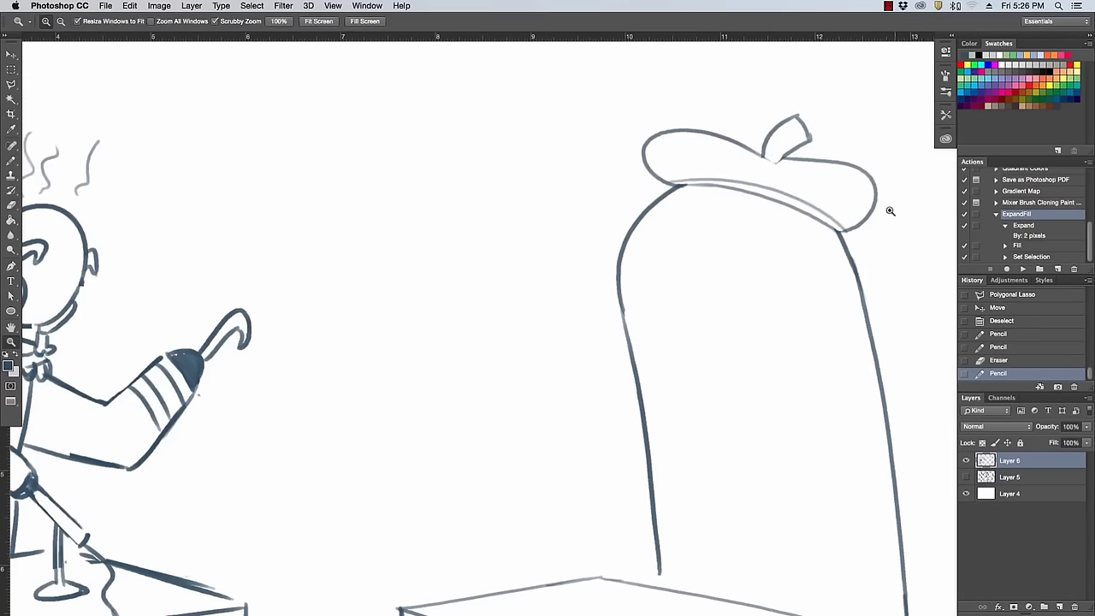
{"action": "left_click", "coordinate": [889, 210], "text": "alt"}
Extend the tall figure's left edge down to the desk and its right edge to the bottom of the canvas.
{"action": "key", "text": "z"}
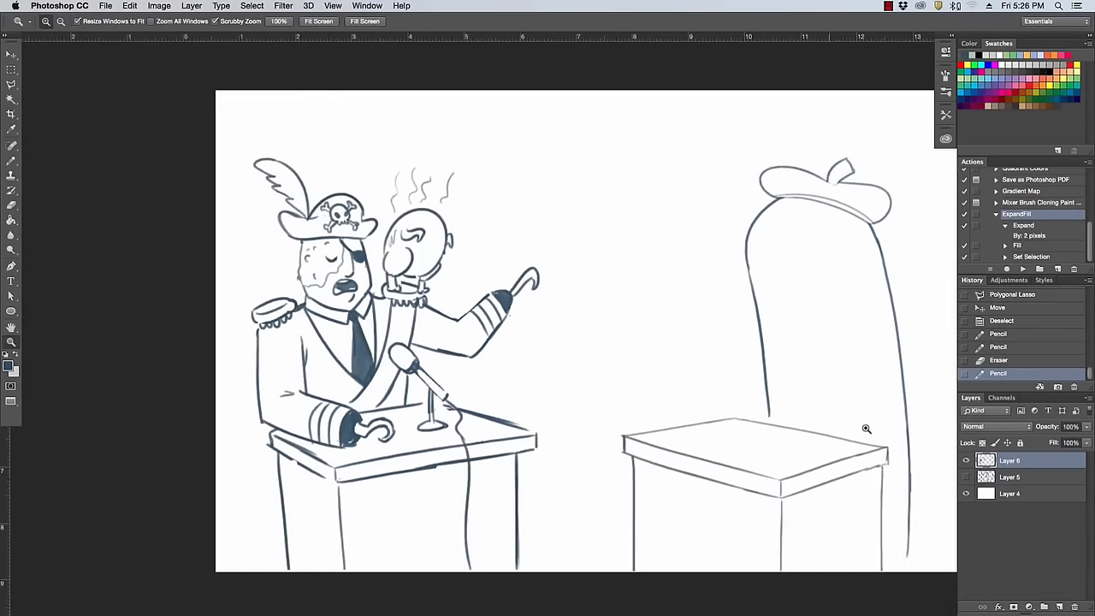
{"action": "left_click", "coordinate": [862, 428]}
{"action": "left_click_drag", "start_coordinate": [753, 412], "coordinate": [755, 423]}
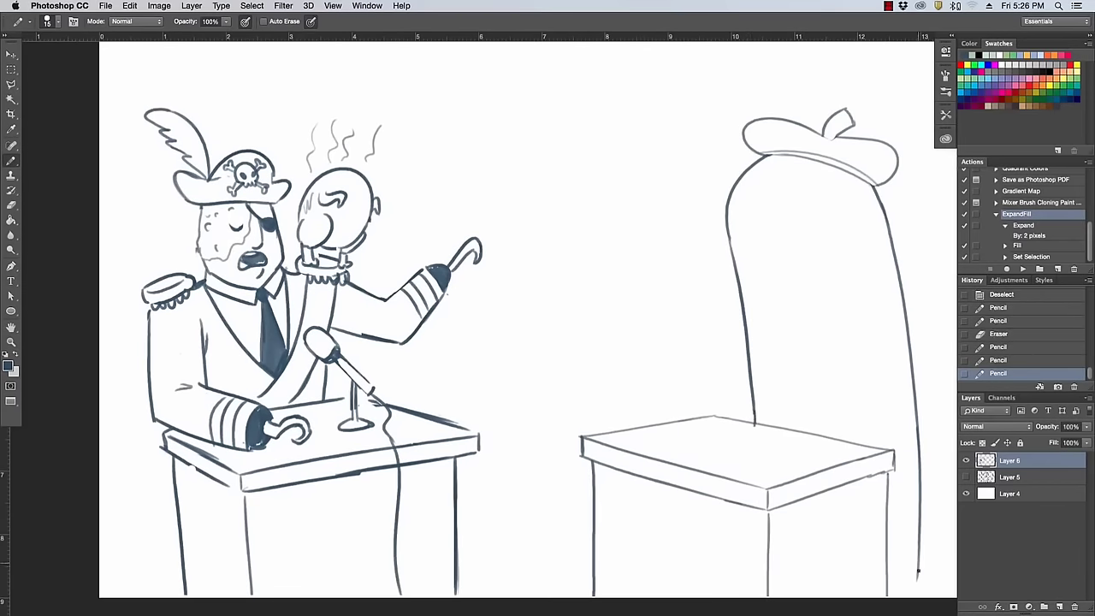
{"action": "left_click_drag", "start_coordinate": [918, 568], "coordinate": [917, 596]}
{"action": "key", "text": "super+z"}
{"action": "left_click_drag", "start_coordinate": [919, 556], "coordinate": [917, 596]}
{"action": "key", "text": "z"}
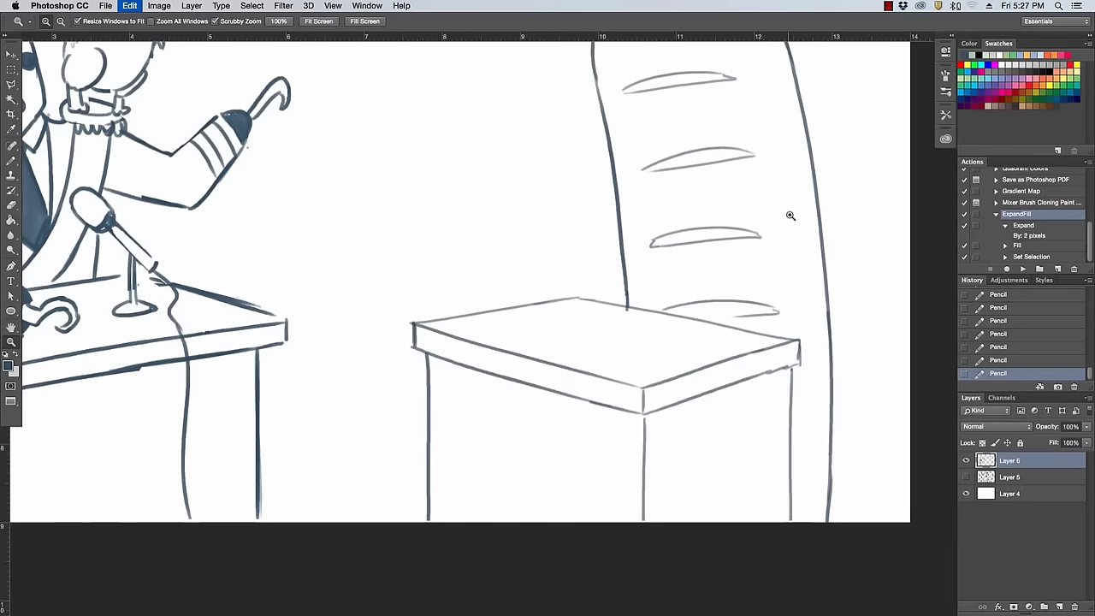
{"action": "mouse_move", "coordinate": [784, 214]}
{"action": "left_mouse_down"}
{"action": "mouse_move", "coordinate": [767, 241]}
{"action": "mouse_move", "coordinate": [771, 224]}
{"action": "left_mouse_up"}
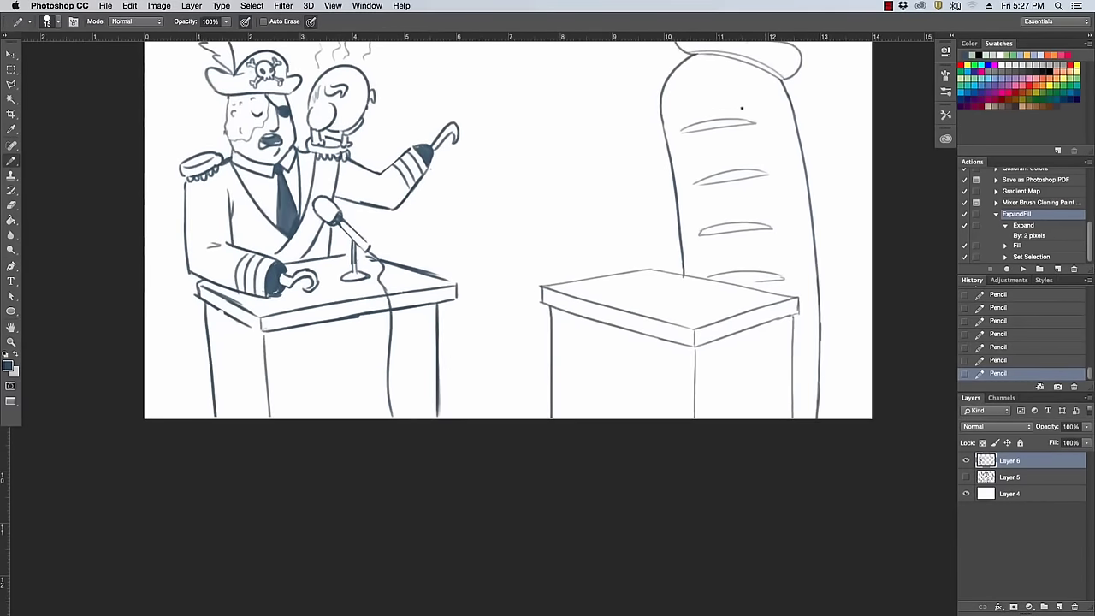
Draw stacks of short shading lines in the gaps between the beret-wearing loaf's score marks.
{"action": "key", "text": "z"}
{"action": "mouse_move", "coordinate": [751, 93]}
{"action": "left_mouse_down"}
{"action": "mouse_move", "coordinate": [775, 89]}
{"action": "mouse_move", "coordinate": [781, 65]}
{"action": "left_mouse_up"}
{"action": "key", "text": "b"}
{"action": "left_click_drag", "start_coordinate": [679, 83], "coordinate": [710, 83]}
{"action": "left_click_drag", "start_coordinate": [694, 156], "coordinate": [728, 151]}
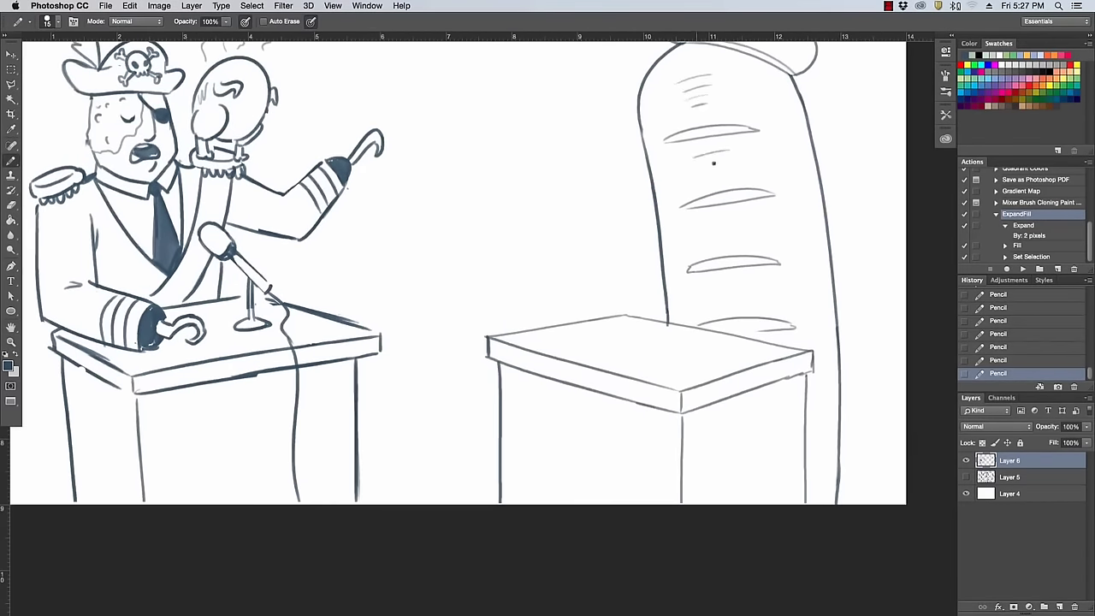
{"action": "left_click_drag", "start_coordinate": [710, 225], "coordinate": [741, 222]}
{"action": "left_click_drag", "start_coordinate": [717, 235], "coordinate": [740, 231]}
{"action": "left_click_drag", "start_coordinate": [718, 285], "coordinate": [744, 281]}
{"action": "left_click_drag", "start_coordinate": [725, 291], "coordinate": [748, 288]}
{"action": "key", "text": "z"}
{"action": "mouse_move", "coordinate": [854, 312]}
{"action": "left_mouse_down"}
{"action": "mouse_move", "coordinate": [826, 325]}
{"action": "mouse_move", "coordinate": [826, 302]}
{"action": "left_mouse_up"}
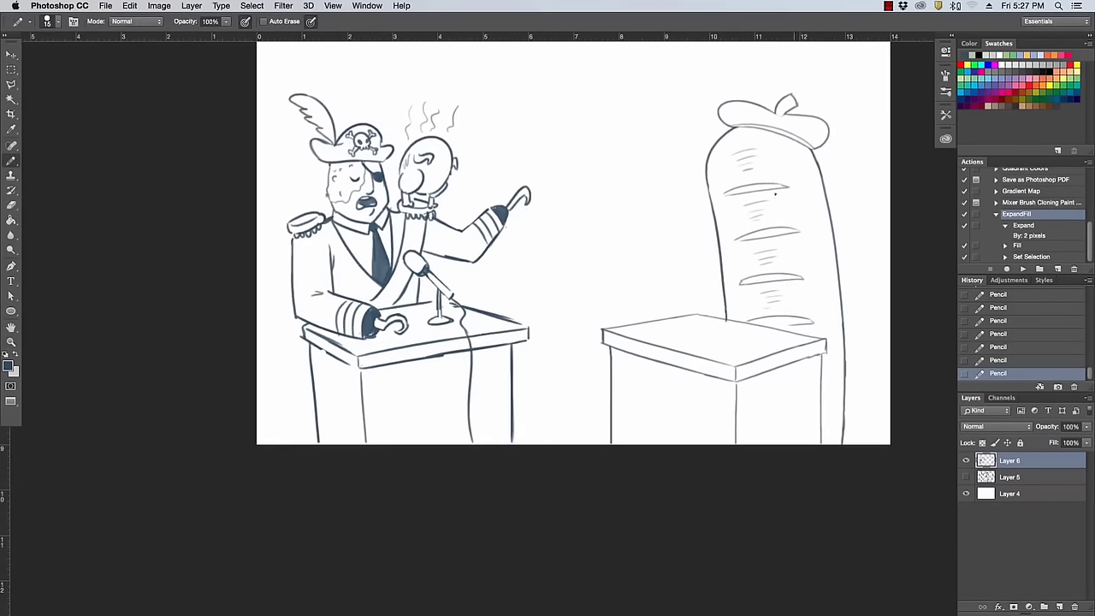
Erase the lower shading lines above the loaf's second score mark and draw a wavy, two-part moustache in their place.
{"action": "key", "text": "z"}
{"action": "left_click_drag", "start_coordinate": [779, 166], "coordinate": [835, 147]}
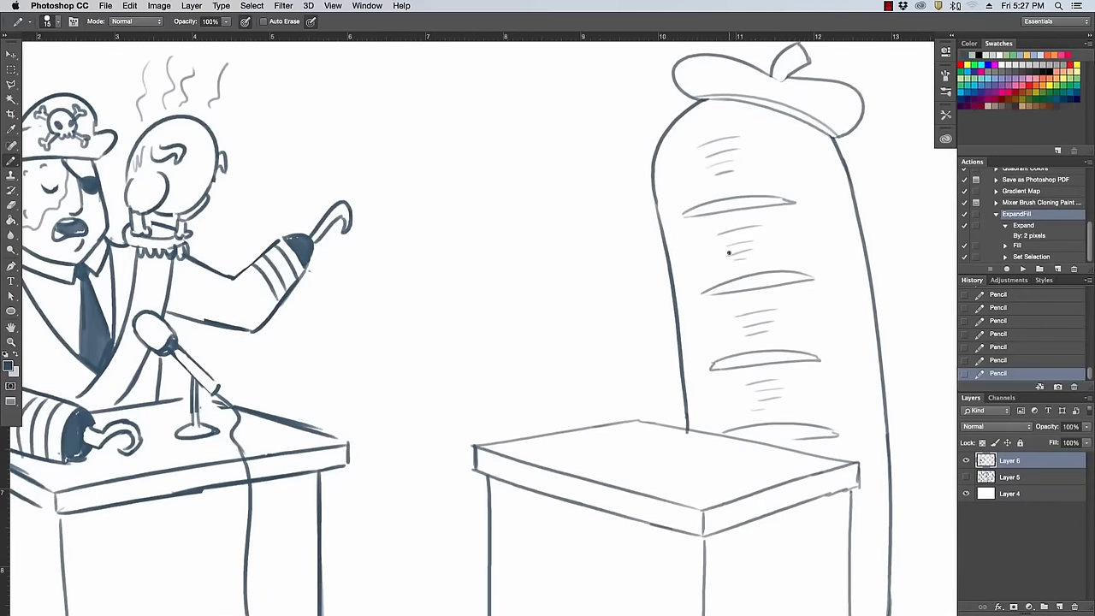
{"action": "left_click_drag", "start_coordinate": [725, 256], "coordinate": [697, 266]}
{"action": "key", "text": "super+z"}
{"action": "key", "text": "e"}
{"action": "mouse_move", "coordinate": [733, 253]}
{"action": "left_mouse_down"}
{"action": "mouse_move", "coordinate": [743, 241]}
{"action": "mouse_move", "coordinate": [736, 254]}
{"action": "mouse_move", "coordinate": [807, 248]}
{"action": "left_mouse_up"}
{"action": "key", "text": "b"}
{"action": "key", "text": "super+z"}
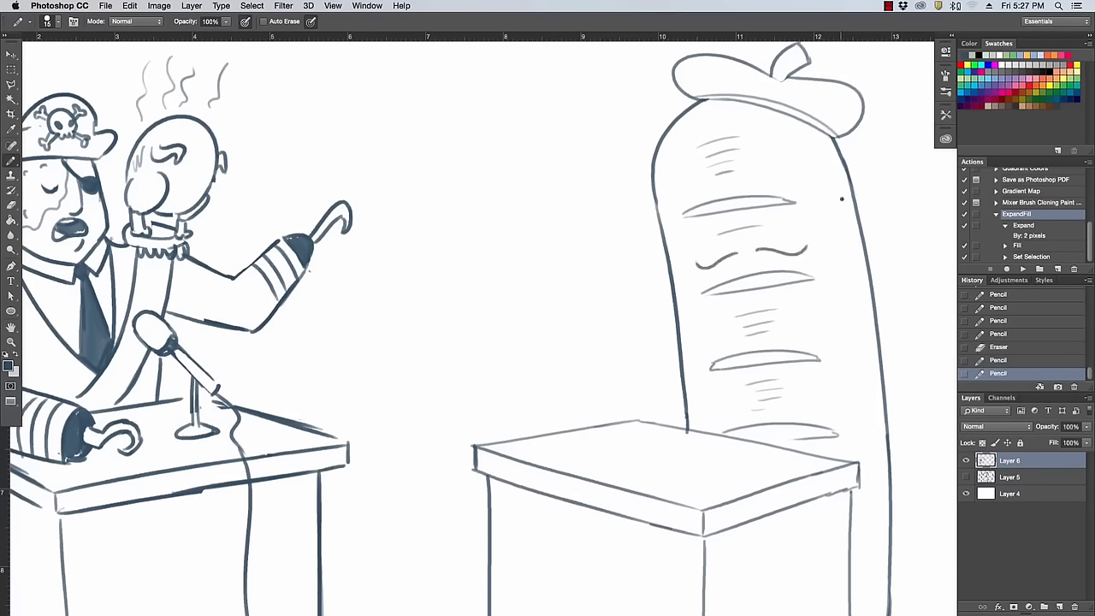
Erase the loaf's top score mark and the shading lines beneath it, and draw an L-shaped nose above the moustache.
{"action": "key", "text": "e"}
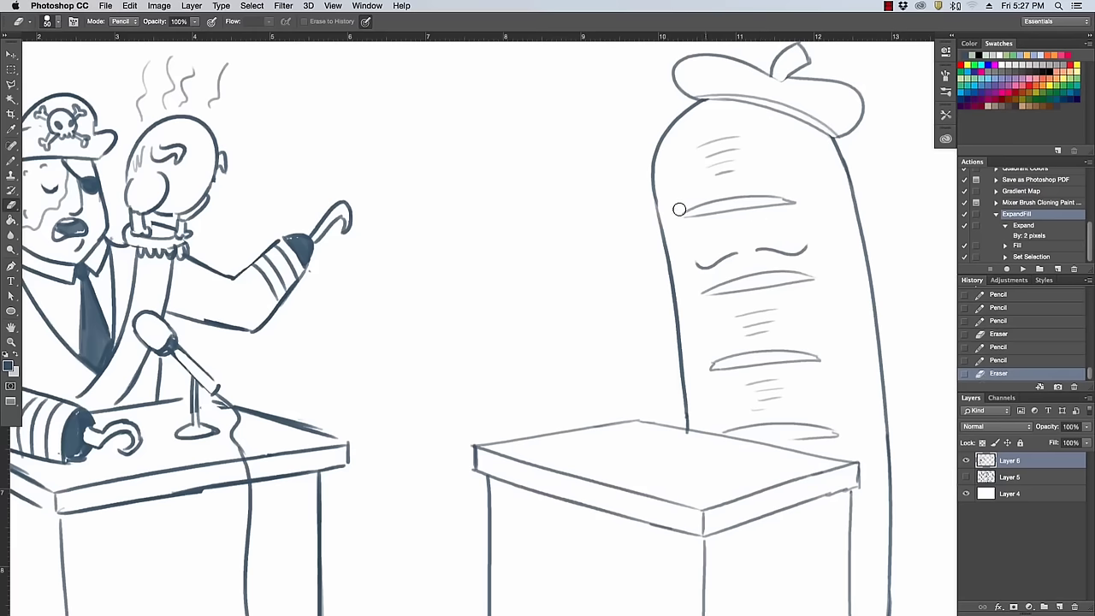
{"action": "mouse_move", "coordinate": [676, 208]}
{"action": "left_mouse_down"}
{"action": "mouse_move", "coordinate": [791, 202]}
{"action": "mouse_move", "coordinate": [701, 212]}
{"action": "mouse_move", "coordinate": [731, 209]}
{"action": "mouse_move", "coordinate": [735, 245]}
{"action": "left_mouse_up"}
{"action": "key", "text": "b"}
{"action": "key", "text": "super+z"}
{"action": "mouse_move", "coordinate": [728, 200]}
{"action": "left_mouse_down"}
{"action": "mouse_move", "coordinate": [732, 237]}
{"action": "mouse_move", "coordinate": [742, 238]}
{"action": "left_mouse_up"}
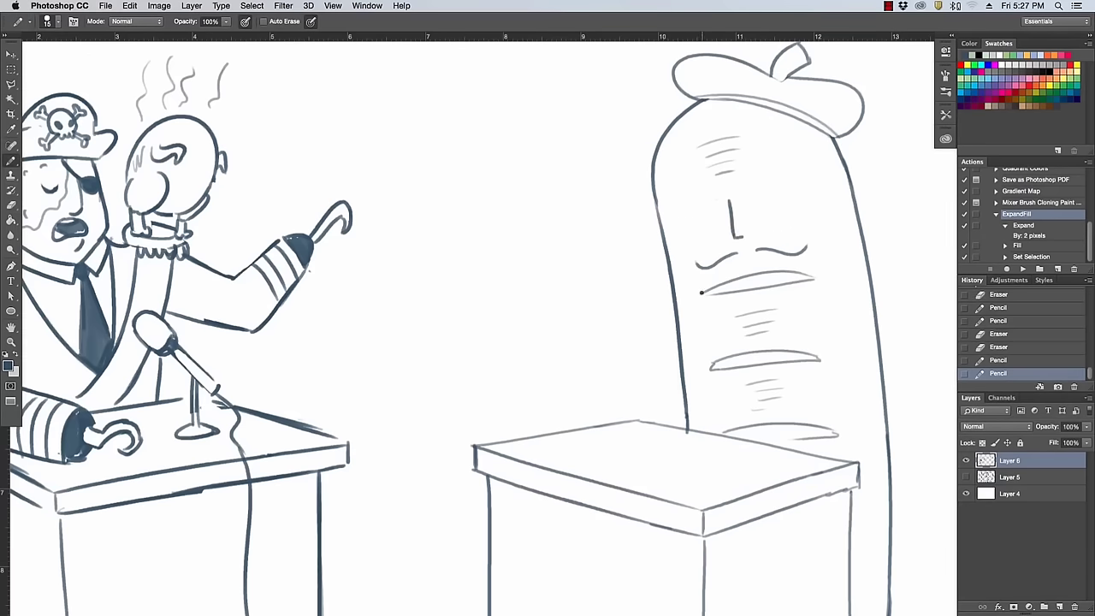
Draw thick, angry slanted eyebrows and half-lidded eyes with sideways-looking pupils on either side of the loaf's nose.
{"action": "key", "text": "super+space"}
{"action": "left_click", "coordinate": [735, 167]}
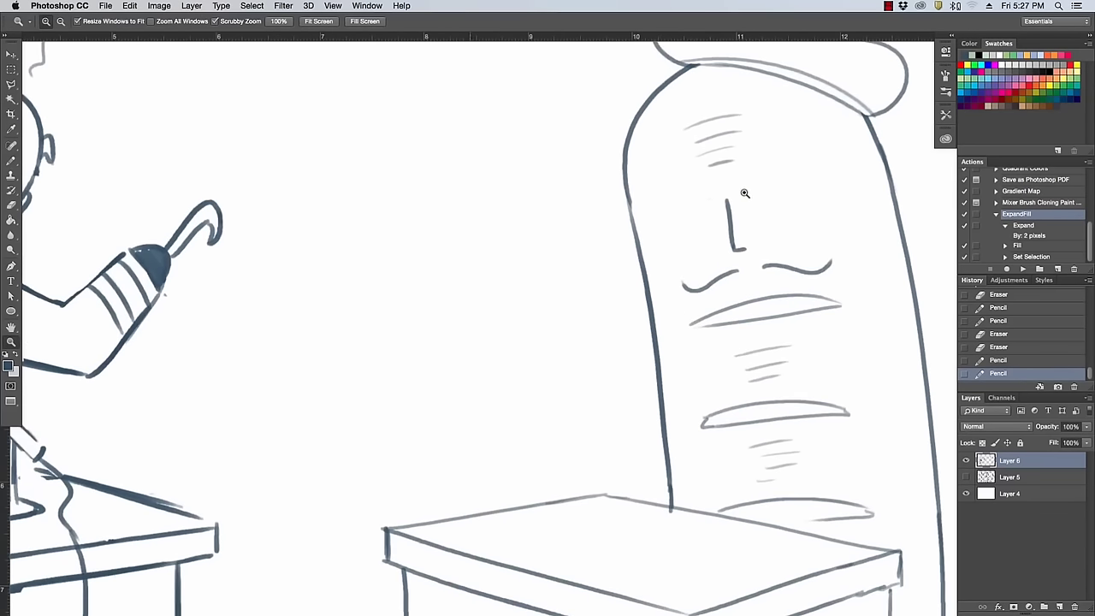
{"action": "mouse_move", "coordinate": [721, 201]}
{"action": "left_mouse_down"}
{"action": "mouse_move", "coordinate": [675, 182]}
{"action": "mouse_move", "coordinate": [721, 208]}
{"action": "mouse_move", "coordinate": [671, 195]}
{"action": "mouse_move", "coordinate": [740, 195]}
{"action": "mouse_move", "coordinate": [792, 159]}
{"action": "mouse_move", "coordinate": [797, 177]}
{"action": "left_mouse_up"}
{"action": "key", "text": "super+z"}
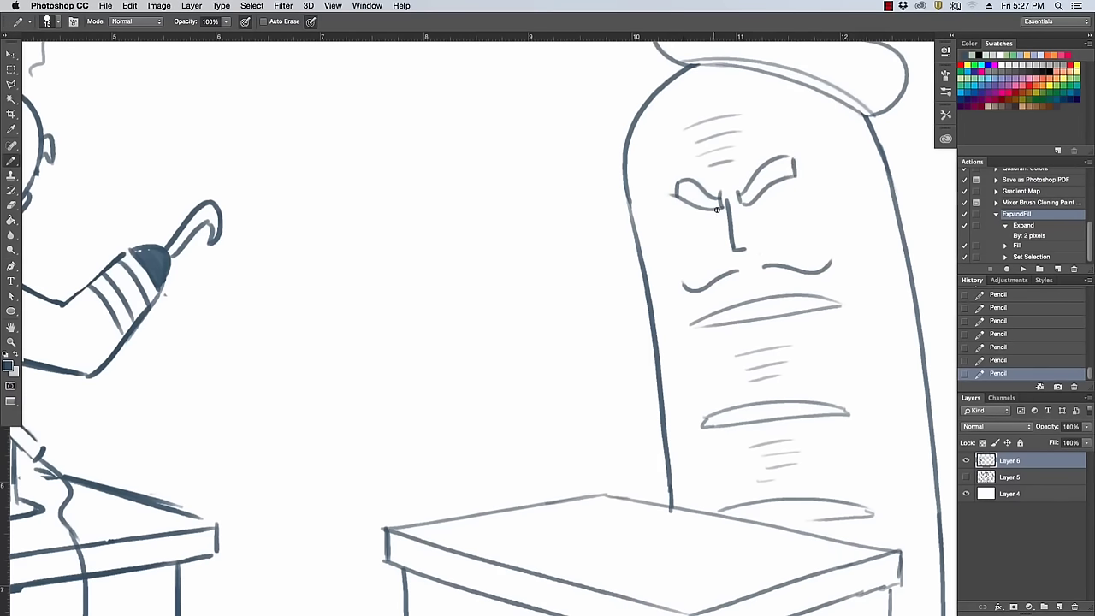
{"action": "mouse_move", "coordinate": [717, 208]}
{"action": "left_mouse_down"}
{"action": "mouse_move", "coordinate": [688, 212]}
{"action": "mouse_move", "coordinate": [698, 228]}
{"action": "mouse_move", "coordinate": [756, 214]}
{"action": "left_mouse_up"}
{"action": "left_click_drag", "start_coordinate": [757, 219], "coordinate": [778, 219]}
Erase the outer curve of the loaf's right eye and clean up the stray stroke along its lower edge.
{"action": "key", "text": "e"}
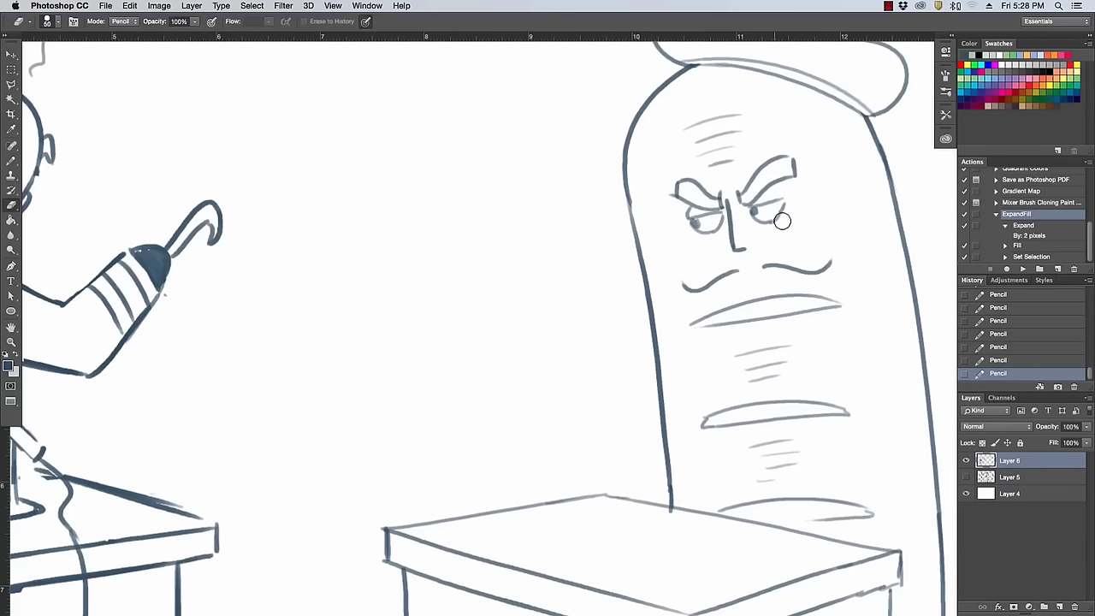
{"action": "left_click_drag", "start_coordinate": [782, 221], "coordinate": [767, 222]}
{"action": "key", "text": "b"}
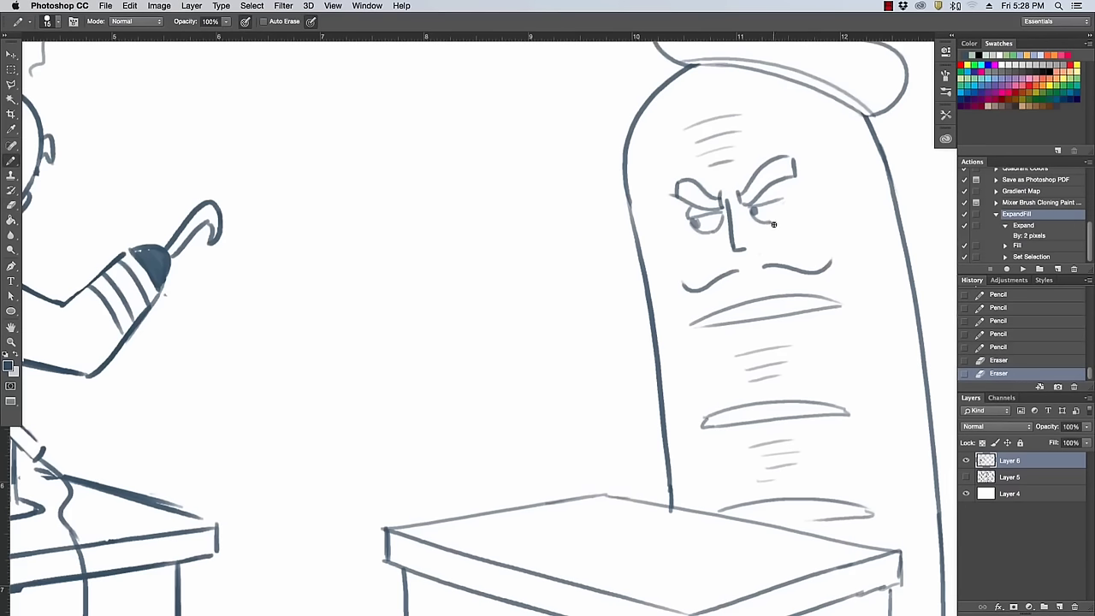
{"action": "left_click", "coordinate": [773, 224]}
{"action": "key", "text": "r"}
{"action": "left_click", "coordinate": [778, 224]}
{"action": "left_click", "coordinate": [792, 216]}
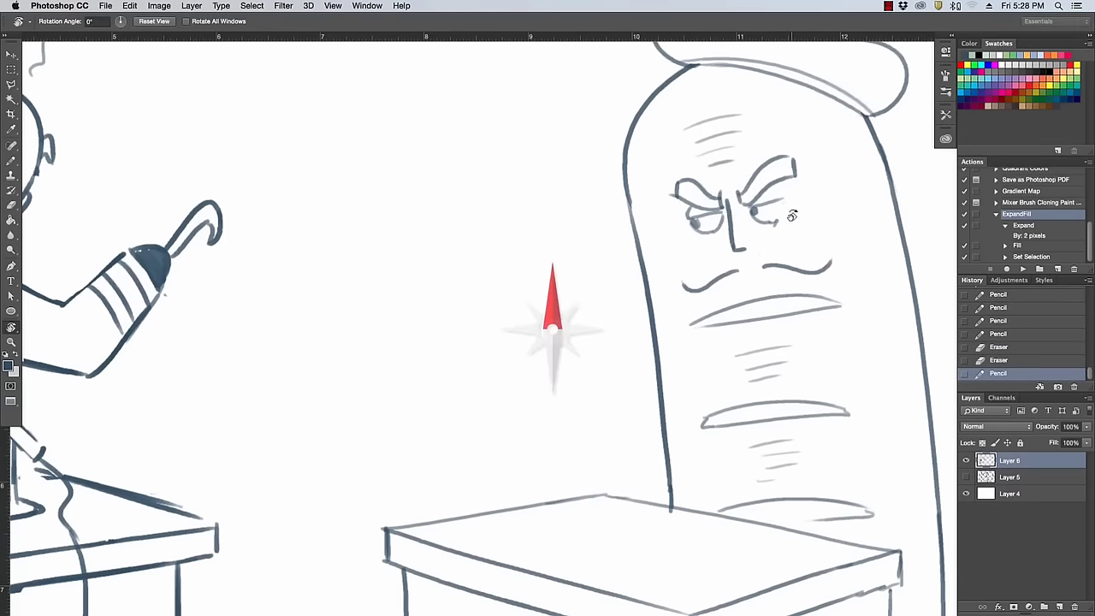
{"action": "key", "text": "e"}
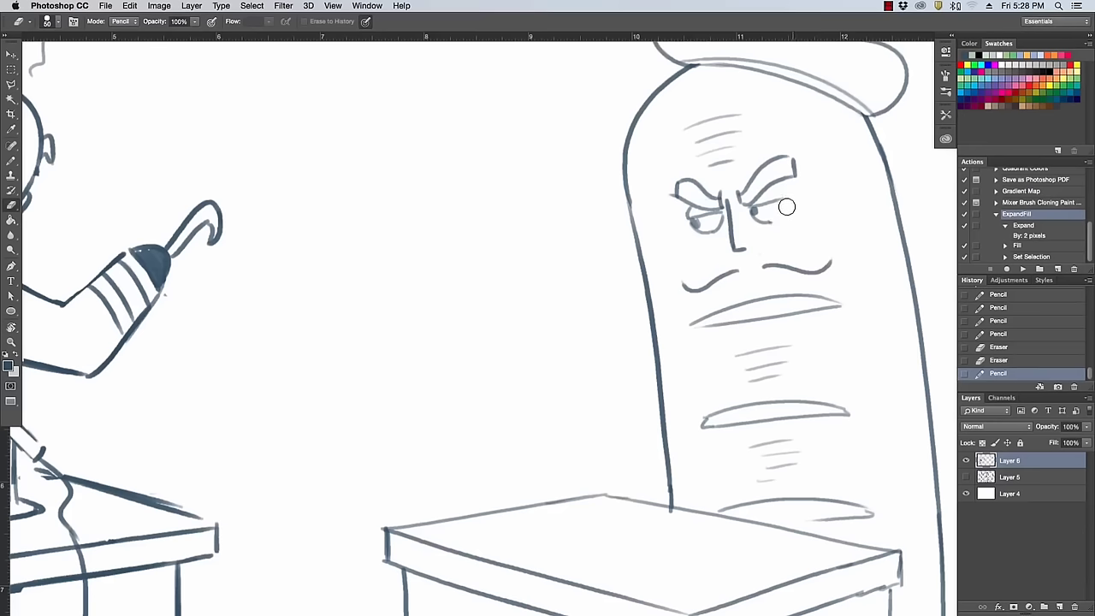
{"action": "left_click_drag", "start_coordinate": [787, 208], "coordinate": [770, 228]}
Redraw the rounded lower outline of the loaf's right eye, erasing and retouching the rough spot below the pupil.
{"action": "key", "text": "z"}
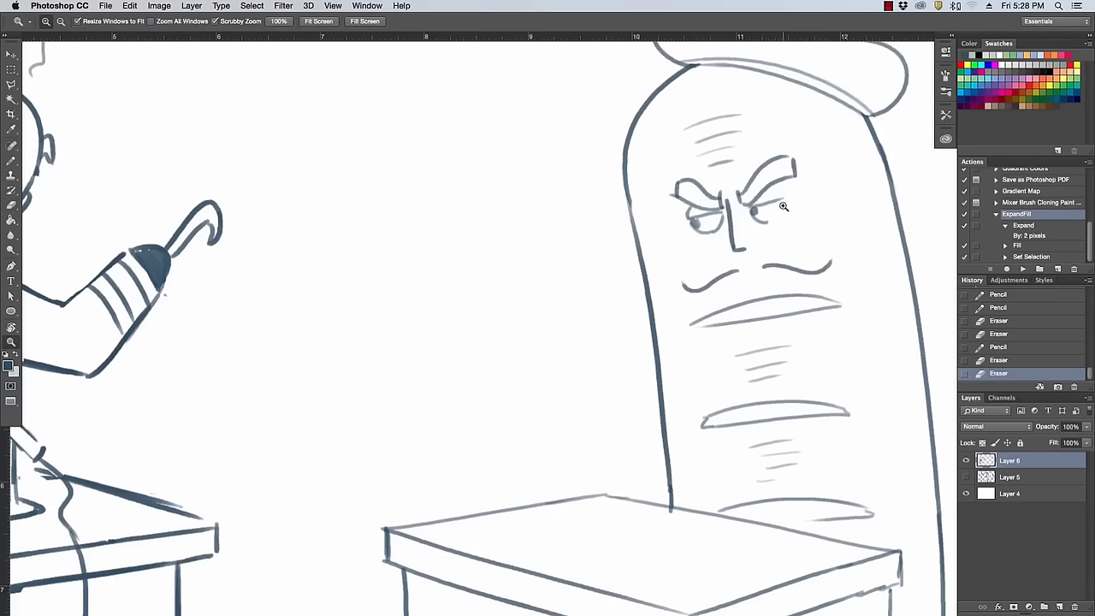
{"action": "left_click", "coordinate": [783, 206]}
{"action": "key", "text": "b"}
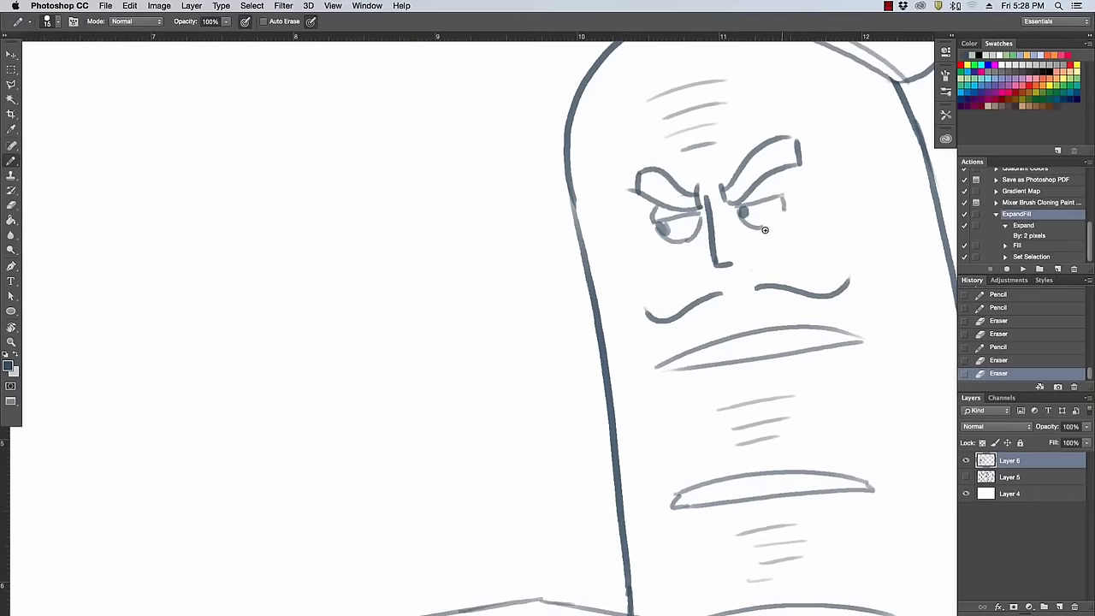
{"action": "left_click_drag", "start_coordinate": [754, 227], "coordinate": [784, 208]}
{"action": "key", "text": "super+z"}
{"action": "key", "text": "e"}
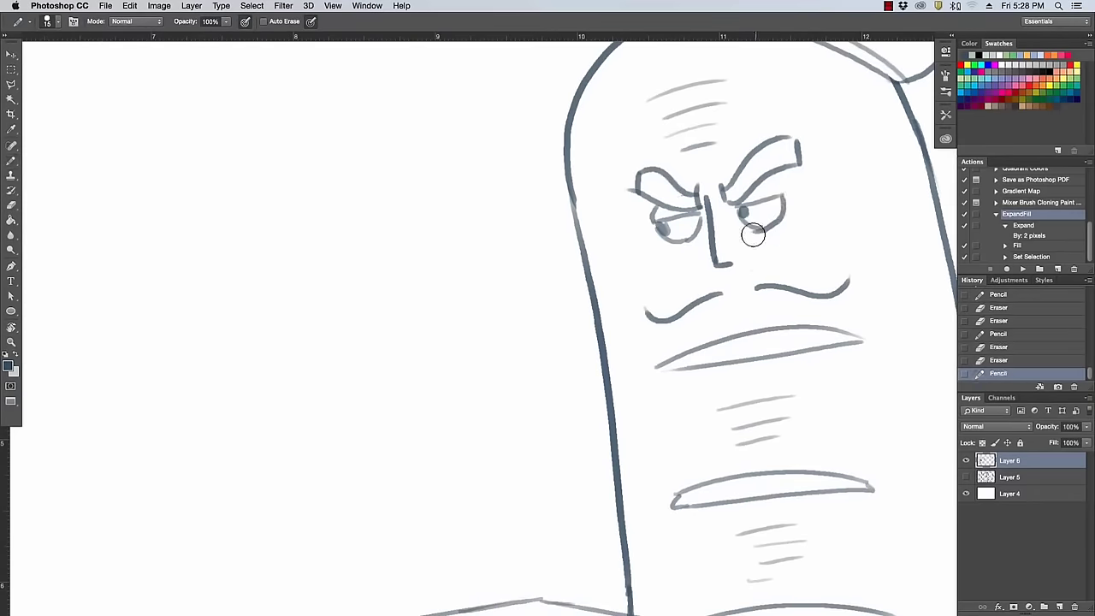
{"action": "left_click", "coordinate": [754, 235]}
{"action": "key", "text": "b"}
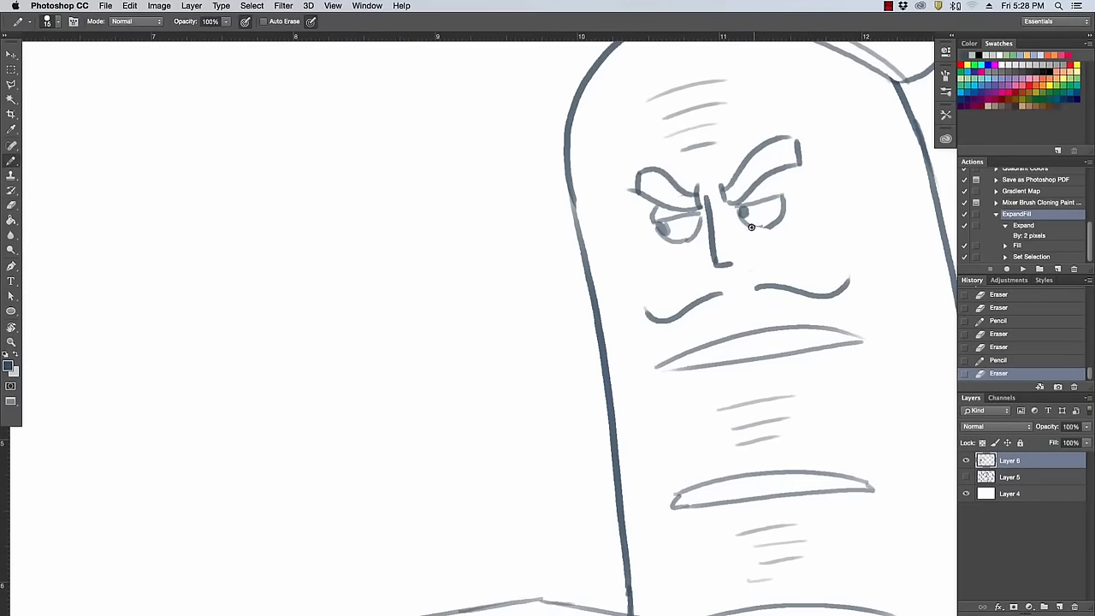
{"action": "left_click_drag", "start_coordinate": [749, 226], "coordinate": [772, 225]}
{"action": "key", "text": "super+z"}
Erase the moustache beneath the loaf's nose.
{"action": "key", "text": "e"}
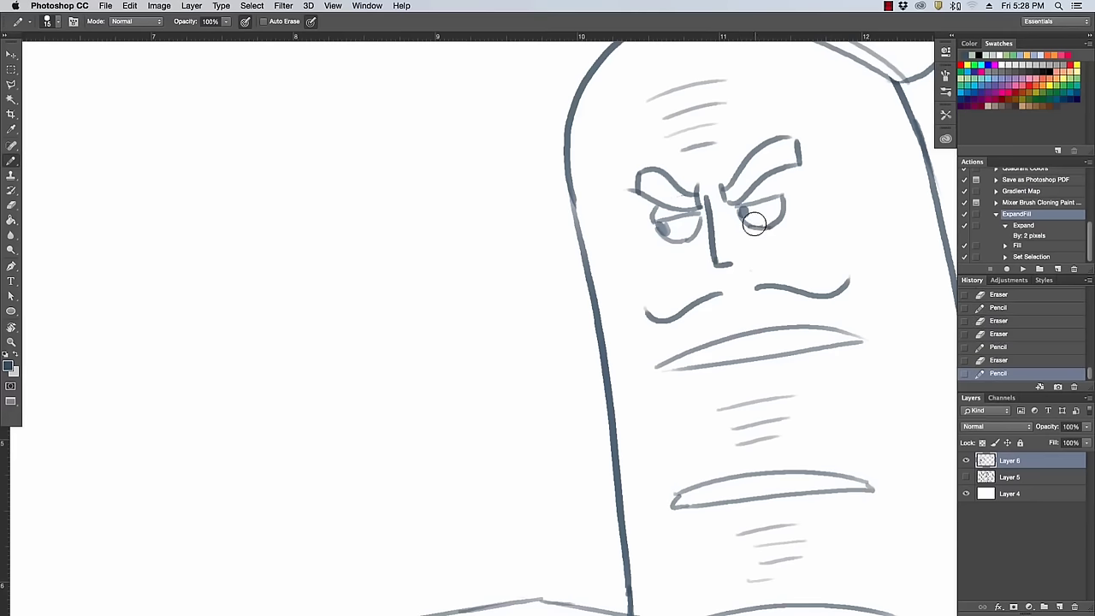
{"action": "key", "text": "z"}
{"action": "left_click_drag", "start_coordinate": [815, 176], "coordinate": [783, 176]}
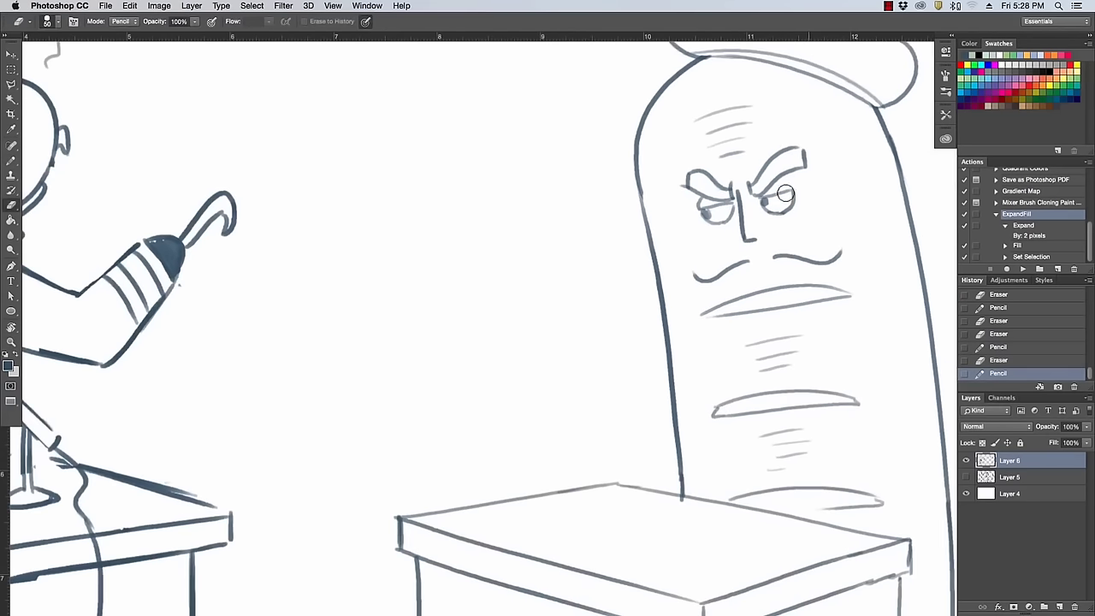
{"action": "mouse_move", "coordinate": [754, 257]}
{"action": "left_mouse_down"}
{"action": "mouse_move", "coordinate": [702, 278]}
{"action": "mouse_move", "coordinate": [822, 259]}
{"action": "left_mouse_up"}
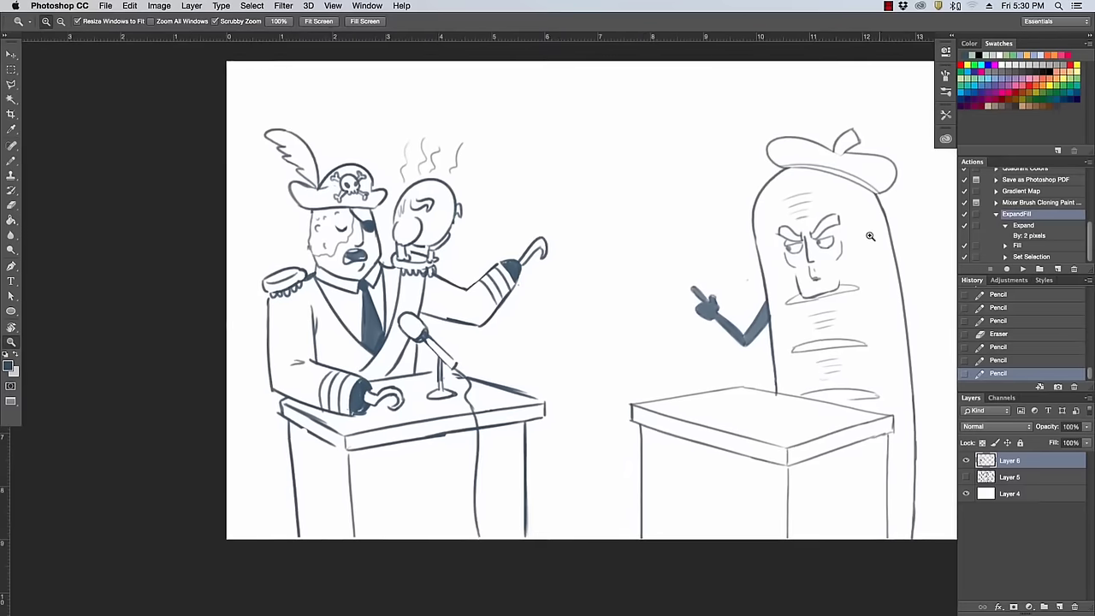
Draw a second arm on the loaf's right side, bent at a pointed elbow and returning toward its waist.
{"action": "mouse_move", "coordinate": [870, 236]}
{"action": "left_mouse_down"}
{"action": "mouse_move", "coordinate": [838, 257]}
{"action": "mouse_move", "coordinate": [794, 261]}
{"action": "left_mouse_up"}
{"action": "key", "text": "space"}
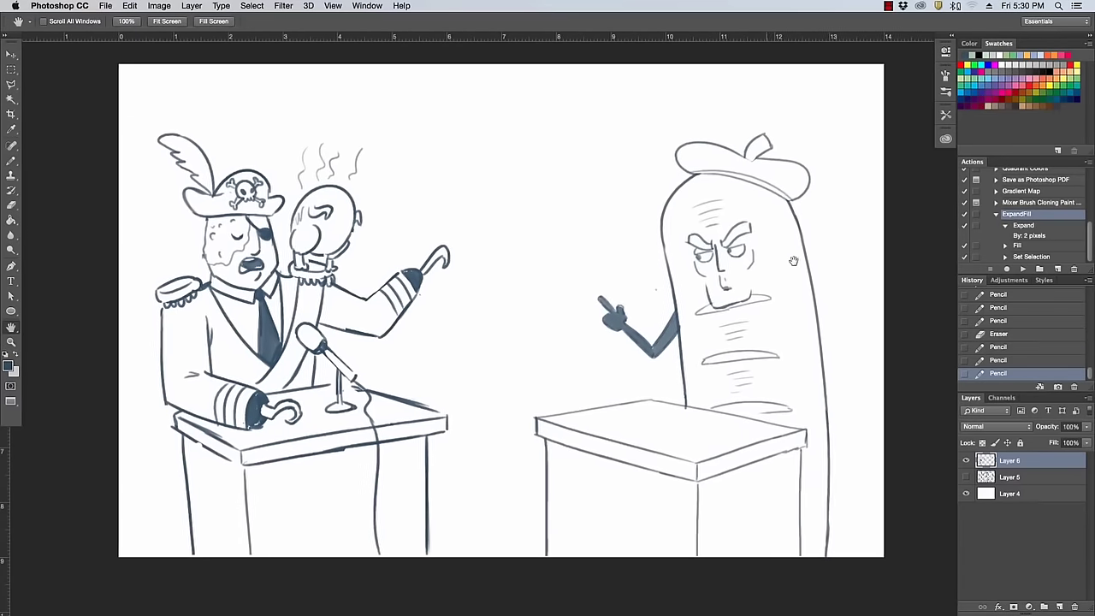
{"action": "key", "text": "b"}
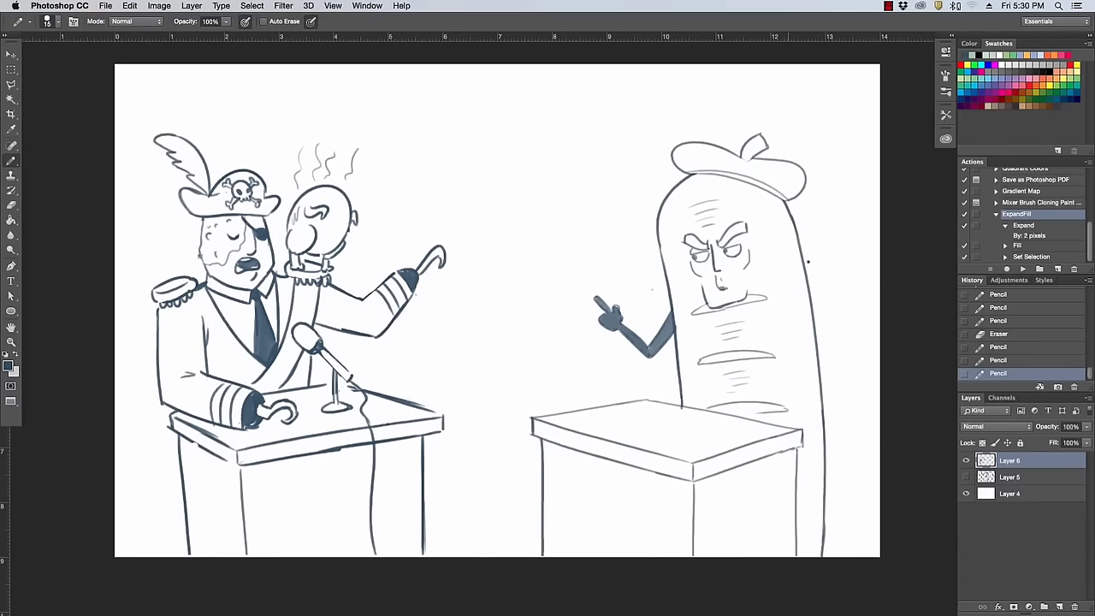
{"action": "mouse_move", "coordinate": [795, 285]}
{"action": "left_mouse_down"}
{"action": "mouse_move", "coordinate": [790, 301]}
{"action": "mouse_move", "coordinate": [851, 326]}
{"action": "mouse_move", "coordinate": [820, 354]}
{"action": "left_mouse_up"}
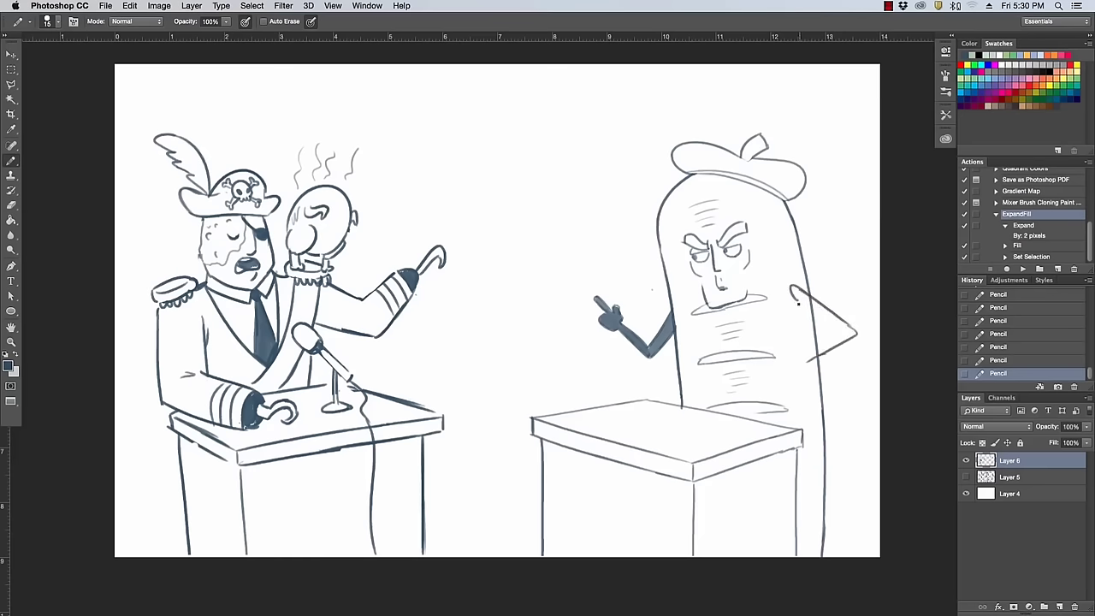
{"action": "mouse_move", "coordinate": [797, 301]}
{"action": "left_mouse_down"}
{"action": "mouse_move", "coordinate": [851, 330]}
{"action": "mouse_move", "coordinate": [809, 356]}
{"action": "left_mouse_up"}
{"action": "key", "text": "super+z"}
{"action": "mouse_move", "coordinate": [794, 293]}
{"action": "left_mouse_down"}
{"action": "mouse_move", "coordinate": [854, 331]}
{"action": "mouse_move", "coordinate": [823, 308]}
{"action": "left_mouse_up"}
{"action": "mouse_move", "coordinate": [819, 351]}
{"action": "left_mouse_down"}
{"action": "mouse_move", "coordinate": [811, 359]}
{"action": "mouse_move", "coordinate": [856, 333]}
{"action": "mouse_move", "coordinate": [804, 360]}
{"action": "mouse_move", "coordinate": [799, 374]}
{"action": "mouse_move", "coordinate": [819, 380]}
{"action": "mouse_move", "coordinate": [804, 362]}
{"action": "mouse_move", "coordinate": [813, 368]}
{"action": "left_mouse_up"}
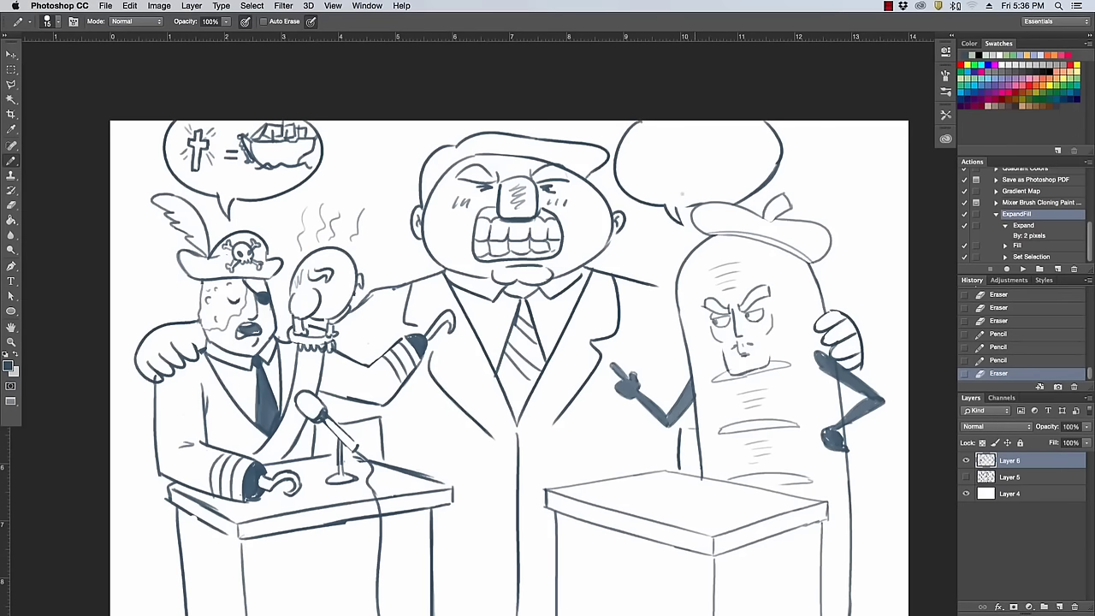
Draw small raised fingers poking up above the left end of the loaf's beret.
{"action": "mouse_move", "coordinate": [677, 208]}
{"action": "left_mouse_down"}
{"action": "mouse_move", "coordinate": [739, 197]}
{"action": "mouse_move", "coordinate": [716, 180]}
{"action": "mouse_move", "coordinate": [734, 207]}
{"action": "left_mouse_up"}
{"action": "left_click", "coordinate": [700, 200]}
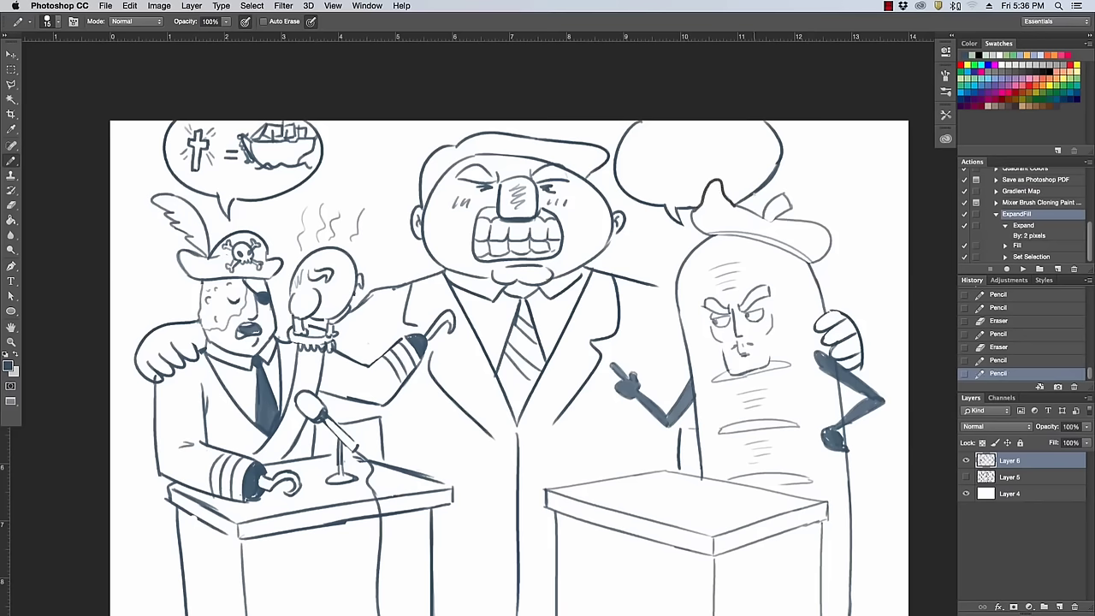
{"action": "key", "text": "super+z"}
{"action": "mouse_move", "coordinate": [695, 207]}
{"action": "left_mouse_down"}
{"action": "mouse_move", "coordinate": [718, 186]}
{"action": "mouse_move", "coordinate": [723, 203]}
{"action": "mouse_move", "coordinate": [737, 196]}
{"action": "left_mouse_up"}
{"action": "key", "text": "super+z"}
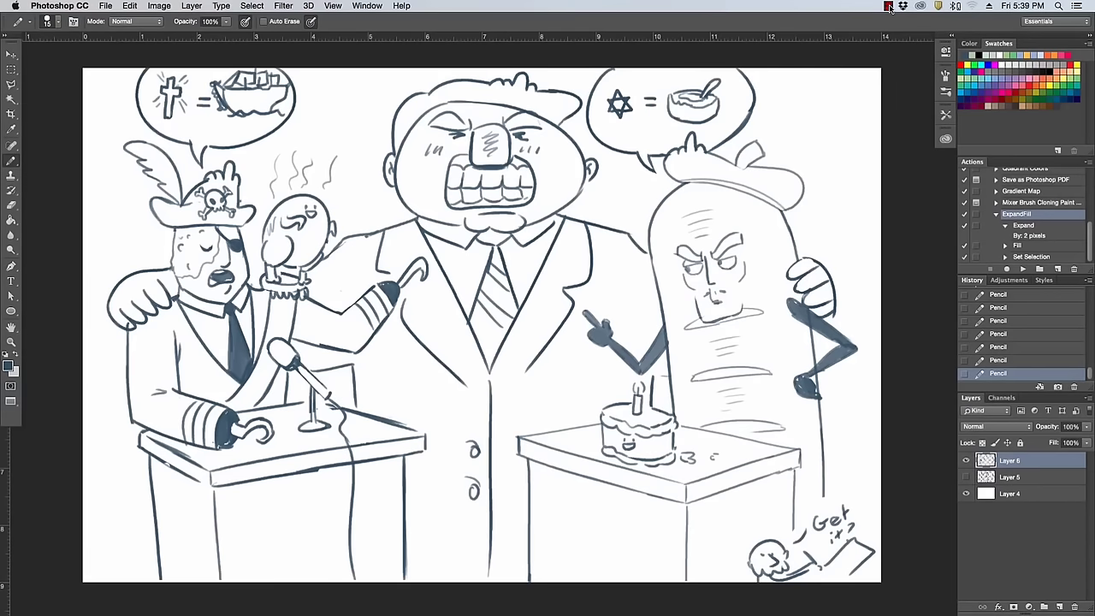
{"action": "left_click", "coordinate": [889, 6]}
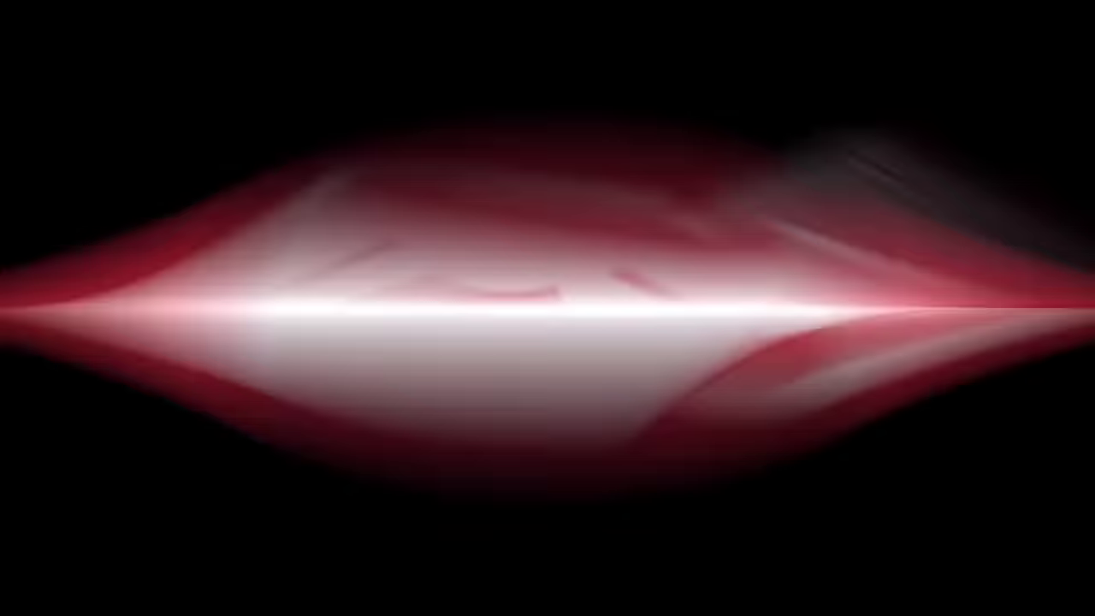